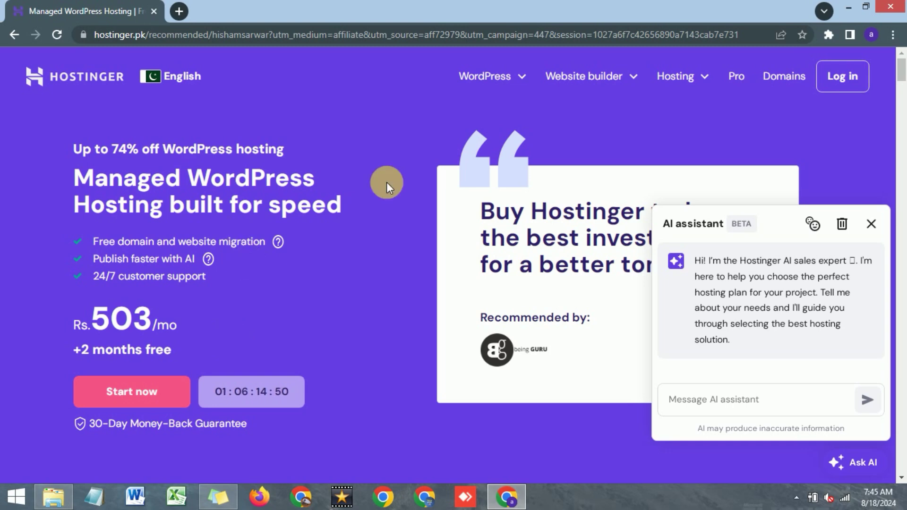
Step: Log in to the Hostinger account from the managed WordPress hosting page
{"action": "scroll", "coordinate": [388, 182], "scroll_direction": "down", "scroll_amount": 1}
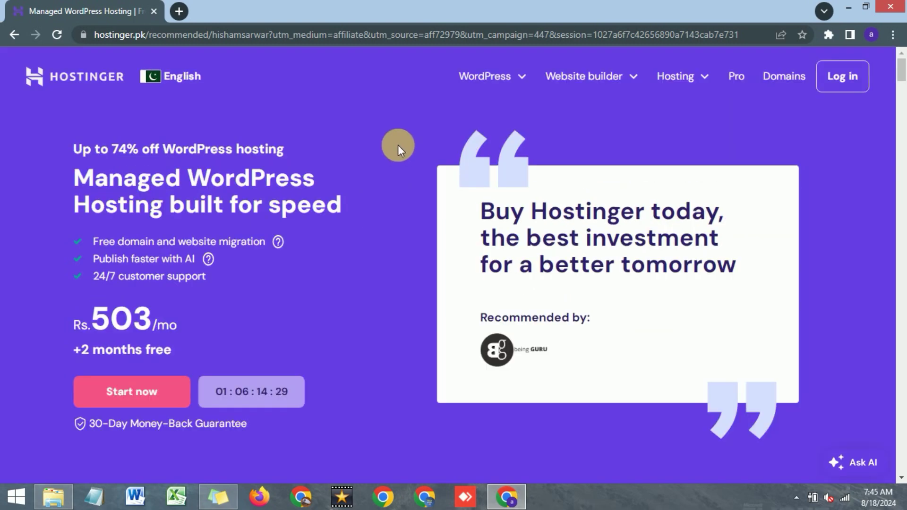
{"action": "scroll", "coordinate": [398, 146], "scroll_direction": "down", "scroll_amount": 1}
{"action": "scroll", "coordinate": [398, 145], "scroll_direction": "up", "scroll_amount": 1}
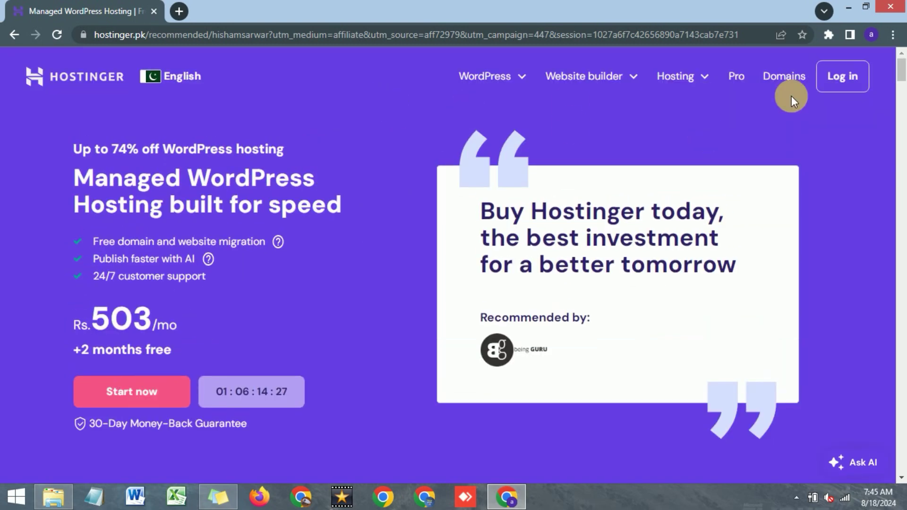
{"action": "left_click", "coordinate": [842, 76]}
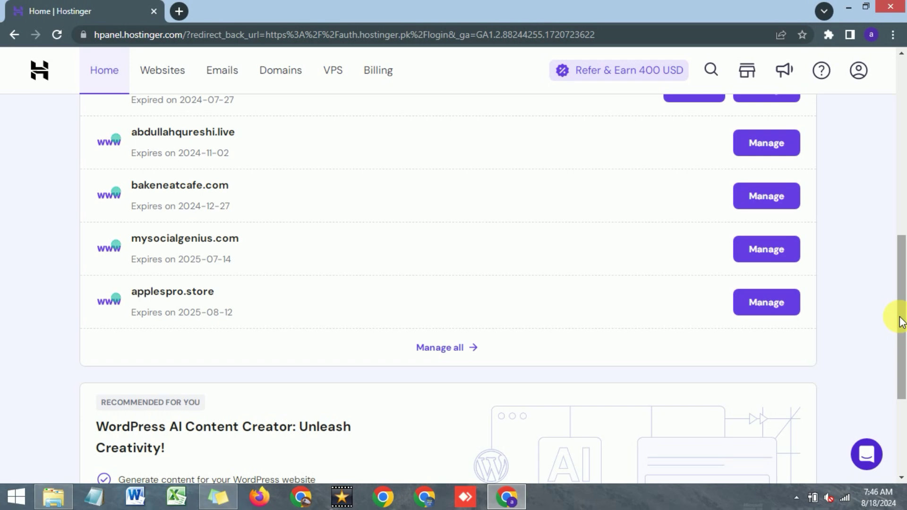
Step: Open the management page of the Premium Web Hosting plan
{"action": "left_click_drag", "start_coordinate": [899, 314], "coordinate": [903, 293]}
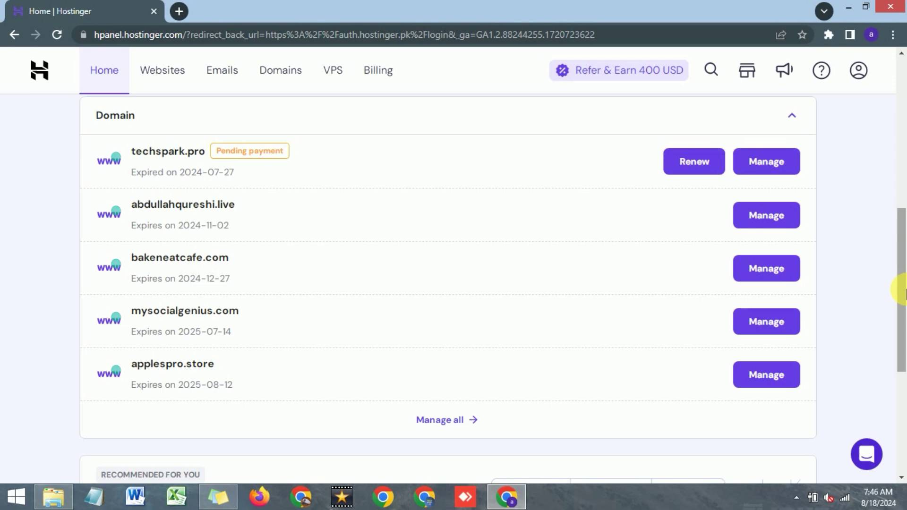
{"action": "left_click_drag", "start_coordinate": [905, 292], "coordinate": [904, 291]}
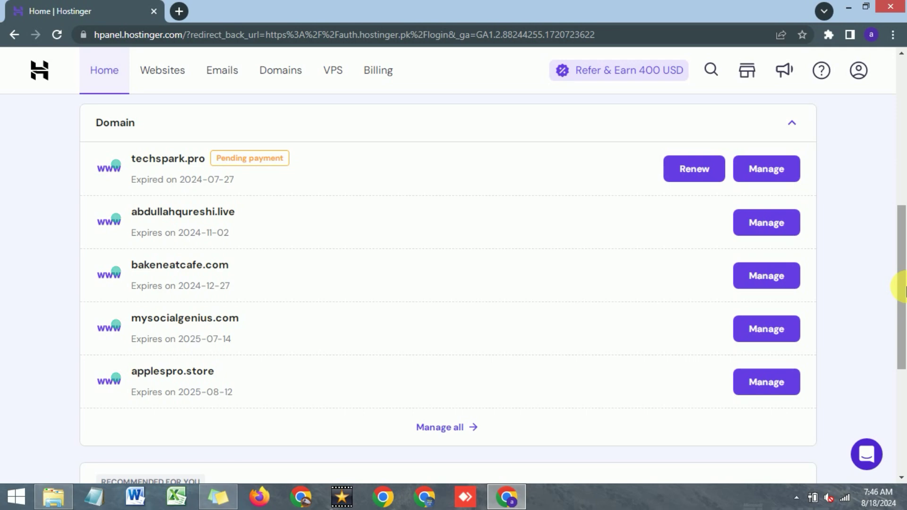
{"action": "left_click_drag", "start_coordinate": [904, 290], "coordinate": [905, 220]}
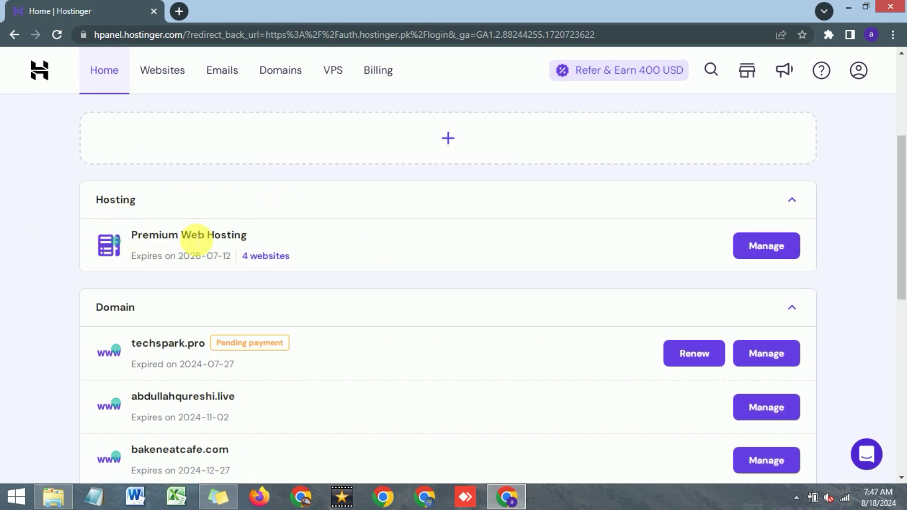
{"action": "left_click", "coordinate": [764, 250]}
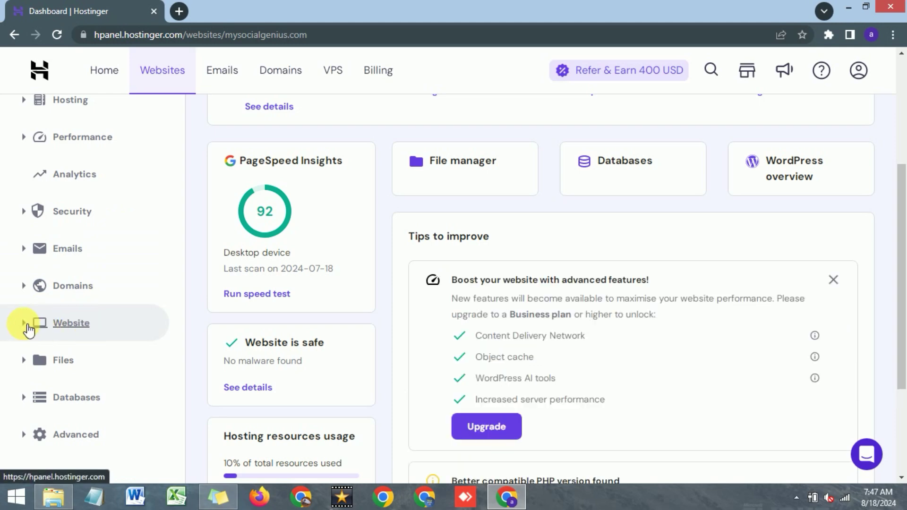
Step: Open the Website section's Auto Installer for gainfullyincome.com
{"action": "left_click", "coordinate": [29, 330]}
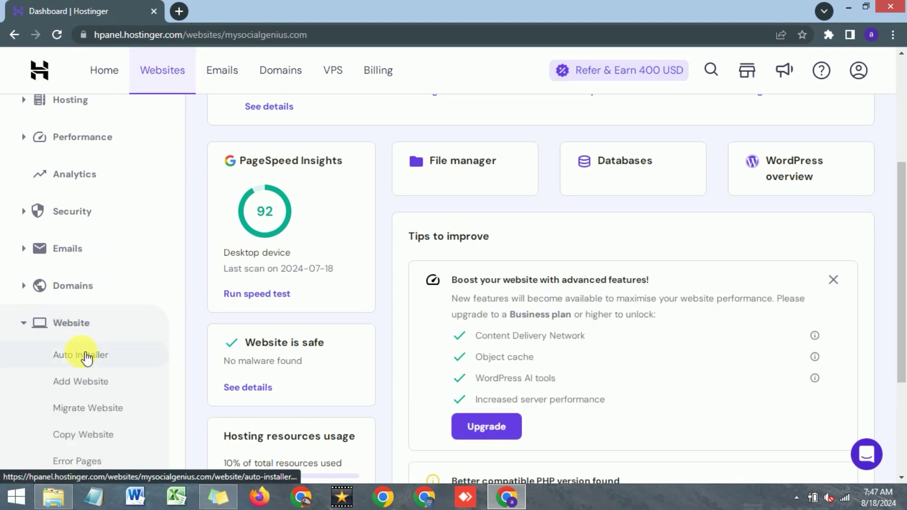
{"action": "left_click", "coordinate": [87, 363]}
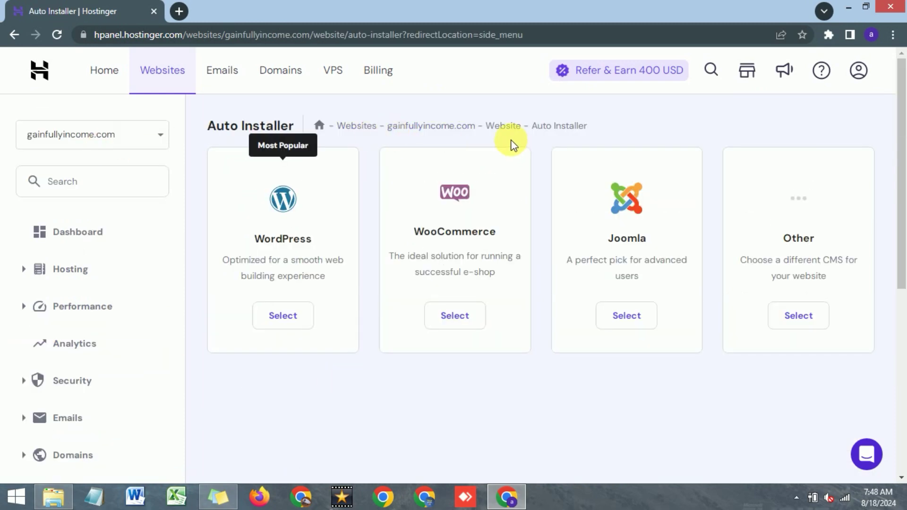
{"action": "left_click_drag", "start_coordinate": [482, 133], "coordinate": [390, 126]}
{"action": "left_click", "coordinate": [411, 415]}
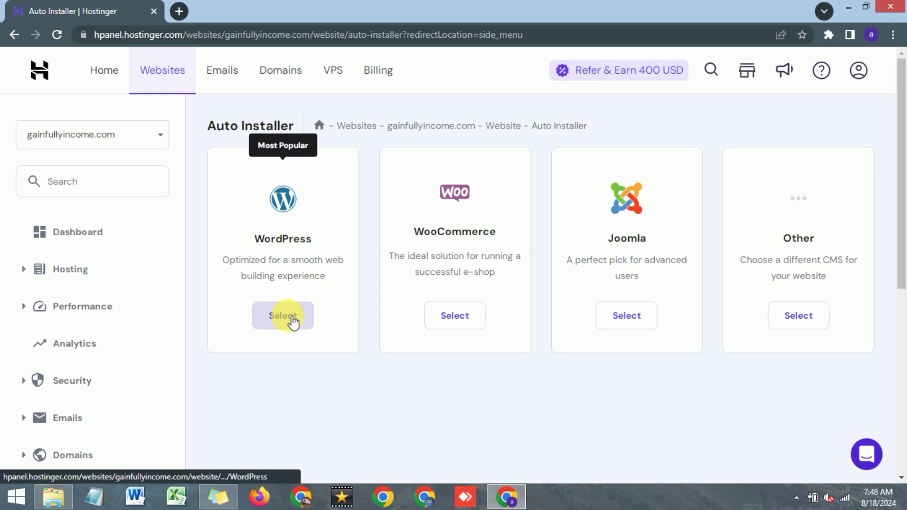
Step: Start a WordPress installation on gainfullyincome.com and set the website title to Tech Hub
{"action": "left_click", "coordinate": [293, 321]}
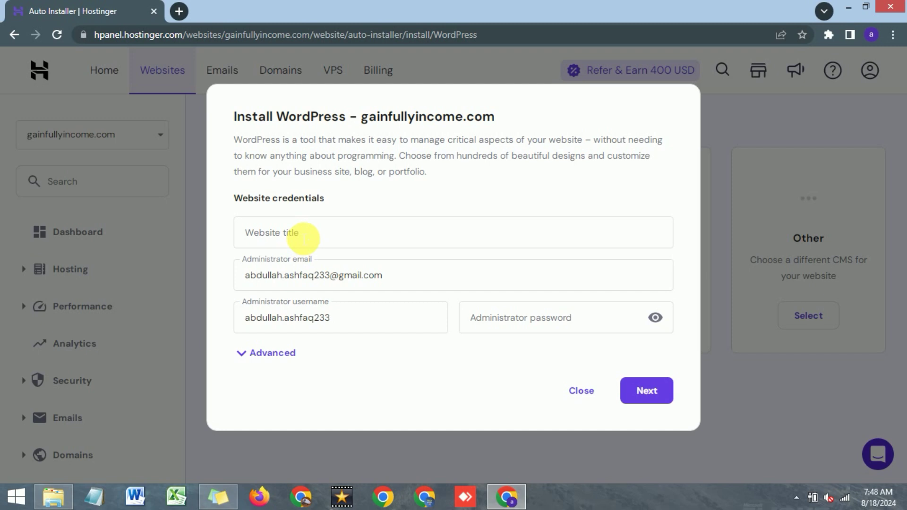
{"action": "left_click", "coordinate": [303, 238]}
{"action": "type", "text": "Tech Hub"}
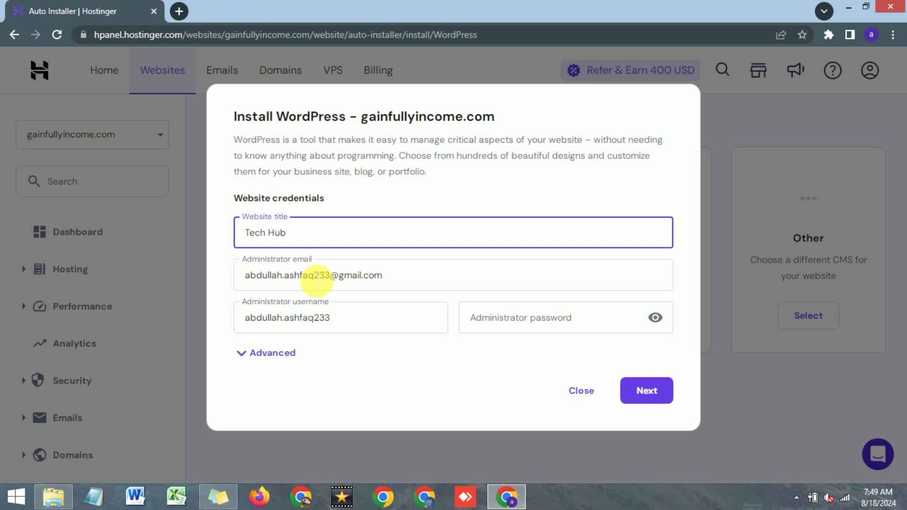
Step: Keep the prefilled administrator email and username, and enter the administrator password
{"action": "left_click", "coordinate": [315, 278]}
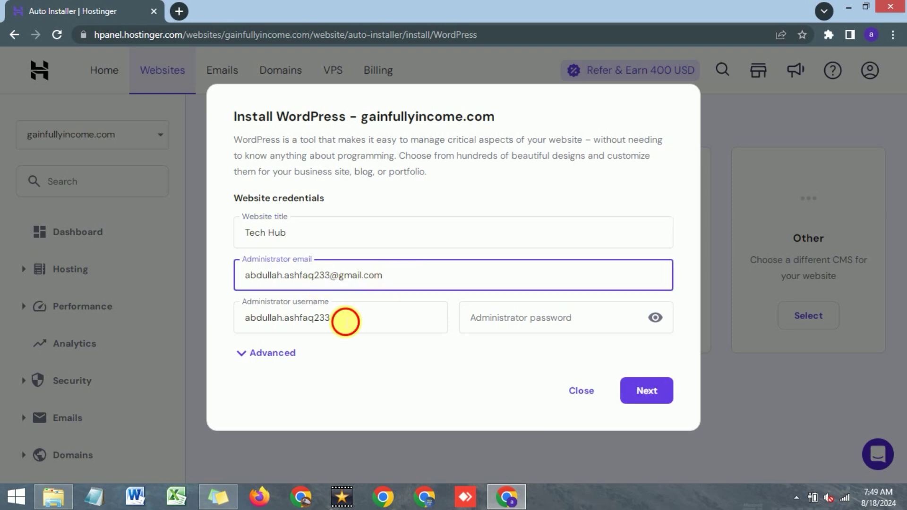
{"action": "left_click", "coordinate": [343, 318]}
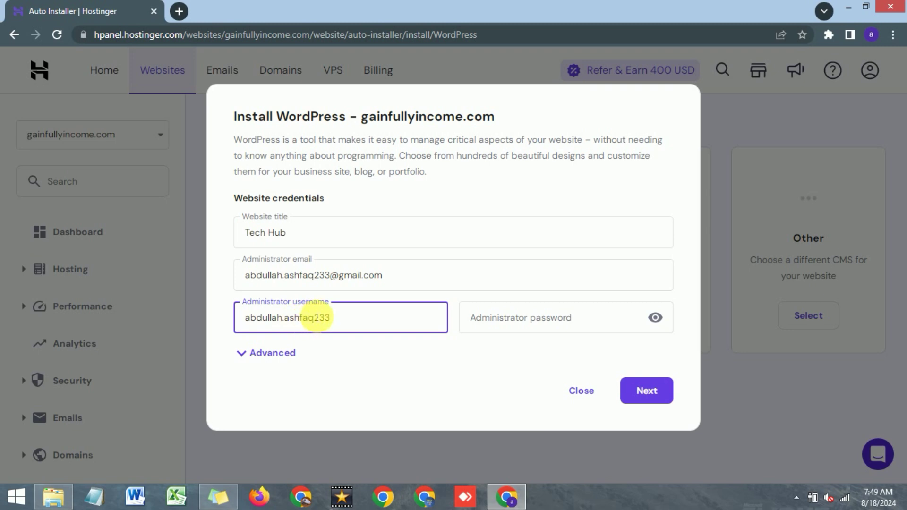
{"action": "left_click", "coordinate": [523, 326]}
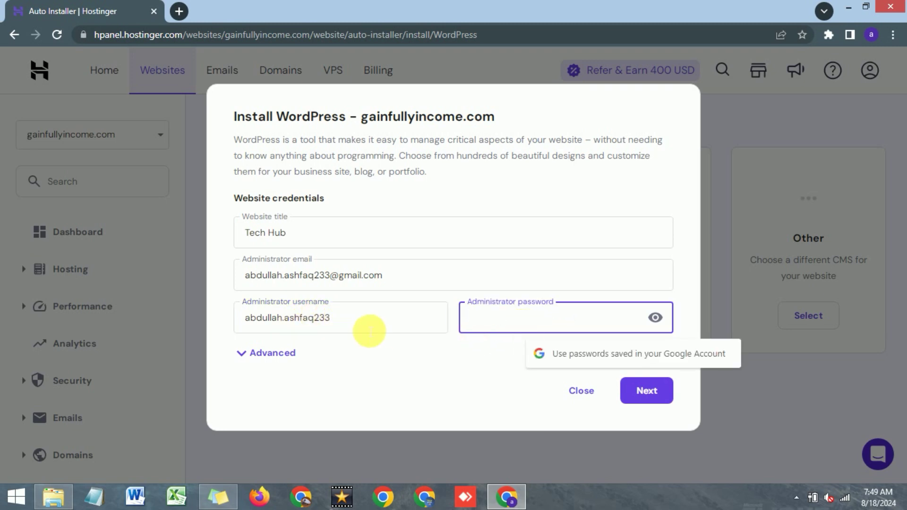
{"action": "left_click", "coordinate": [367, 330]}
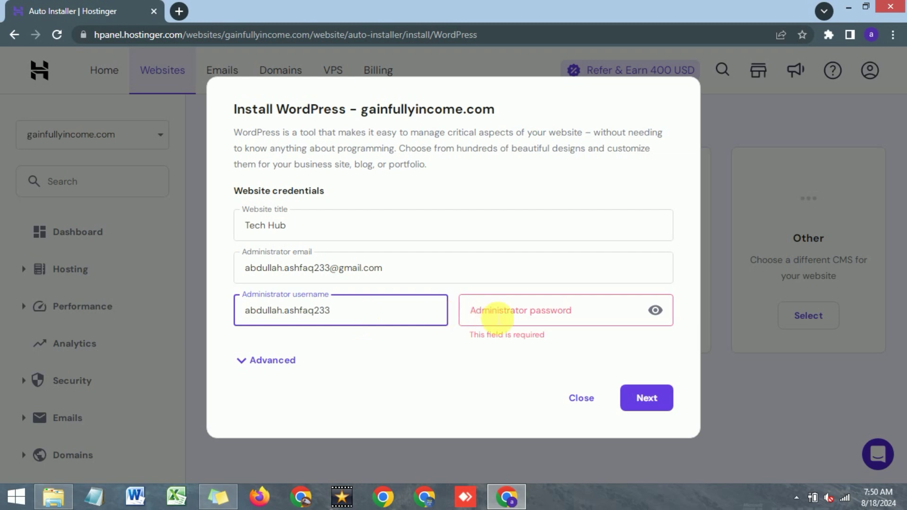
{"action": "left_click", "coordinate": [519, 321]}
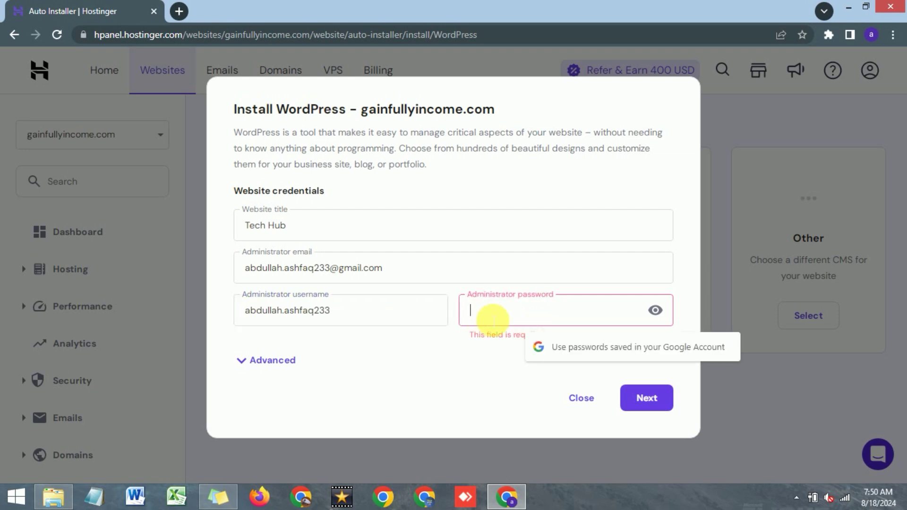
{"action": "key", "text": "ctrl+v"}
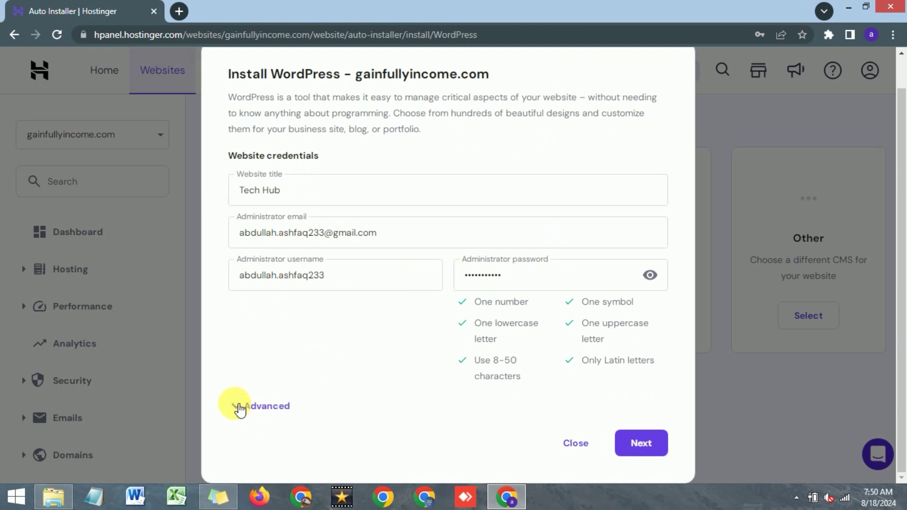
Step: Show the advanced options, keep them as they are, and install WordPress 6.6.1 in English with PHP 8.2 and minor-version updates only
{"action": "left_click", "coordinate": [240, 407]}
{"action": "scroll", "coordinate": [332, 314], "scroll_direction": "down", "scroll_amount": 3}
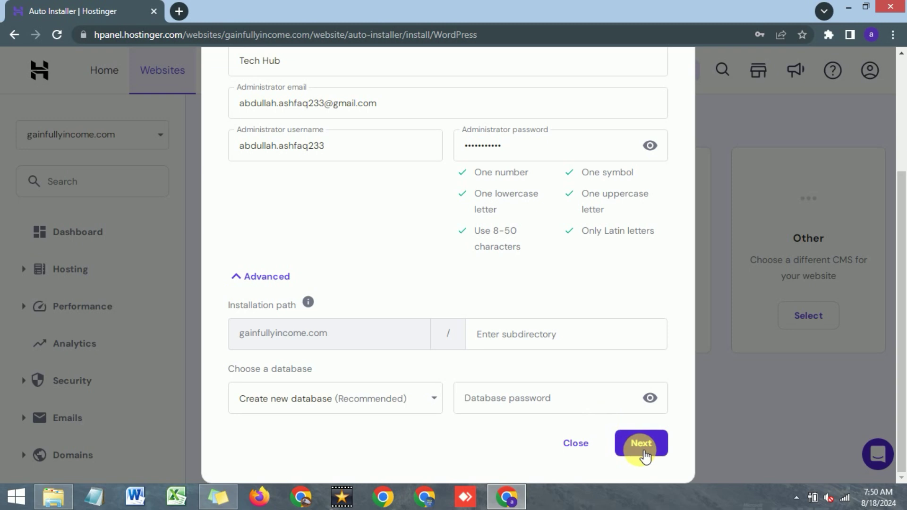
{"action": "left_click", "coordinate": [642, 444]}
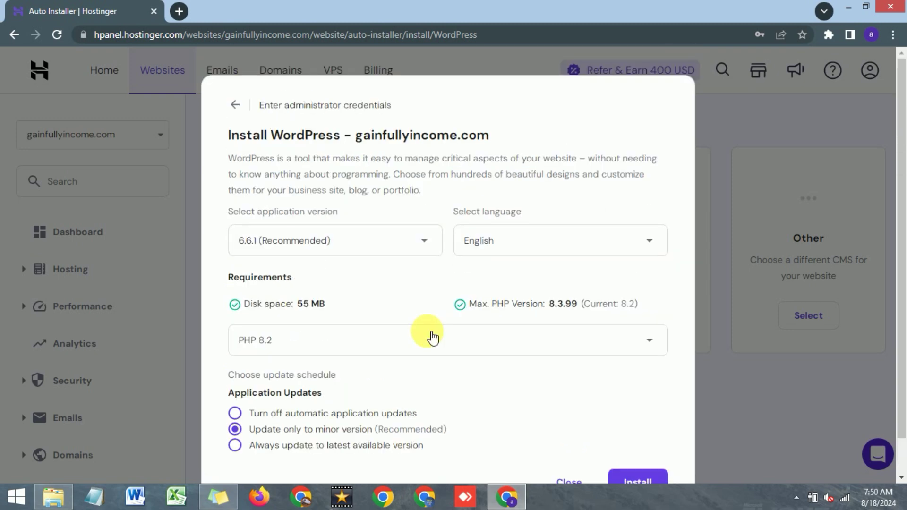
{"action": "scroll", "coordinate": [433, 337], "scroll_direction": "down", "scroll_amount": 1}
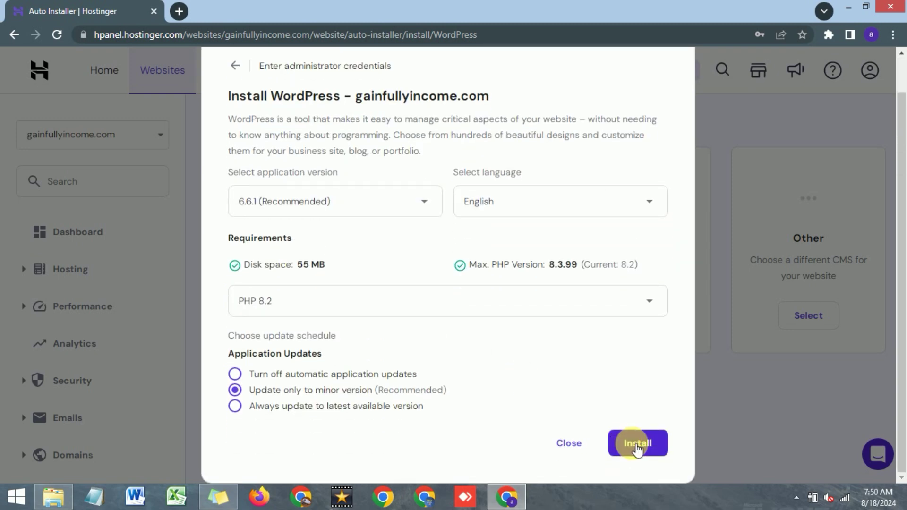
{"action": "left_click", "coordinate": [638, 444]}
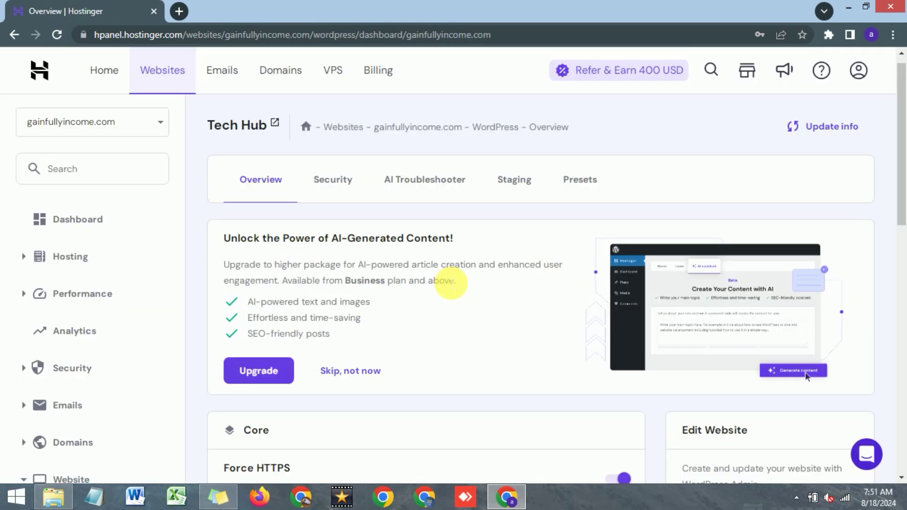
Step: Review the Core settings, including LiteSpeed, on the Tech Hub overview and open the site's WordPress admin panel
{"action": "scroll", "coordinate": [452, 282], "scroll_direction": "down", "scroll_amount": 3}
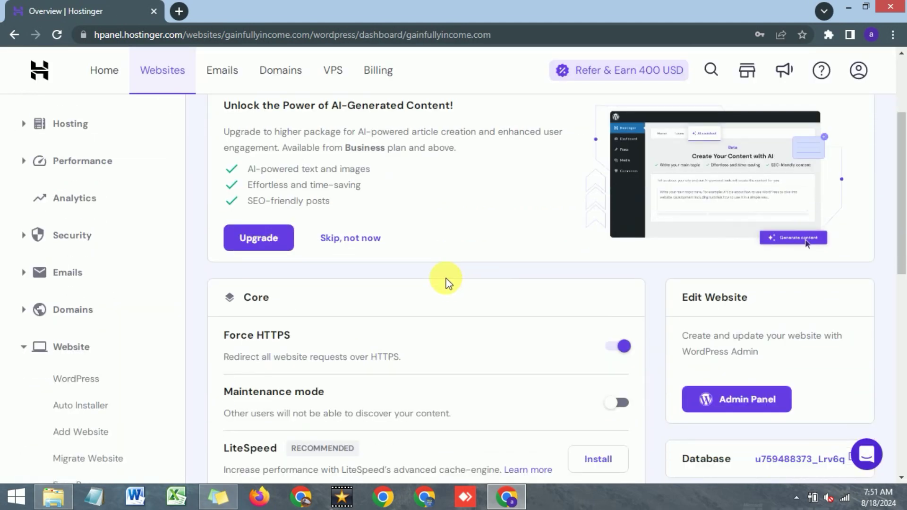
{"action": "scroll", "coordinate": [441, 202], "scroll_direction": "up", "scroll_amount": 3}
{"action": "scroll", "coordinate": [442, 204], "scroll_direction": "down", "scroll_amount": 3}
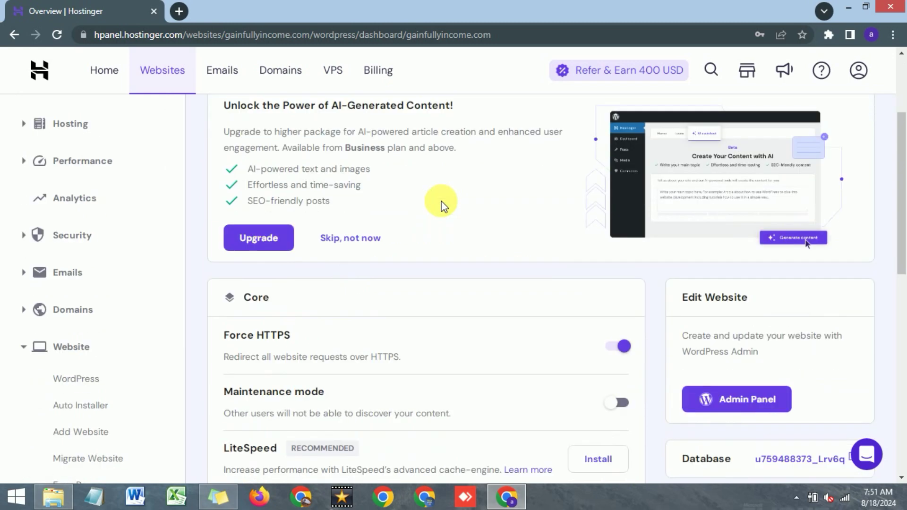
{"action": "scroll", "coordinate": [442, 205], "scroll_direction": "down", "scroll_amount": 3}
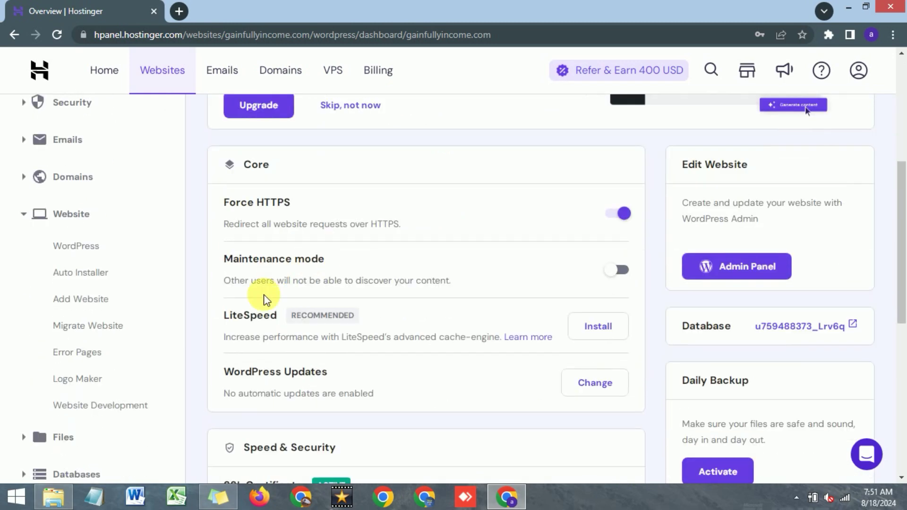
{"action": "left_click_drag", "start_coordinate": [225, 317], "coordinate": [273, 317]}
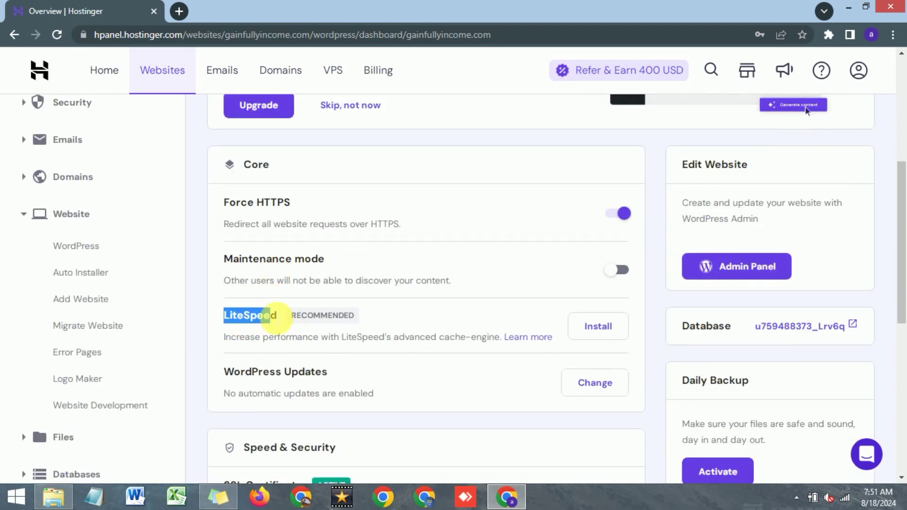
{"action": "left_click", "coordinate": [450, 299]}
{"action": "scroll", "coordinate": [471, 265], "scroll_direction": "up", "scroll_amount": 1}
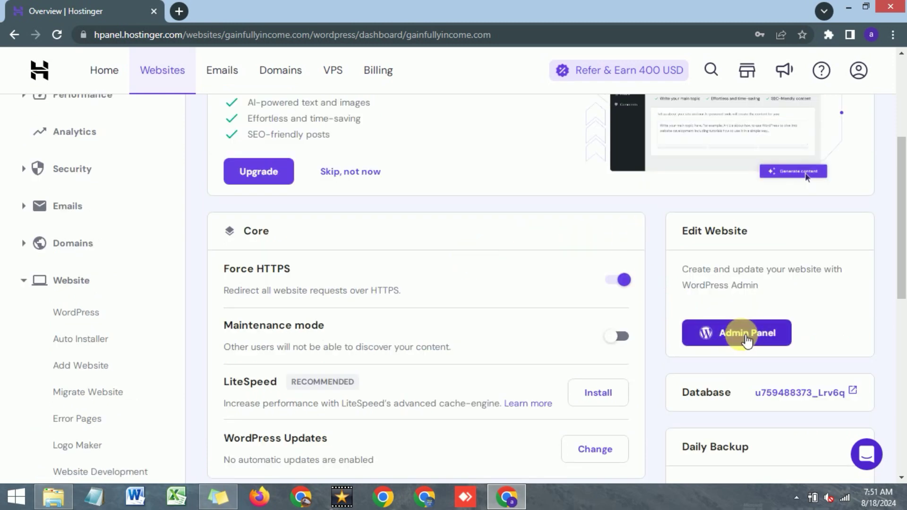
{"action": "left_click", "coordinate": [747, 338]}
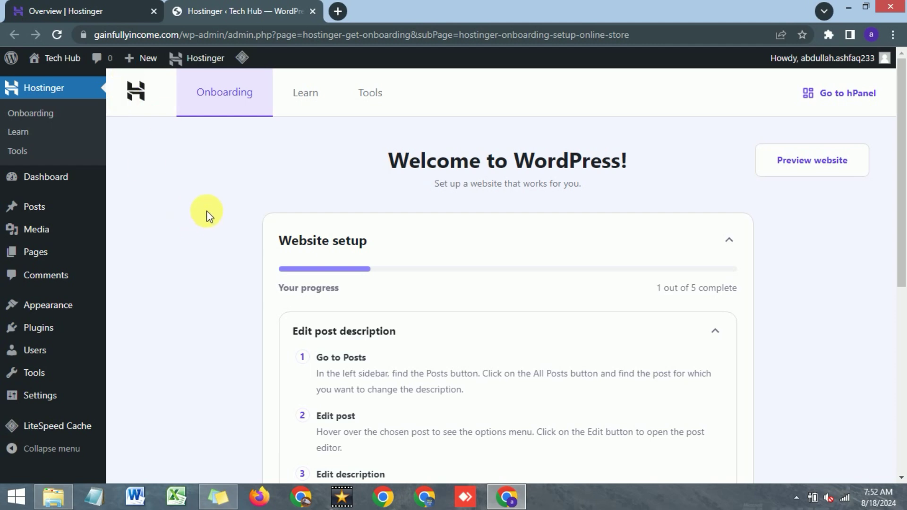
Step: Return to the Auto Installer for gainfullyincome.com and close the WordPress admin page
{"action": "left_click", "coordinate": [131, 8]}
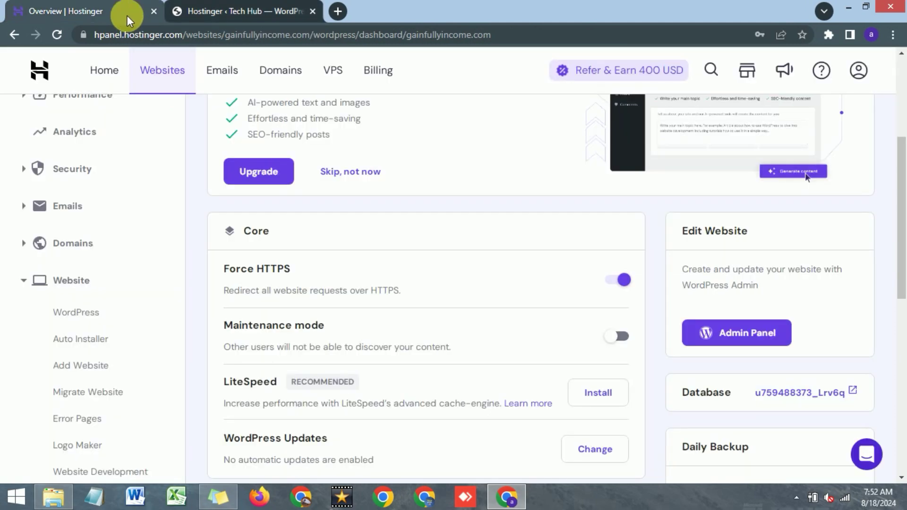
{"action": "left_click", "coordinate": [80, 347]}
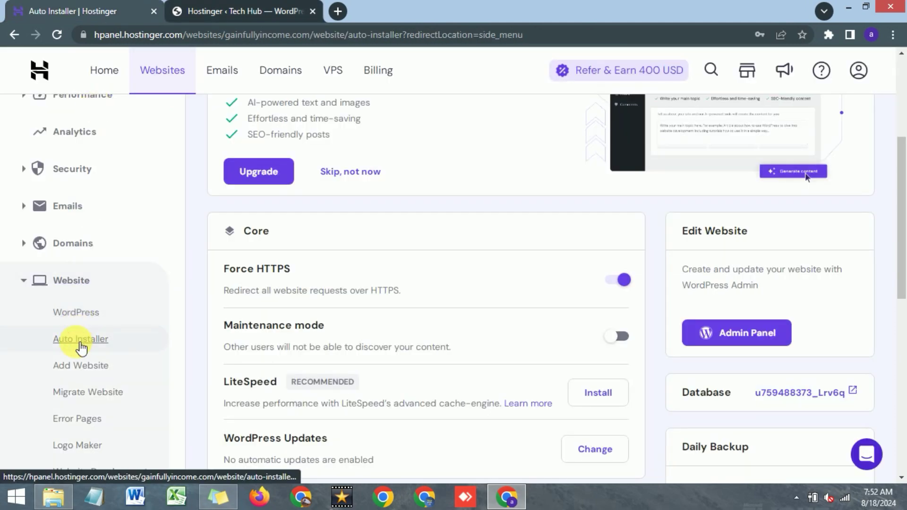
{"action": "left_click", "coordinate": [274, 11]}
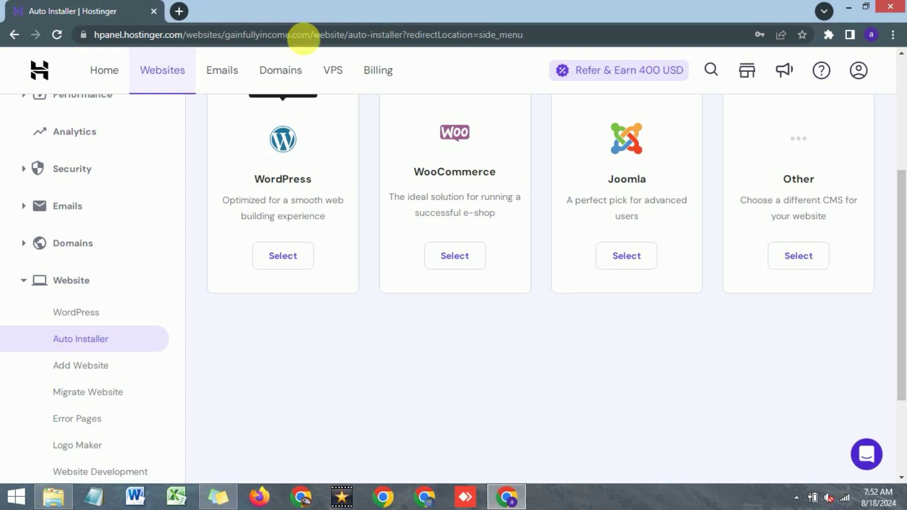
{"action": "scroll", "coordinate": [398, 271], "scroll_direction": "up", "scroll_amount": 2}
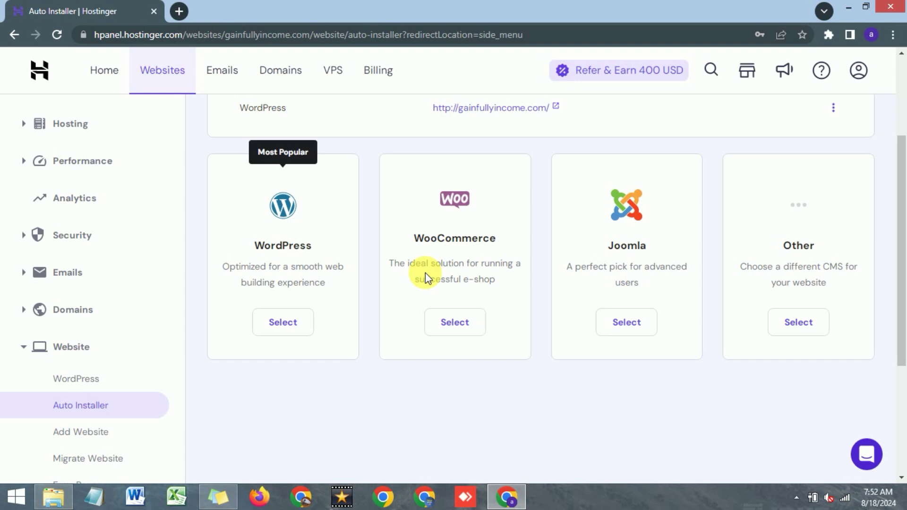
Step: Start a WooCommerce installation on gainfullyincome.com and set its website title to Tech Hub
{"action": "left_click", "coordinate": [462, 330]}
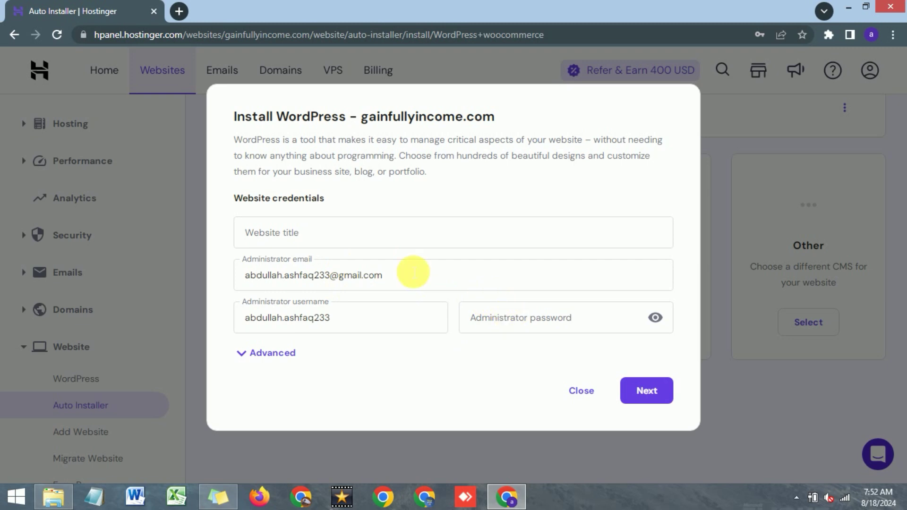
{"action": "left_click", "coordinate": [390, 243]}
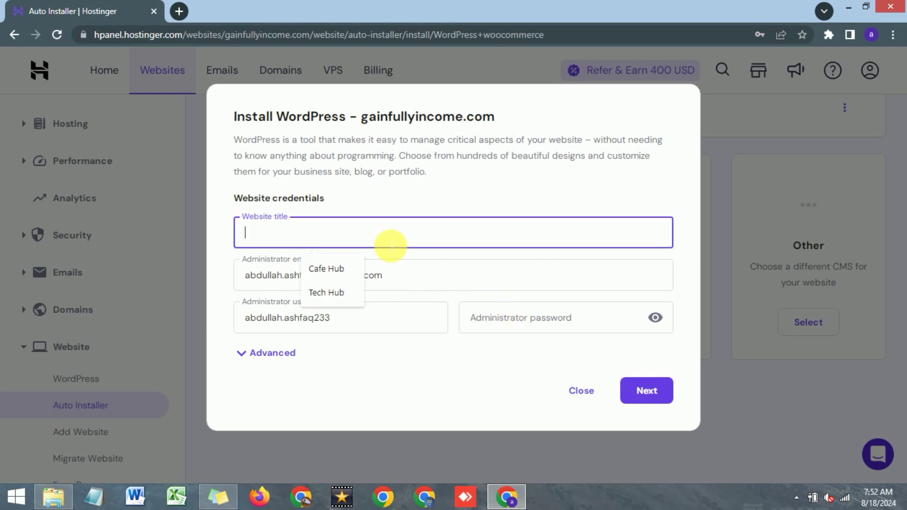
{"action": "left_click", "coordinate": [341, 294]}
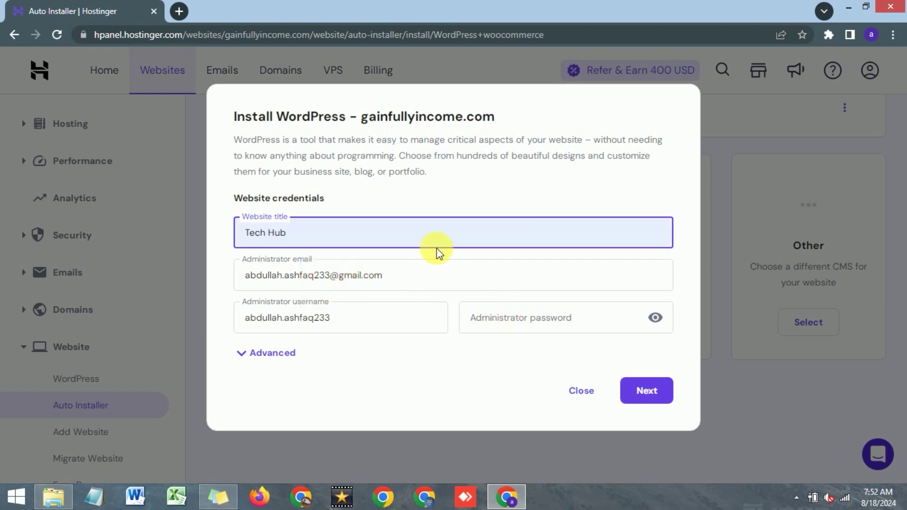
Step: Enter the administrator password for the WooCommerce installation on gainfullyincome.com
{"action": "left_click", "coordinate": [476, 203]}
{"action": "left_click", "coordinate": [562, 323]}
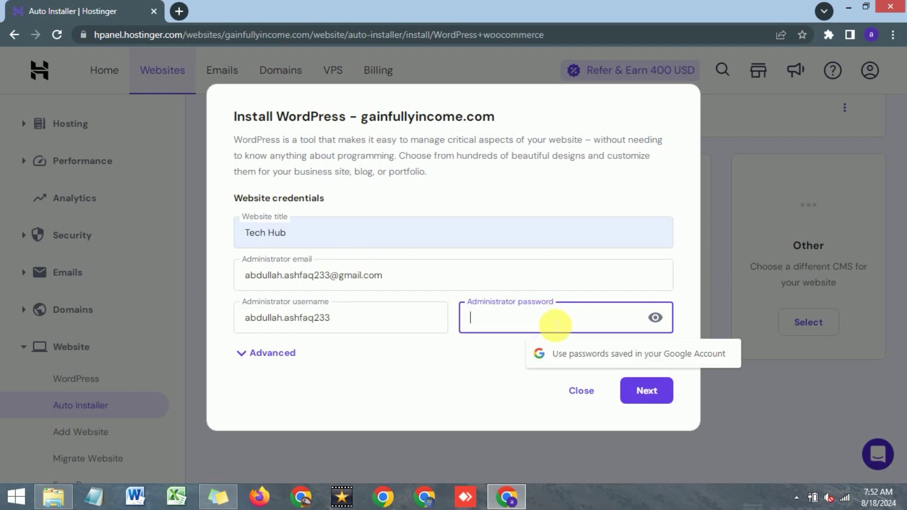
{"action": "type", "text": "@"}
{"action": "key", "text": "ctrl+v"}
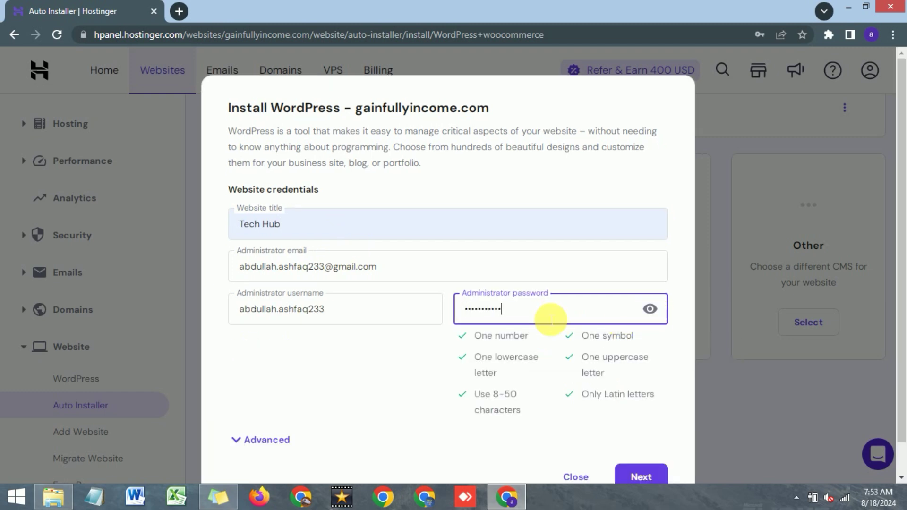
{"action": "scroll", "coordinate": [573, 309], "scroll_direction": "down", "scroll_amount": 1}
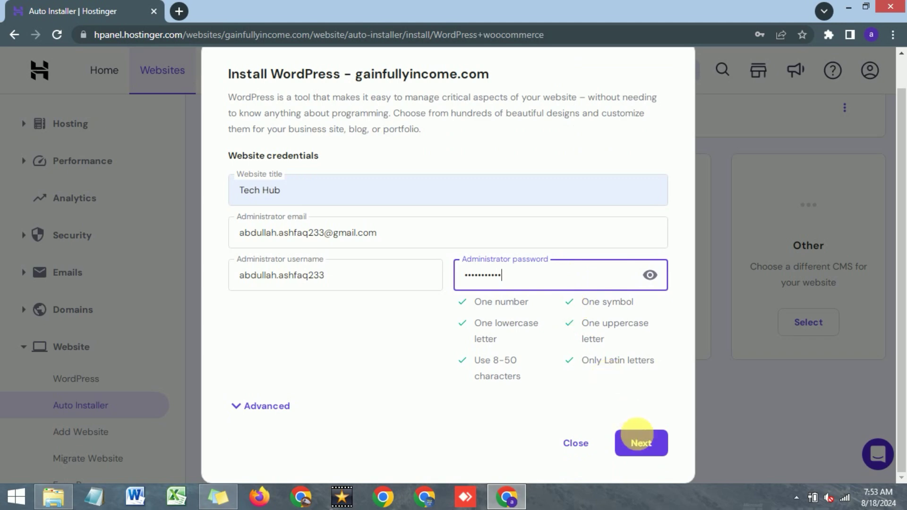
Step: Install WordPress 6.6.1 in English with PHP 8.2 and minor-version updates only, overwriting the current files on gainfullyincome.com
{"action": "left_click", "coordinate": [639, 442]}
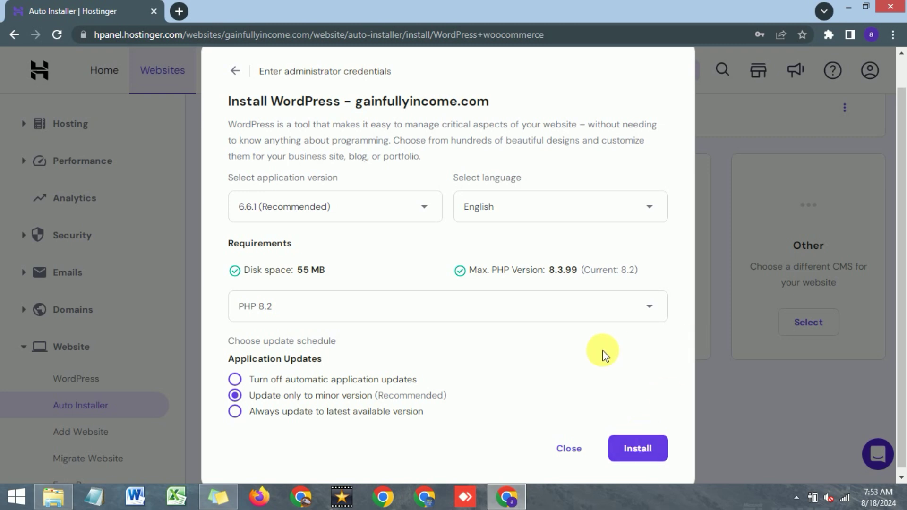
{"action": "left_click", "coordinate": [642, 454]}
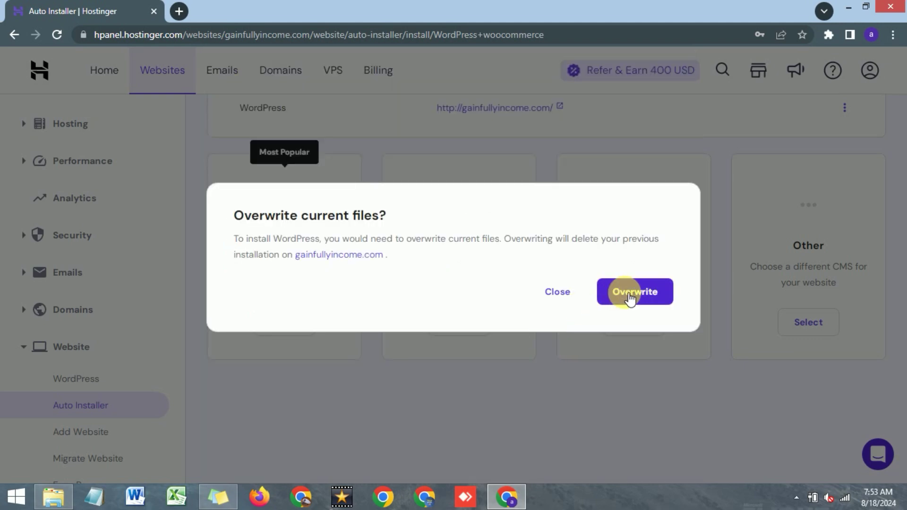
{"action": "left_click", "coordinate": [630, 294]}
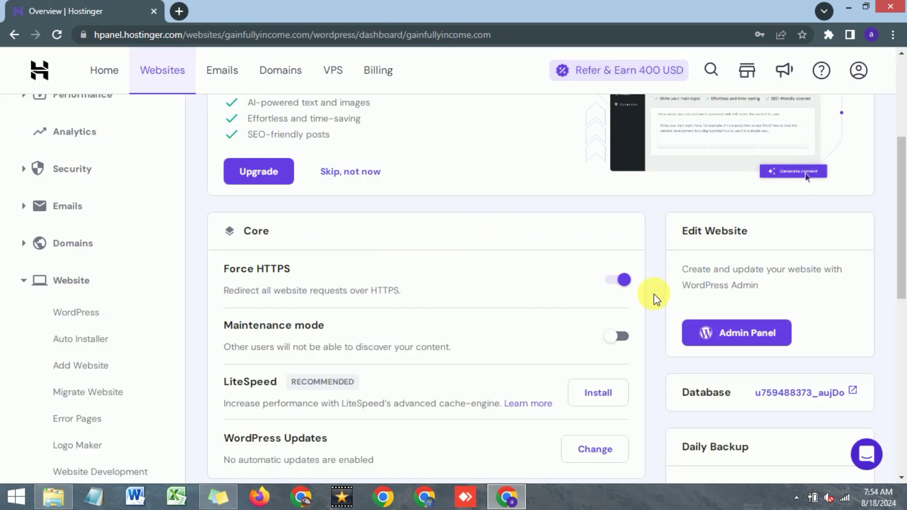
Step: Open the Tech Hub site's WordPress admin panel, go to its dashboard and show the installed plugins
{"action": "left_click", "coordinate": [738, 342]}
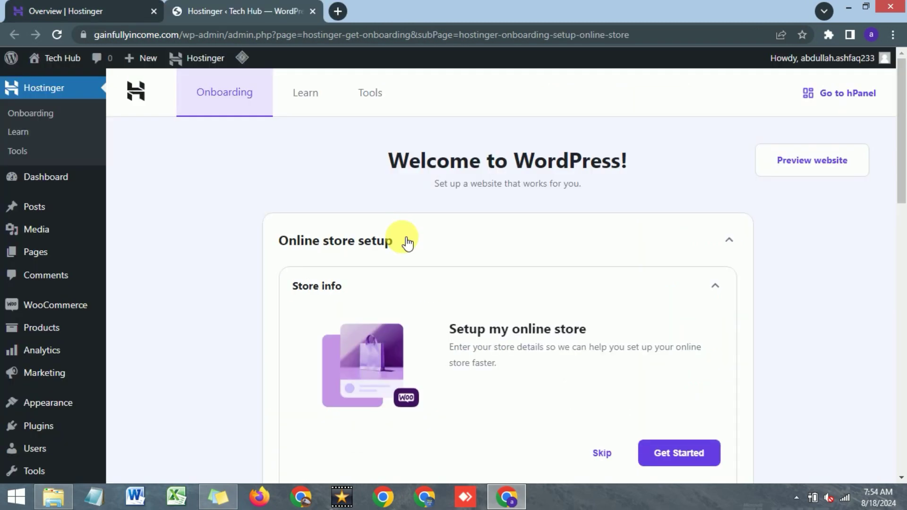
{"action": "left_click", "coordinate": [50, 178]}
{"action": "mouse_move", "coordinate": [46, 297]}
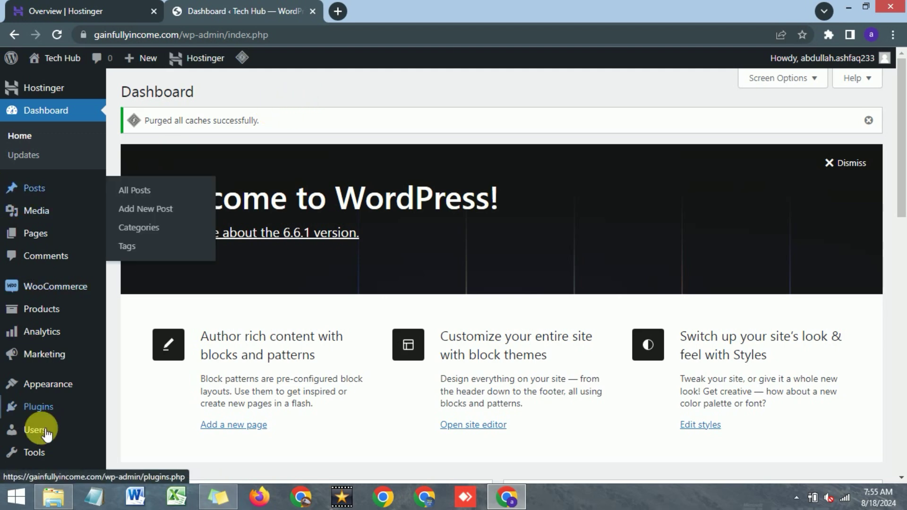
{"action": "mouse_move", "coordinate": [36, 409]}
{"action": "scroll", "coordinate": [38, 409], "scroll_direction": "down", "scroll_amount": 3}
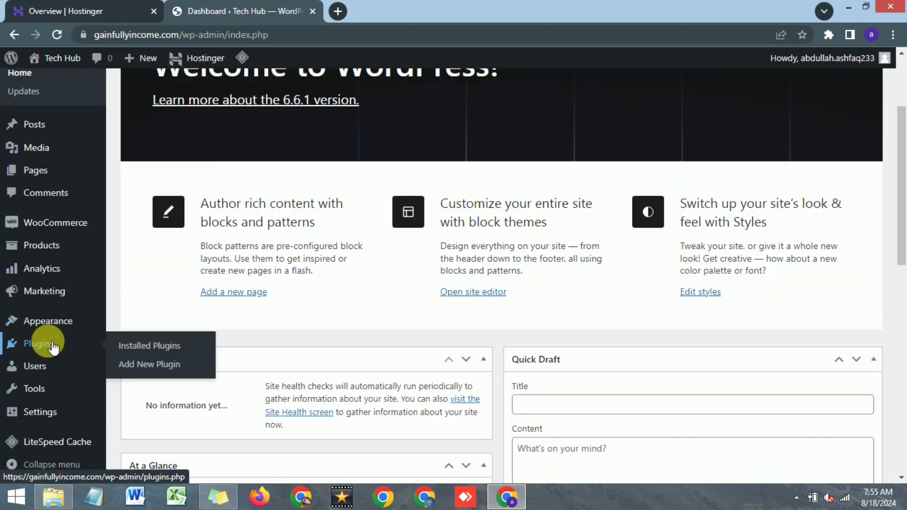
{"action": "left_click", "coordinate": [149, 347]}
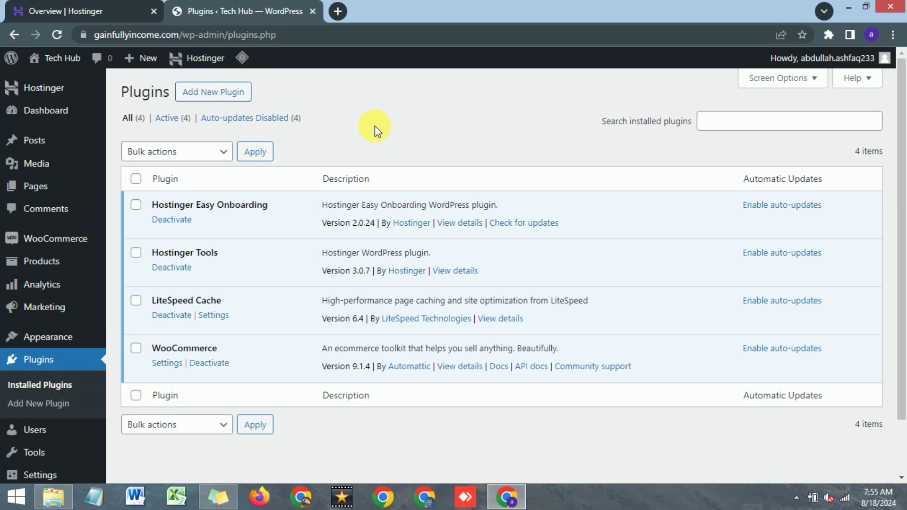
Step: Deactivate the Hostinger Easy Onboarding plugin and delete it together with its files and data
{"action": "left_click", "coordinate": [136, 205]}
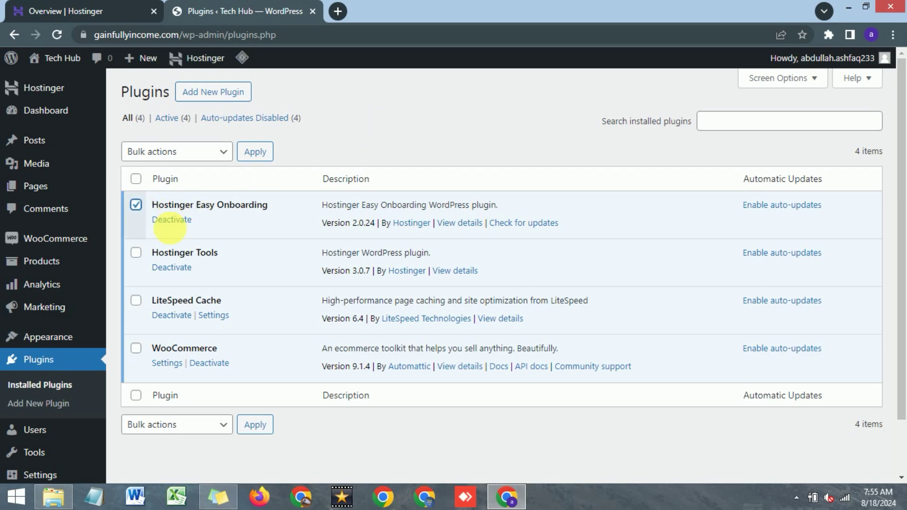
{"action": "left_click", "coordinate": [185, 226]}
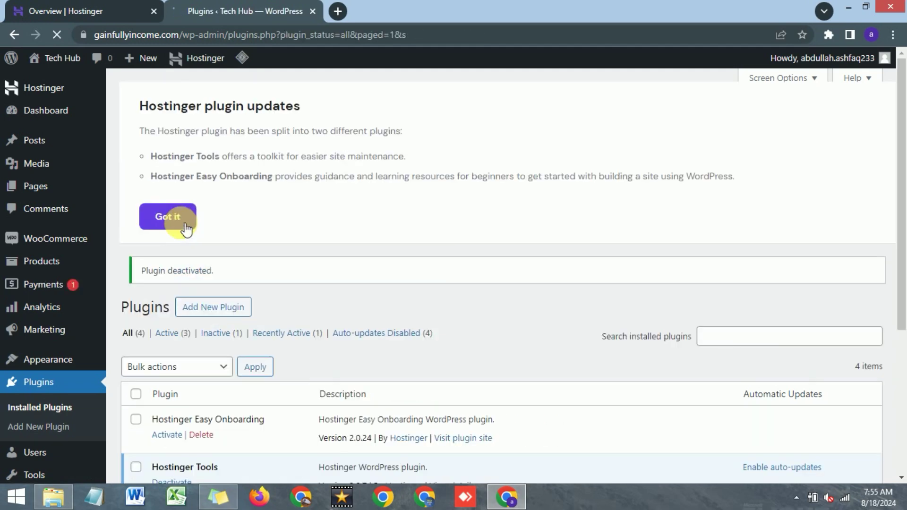
{"action": "scroll", "coordinate": [310, 247], "scroll_direction": "down", "scroll_amount": 4}
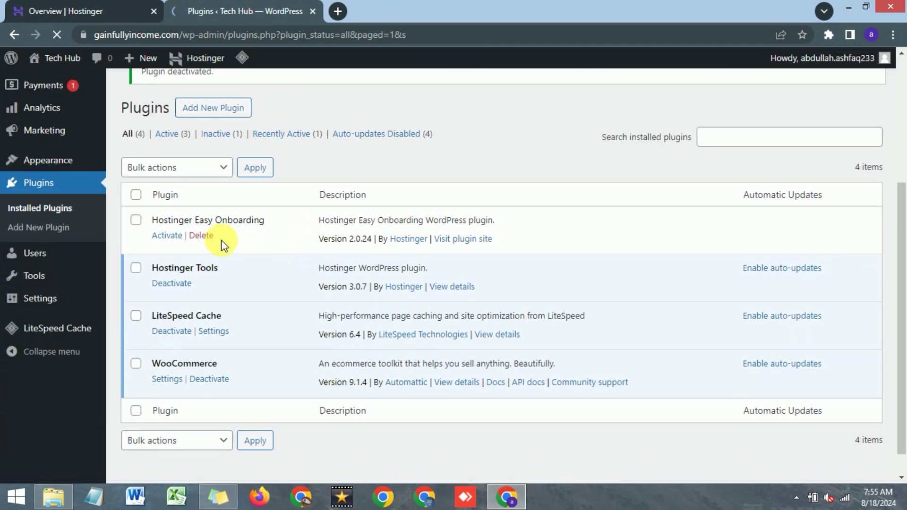
{"action": "left_click", "coordinate": [136, 220]}
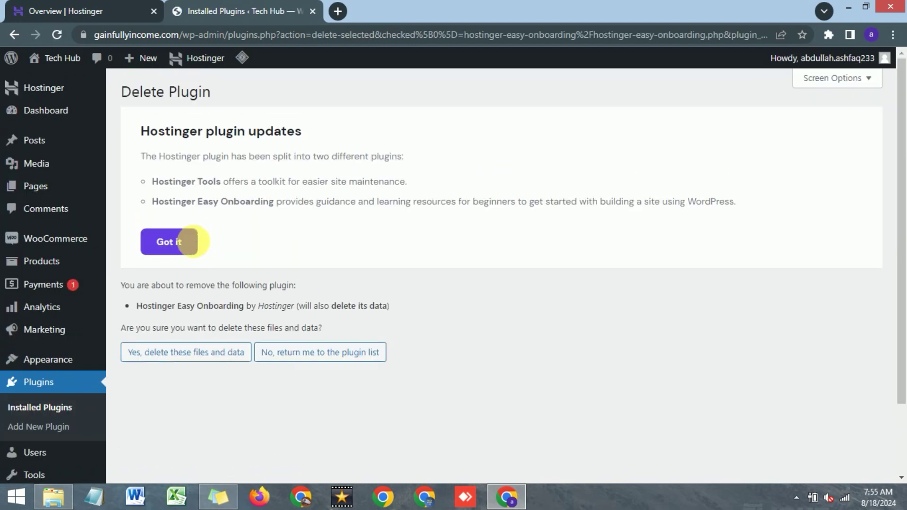
{"action": "left_click", "coordinate": [186, 353]}
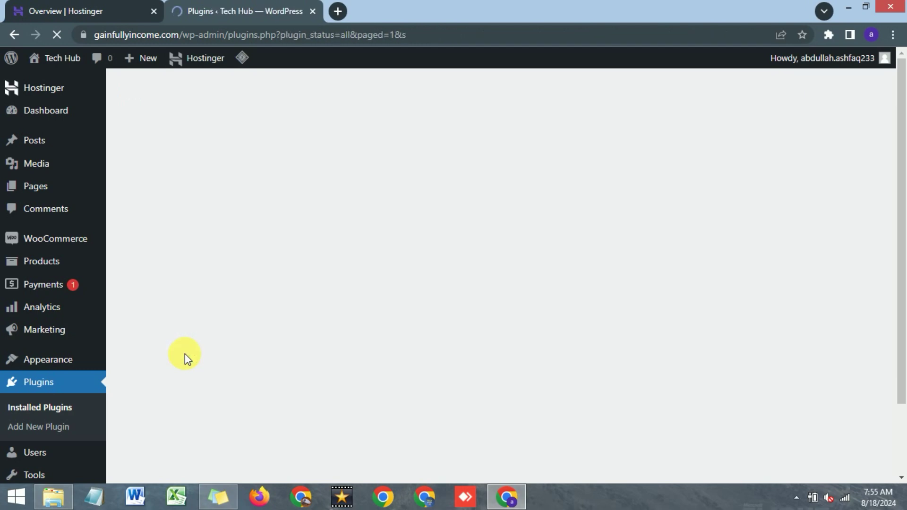
Step: Deactivate the Hostinger Tools plugin and delete it from the site
{"action": "scroll", "coordinate": [310, 276], "scroll_direction": "down", "scroll_amount": 3}
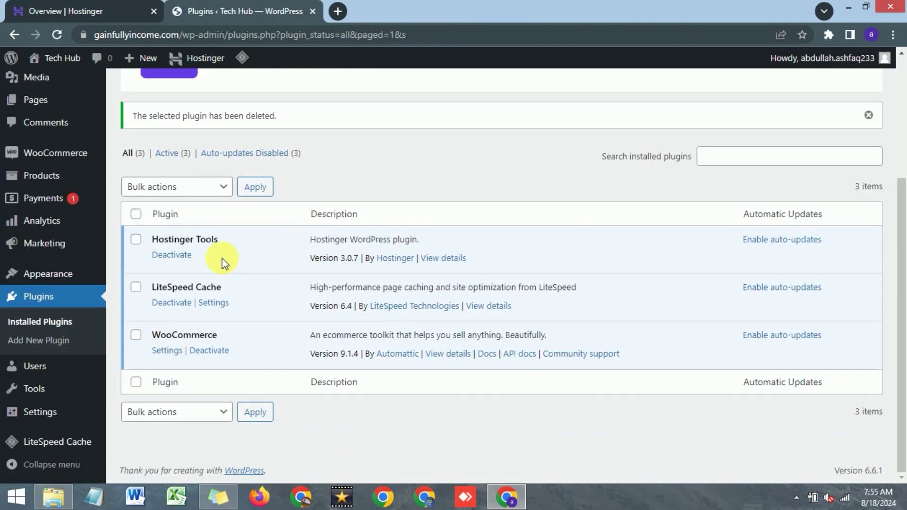
{"action": "left_click", "coordinate": [137, 240]}
{"action": "left_click", "coordinate": [169, 256]}
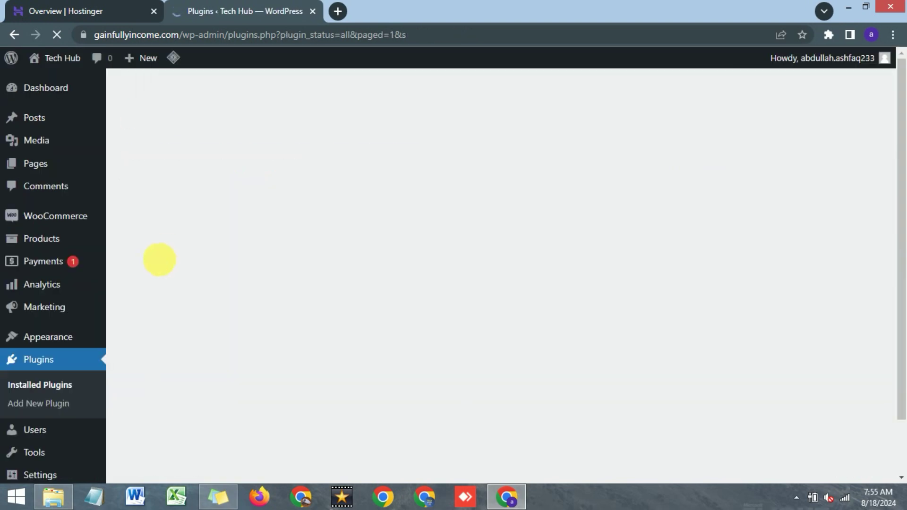
{"action": "left_click", "coordinate": [141, 235]}
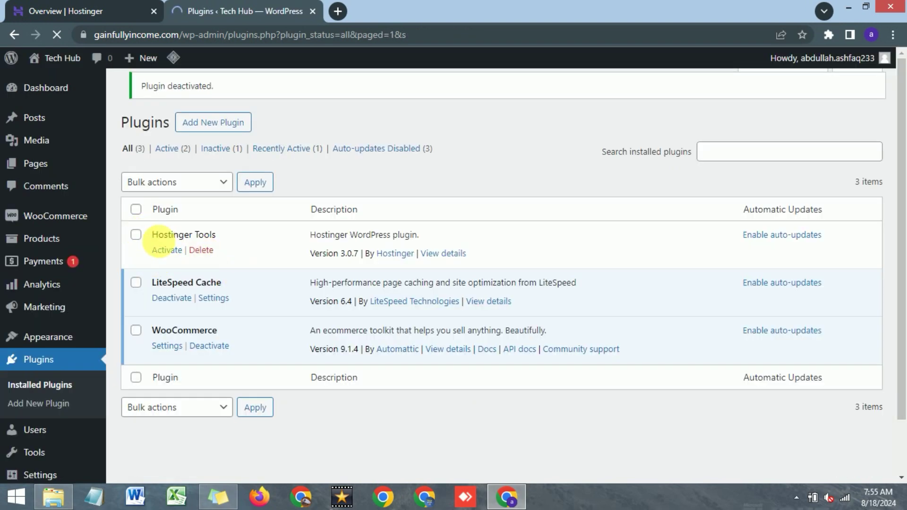
{"action": "left_click", "coordinate": [204, 258]}
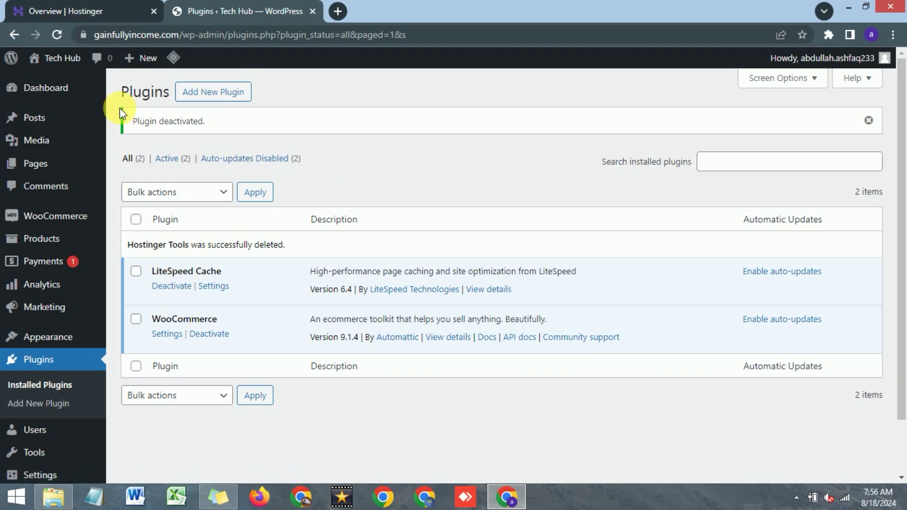
Step: Return to the WordPress dashboard and open the site's General Settings
{"action": "left_click", "coordinate": [55, 92]}
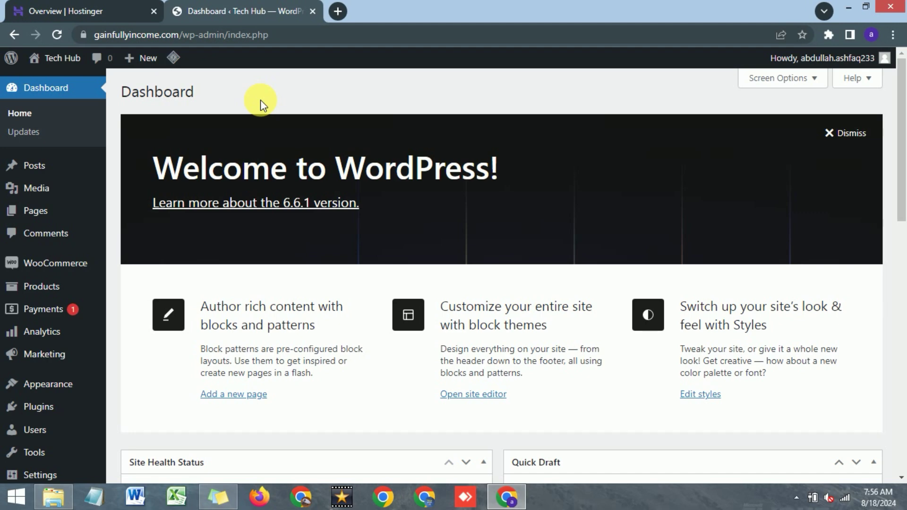
{"action": "mouse_move", "coordinate": [58, 396]}
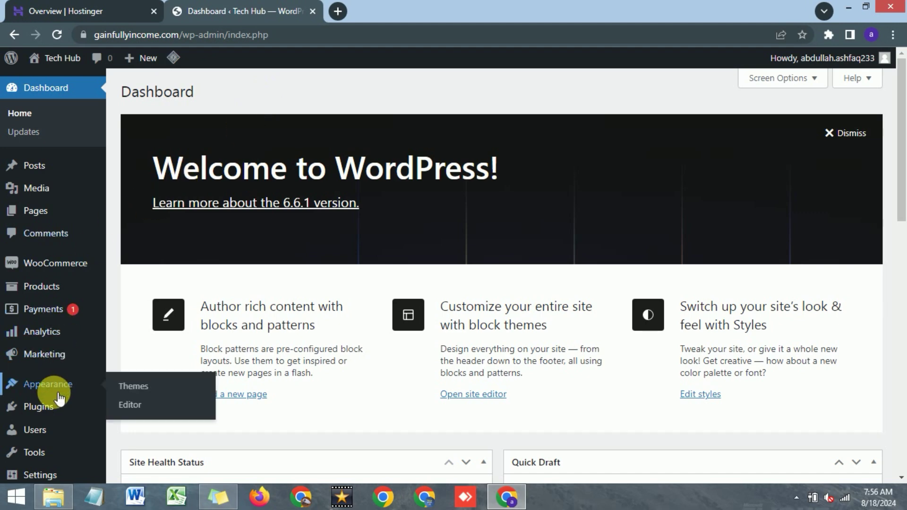
{"action": "scroll", "coordinate": [44, 285], "scroll_direction": "down", "scroll_amount": 1}
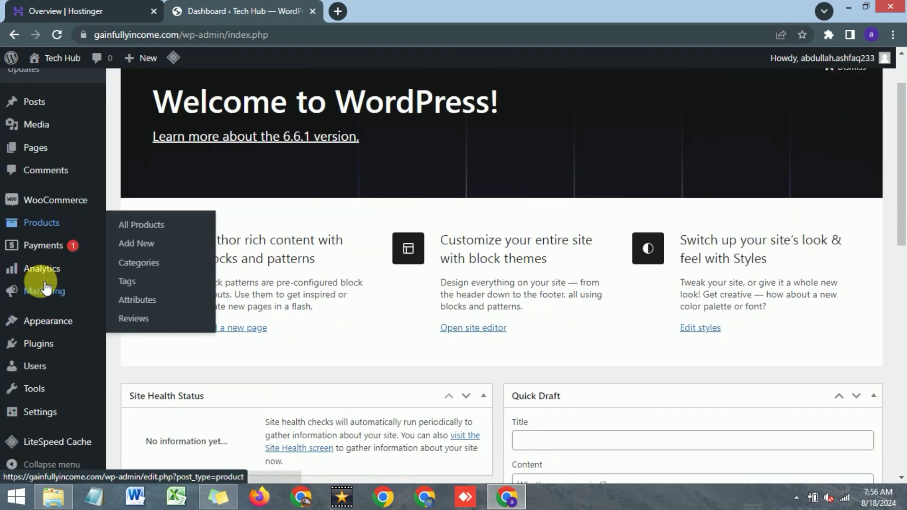
{"action": "left_click", "coordinate": [40, 412]}
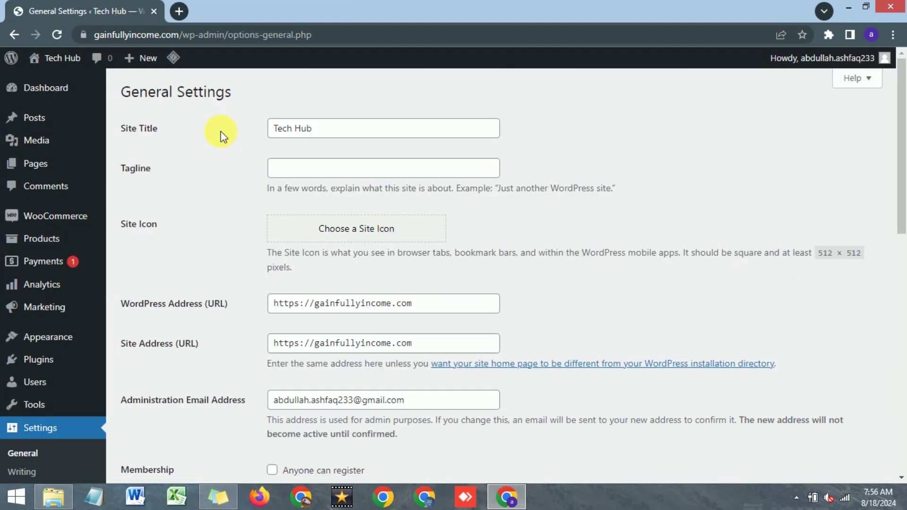
Step: Keep the site title Tech Hub and set the tagline to Online Shop
{"action": "left_click", "coordinate": [344, 134]}
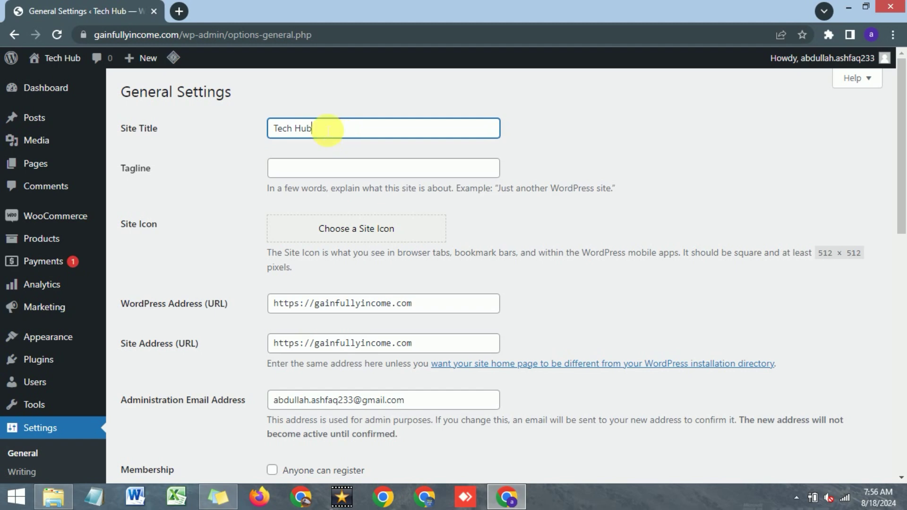
{"action": "left_click", "coordinate": [315, 169]}
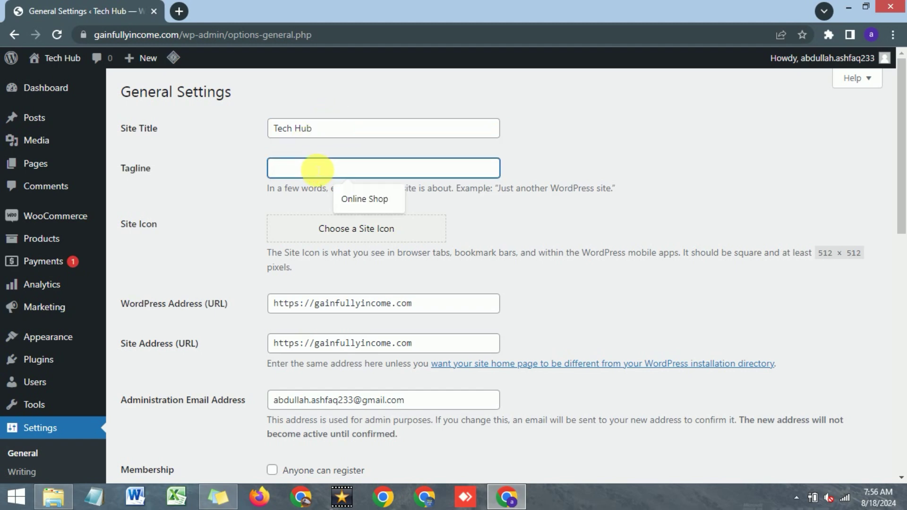
{"action": "type", "text": "Online Shop"}
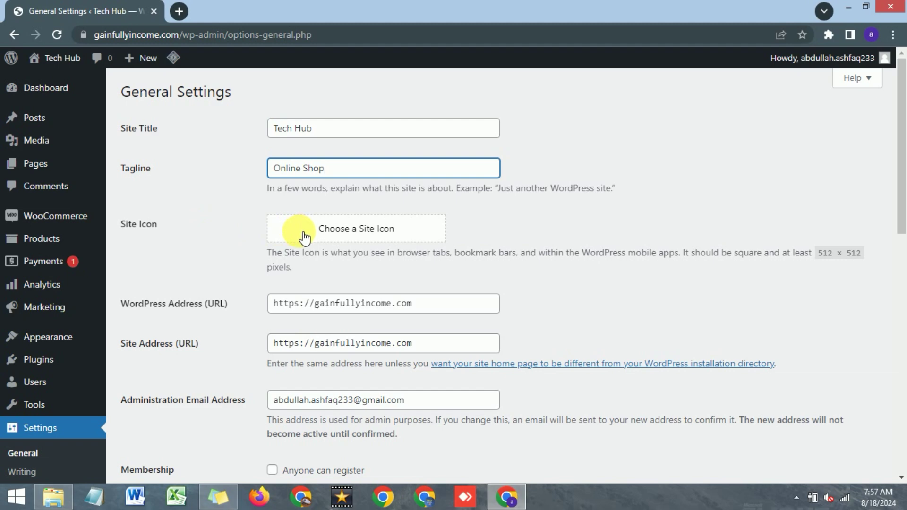
Step: Look through the remaining General Settings and set the site's timezone to Karachi
{"action": "scroll", "coordinate": [222, 213], "scroll_direction": "down", "scroll_amount": 3}
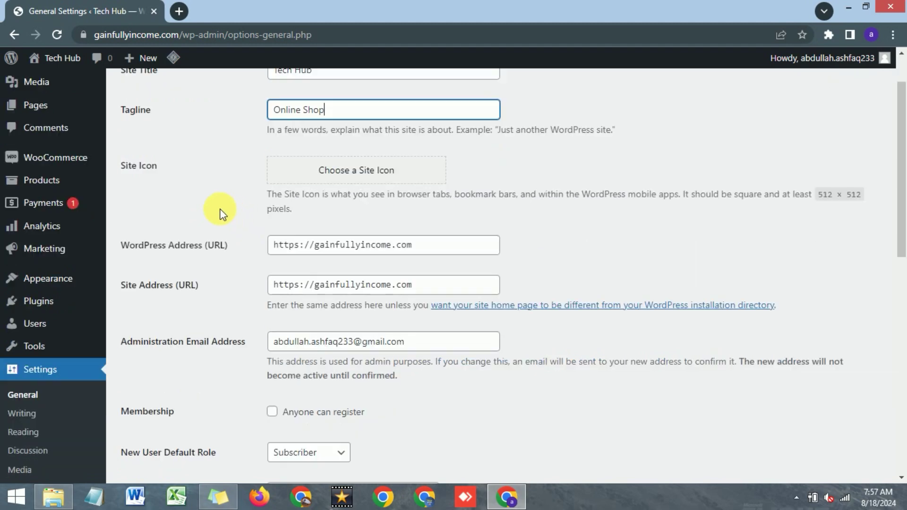
{"action": "scroll", "coordinate": [222, 214], "scroll_direction": "down", "scroll_amount": 4}
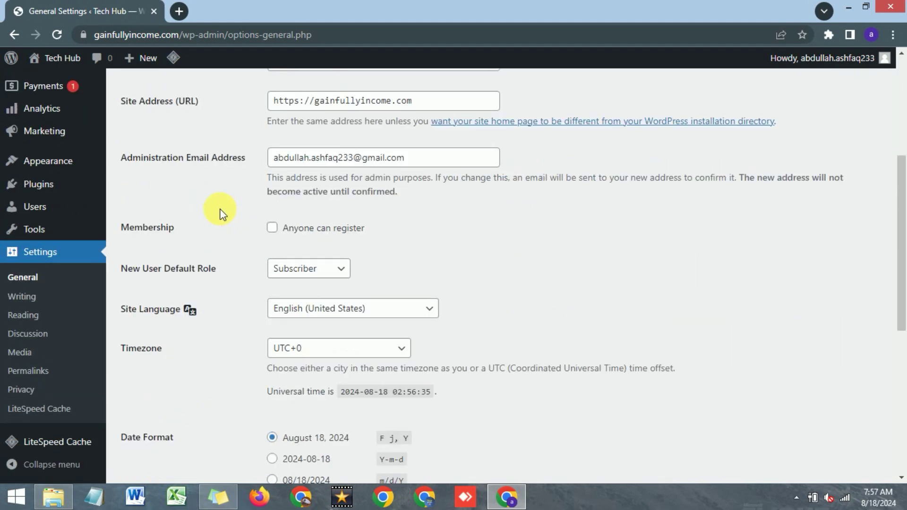
{"action": "scroll", "coordinate": [222, 213], "scroll_direction": "down", "scroll_amount": 3}
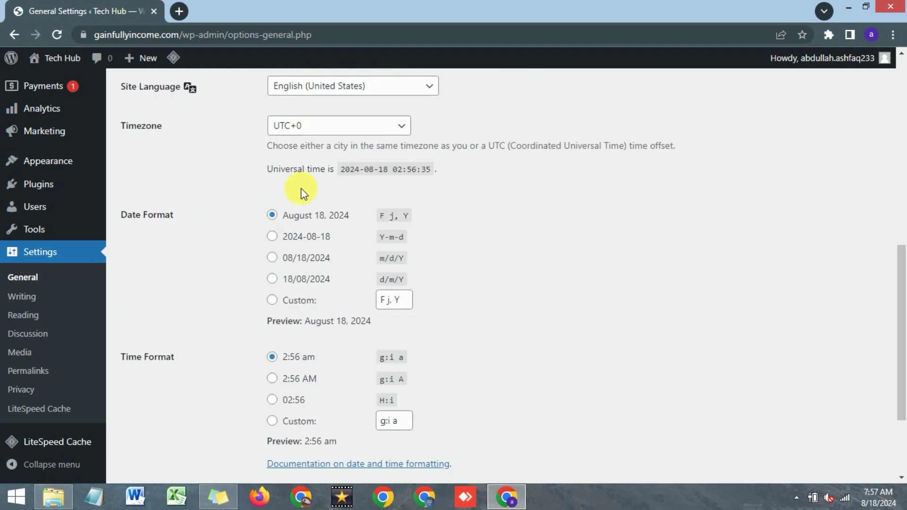
{"action": "scroll", "coordinate": [248, 199], "scroll_direction": "up", "scroll_amount": 6}
{"action": "scroll", "coordinate": [243, 203], "scroll_direction": "down", "scroll_amount": 1}
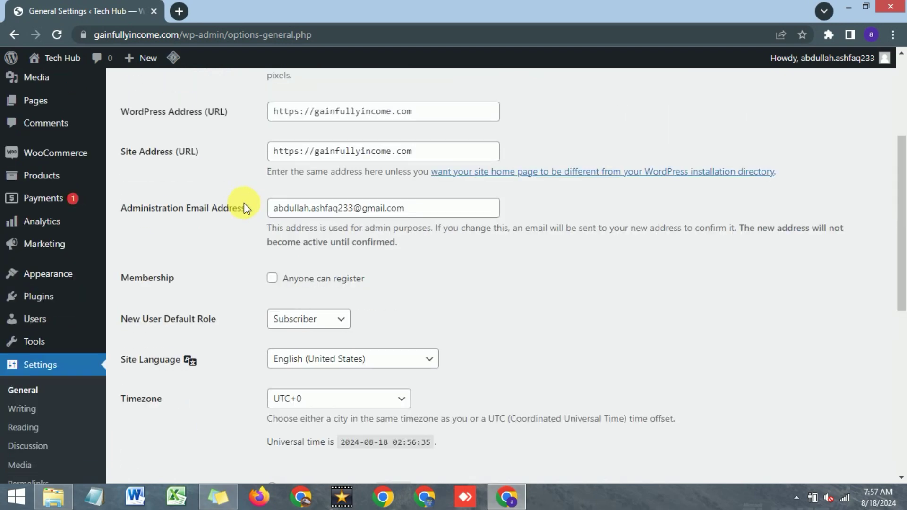
{"action": "scroll", "coordinate": [244, 206], "scroll_direction": "down", "scroll_amount": 3}
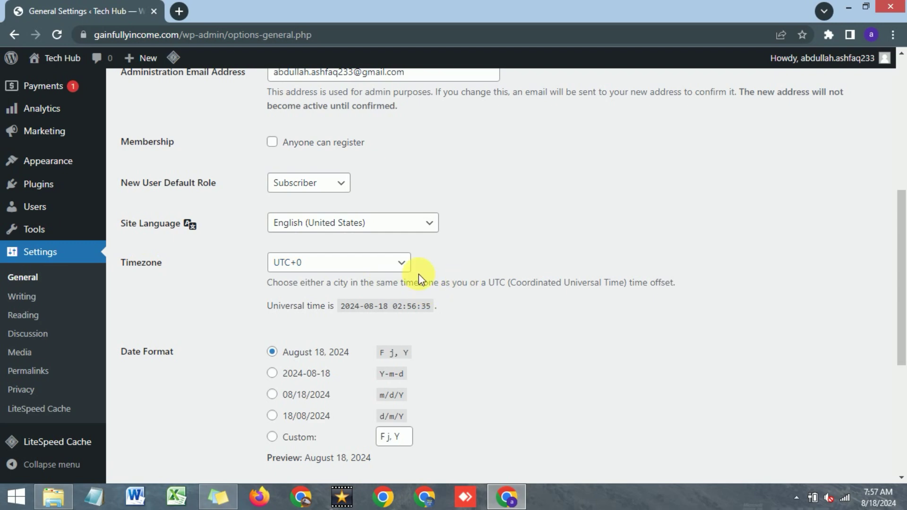
{"action": "left_click", "coordinate": [402, 263]}
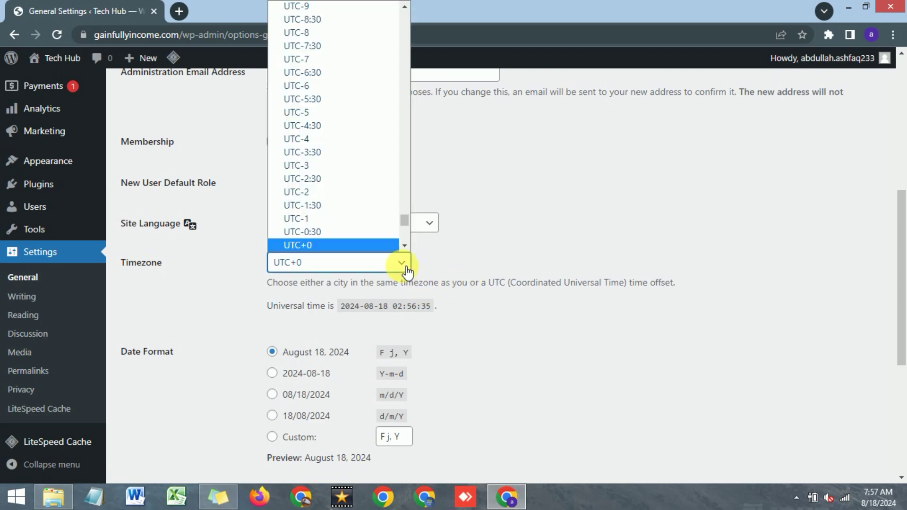
{"action": "key", "text": "i"}
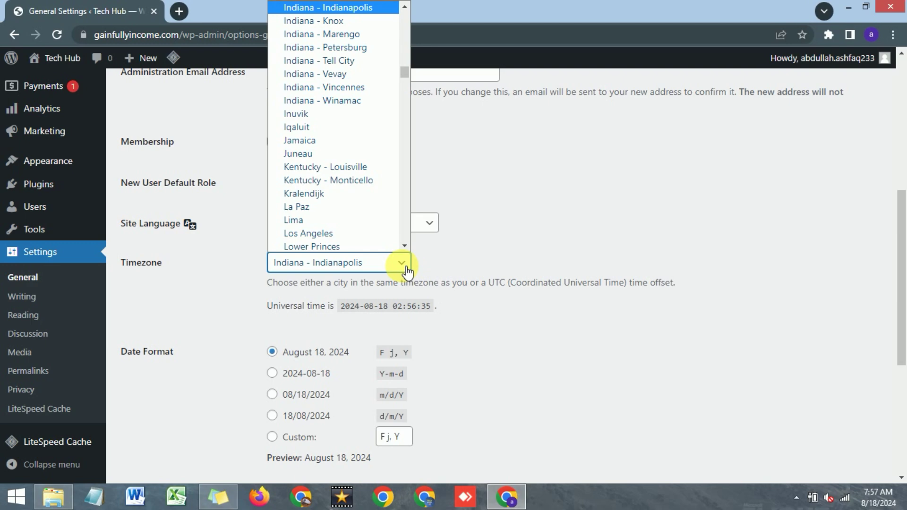
{"action": "key", "text": "k"}
{"action": "key", "text": "k"}
{"action": "key", "text": "k"}
{"action": "key", "text": "k"}
{"action": "key", "text": "k"}
{"action": "key", "text": "k"}
{"action": "key", "text": "k"}
{"action": "key", "text": "k"}
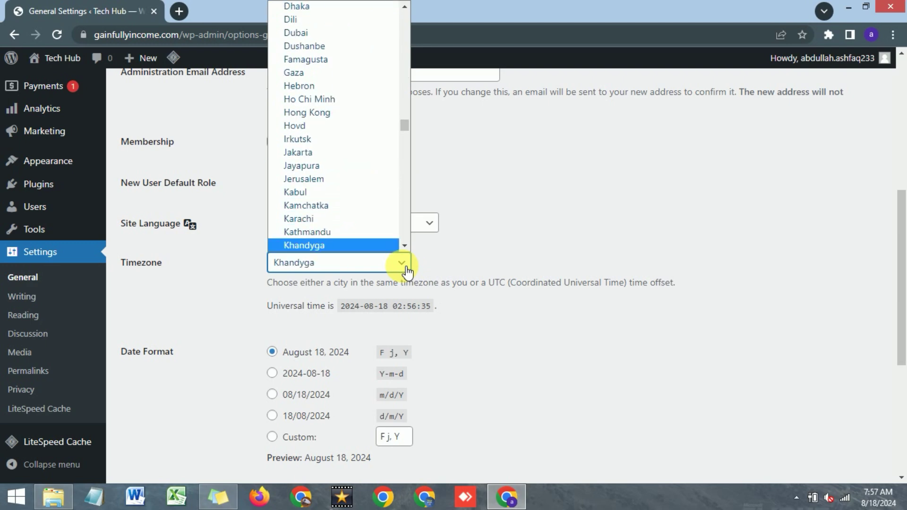
{"action": "left_click", "coordinate": [333, 218]}
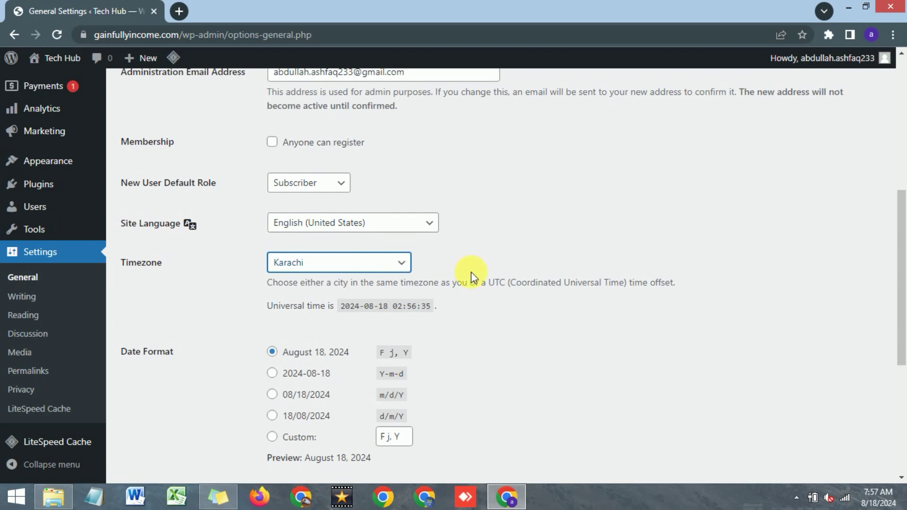
Step: Save the General Settings with the existing date and time formats and open the Permalink Settings
{"action": "scroll", "coordinate": [513, 277], "scroll_direction": "down", "scroll_amount": 5}
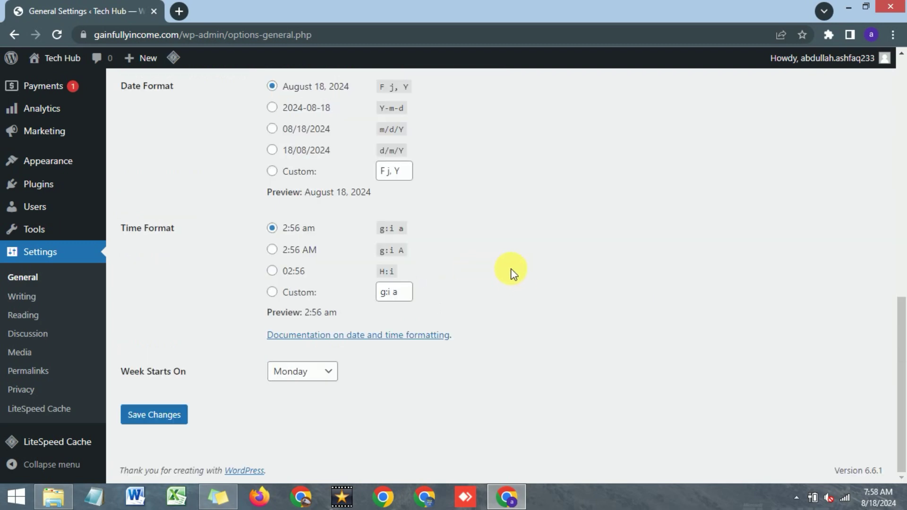
{"action": "left_click", "coordinate": [141, 415]}
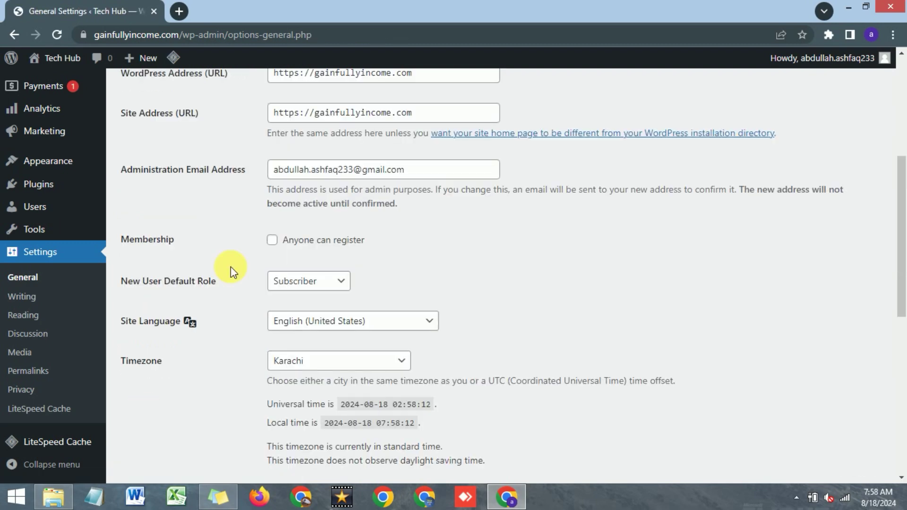
{"action": "left_click", "coordinate": [36, 375]}
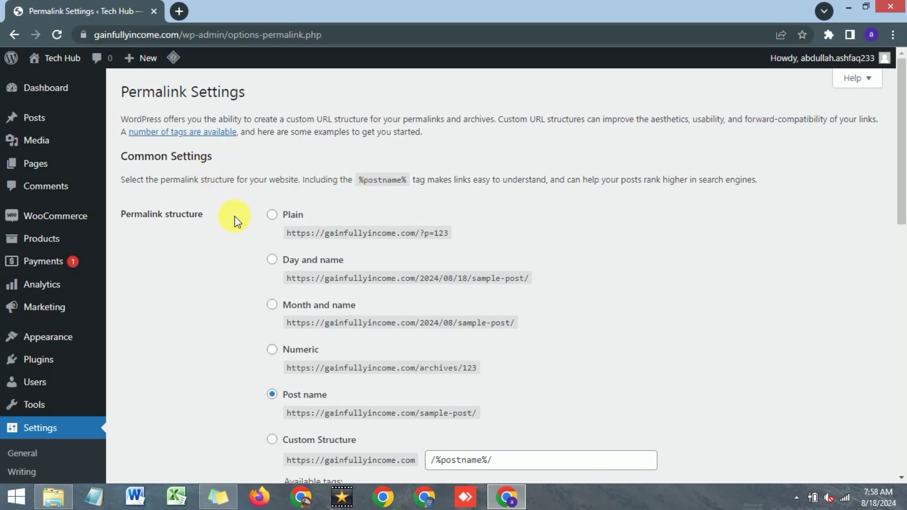
Step: Review the permalink options, keep Post name as the structure and the custom product base product/, and save the changes
{"action": "scroll", "coordinate": [235, 216], "scroll_direction": "down", "scroll_amount": 1}
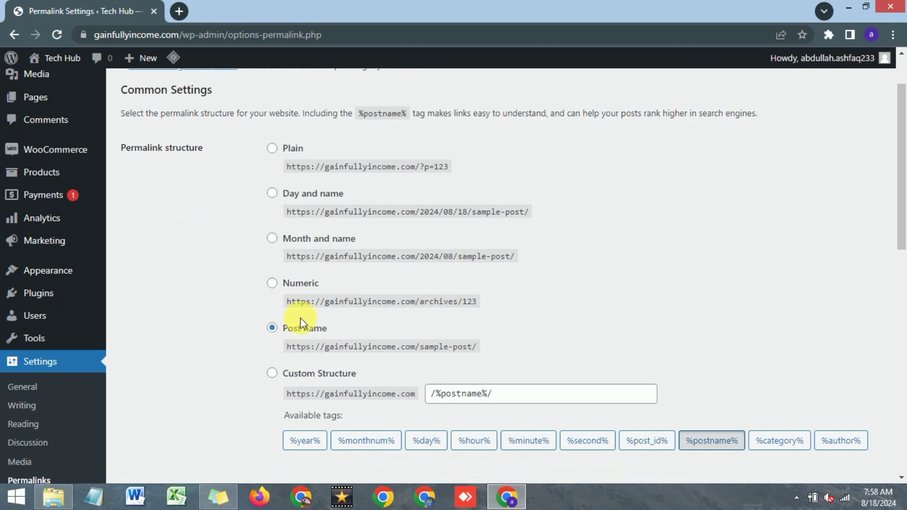
{"action": "scroll", "coordinate": [275, 331], "scroll_direction": "down", "scroll_amount": 2}
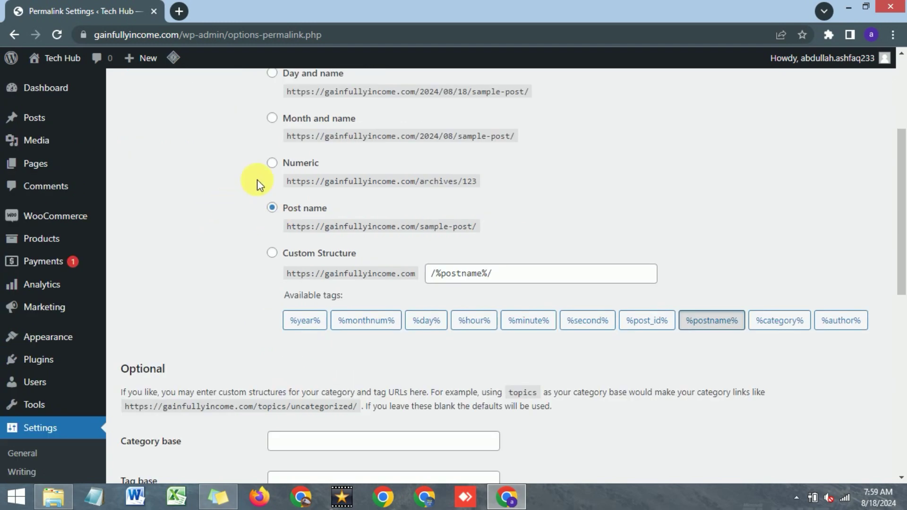
{"action": "scroll", "coordinate": [230, 194], "scroll_direction": "down", "scroll_amount": 5}
{"action": "scroll", "coordinate": [229, 190], "scroll_direction": "down", "scroll_amount": 4}
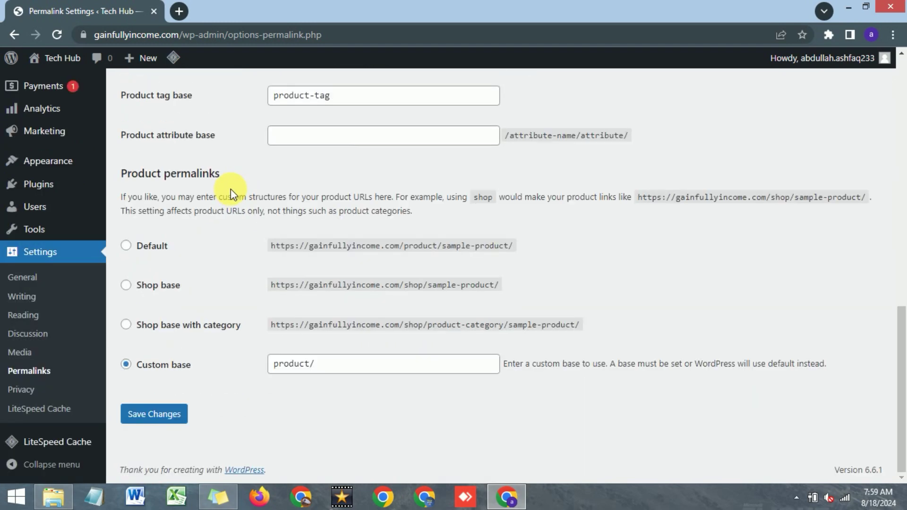
{"action": "left_click", "coordinate": [168, 427]}
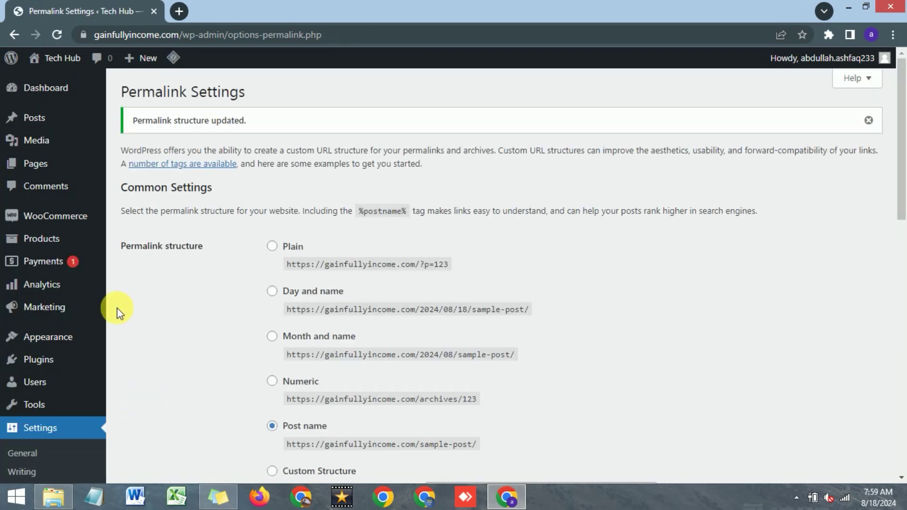
Step: Open the Privacy settings and apply the existing Privacy Policy page as the site's privacy policy page
{"action": "scroll", "coordinate": [118, 310], "scroll_direction": "down", "scroll_amount": 4}
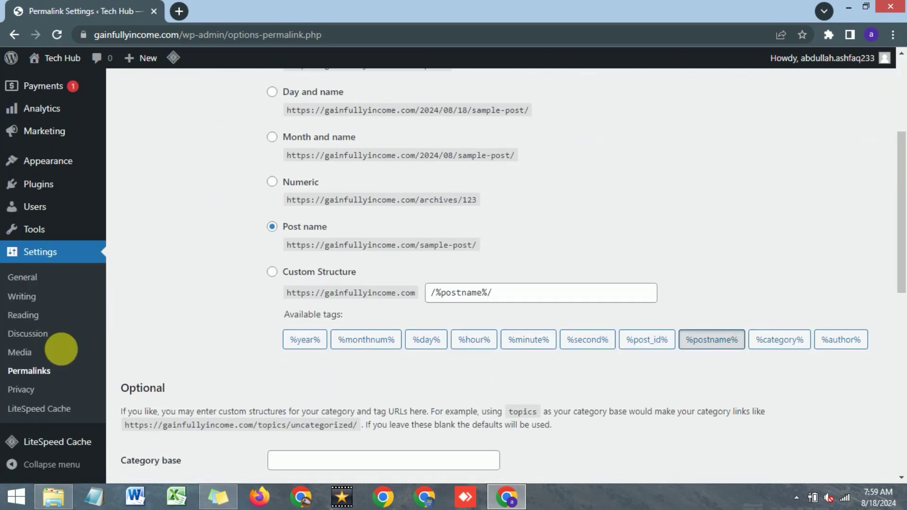
{"action": "left_click", "coordinate": [21, 390]}
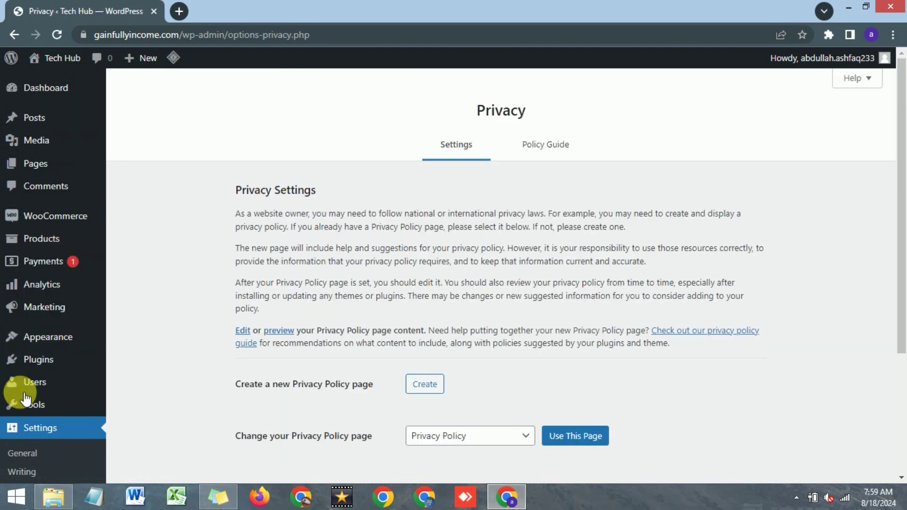
{"action": "scroll", "coordinate": [199, 278], "scroll_direction": "down", "scroll_amount": 5}
{"action": "scroll", "coordinate": [200, 278], "scroll_direction": "up", "scroll_amount": 1}
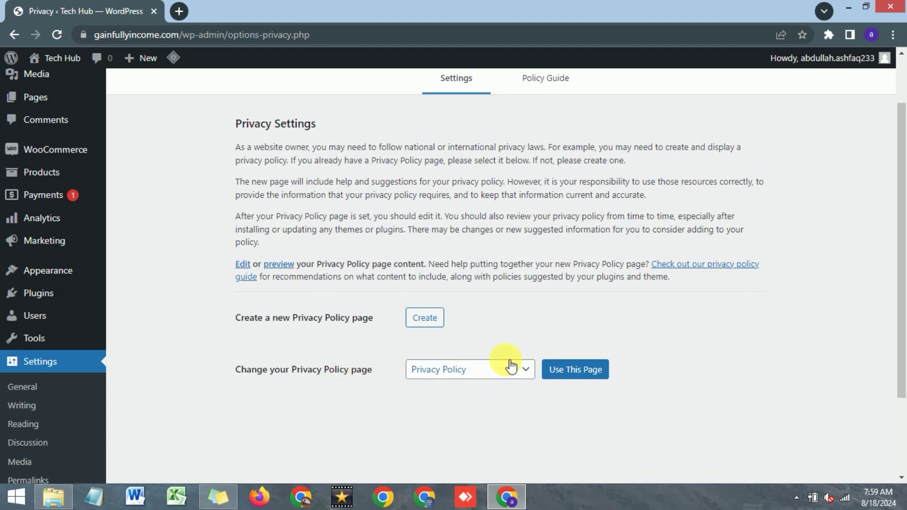
{"action": "left_click", "coordinate": [577, 373]}
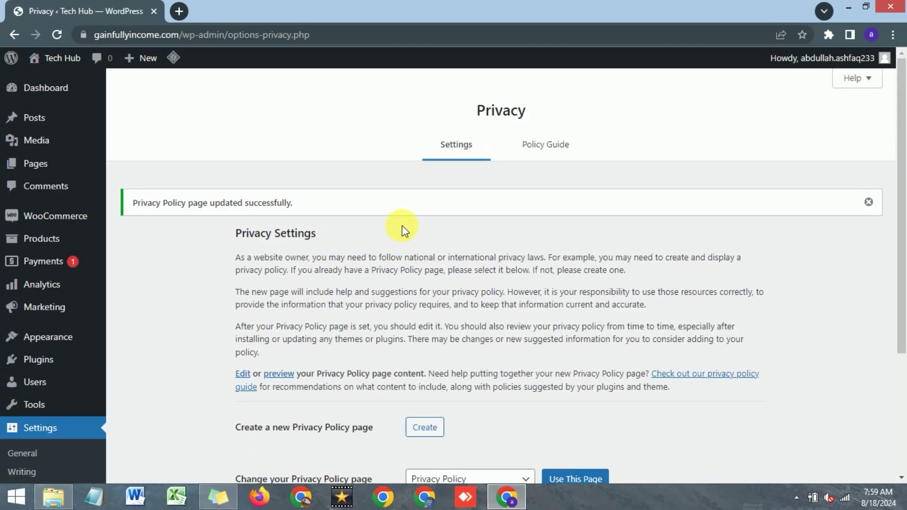
{"action": "left_click_drag", "start_coordinate": [178, 204], "coordinate": [320, 205]}
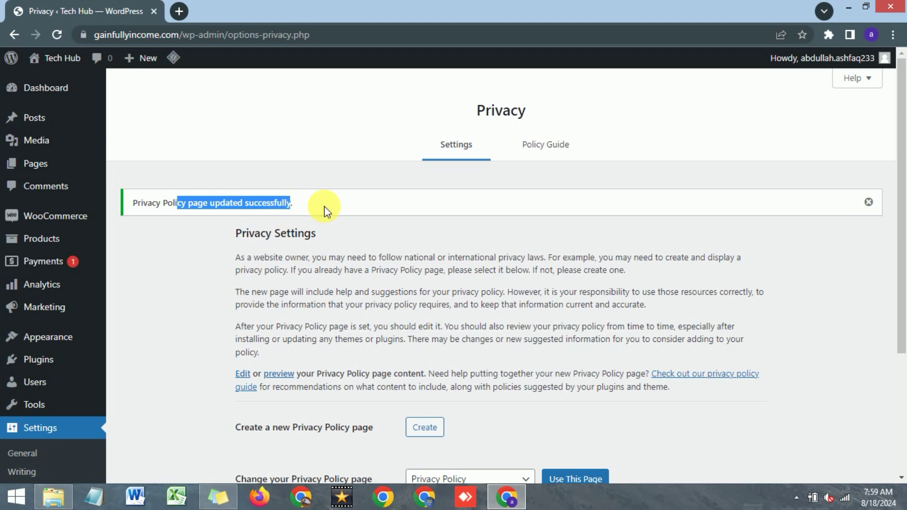
{"action": "left_click", "coordinate": [324, 206]}
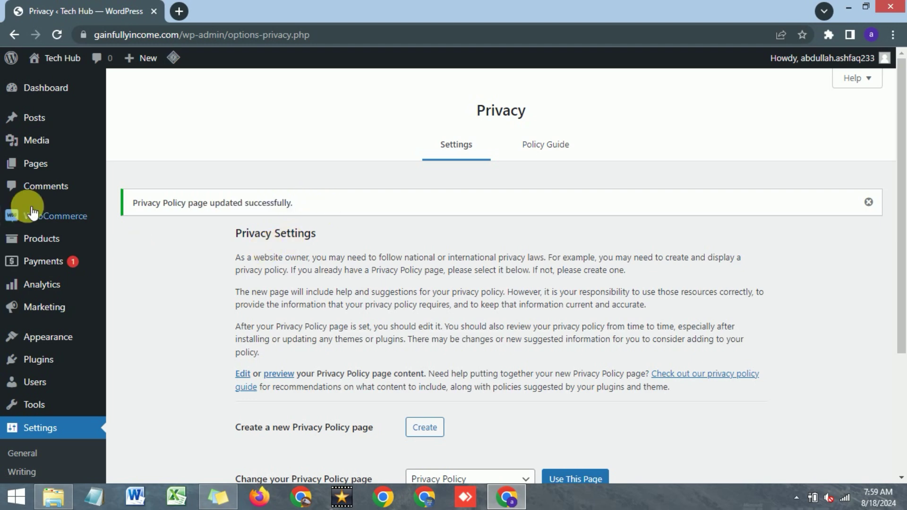
Step: Return to the dashboard, go to the installed themes and browse the popular themes available to add
{"action": "left_click", "coordinate": [44, 88]}
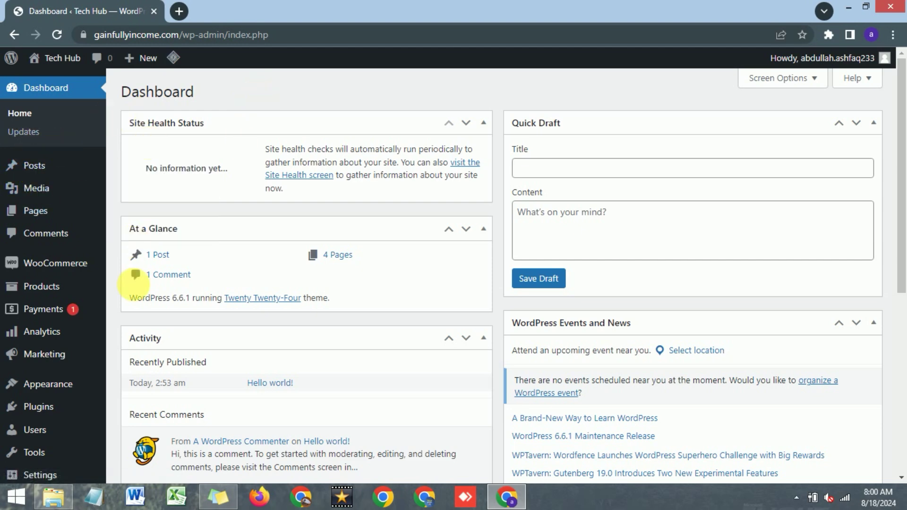
{"action": "mouse_move", "coordinate": [50, 394]}
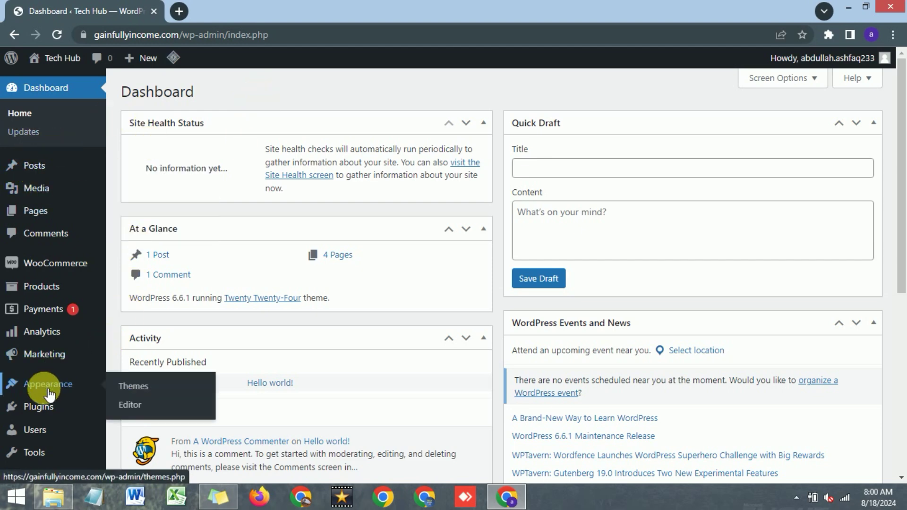
{"action": "left_click", "coordinate": [136, 392]}
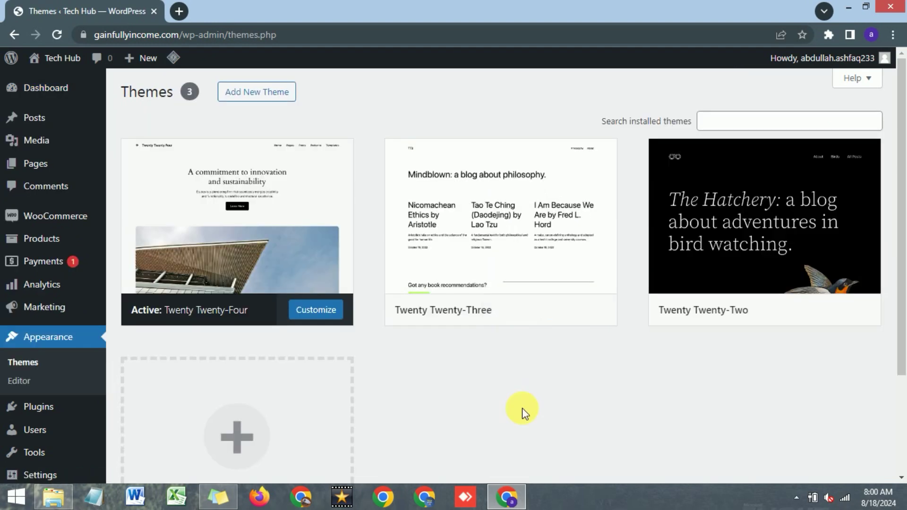
{"action": "left_click", "coordinate": [251, 94]}
{"action": "scroll", "coordinate": [545, 152], "scroll_direction": "down", "scroll_amount": 5}
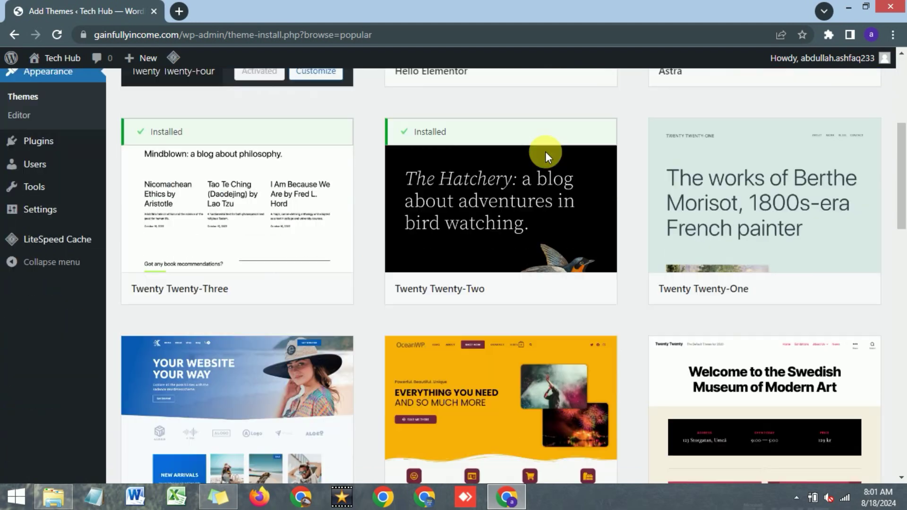
{"action": "scroll", "coordinate": [545, 151], "scroll_direction": "up", "scroll_amount": 5}
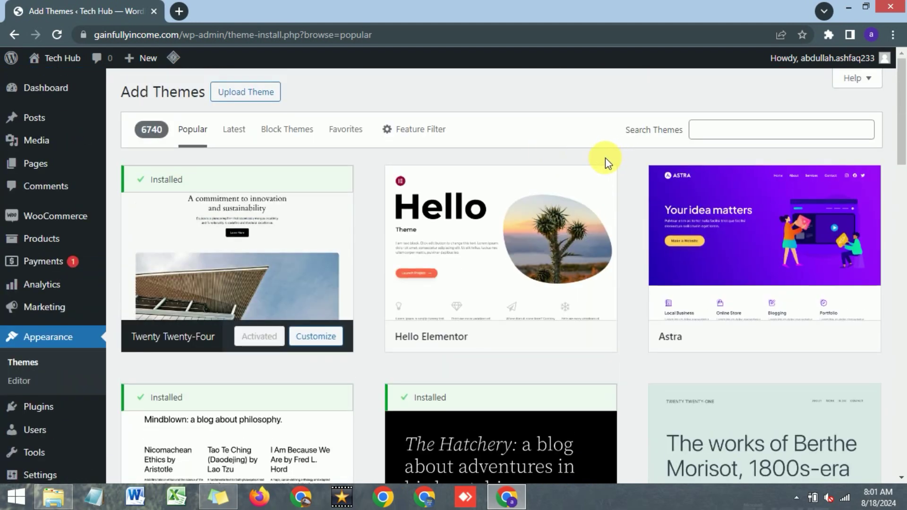
Step: Search the theme directory for astra, then install and activate the Astra theme
{"action": "left_click", "coordinate": [716, 132]}
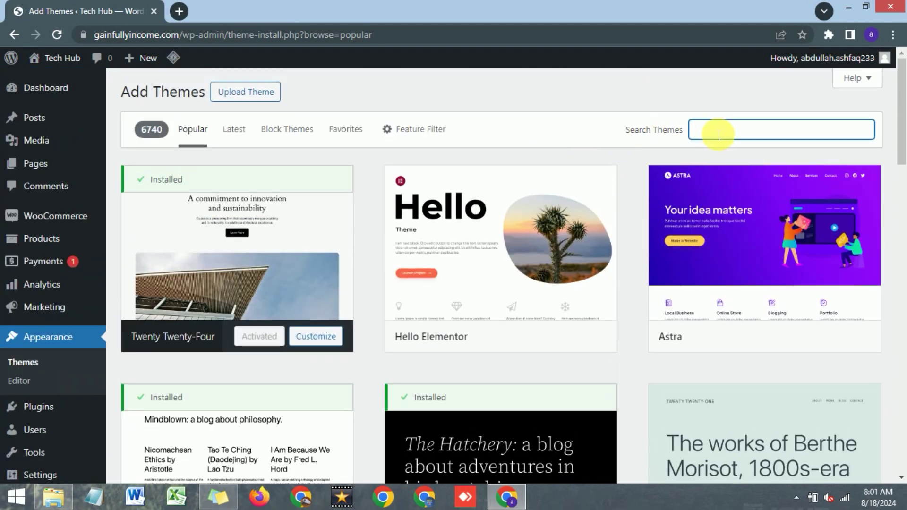
{"action": "type", "text": "astra"}
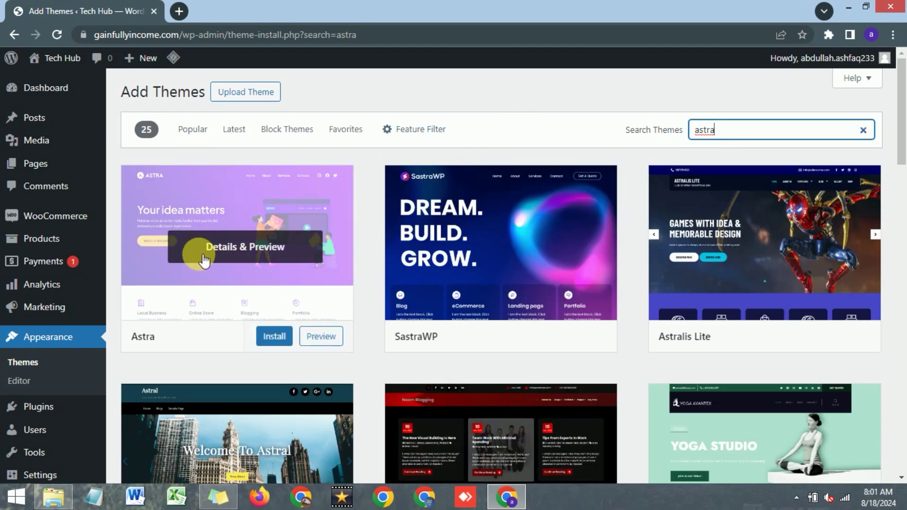
{"action": "left_click", "coordinate": [274, 341]}
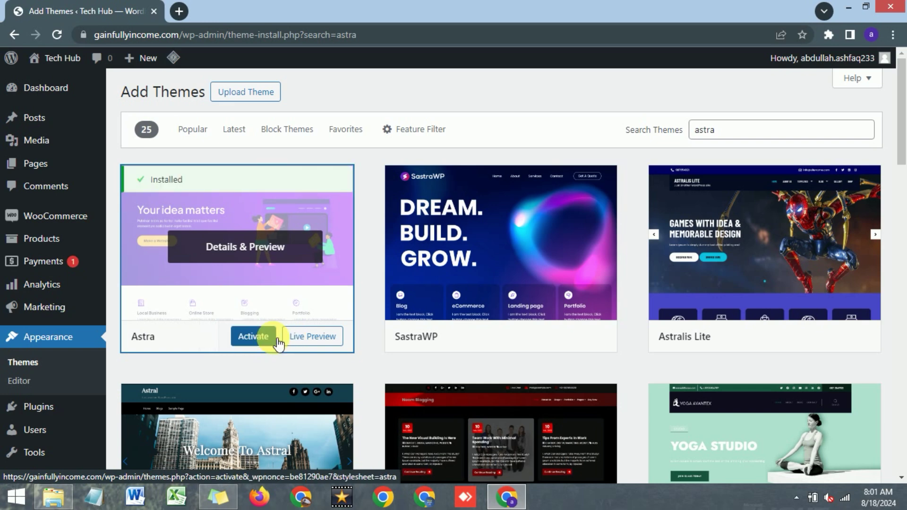
{"action": "left_click", "coordinate": [255, 337]}
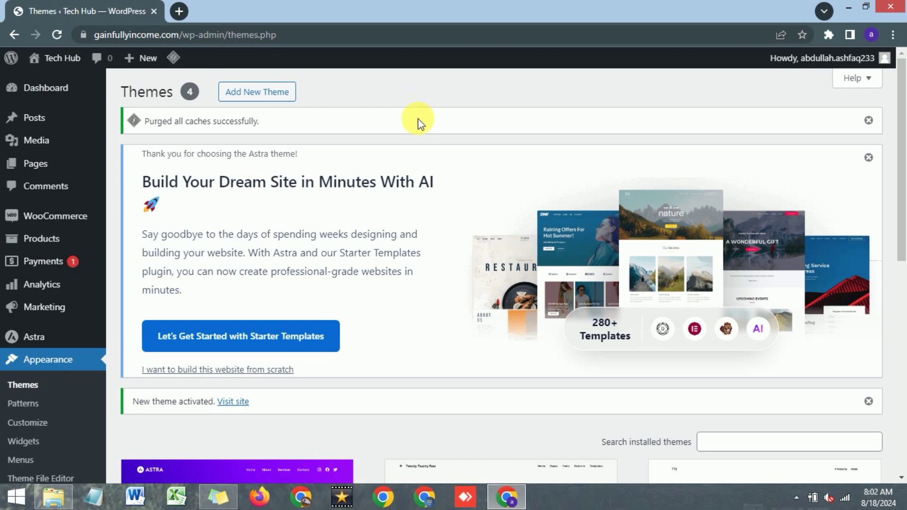
Step: View the live site's Shop page in a new tab from the dashboard, then close that tab
{"action": "left_click", "coordinate": [44, 87]}
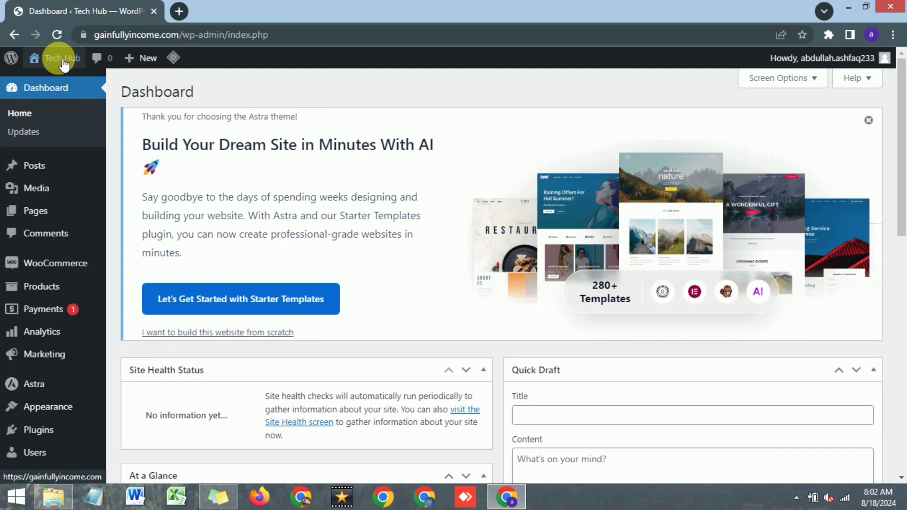
{"action": "mouse_move", "coordinate": [62, 61]}
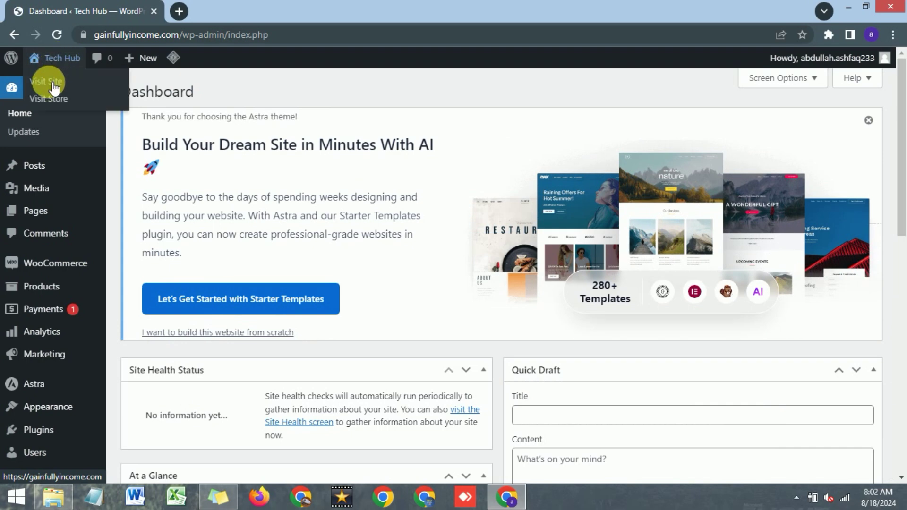
{"action": "left_click", "coordinate": [53, 82]}
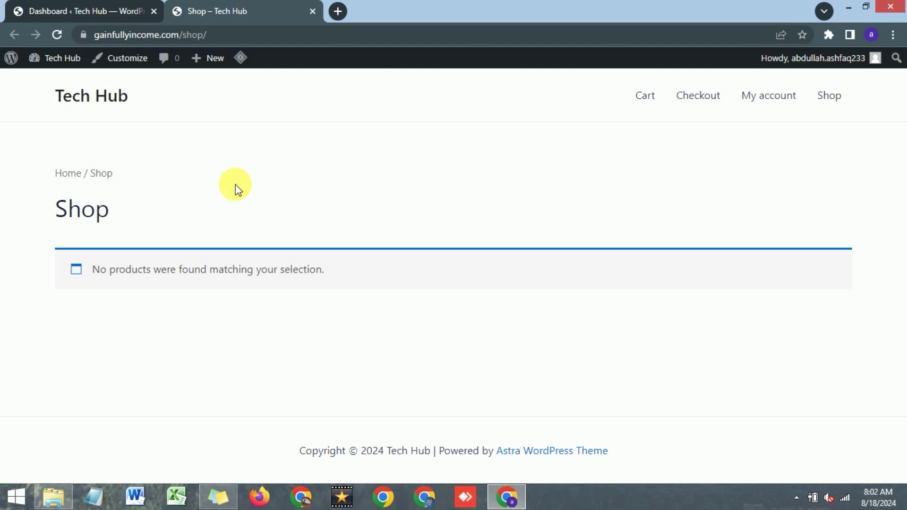
{"action": "left_click", "coordinate": [312, 11]}
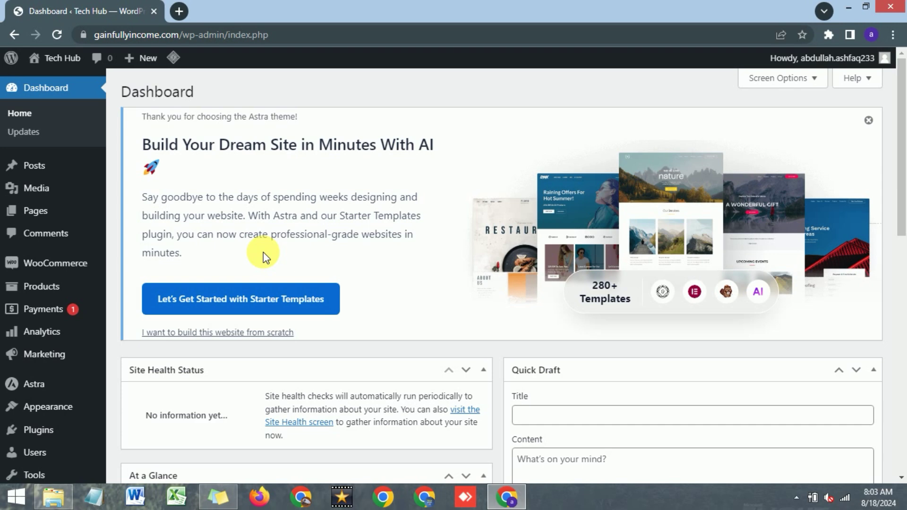
Step: Search for new plugins with the keywords starter templates and examine the Starter Templates plugin's rating and details
{"action": "scroll", "coordinate": [270, 253], "scroll_direction": "down", "scroll_amount": 1}
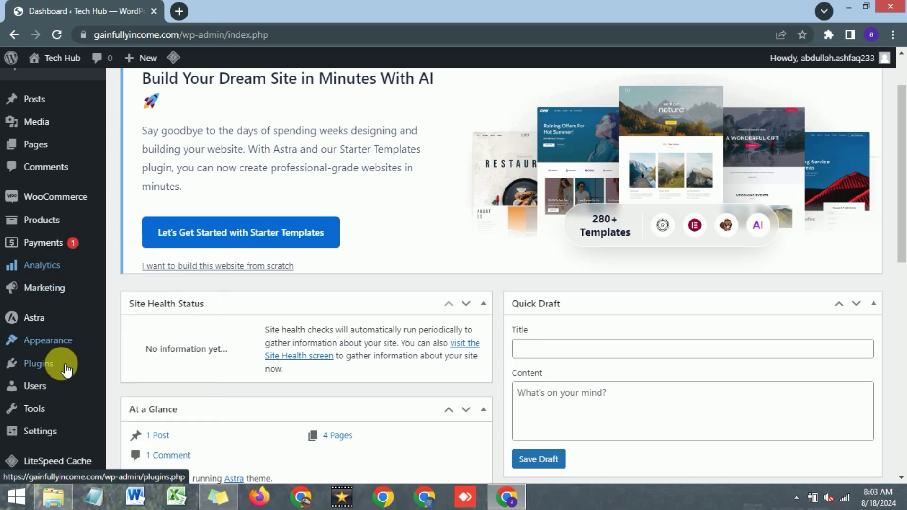
{"action": "mouse_move", "coordinate": [57, 371]}
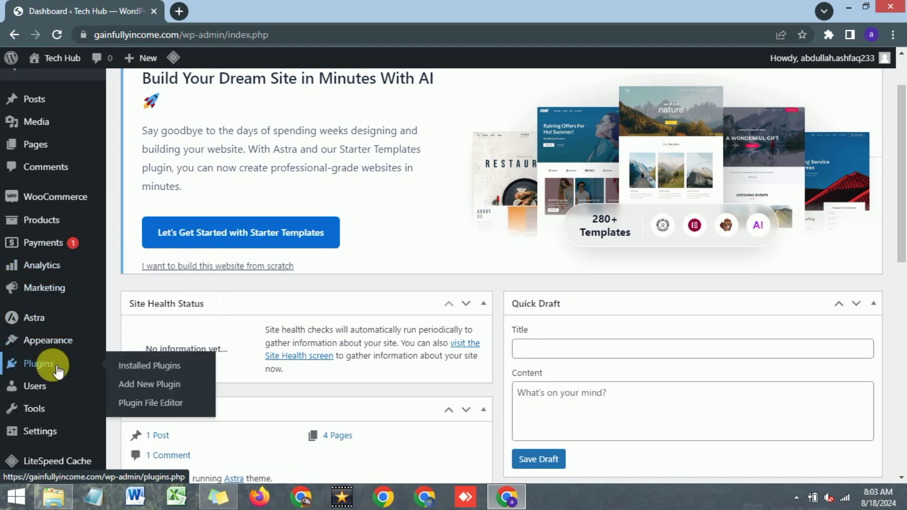
{"action": "left_click", "coordinate": [150, 392]}
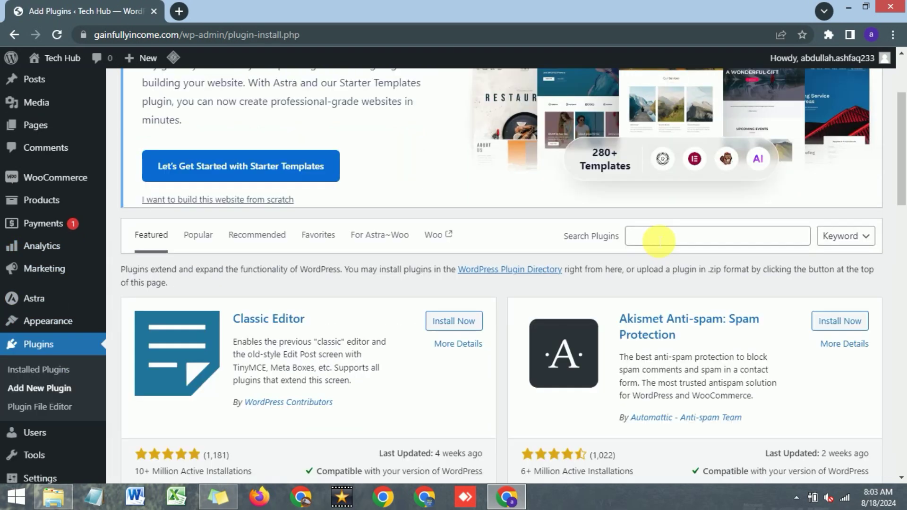
{"action": "left_click", "coordinate": [659, 241]}
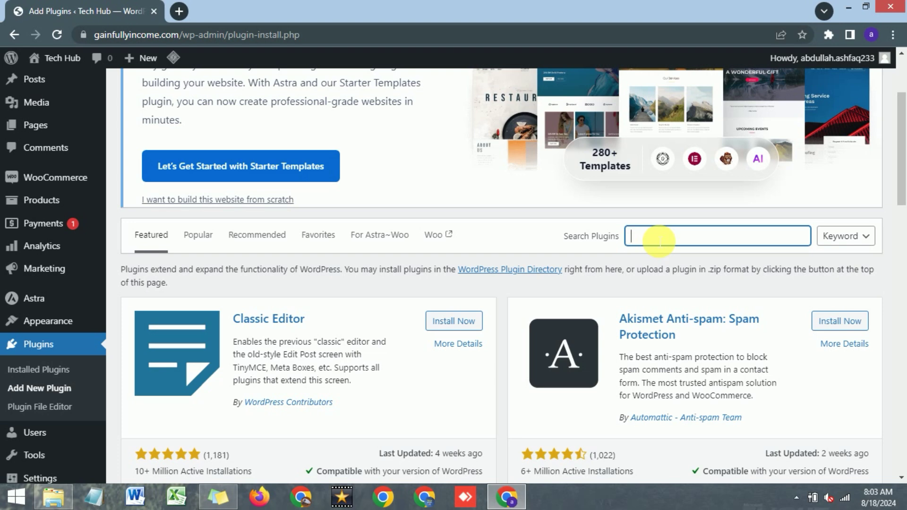
{"action": "type", "text": "sta"}
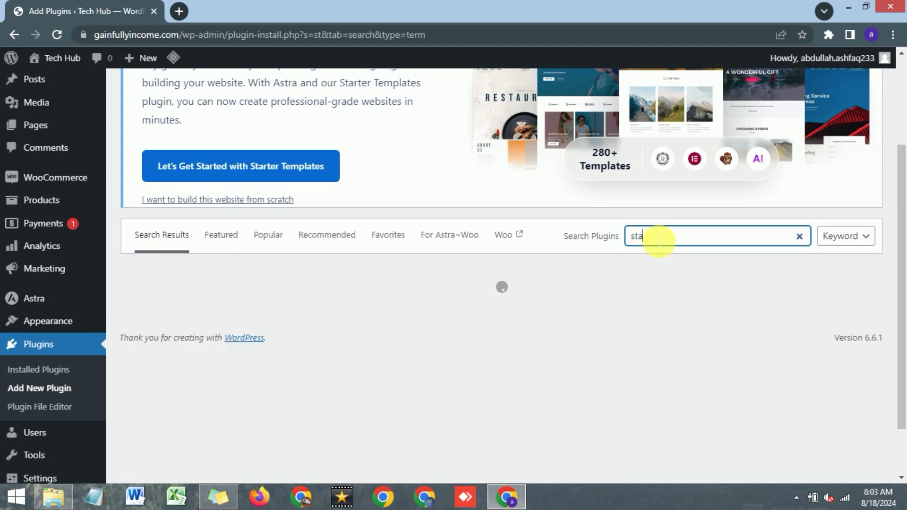
{"action": "type", "text": "rter t"}
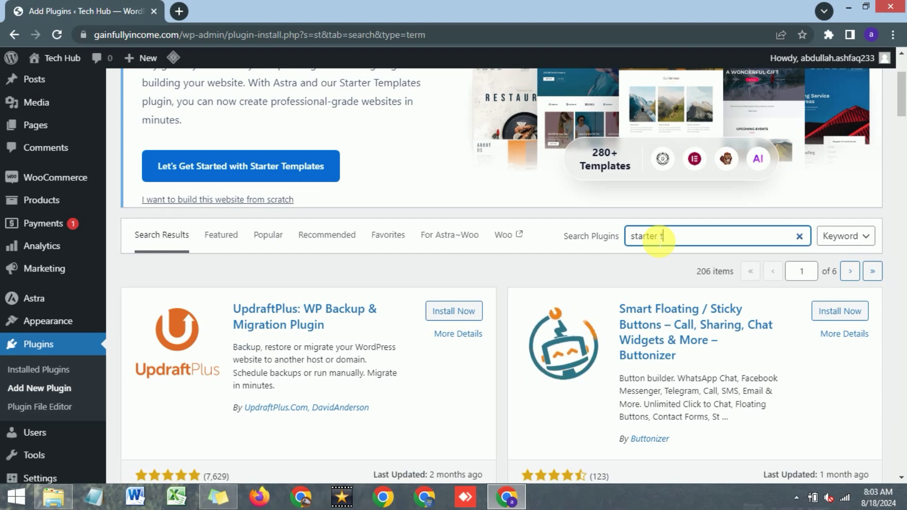
{"action": "type", "text": "emplates"}
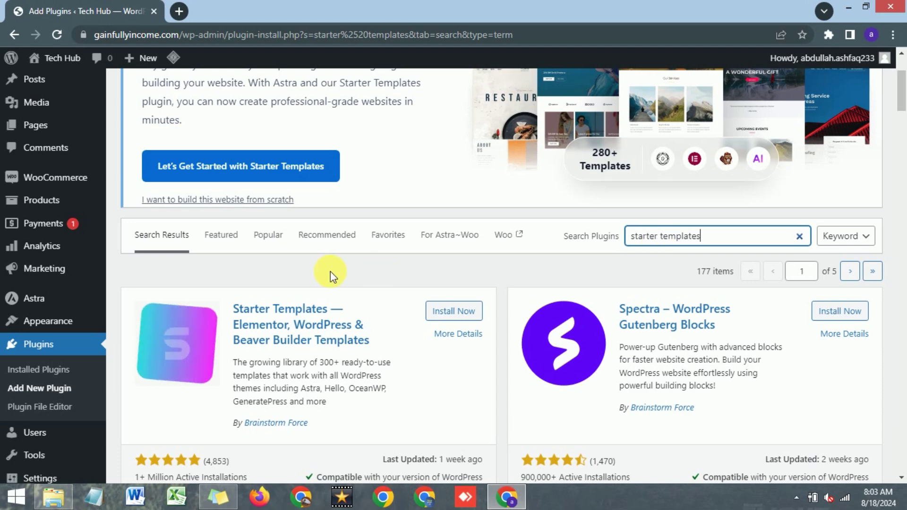
{"action": "scroll", "coordinate": [330, 271], "scroll_direction": "down", "scroll_amount": 1}
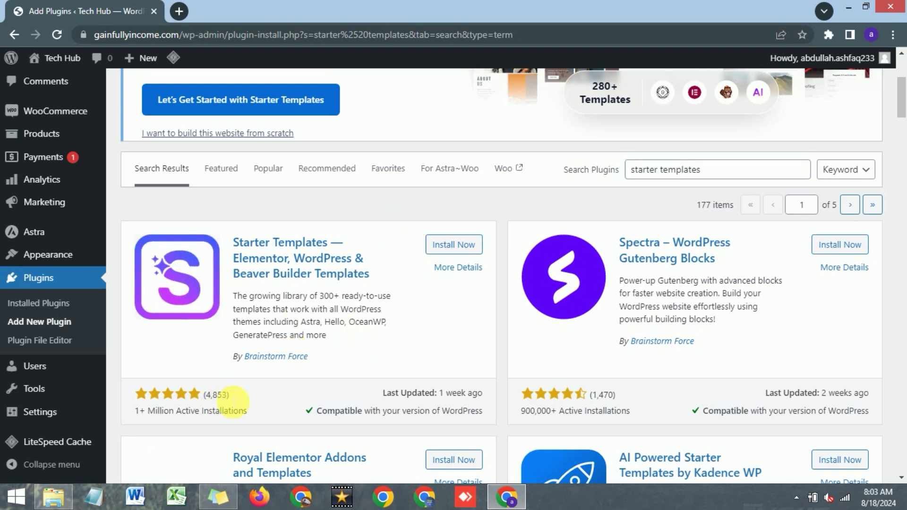
{"action": "double_click", "coordinate": [215, 395]}
{"action": "left_click", "coordinate": [387, 200]}
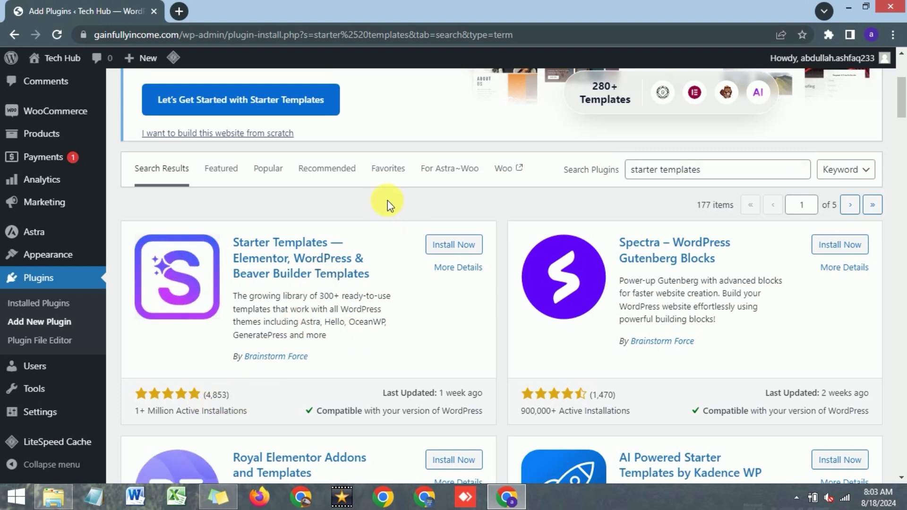
Step: Install the Starter Templates plugin and choose to build the website with Classic Starter Templates
{"action": "left_click", "coordinate": [447, 246]}
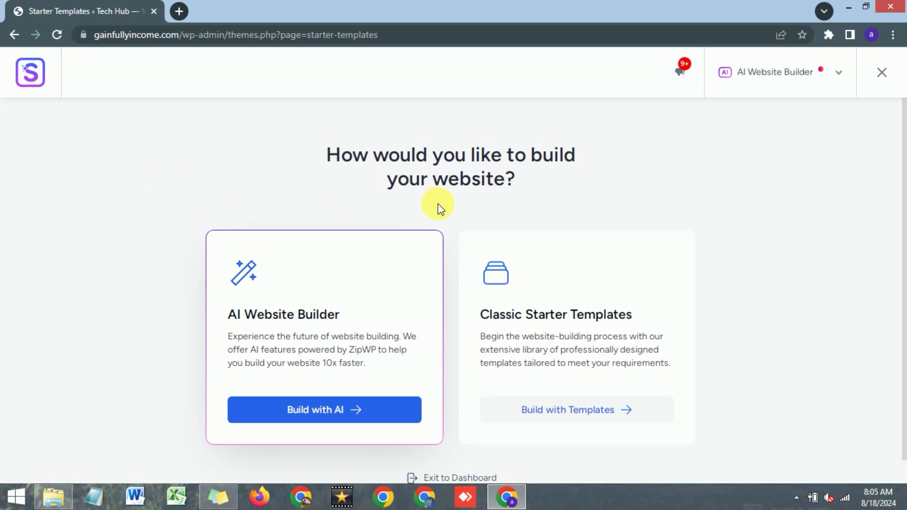
{"action": "scroll", "coordinate": [365, 179], "scroll_direction": "down", "scroll_amount": 1}
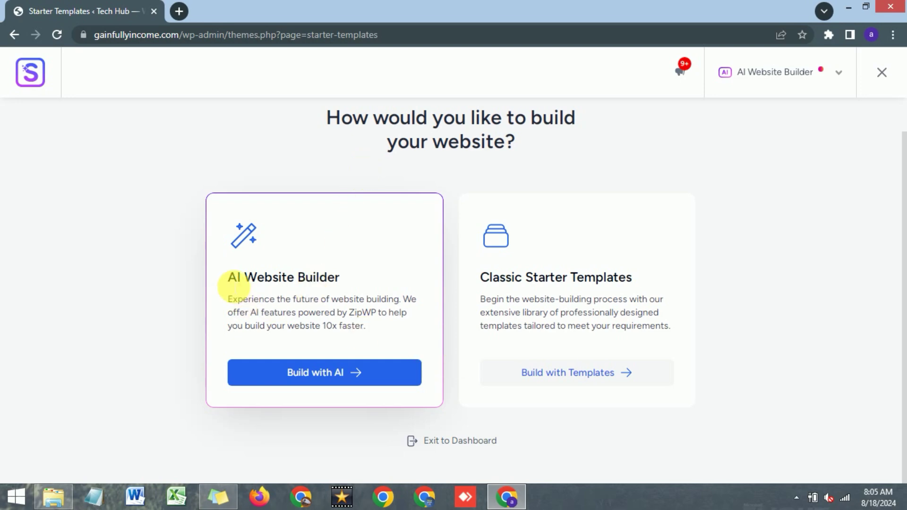
{"action": "left_click_drag", "start_coordinate": [234, 286], "coordinate": [352, 282]}
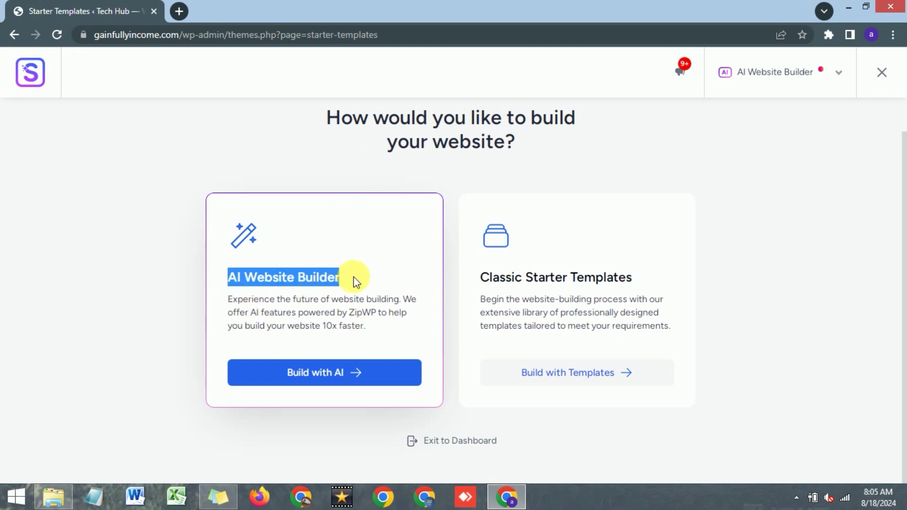
{"action": "left_click", "coordinate": [495, 285]}
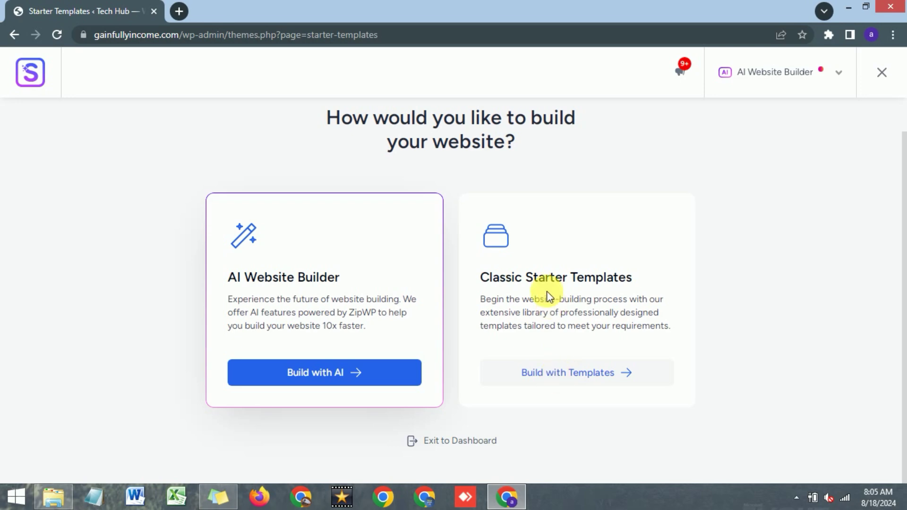
{"action": "left_click", "coordinate": [566, 378]}
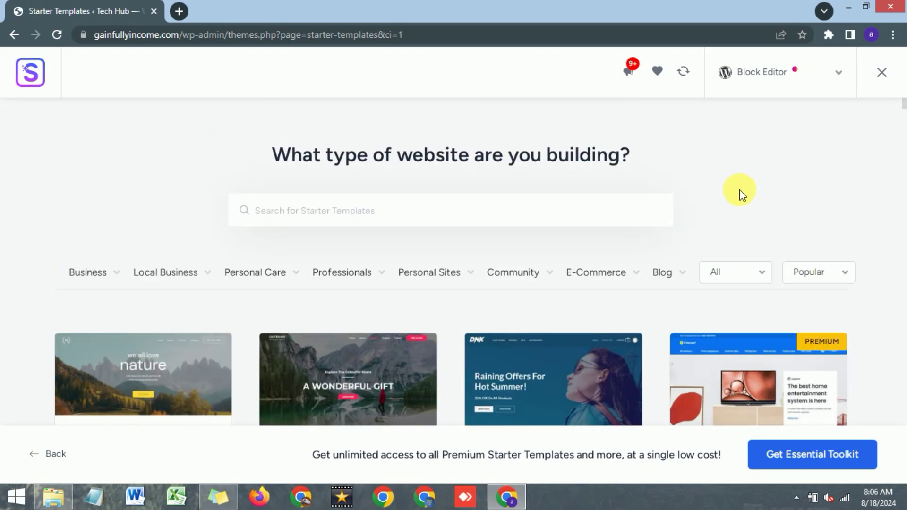
Step: Filter the starter templates to the Online Shop type in the E-Commerce category
{"action": "scroll", "coordinate": [739, 189], "scroll_direction": "down", "scroll_amount": 3}
{"action": "scroll", "coordinate": [741, 194], "scroll_direction": "up", "scroll_amount": 2}
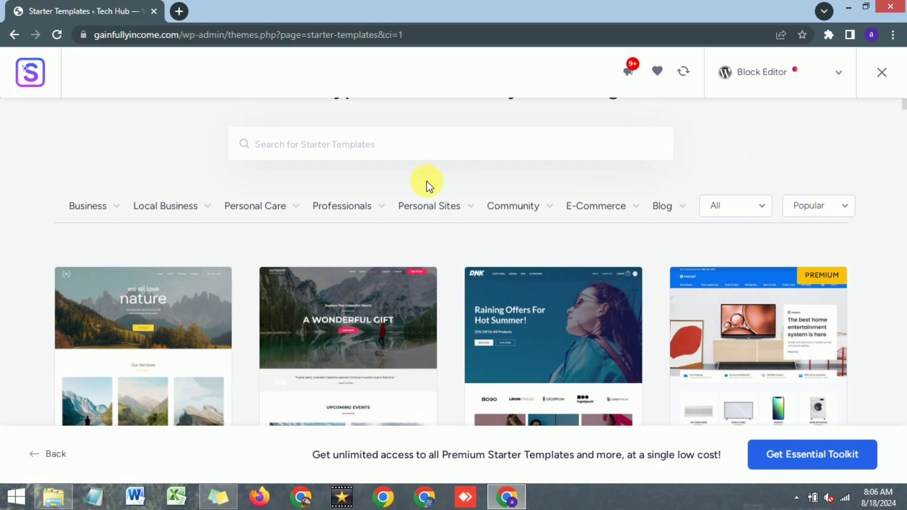
{"action": "mouse_move", "coordinate": [625, 216]}
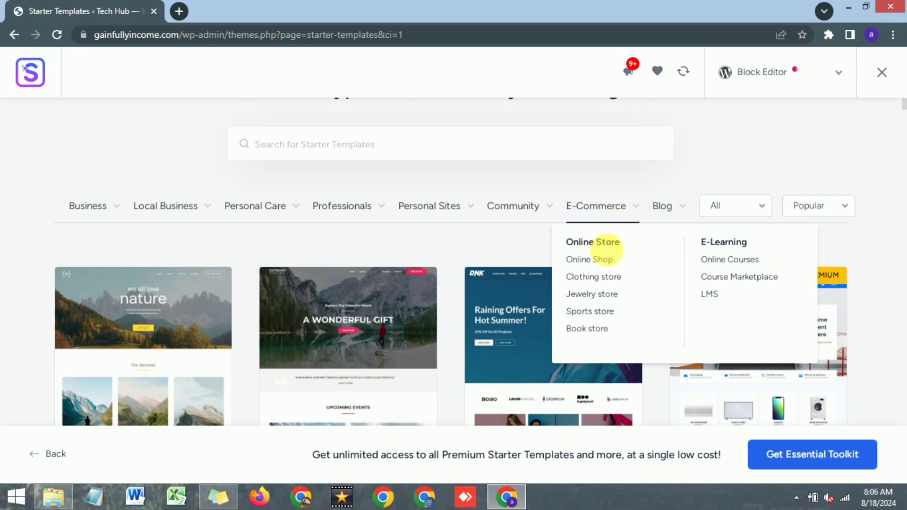
{"action": "left_click", "coordinate": [591, 262]}
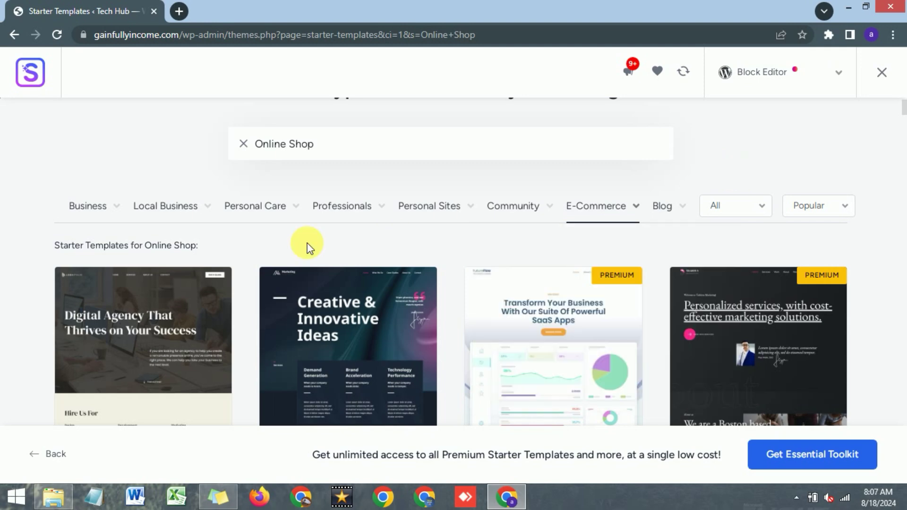
Step: Browse the online shop templates and choose the Elementor-based Cosmetics Store template
{"action": "scroll", "coordinate": [311, 246], "scroll_direction": "down", "scroll_amount": 2}
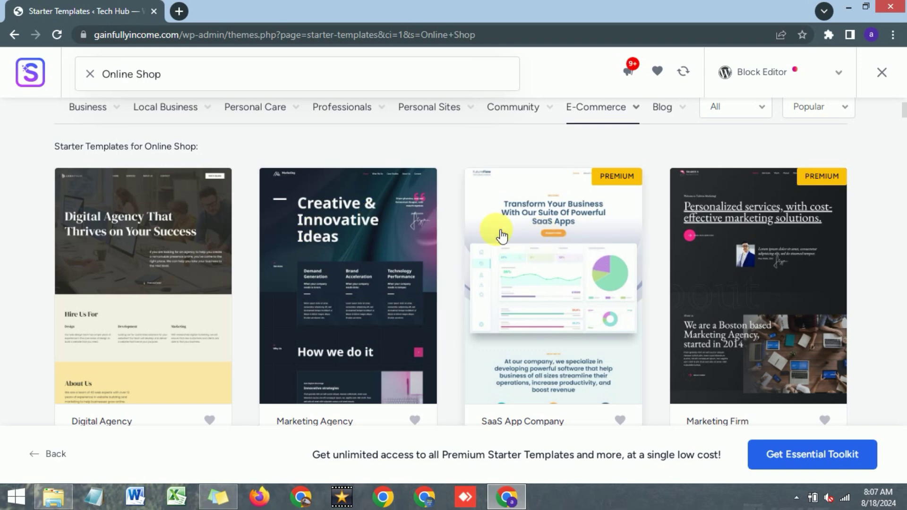
{"action": "scroll", "coordinate": [485, 238], "scroll_direction": "up", "scroll_amount": 2}
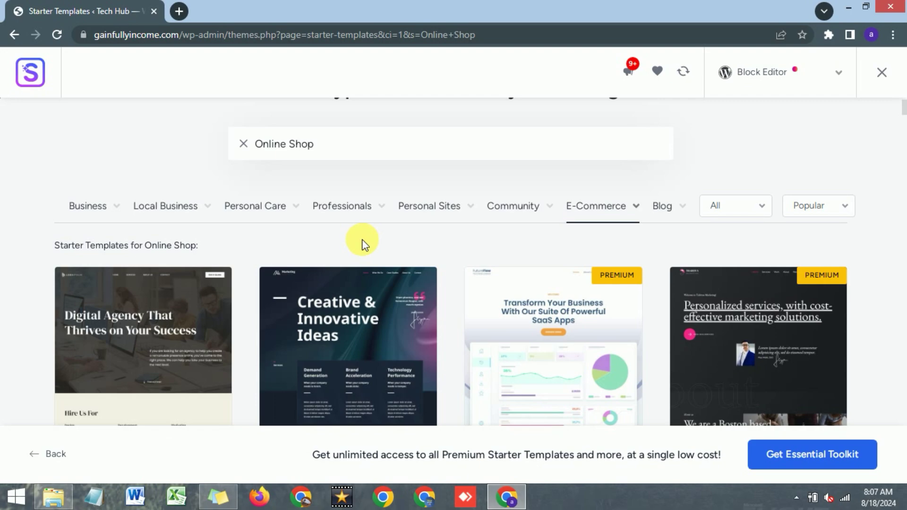
{"action": "scroll", "coordinate": [363, 239], "scroll_direction": "down", "scroll_amount": 3}
{"action": "scroll", "coordinate": [368, 245], "scroll_direction": "down", "scroll_amount": 5}
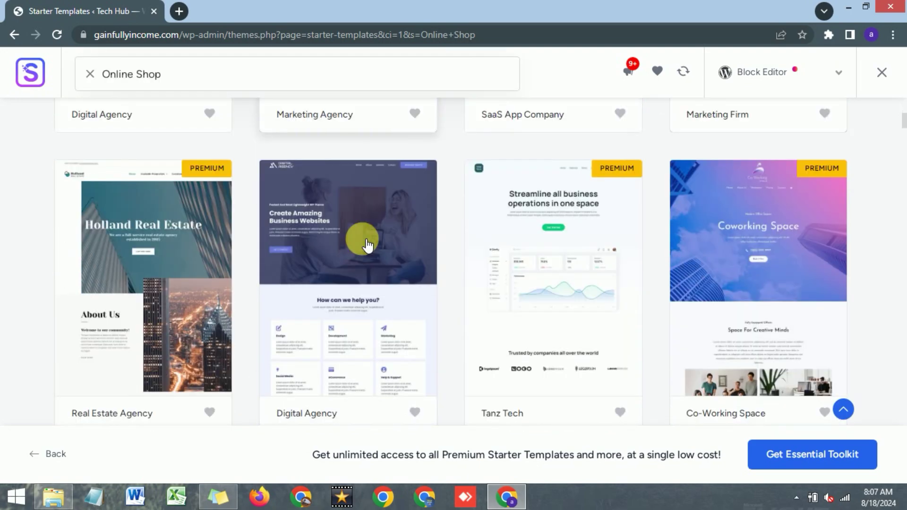
{"action": "scroll", "coordinate": [368, 245], "scroll_direction": "down", "scroll_amount": 1}
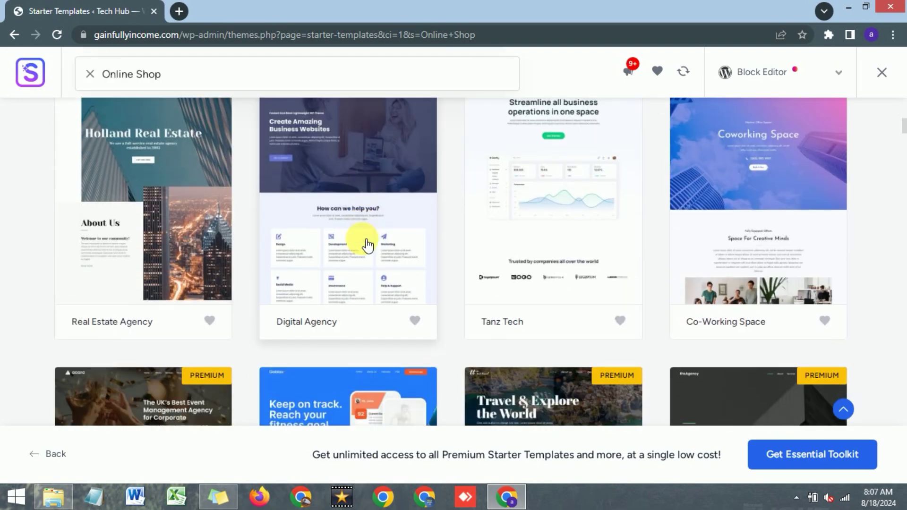
{"action": "scroll", "coordinate": [368, 244], "scroll_direction": "down", "scroll_amount": 2}
{"action": "scroll", "coordinate": [367, 244], "scroll_direction": "down", "scroll_amount": 2}
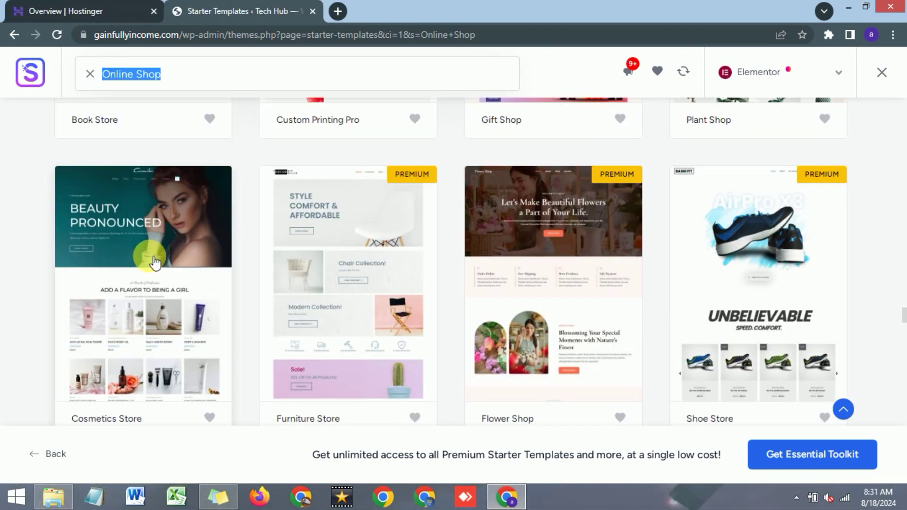
{"action": "scroll", "coordinate": [142, 246], "scroll_direction": "down", "scroll_amount": 2}
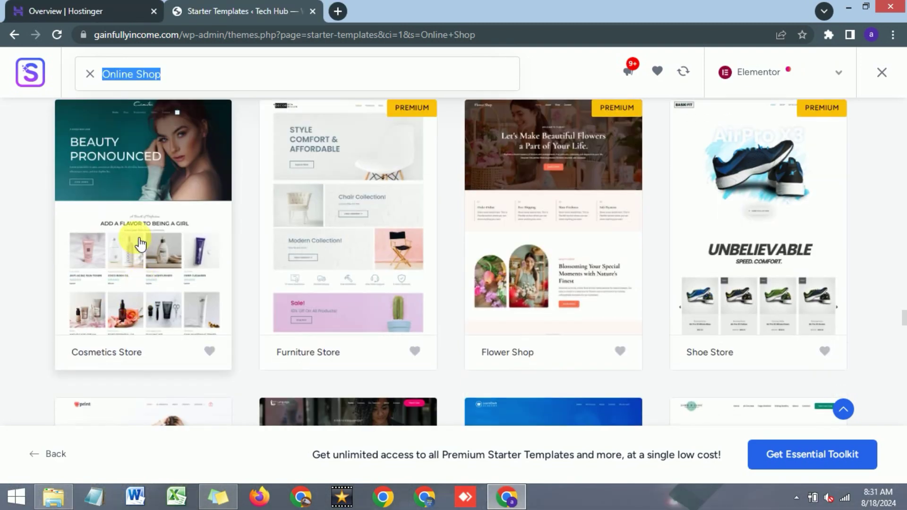
{"action": "left_click", "coordinate": [141, 238]}
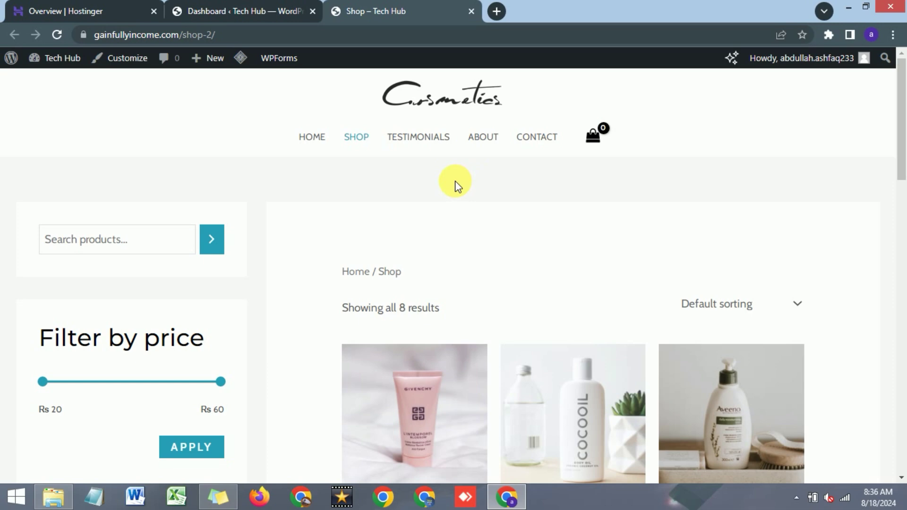
Step: Examine the live Shop page's header, filters and product listing with the Cosmetics template applied
{"action": "scroll", "coordinate": [456, 184], "scroll_direction": "down", "scroll_amount": 3}
{"action": "scroll", "coordinate": [456, 184], "scroll_direction": "up", "scroll_amount": 3}
{"action": "scroll", "coordinate": [456, 184], "scroll_direction": "down", "scroll_amount": 5}
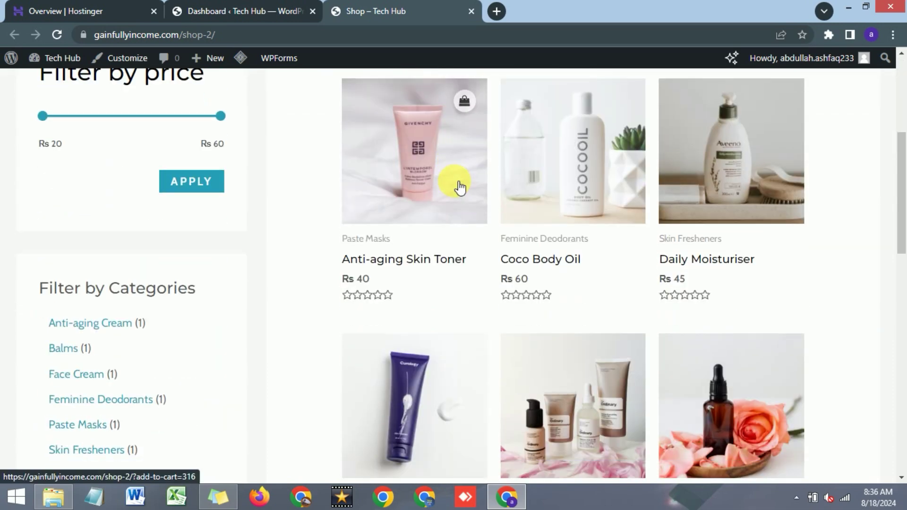
{"action": "scroll", "coordinate": [459, 187], "scroll_direction": "up", "scroll_amount": 4}
{"action": "scroll", "coordinate": [459, 188], "scroll_direction": "down", "scroll_amount": 7}
{"action": "scroll", "coordinate": [459, 188], "scroll_direction": "down", "scroll_amount": 12}
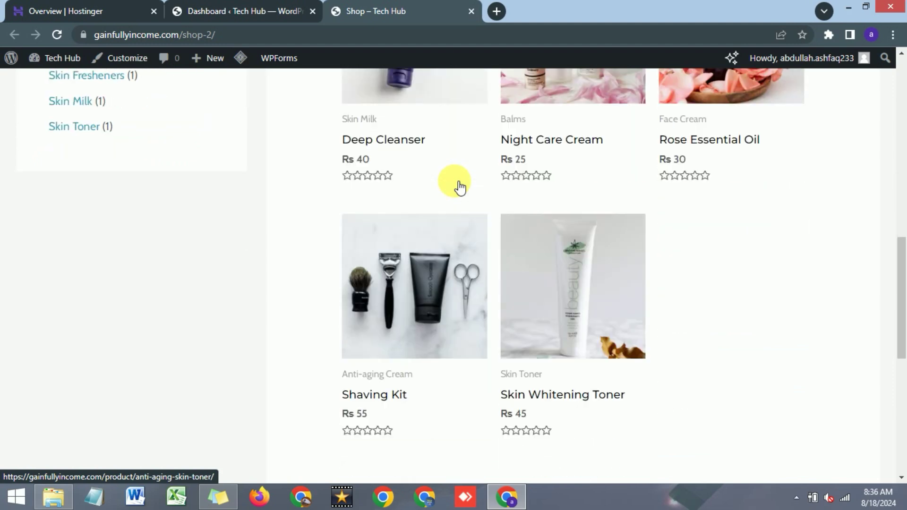
{"action": "scroll", "coordinate": [455, 181], "scroll_direction": "up", "scroll_amount": 20}
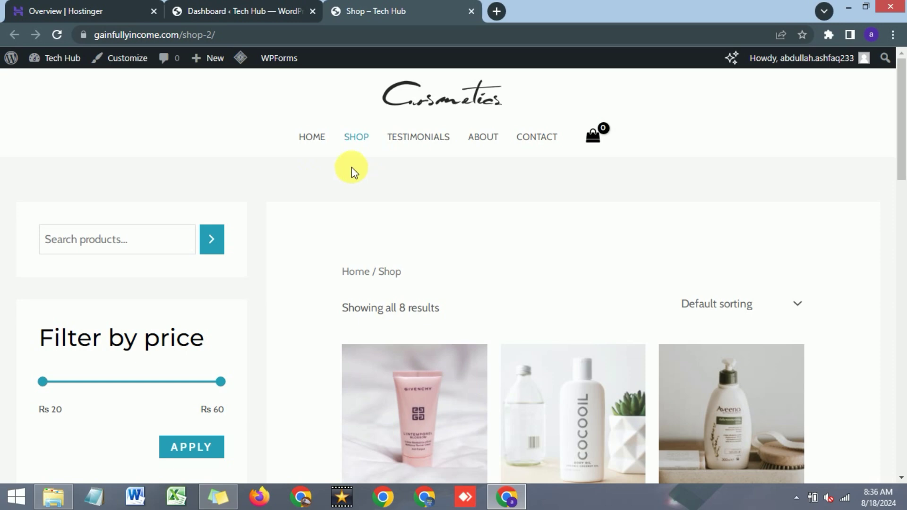
Step: Close the Hostinger overview and live Shop tabs, keeping only the WordPress dashboard open
{"action": "left_click", "coordinate": [52, 10]}
{"action": "left_click", "coordinate": [229, 9]}
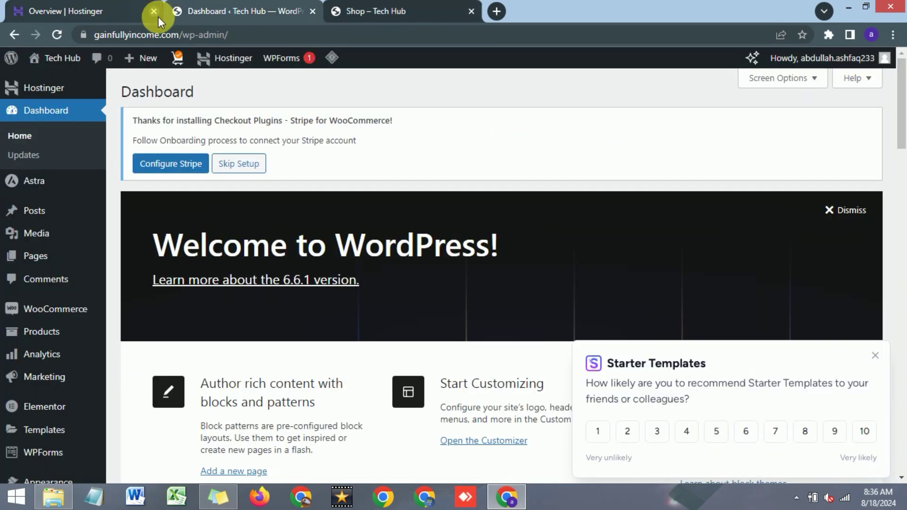
{"action": "left_click", "coordinate": [154, 11]}
{"action": "left_click", "coordinate": [310, 13]}
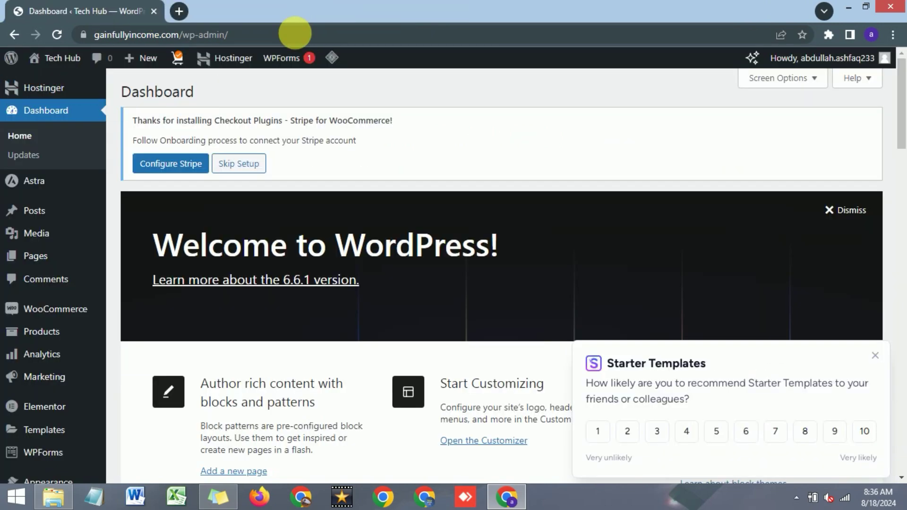
Step: Open the list of all products and look through the demo products, trying out the select-all option and clearing it again
{"action": "mouse_move", "coordinate": [97, 215]}
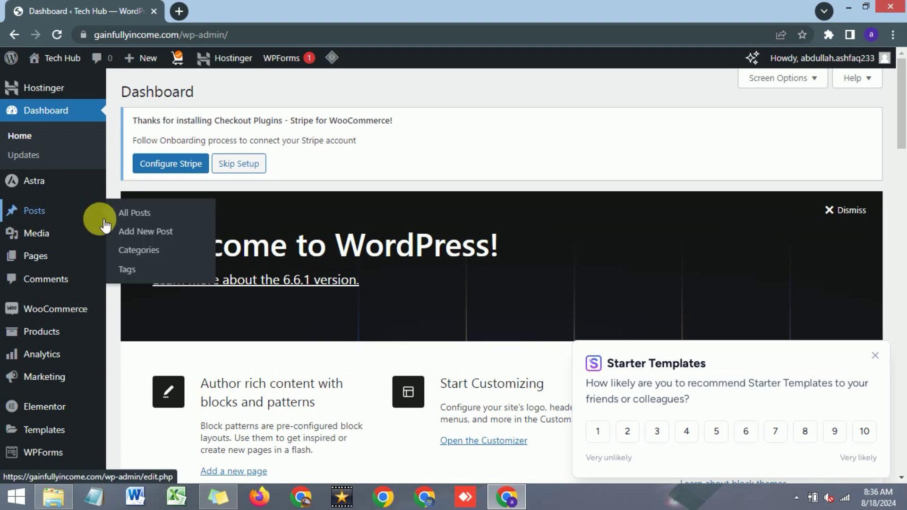
{"action": "scroll", "coordinate": [118, 171], "scroll_direction": "down", "scroll_amount": 3}
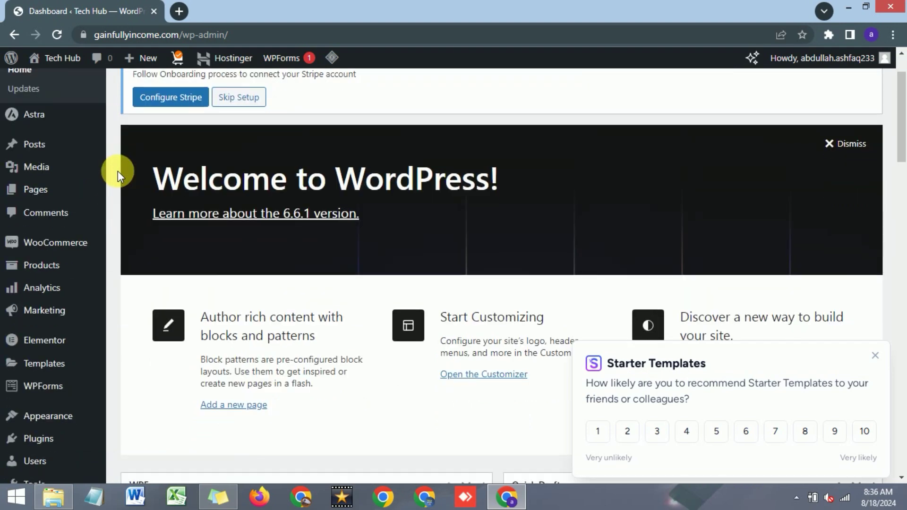
{"action": "scroll", "coordinate": [118, 171], "scroll_direction": "down", "scroll_amount": 1}
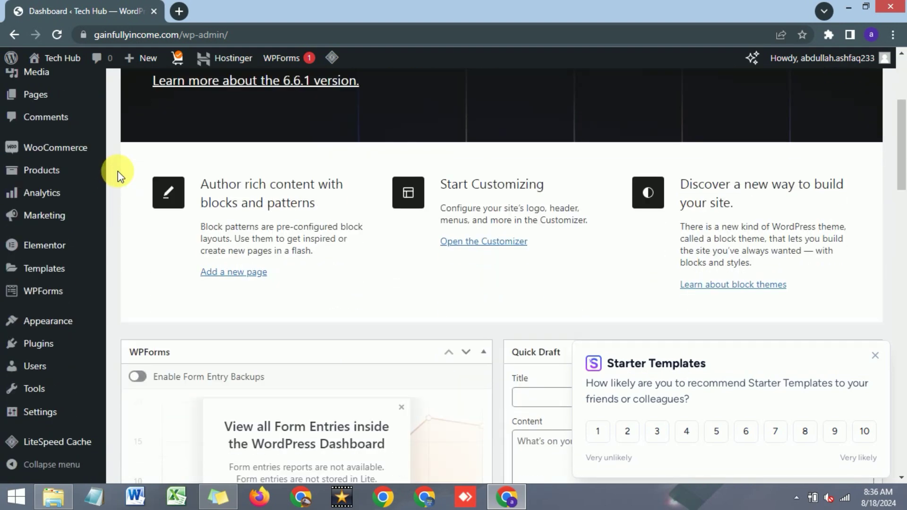
{"action": "mouse_move", "coordinate": [47, 176]}
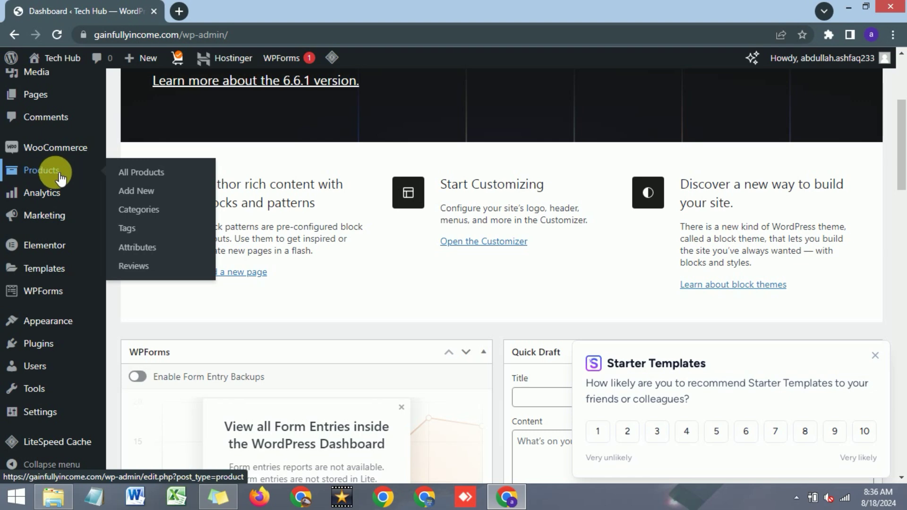
{"action": "left_click", "coordinate": [130, 174]}
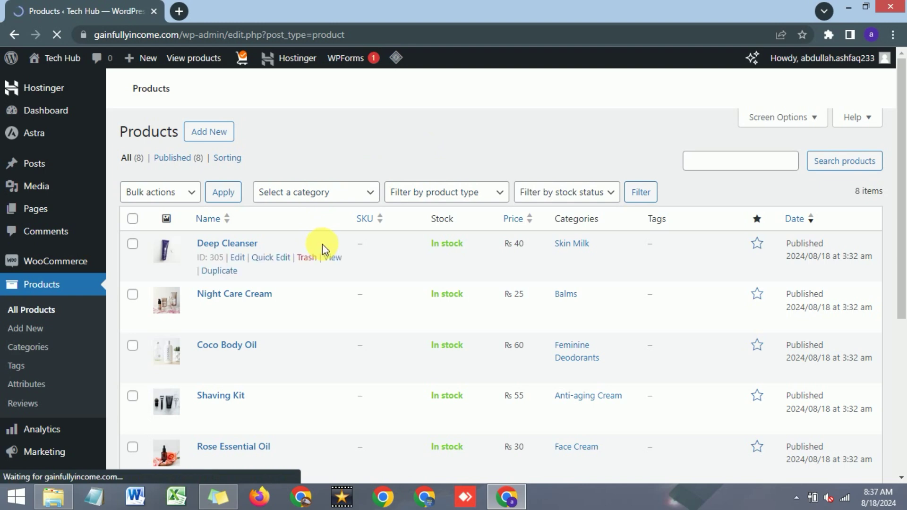
{"action": "scroll", "coordinate": [323, 244], "scroll_direction": "down", "scroll_amount": 2}
{"action": "scroll", "coordinate": [321, 245], "scroll_direction": "down", "scroll_amount": 3}
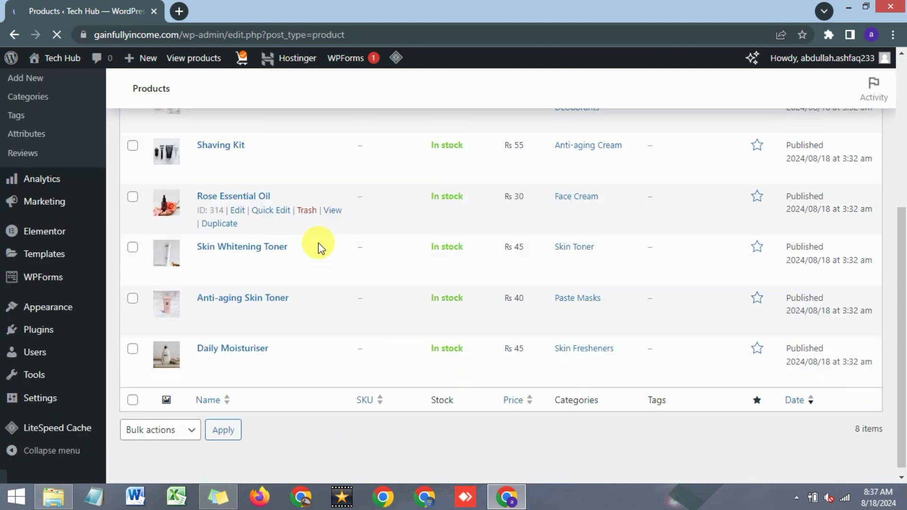
{"action": "scroll", "coordinate": [321, 244], "scroll_direction": "up", "scroll_amount": 4}
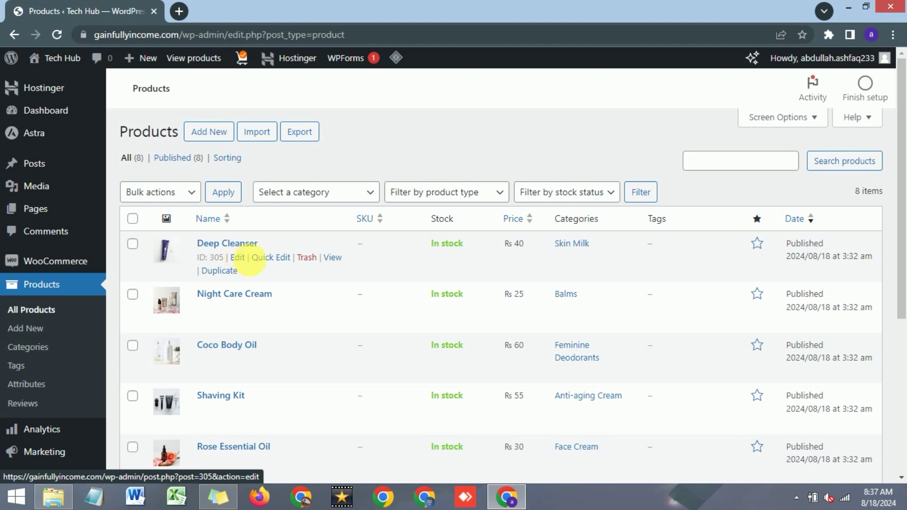
{"action": "left_click", "coordinate": [133, 219]}
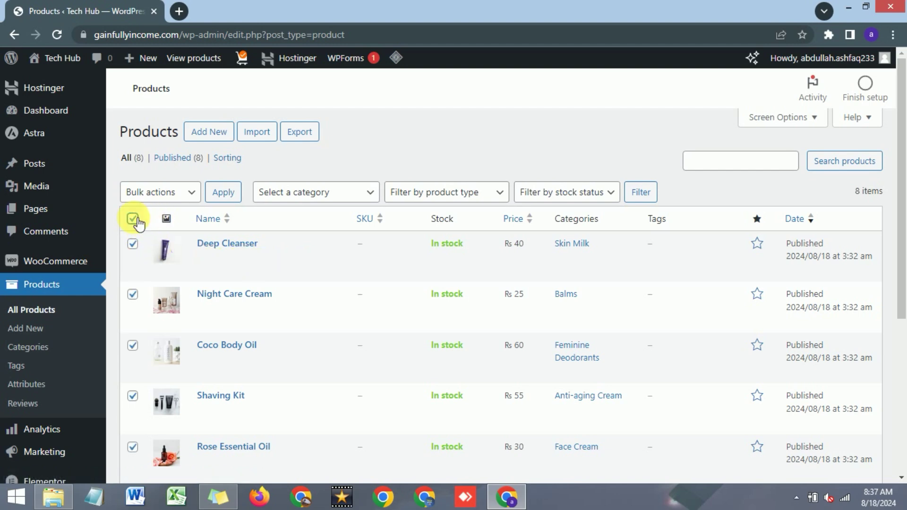
{"action": "left_click", "coordinate": [134, 219]}
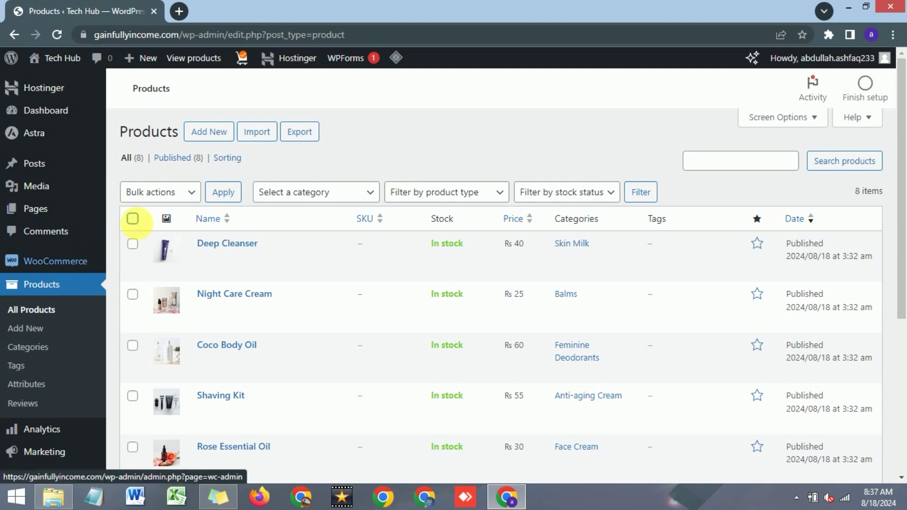
Step: Start a new product and look through its name, description, image, gallery, category and price fields
{"action": "left_click", "coordinate": [203, 136]}
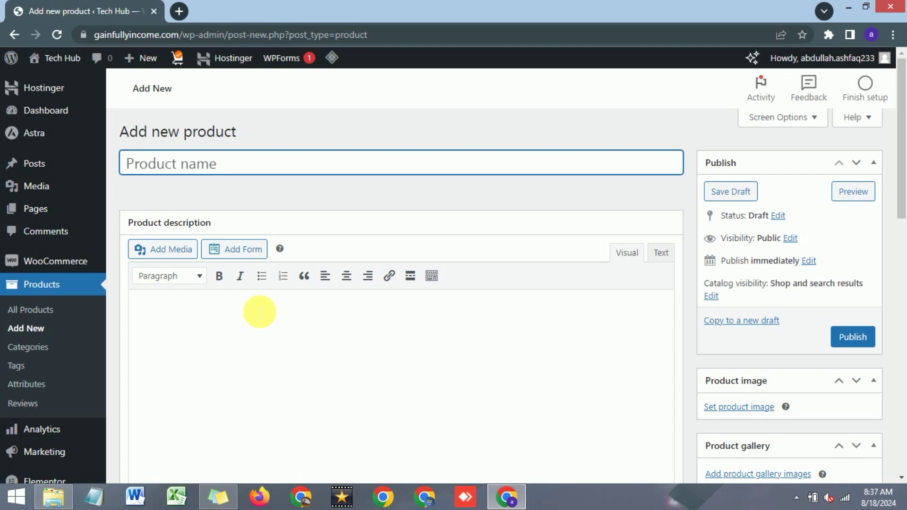
{"action": "scroll", "coordinate": [260, 312], "scroll_direction": "down", "scroll_amount": 1}
{"action": "scroll", "coordinate": [263, 314], "scroll_direction": "up", "scroll_amount": 1}
{"action": "left_click", "coordinate": [291, 171]}
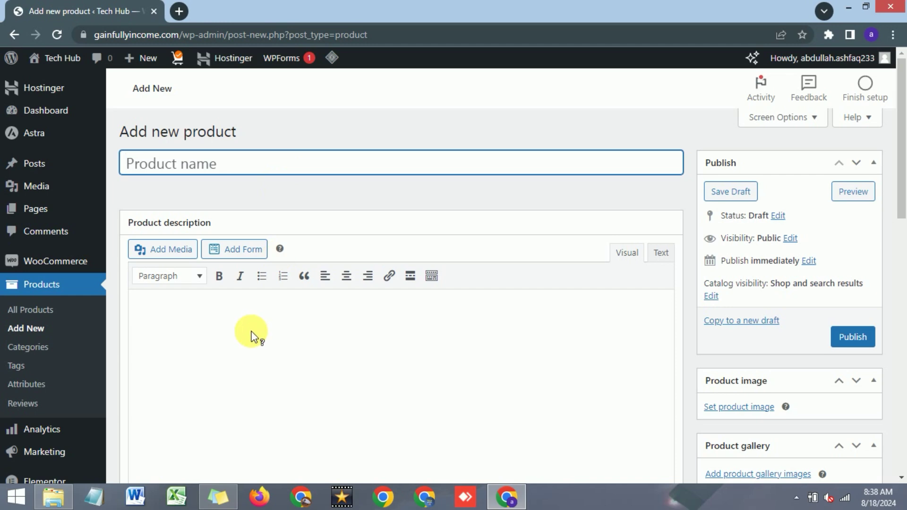
{"action": "left_click", "coordinate": [169, 313]}
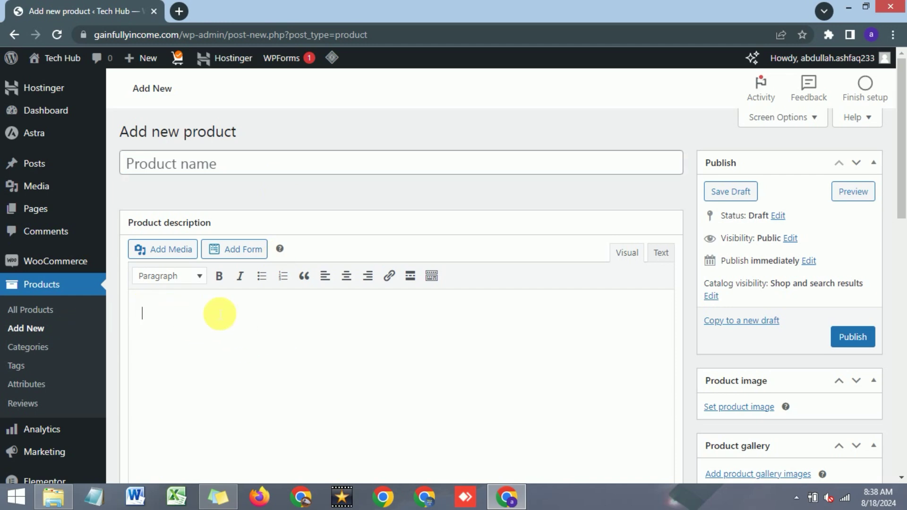
{"action": "scroll", "coordinate": [220, 314], "scroll_direction": "down", "scroll_amount": 2}
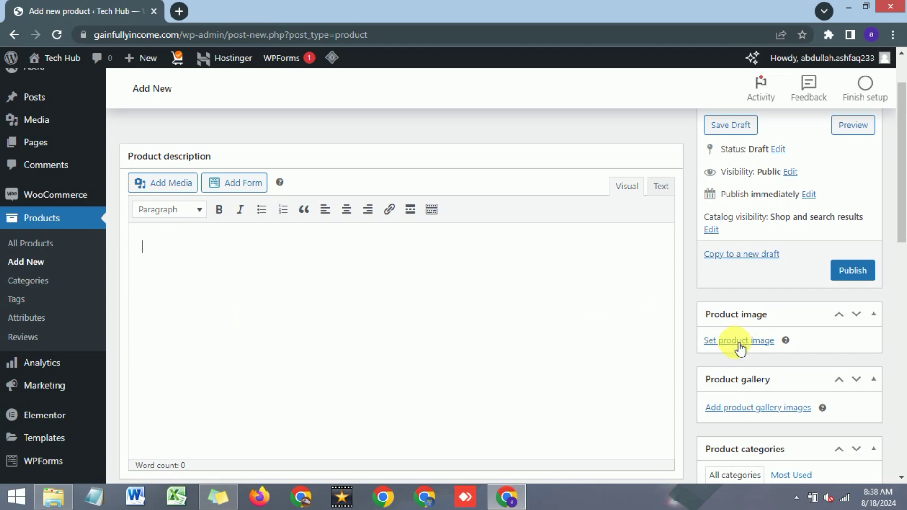
{"action": "scroll", "coordinate": [740, 348], "scroll_direction": "down", "scroll_amount": 2}
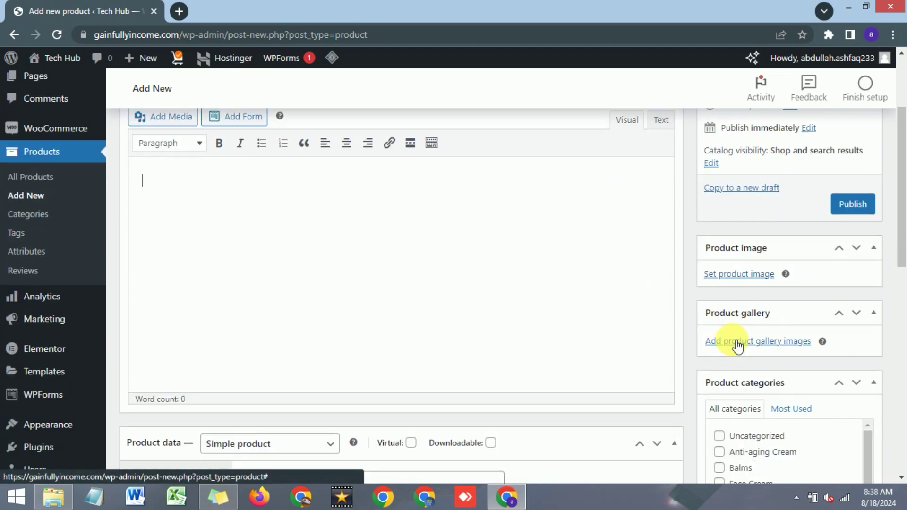
{"action": "scroll", "coordinate": [430, 290], "scroll_direction": "down", "scroll_amount": 3}
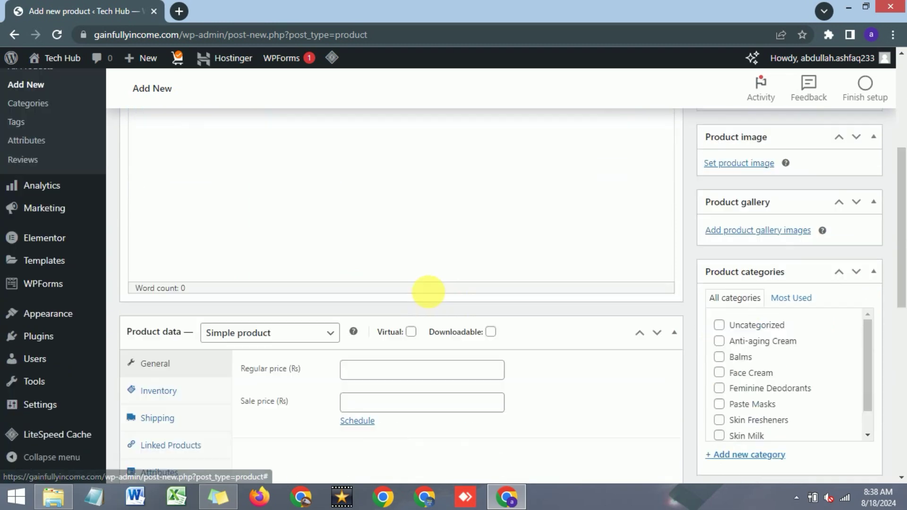
Step: Name the new product "Best Skin Weighting Oil"
{"action": "left_click", "coordinate": [401, 286]}
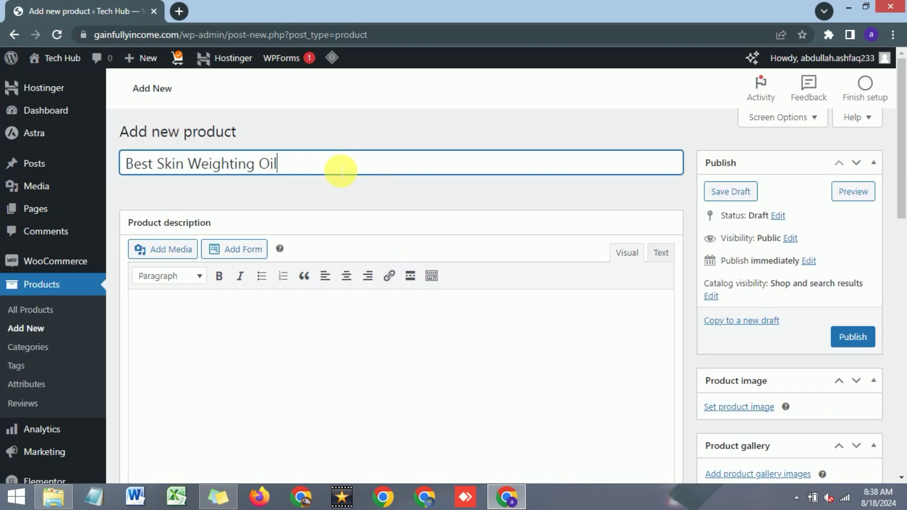
{"action": "triple_click", "coordinate": [225, 174]}
{"action": "left_click", "coordinate": [277, 169]}
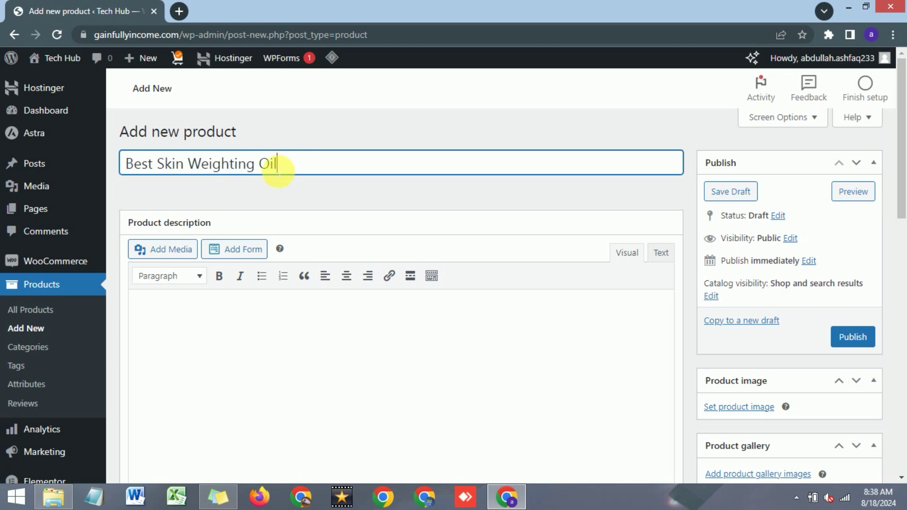
{"action": "triple_click", "coordinate": [271, 170]}
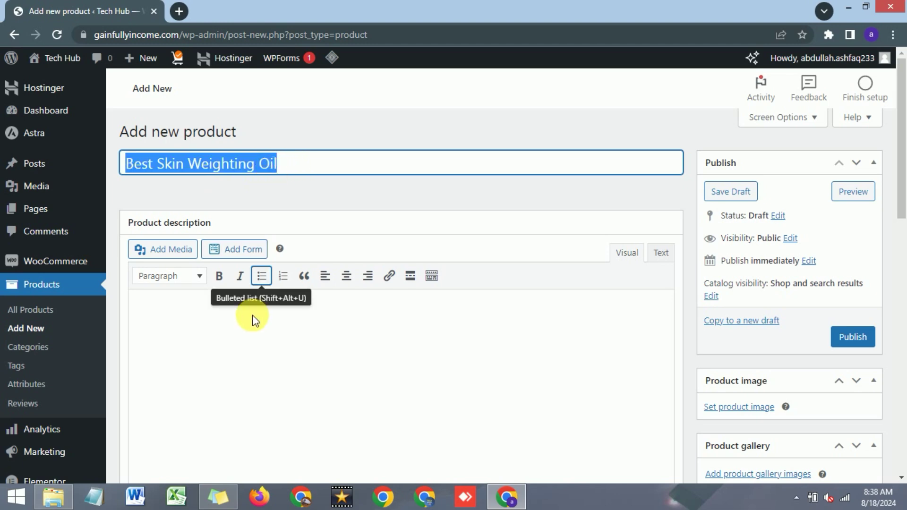
{"action": "left_click", "coordinate": [251, 329]}
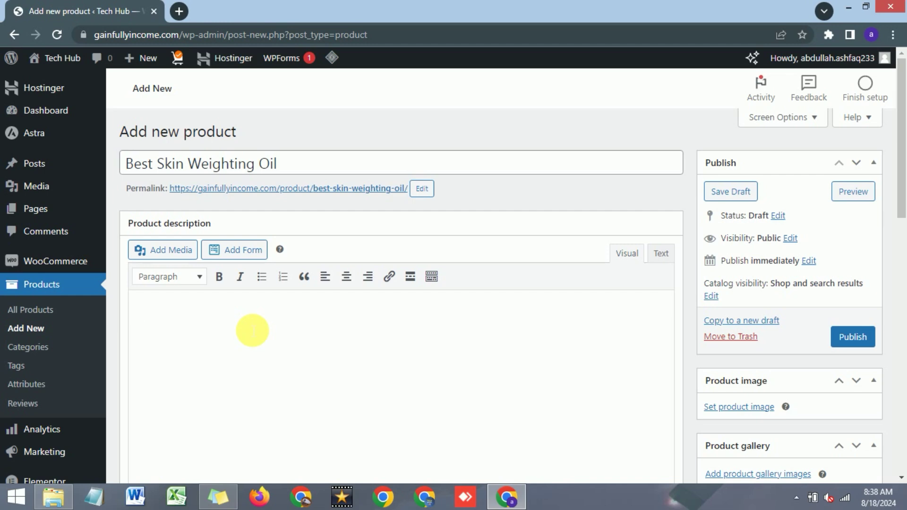
Step: Copy the product name, switch to ChatGPT and submit the prompt "Please write a product description for Best Skin Weighting Oil"
{"action": "triple_click", "coordinate": [212, 164]}
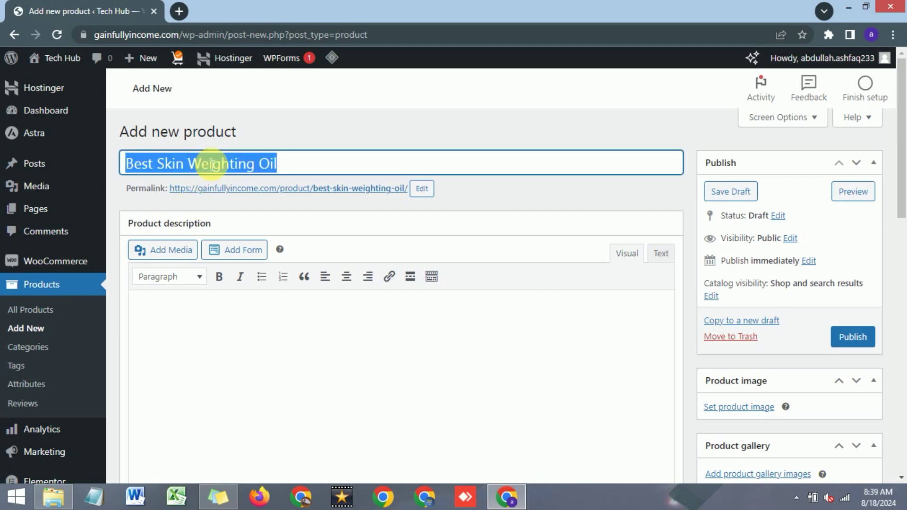
{"action": "left_click", "coordinate": [180, 12]}
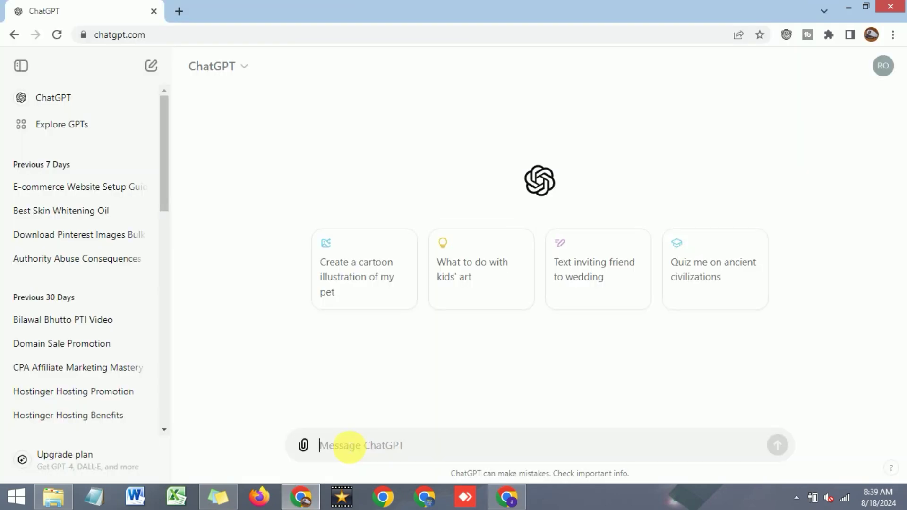
{"action": "type", "text": "Please write a d"}
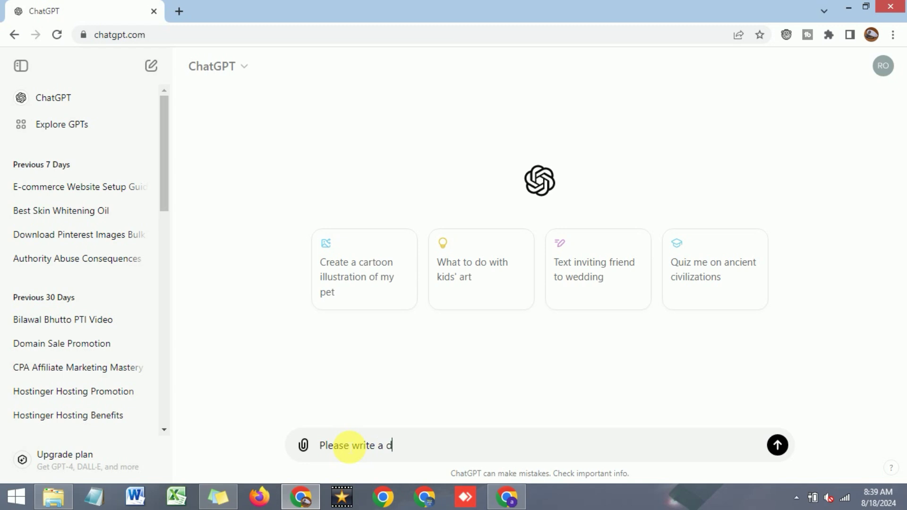
{"action": "key", "text": "BackSpace"}
{"action": "key", "text": "BackSpace"}
{"action": "key", "text": "BackSpace"}
{"action": "type", "text": "product description for Best Skin Weighting Oil"}
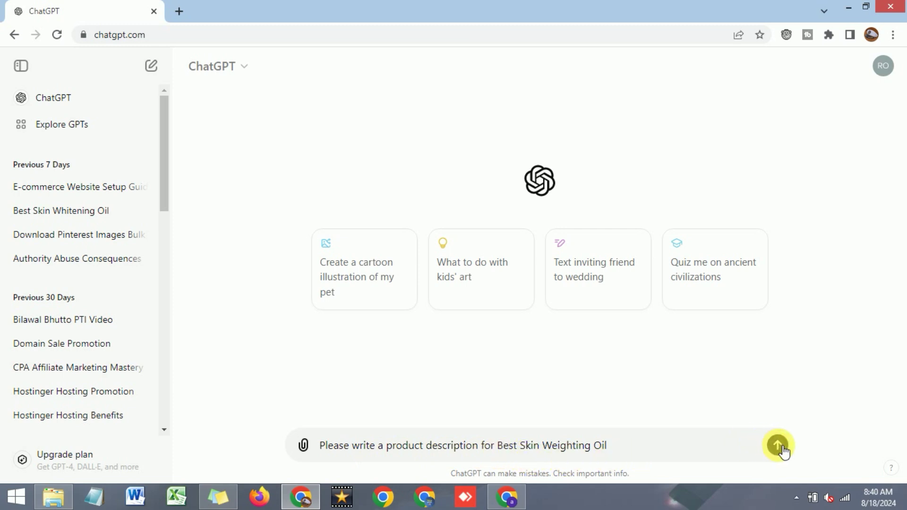
{"action": "key", "text": "Return"}
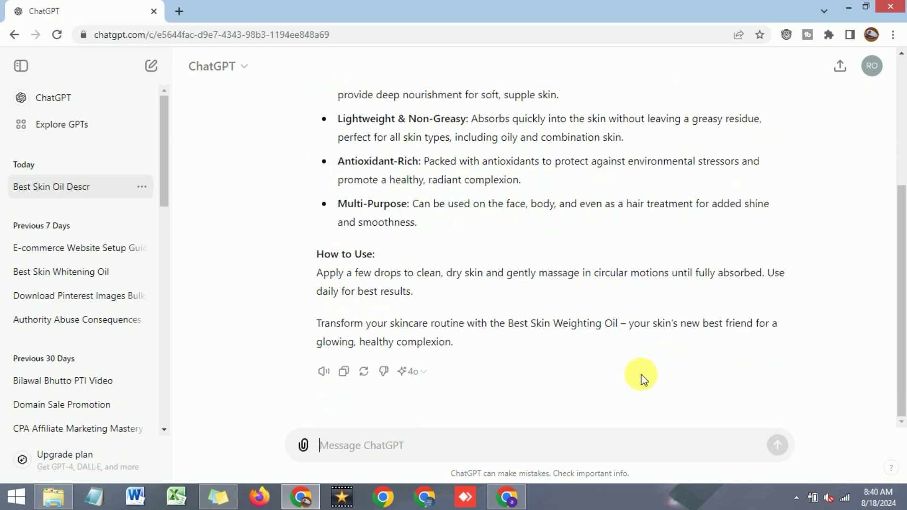
Step: Read through the generated product description and copy the whole response
{"action": "scroll", "coordinate": [499, 347], "scroll_direction": "up", "scroll_amount": 5}
{"action": "scroll", "coordinate": [489, 293], "scroll_direction": "down", "scroll_amount": 3}
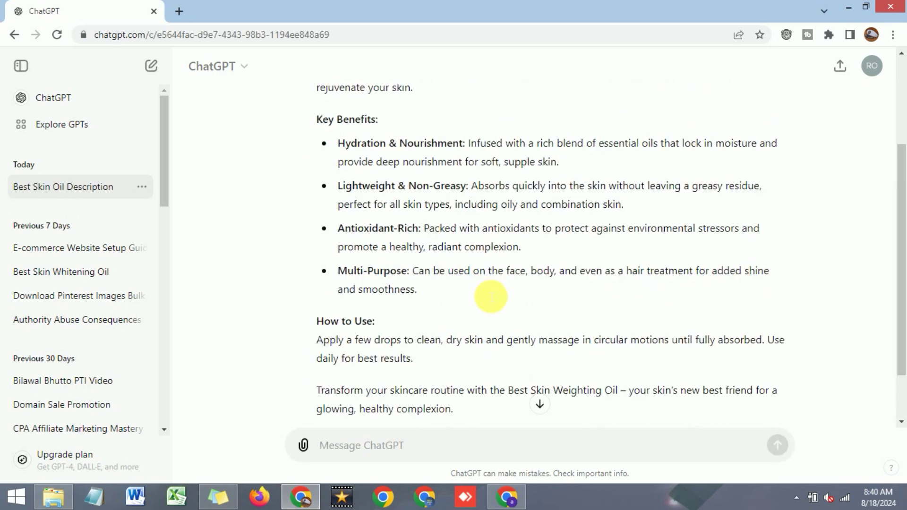
{"action": "scroll", "coordinate": [490, 297], "scroll_direction": "down", "scroll_amount": 2}
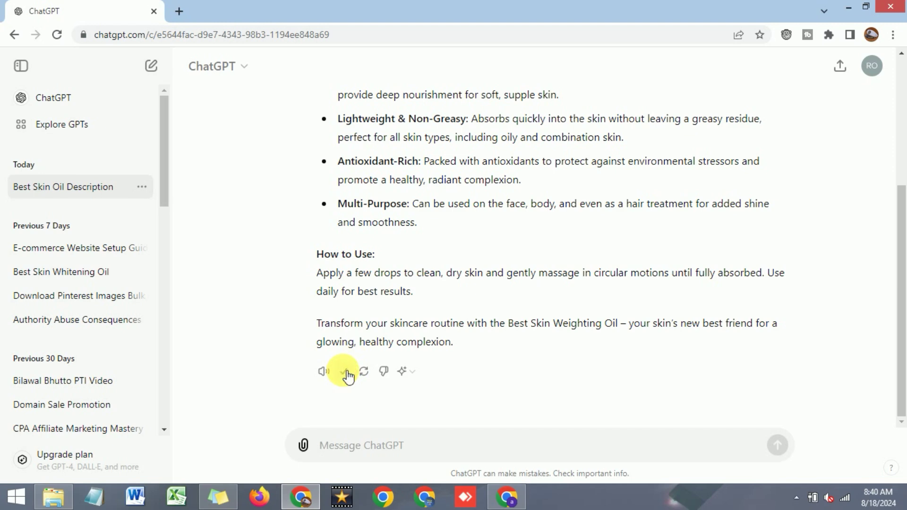
Step: Switch back to the WordPress product form, paste the copied text as the product description, and remove the blank line above it
{"action": "left_click", "coordinate": [507, 496]}
{"action": "key", "text": "ctrl+a"}
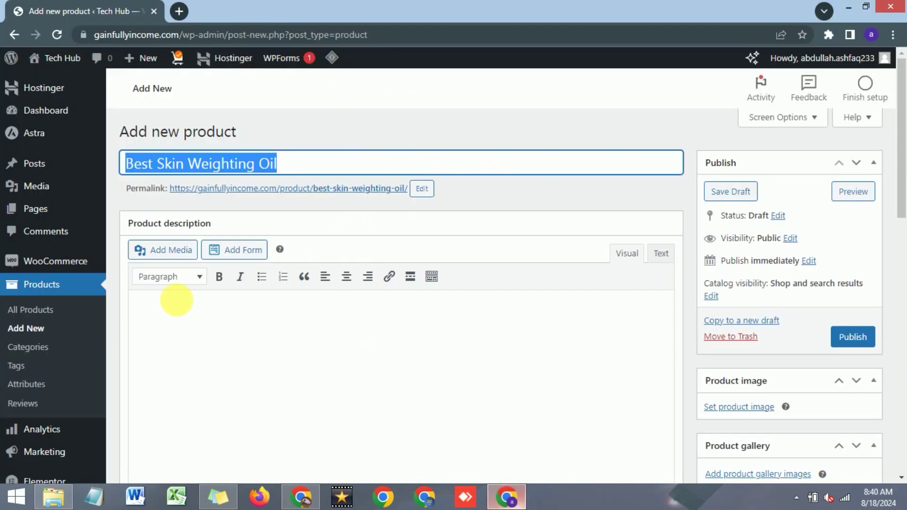
{"action": "left_click", "coordinate": [198, 312]}
{"action": "right_click", "coordinate": [193, 309]}
{"action": "left_click", "coordinate": [230, 204]}
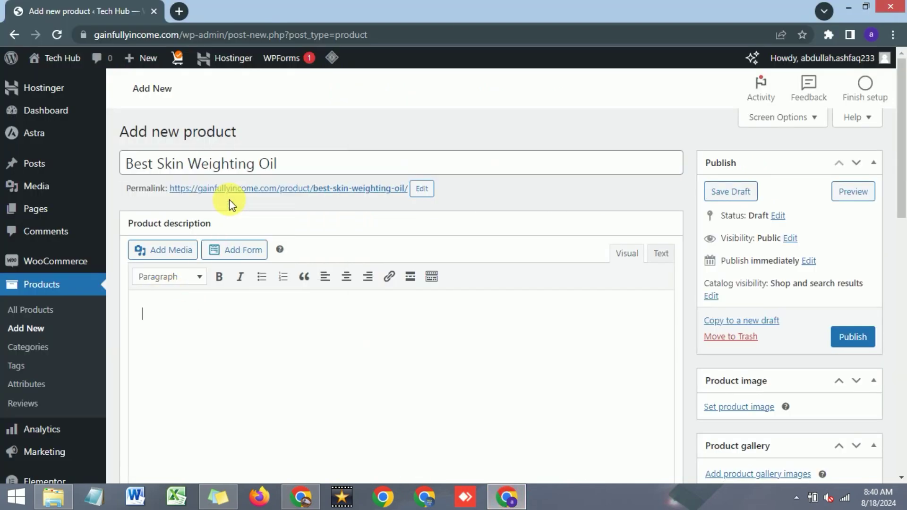
{"action": "left_click", "coordinate": [166, 316]}
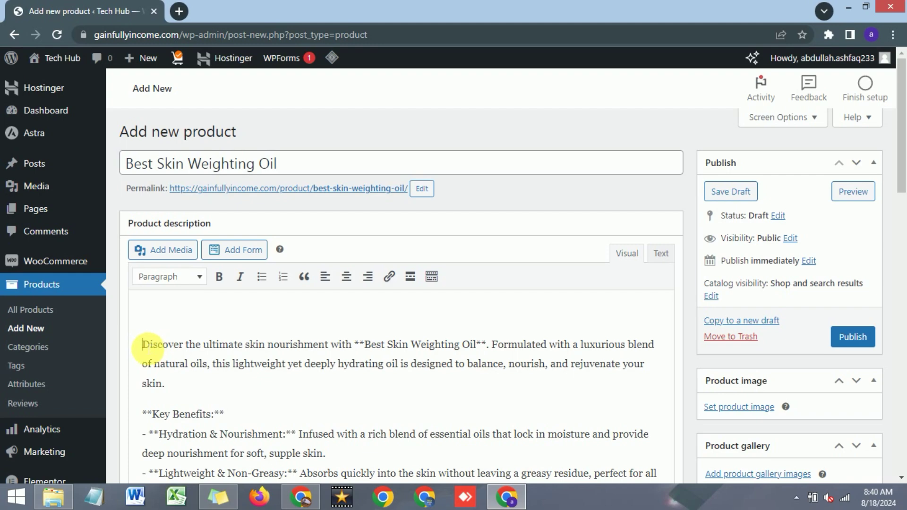
{"action": "key", "text": "BackSpace"}
{"action": "scroll", "coordinate": [206, 340], "scroll_direction": "down", "scroll_amount": 3}
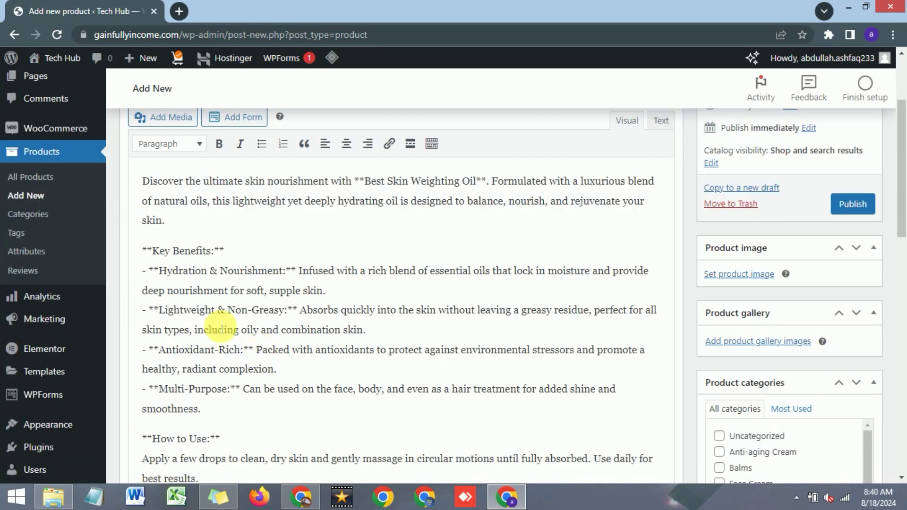
{"action": "scroll", "coordinate": [217, 316], "scroll_direction": "down", "scroll_amount": 5}
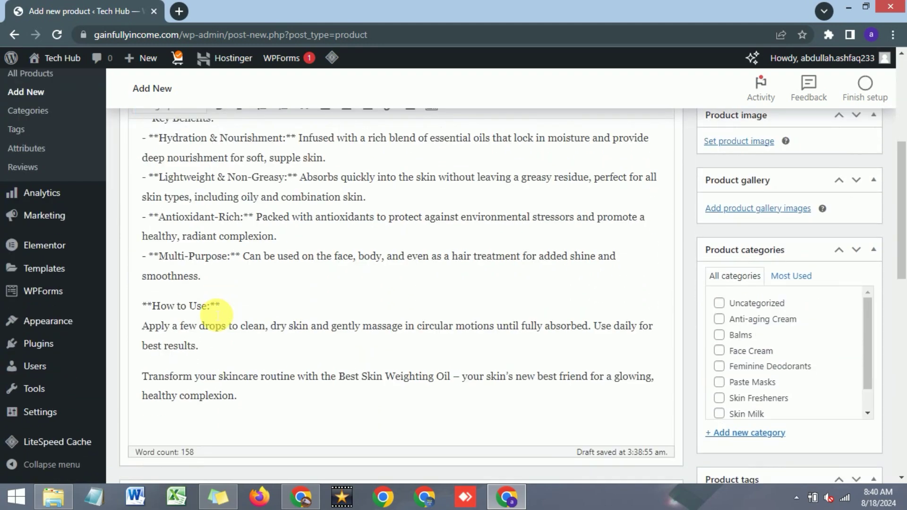
{"action": "scroll", "coordinate": [222, 378], "scroll_direction": "up", "scroll_amount": 7}
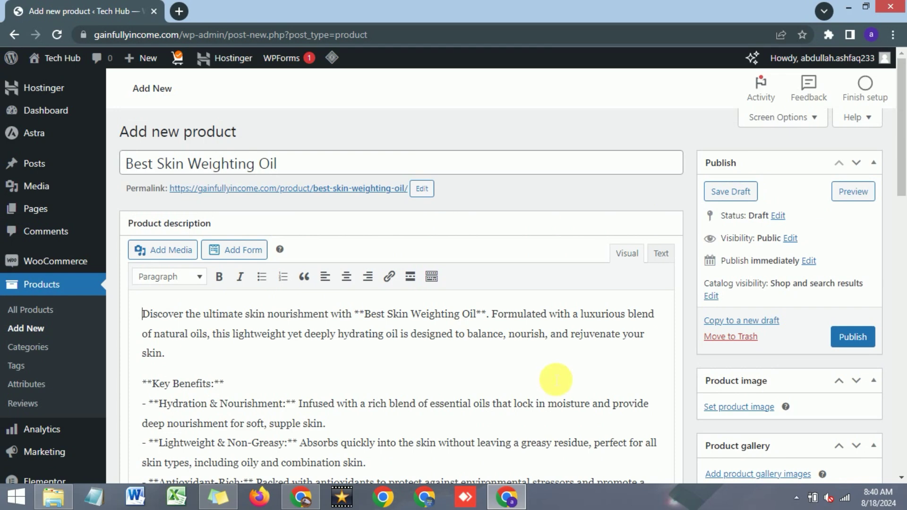
Step: Upload the three skin-brightening serum images and set the one showing the green box beside the bottle as the product image
{"action": "scroll", "coordinate": [753, 365], "scroll_direction": "down", "scroll_amount": 1}
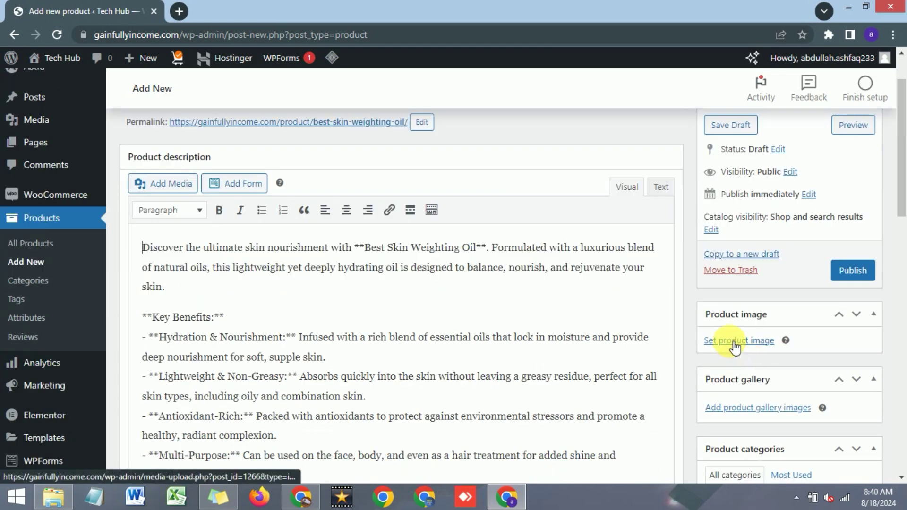
{"action": "scroll", "coordinate": [472, 314], "scroll_direction": "up", "scroll_amount": 2}
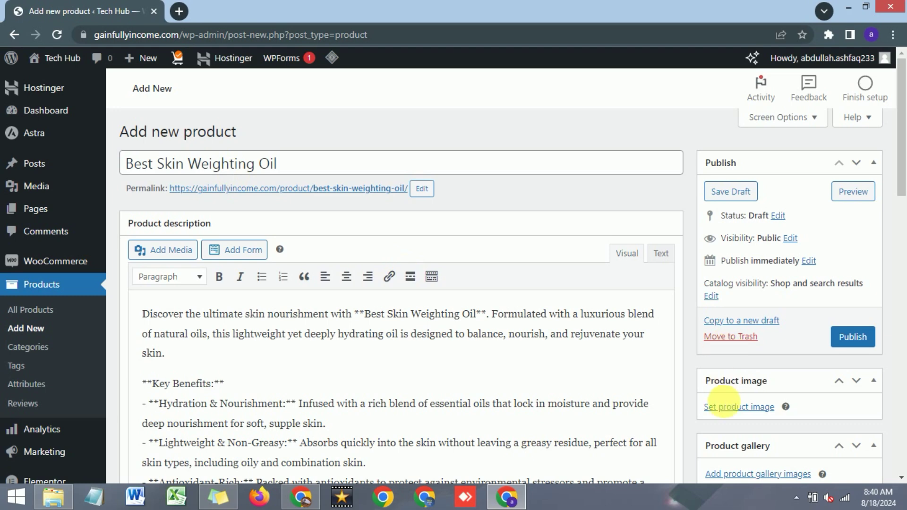
{"action": "left_click", "coordinate": [729, 410]}
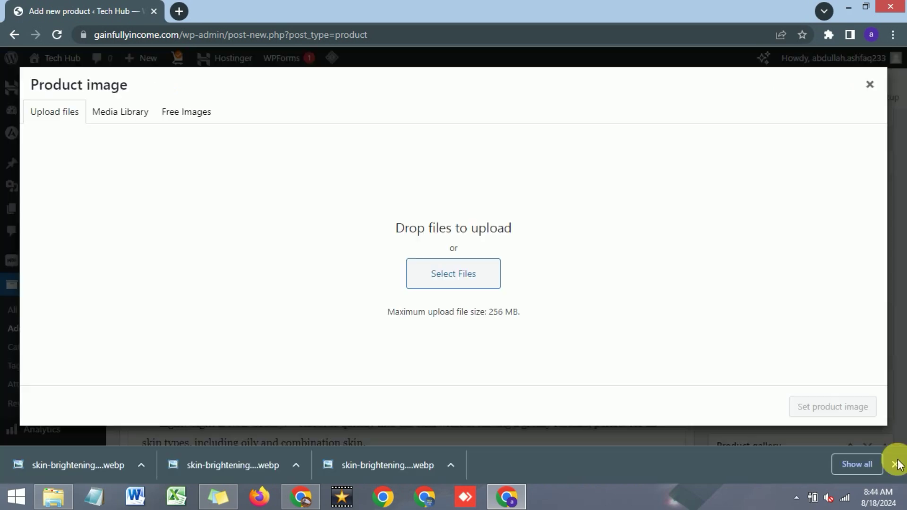
{"action": "left_click", "coordinate": [895, 465]}
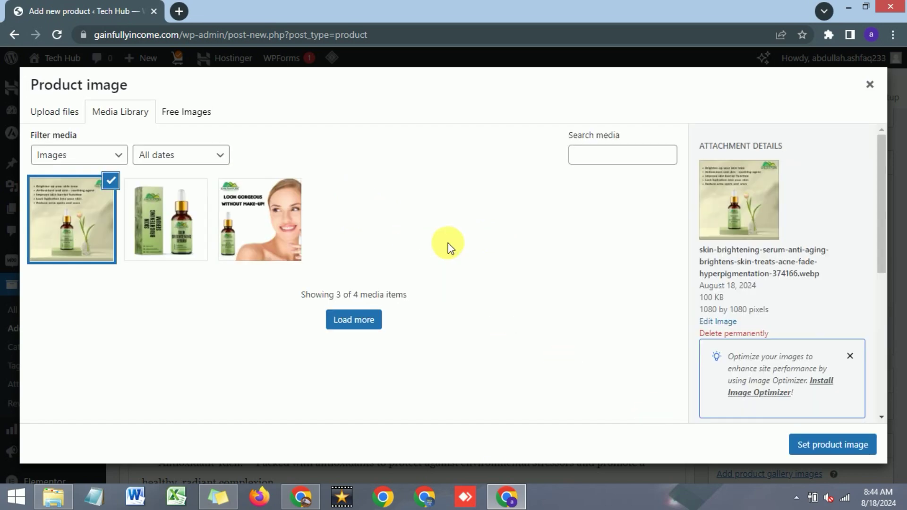
{"action": "left_click", "coordinate": [178, 235]}
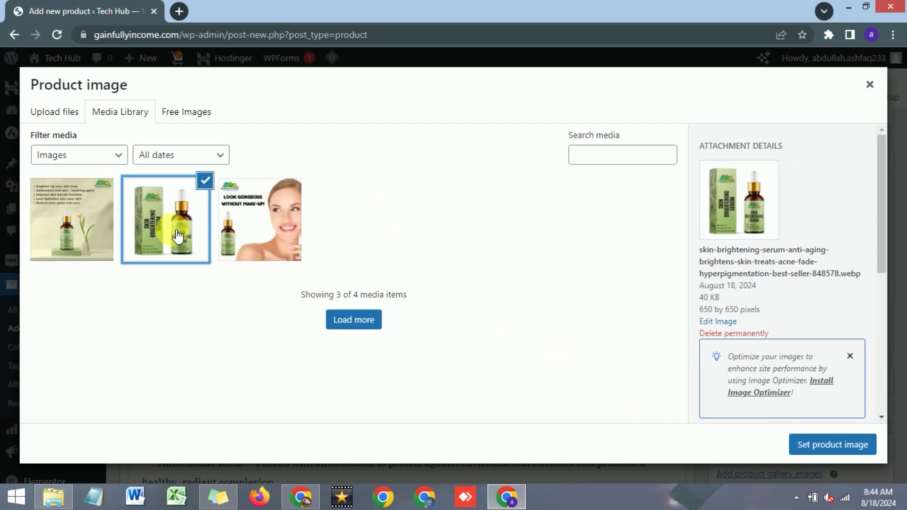
{"action": "left_click", "coordinate": [810, 447]}
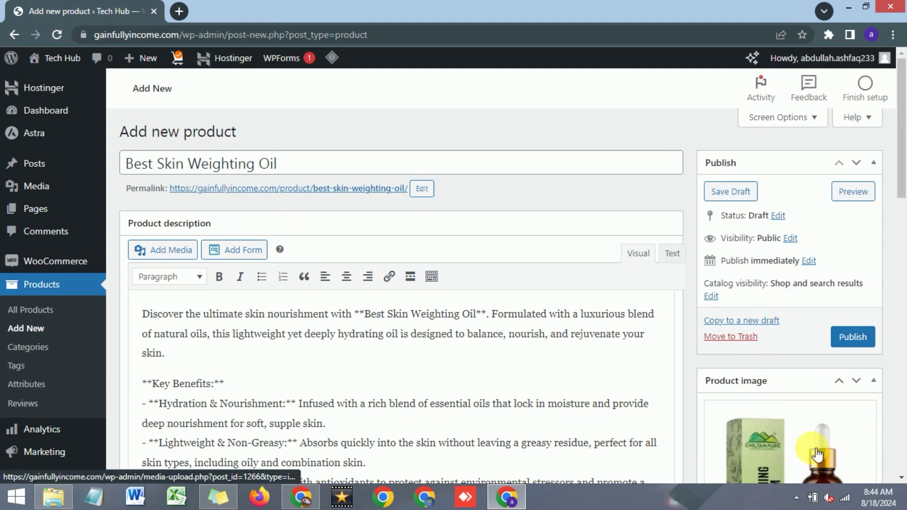
Step: Add the "Look gorgeous without make-up!" image and the bottle-with-flower image to the product gallery
{"action": "scroll", "coordinate": [760, 326], "scroll_direction": "down", "scroll_amount": 3}
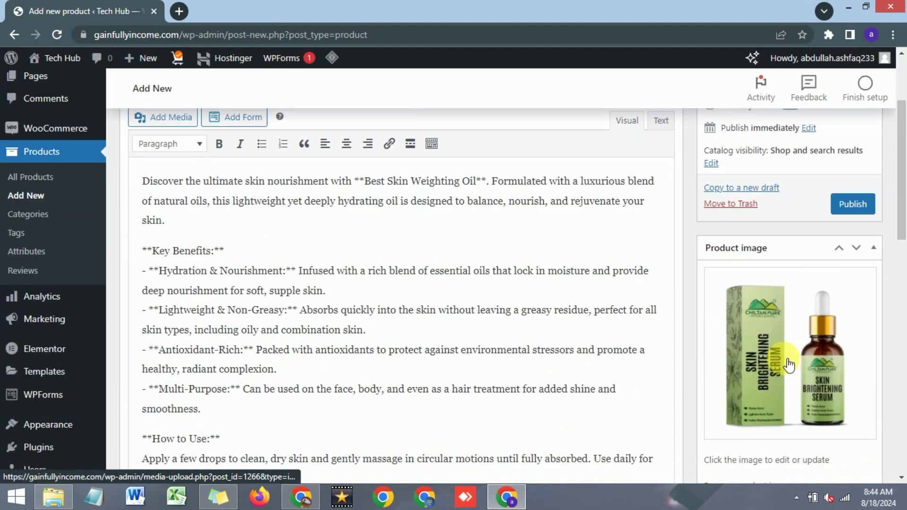
{"action": "scroll", "coordinate": [784, 359], "scroll_direction": "down", "scroll_amount": 4}
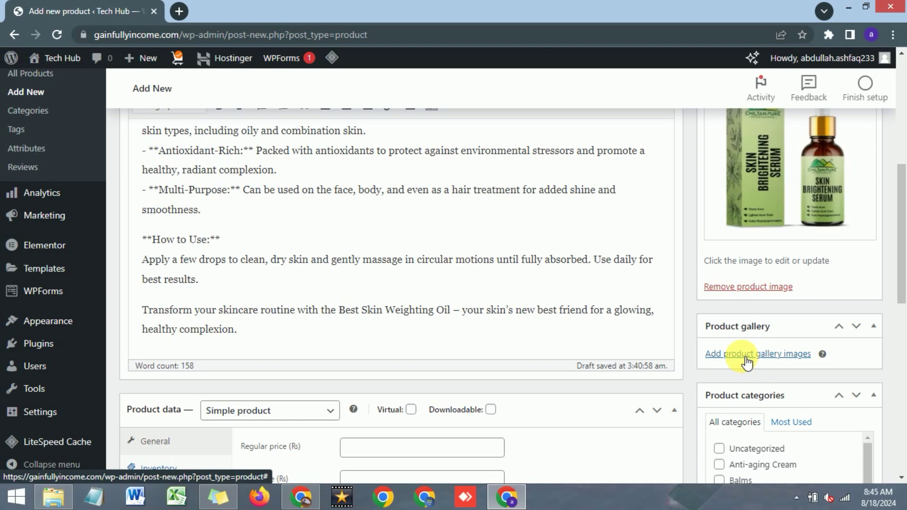
{"action": "left_click", "coordinate": [743, 359]}
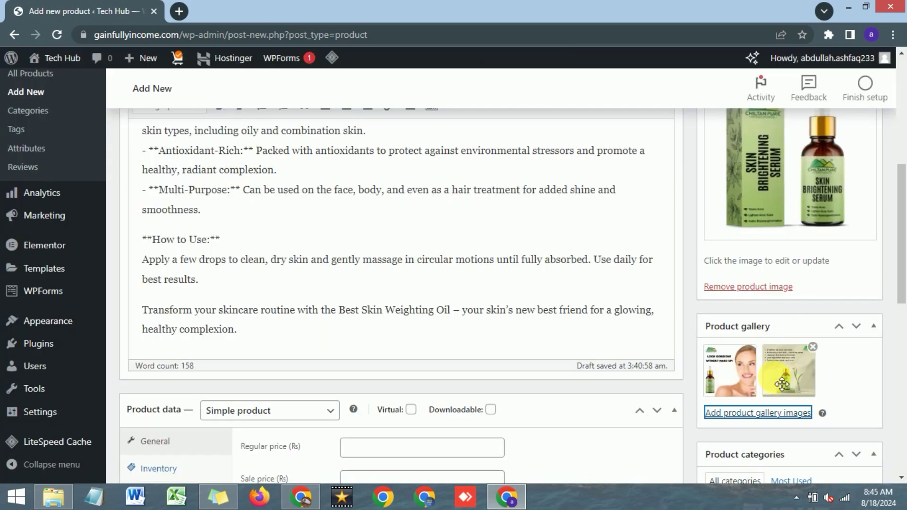
Step: Insert the bottle-with-flower image into the product description on a new line below the Lightweight & Non-Greasy benefit
{"action": "scroll", "coordinate": [496, 284], "scroll_direction": "up", "scroll_amount": 5}
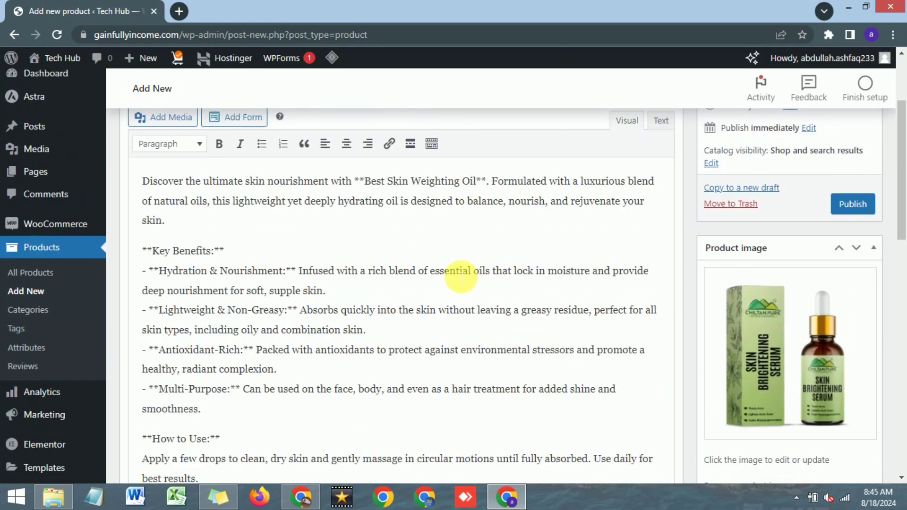
{"action": "scroll", "coordinate": [269, 280], "scroll_direction": "up", "scroll_amount": 2}
{"action": "scroll", "coordinate": [269, 293], "scroll_direction": "down", "scroll_amount": 1}
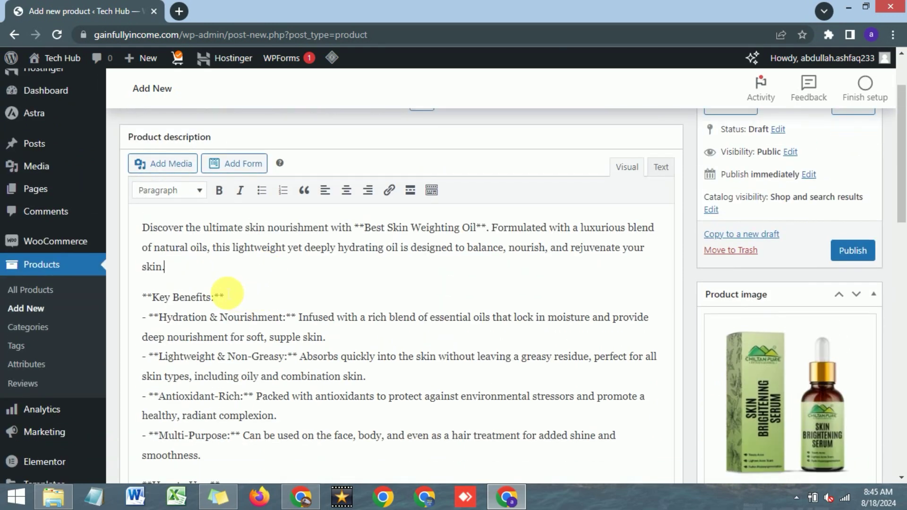
{"action": "scroll", "coordinate": [250, 288], "scroll_direction": "down", "scroll_amount": 3}
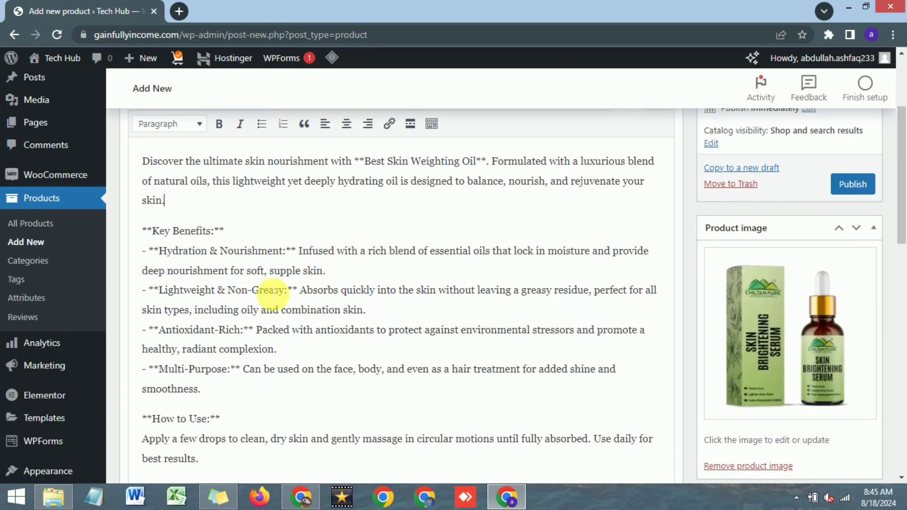
{"action": "left_click", "coordinate": [373, 314]}
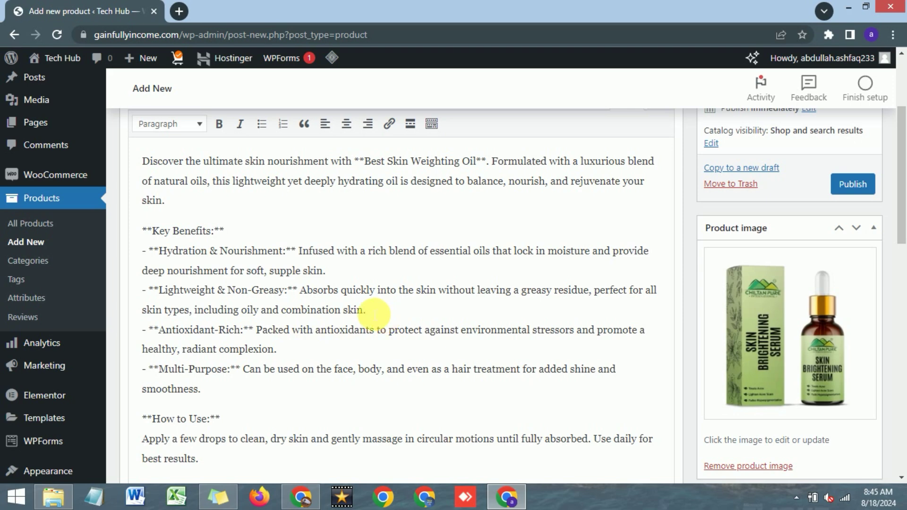
{"action": "key", "text": "Return"}
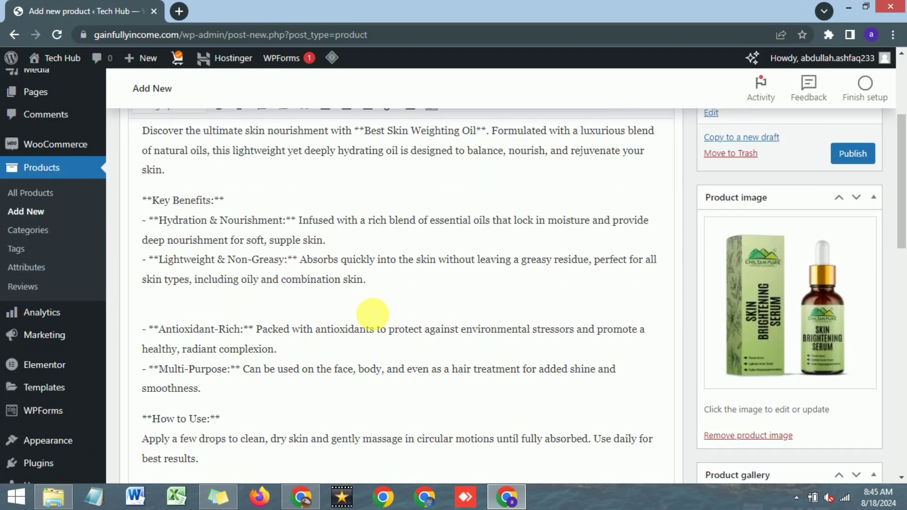
{"action": "scroll", "coordinate": [331, 288], "scroll_direction": "up", "scroll_amount": 7}
{"action": "scroll", "coordinate": [266, 358], "scroll_direction": "down", "scroll_amount": 2}
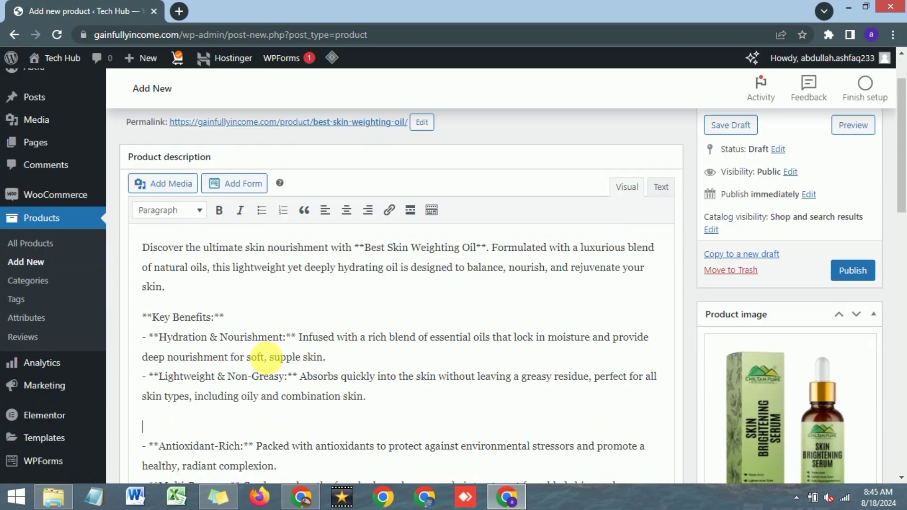
{"action": "left_click", "coordinate": [172, 188]}
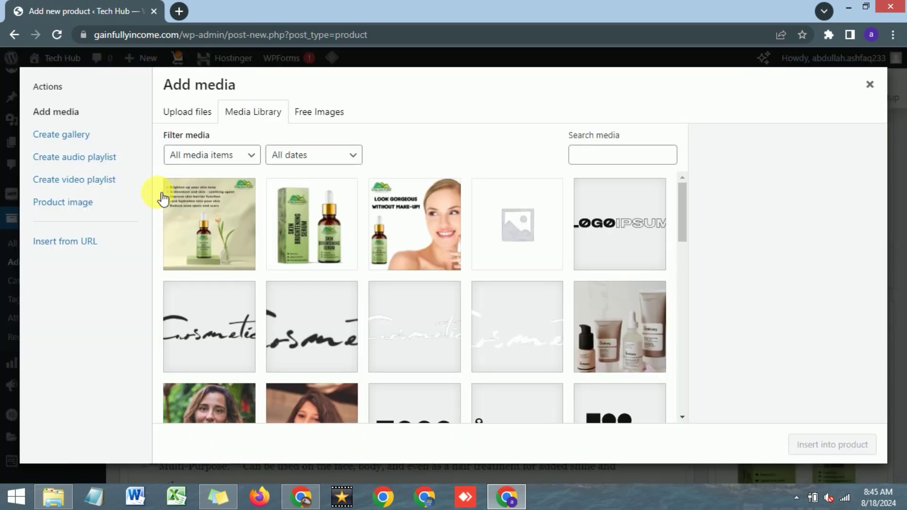
{"action": "left_click", "coordinate": [229, 212]}
{"action": "left_click", "coordinate": [815, 433]}
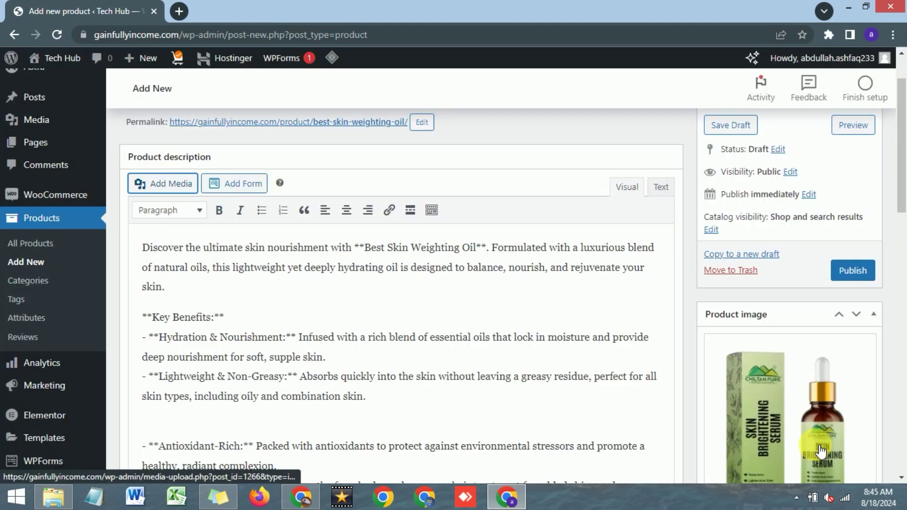
Step: Set the bottle-with-flower image in the description to Full Size and update it
{"action": "scroll", "coordinate": [406, 368], "scroll_direction": "down", "scroll_amount": 3}
{"action": "scroll", "coordinate": [407, 367], "scroll_direction": "down", "scroll_amount": 3}
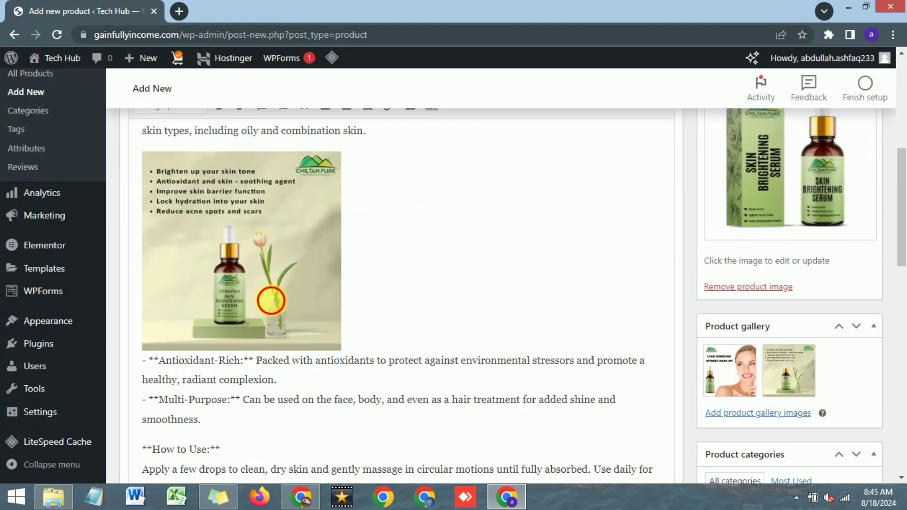
{"action": "left_click", "coordinate": [271, 301]}
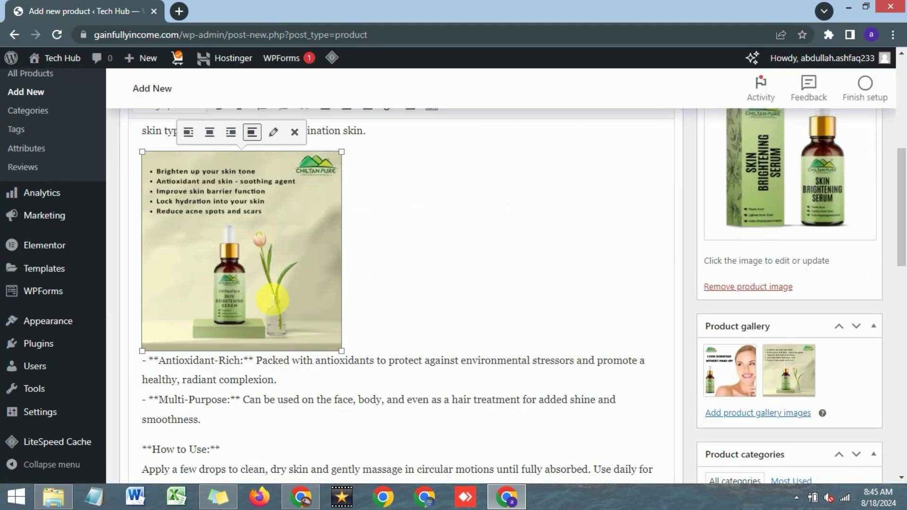
{"action": "left_click", "coordinate": [273, 131]}
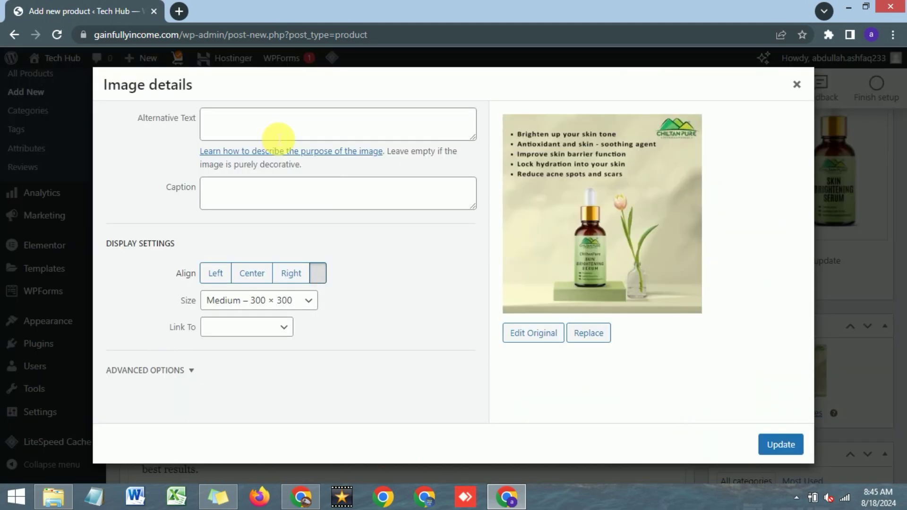
{"action": "left_click", "coordinate": [277, 302]}
{"action": "left_click", "coordinate": [269, 358]}
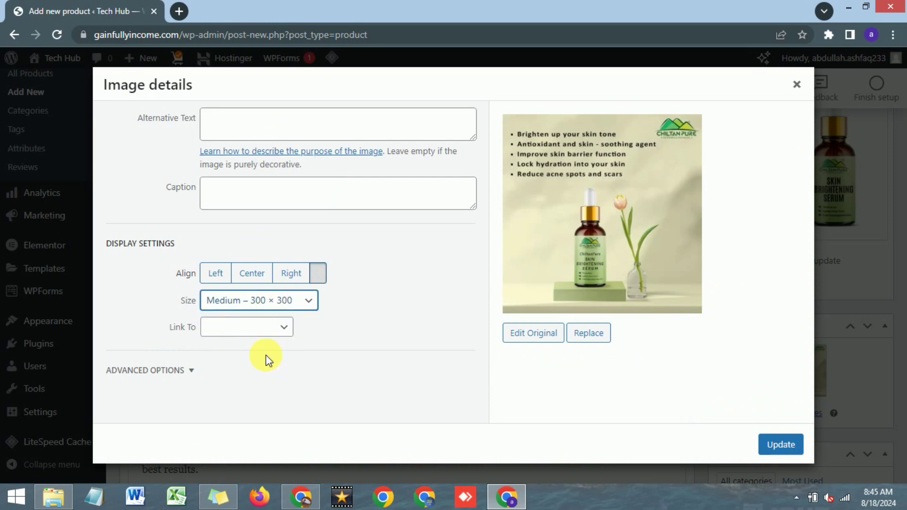
{"action": "left_click", "coordinate": [782, 445]}
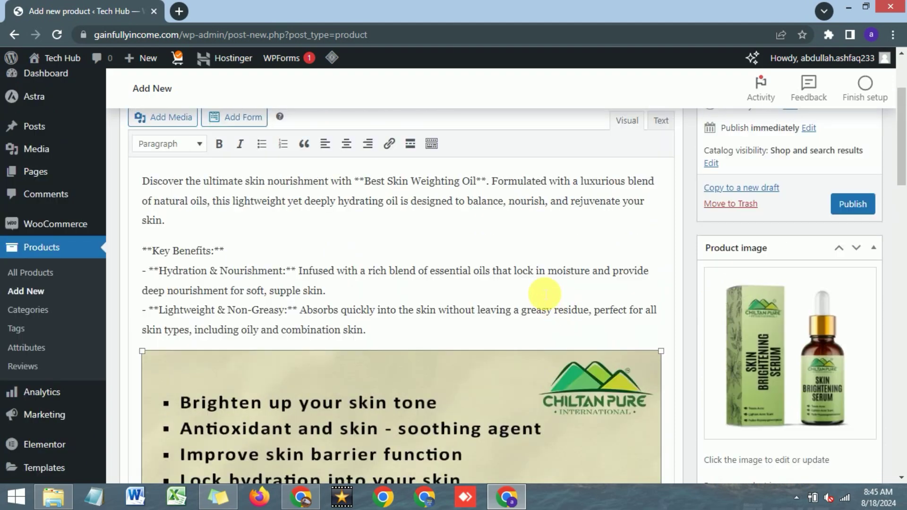
Step: Insert the "Look gorgeous without make-up!" image into the description on a new line below the How to Use text
{"action": "scroll", "coordinate": [542, 294], "scroll_direction": "down", "scroll_amount": 15}
{"action": "scroll", "coordinate": [542, 294], "scroll_direction": "down", "scroll_amount": 2}
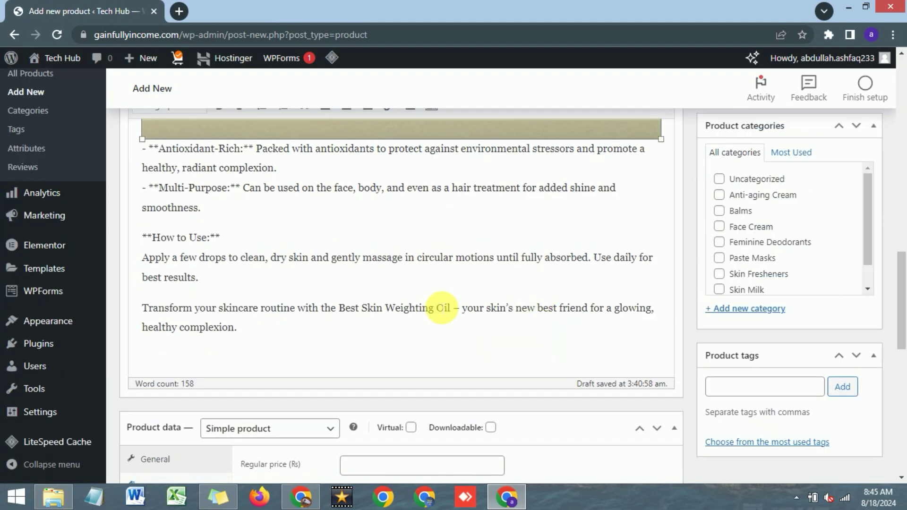
{"action": "left_click", "coordinate": [249, 285]}
{"action": "key", "text": "Return"}
{"action": "scroll", "coordinate": [241, 283], "scroll_direction": "up", "scroll_amount": 15}
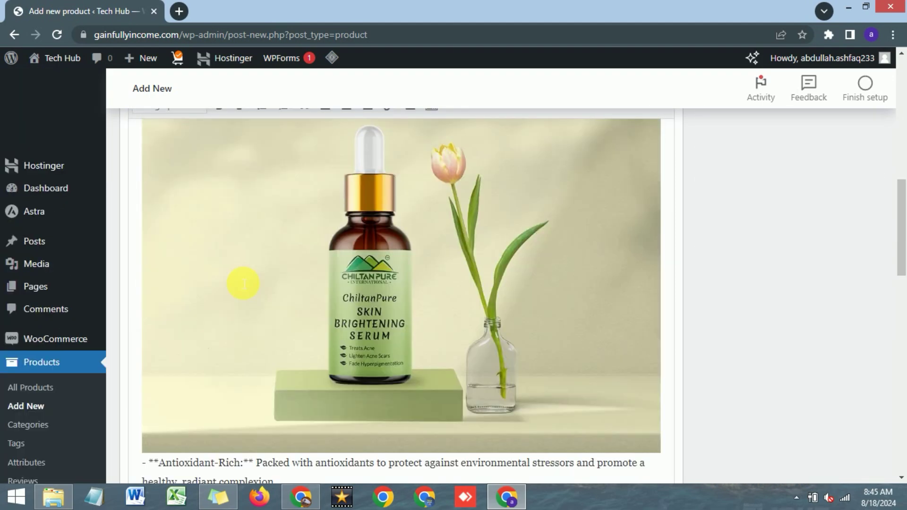
{"action": "scroll", "coordinate": [234, 263], "scroll_direction": "up", "scroll_amount": 4}
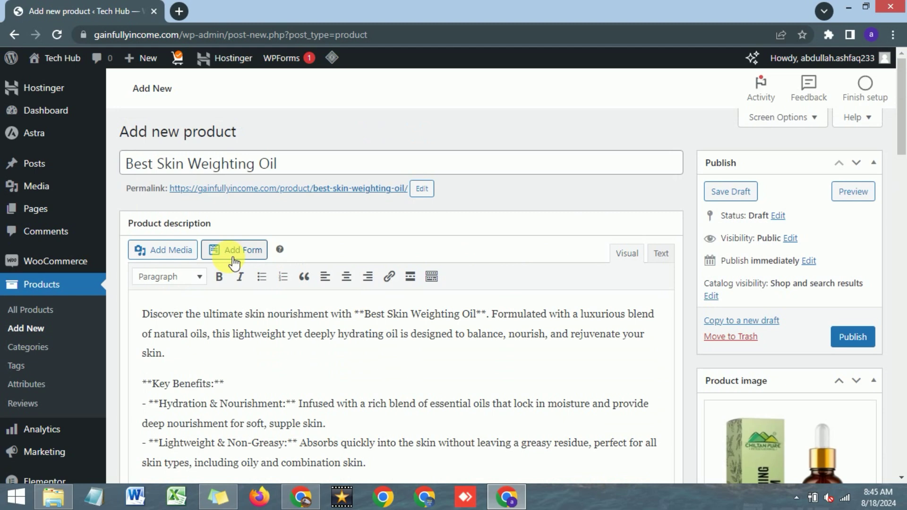
{"action": "left_click", "coordinate": [170, 253]}
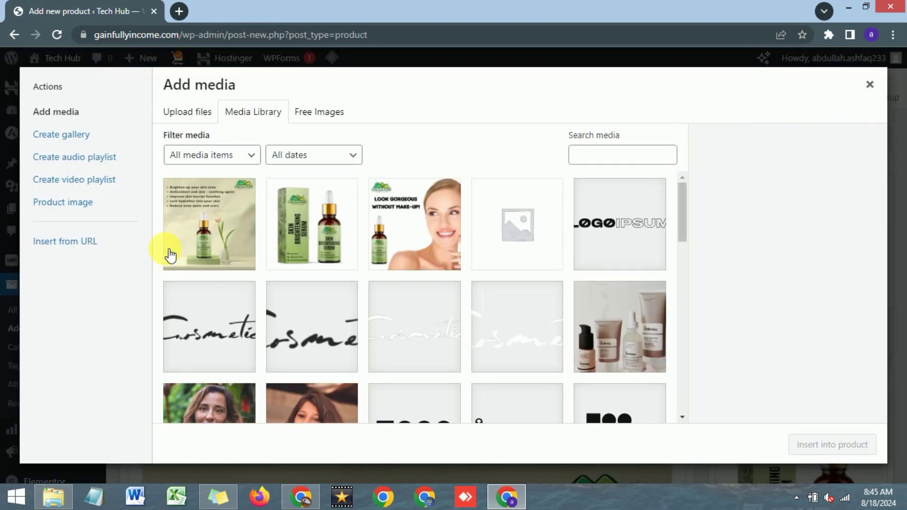
{"action": "left_click", "coordinate": [411, 227]}
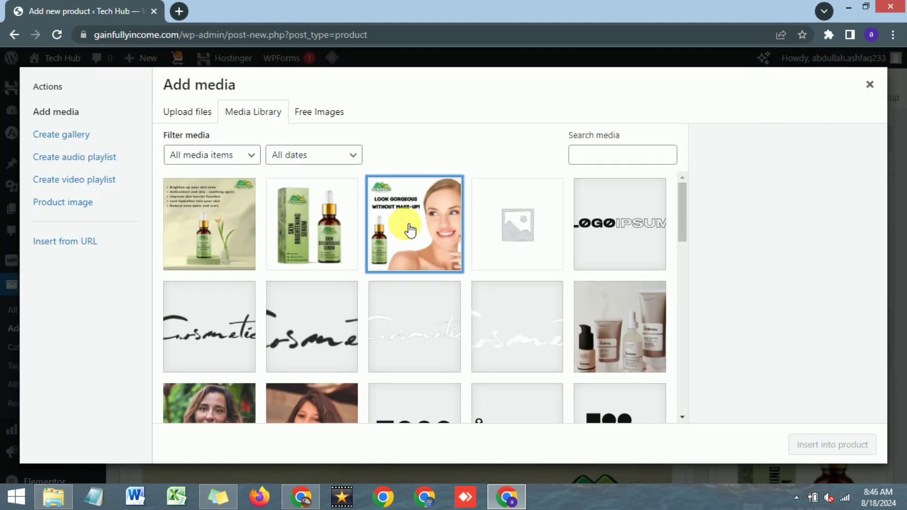
{"action": "left_click", "coordinate": [808, 443]}
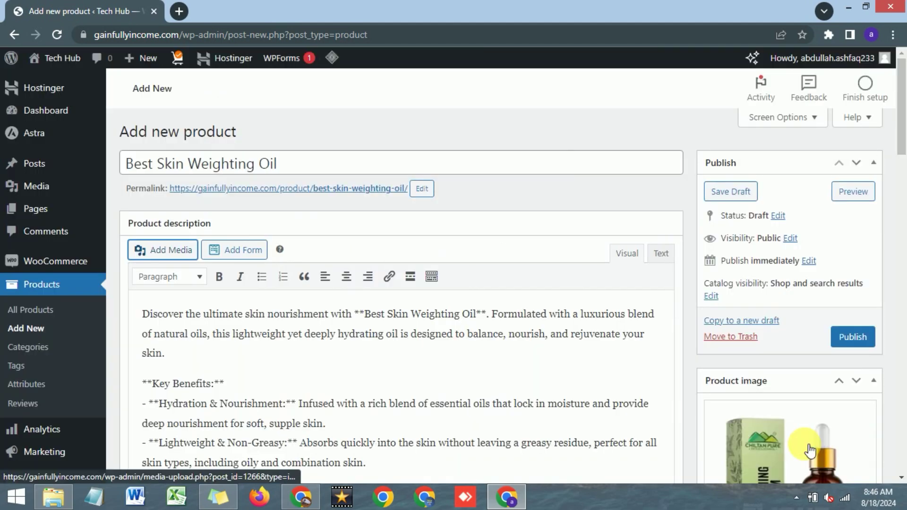
Step: Set the "Look gorgeous without make-up!" image in the description to Full Size – 1080 × 1080 and update it
{"action": "scroll", "coordinate": [322, 315], "scroll_direction": "down", "scroll_amount": 5}
{"action": "scroll", "coordinate": [322, 315], "scroll_direction": "down", "scroll_amount": 15}
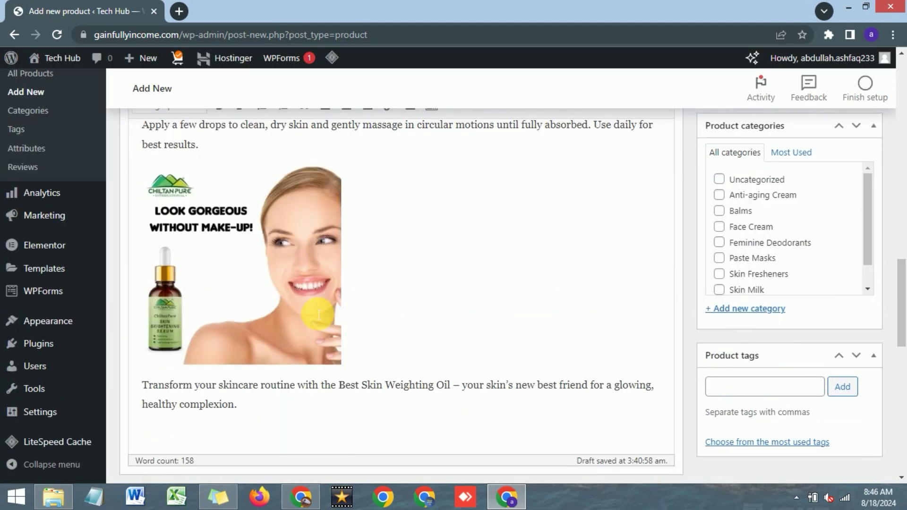
{"action": "left_click", "coordinate": [297, 298]}
{"action": "left_click", "coordinate": [273, 146]}
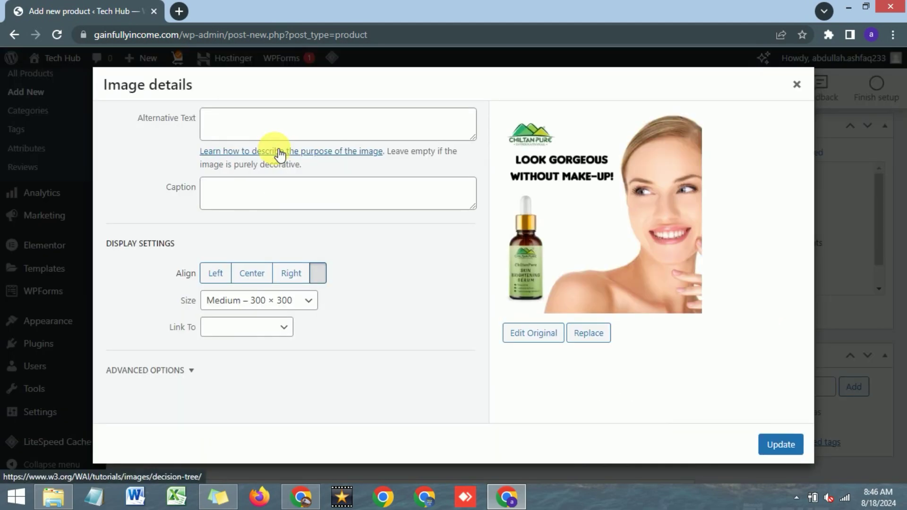
{"action": "left_click", "coordinate": [247, 301]}
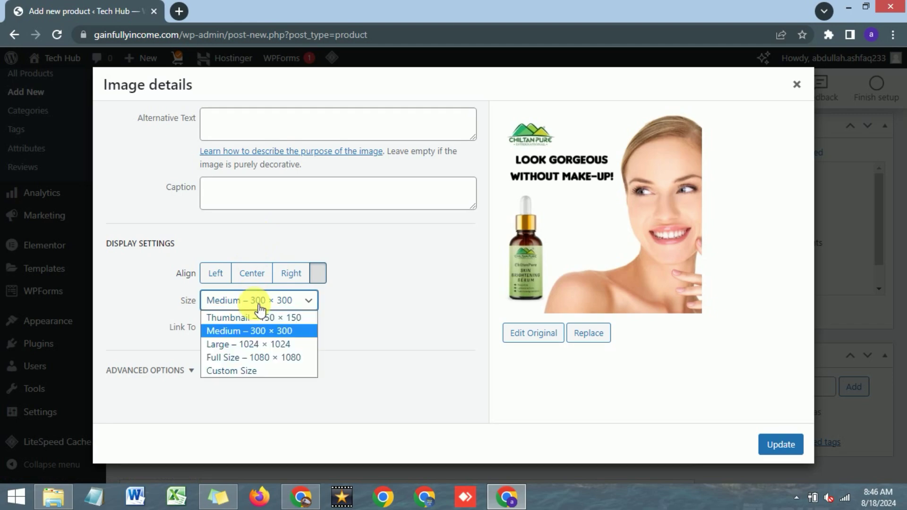
{"action": "left_click", "coordinate": [240, 358]}
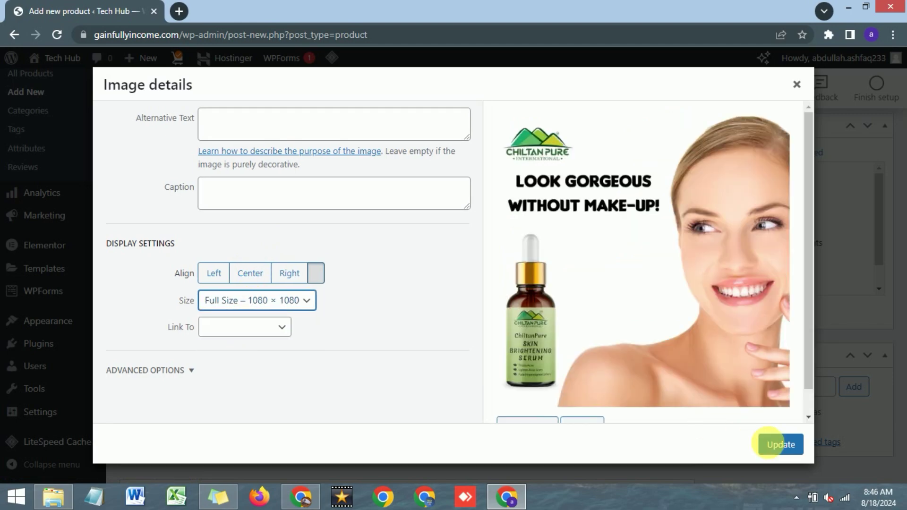
{"action": "left_click", "coordinate": [779, 443]}
Step: Look over the illustrated description, check the available product types in the product data, and keep Simple product
{"action": "scroll", "coordinate": [490, 253], "scroll_direction": "up", "scroll_amount": 10}
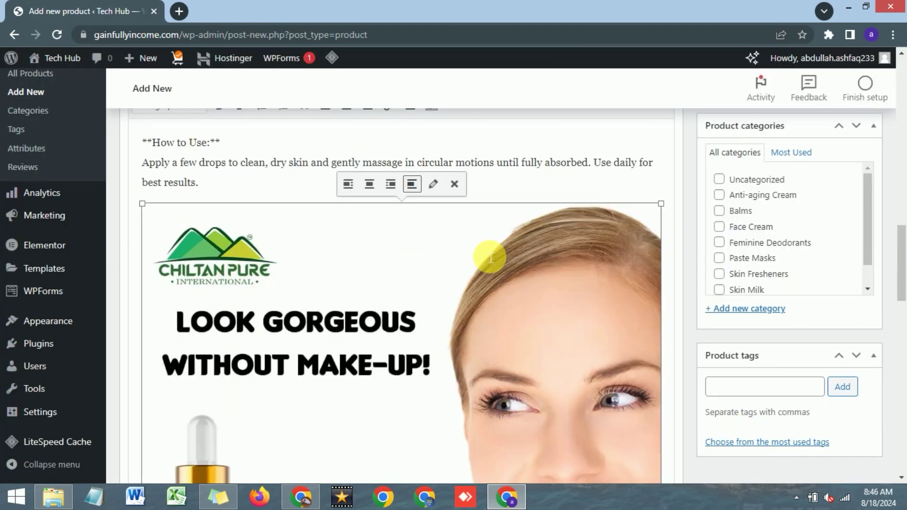
{"action": "scroll", "coordinate": [490, 255], "scroll_direction": "up", "scroll_amount": 3}
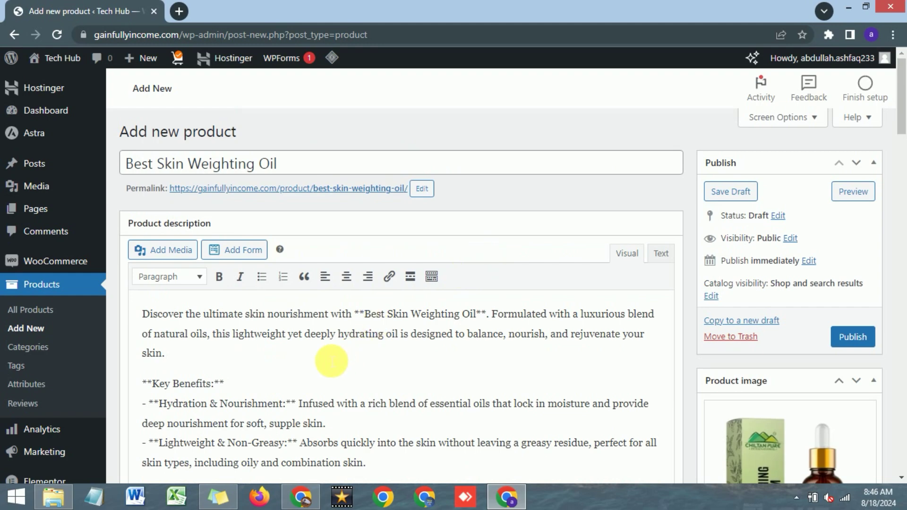
{"action": "scroll", "coordinate": [331, 352], "scroll_direction": "down", "scroll_amount": 15}
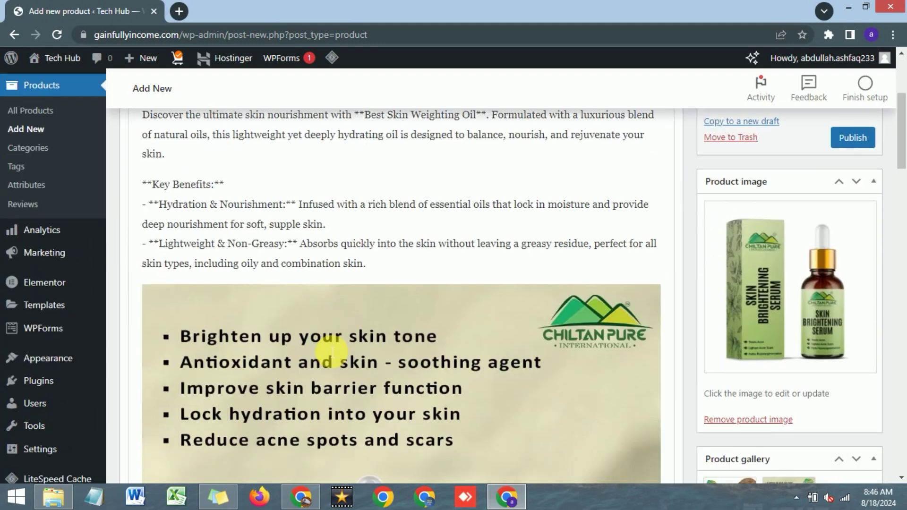
{"action": "scroll", "coordinate": [331, 352], "scroll_direction": "down", "scroll_amount": 10}
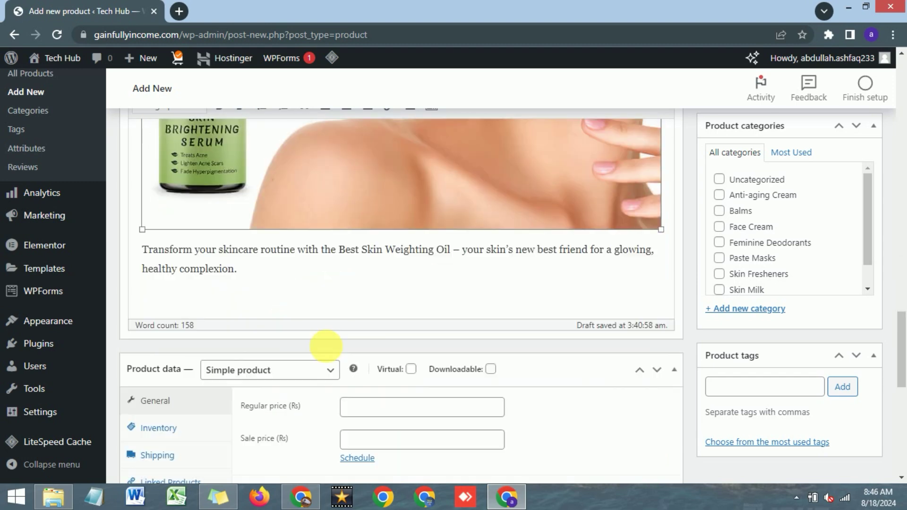
{"action": "scroll", "coordinate": [328, 350], "scroll_direction": "up", "scroll_amount": 1}
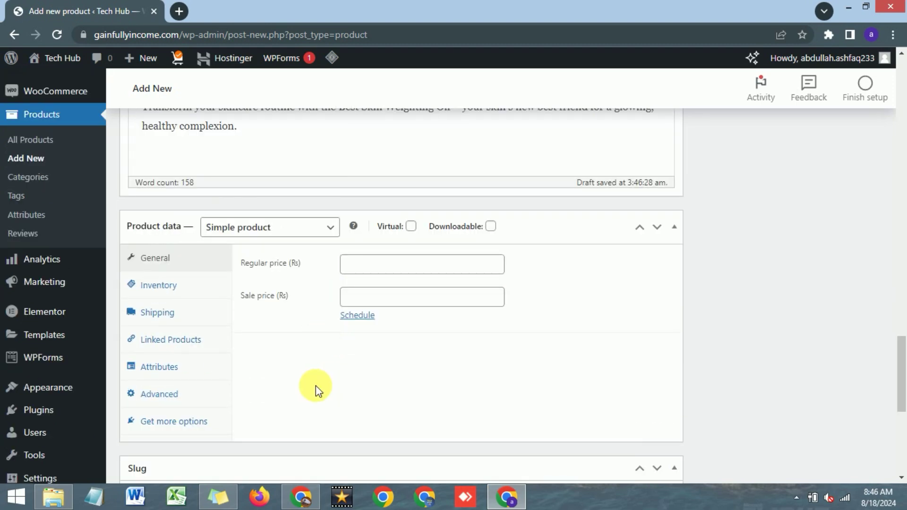
{"action": "left_click", "coordinate": [325, 239]}
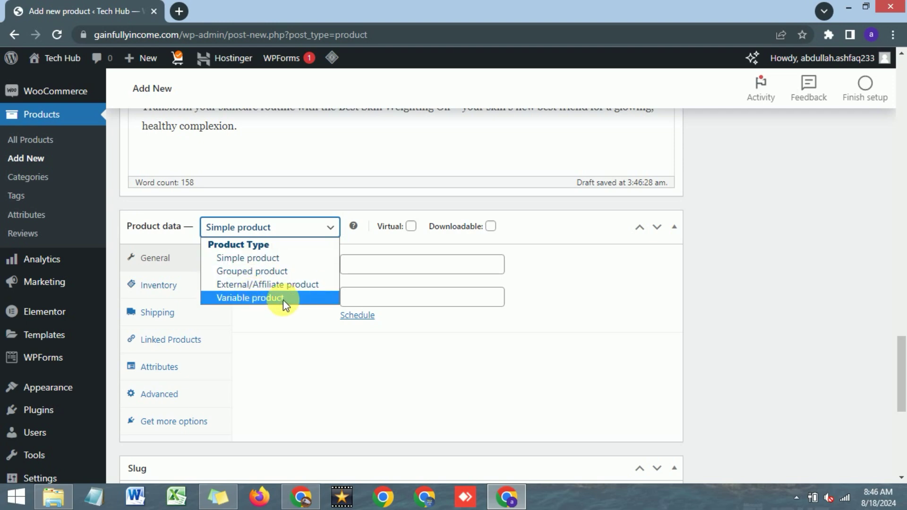
{"action": "left_click", "coordinate": [273, 341]}
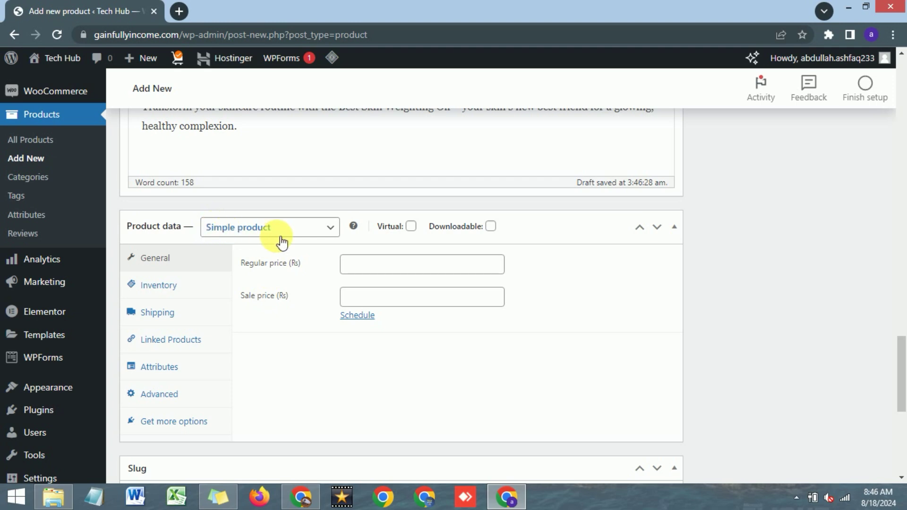
Step: Set the product's regular price to Rs 900 and its sale price to Rs 750
{"action": "left_click", "coordinate": [378, 271]}
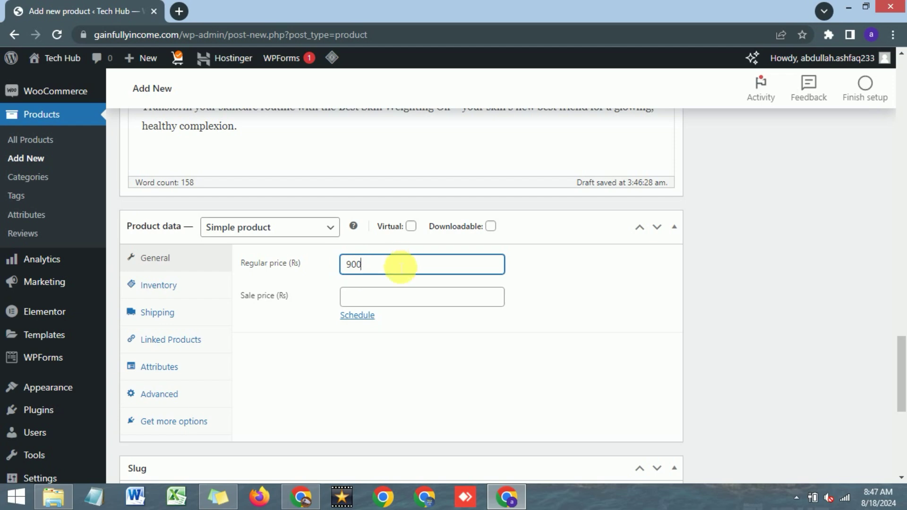
{"action": "left_click", "coordinate": [376, 301]}
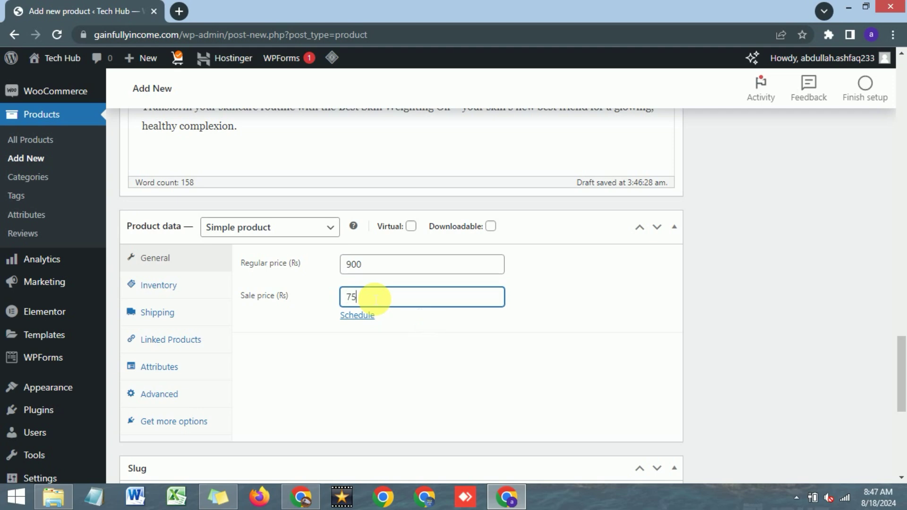
{"action": "left_click", "coordinate": [602, 297]}
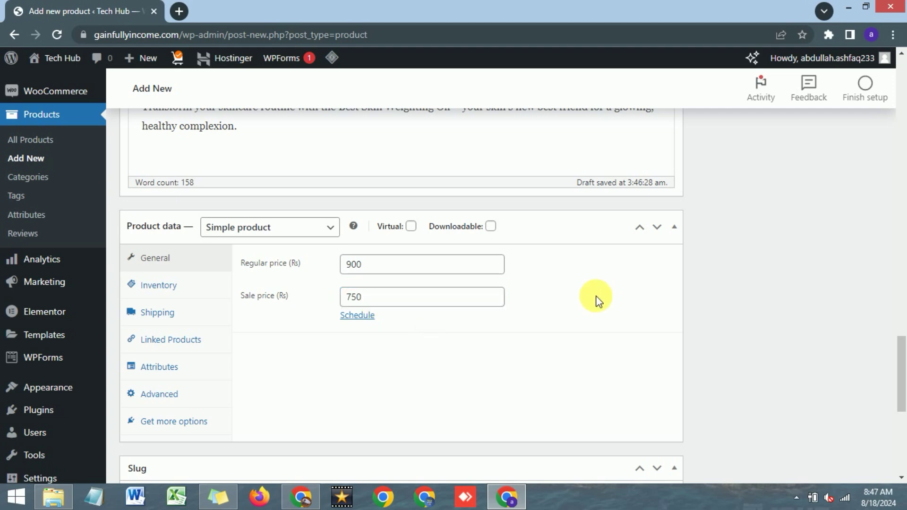
{"action": "left_click", "coordinate": [357, 315]}
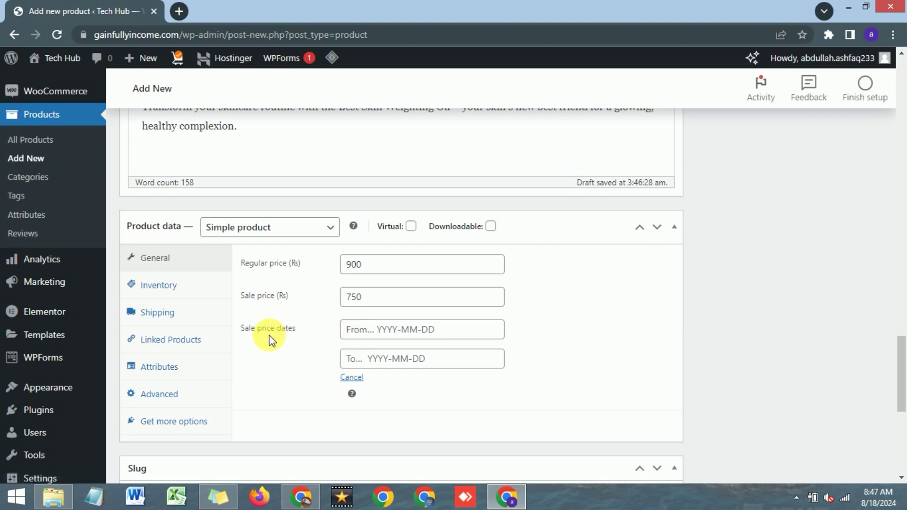
{"action": "left_click", "coordinate": [391, 329]}
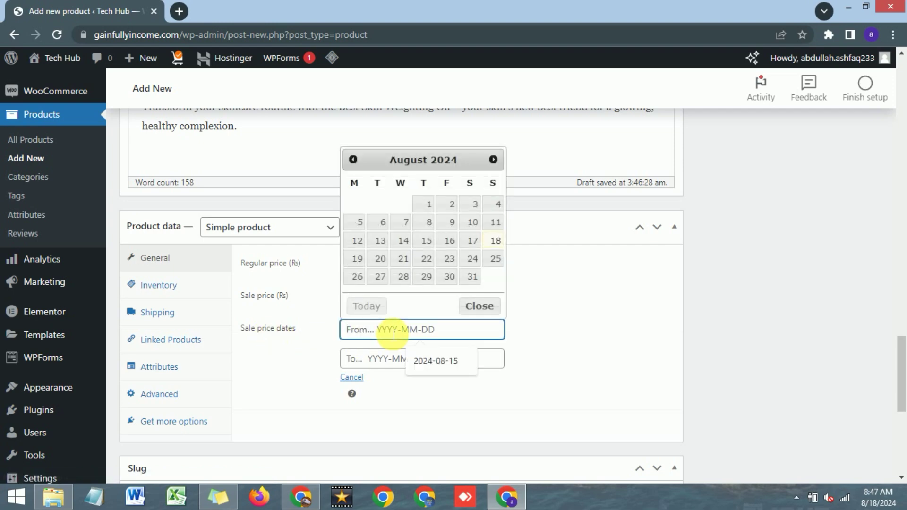
{"action": "left_click", "coordinate": [576, 274]}
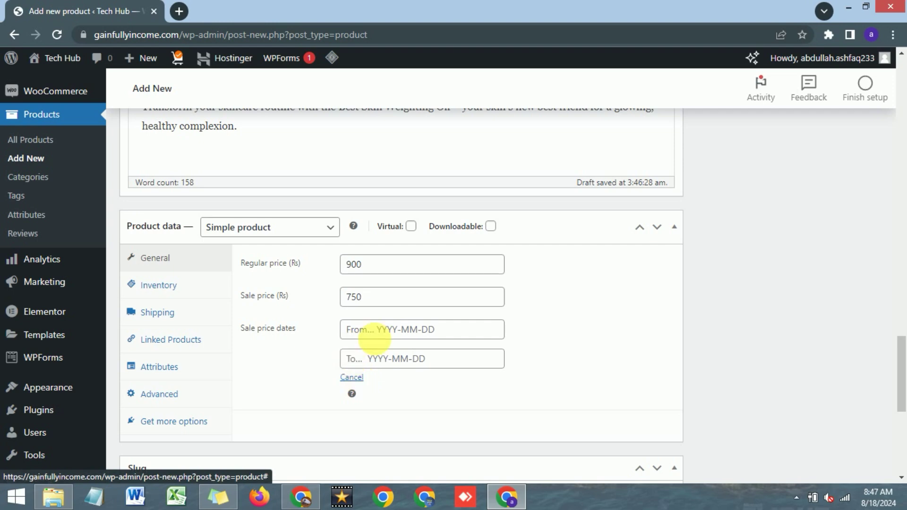
{"action": "left_click", "coordinate": [384, 333]}
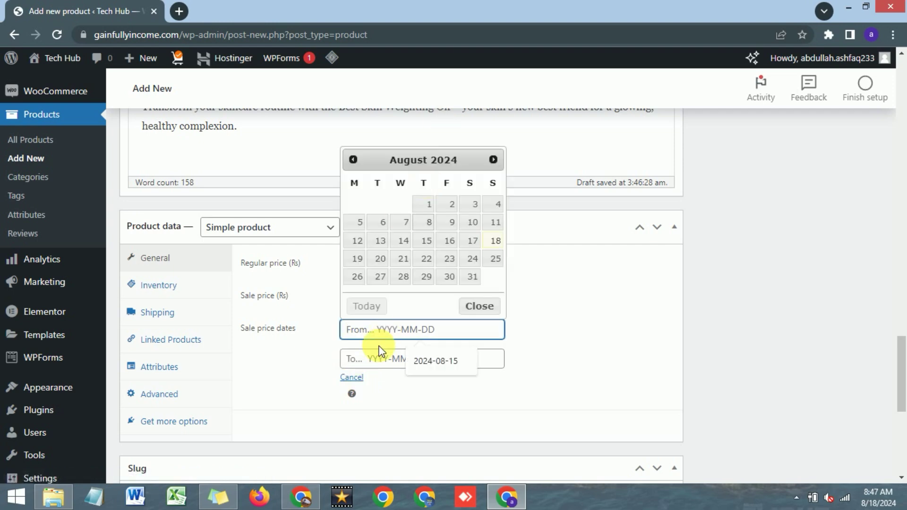
{"action": "left_click", "coordinate": [352, 377]}
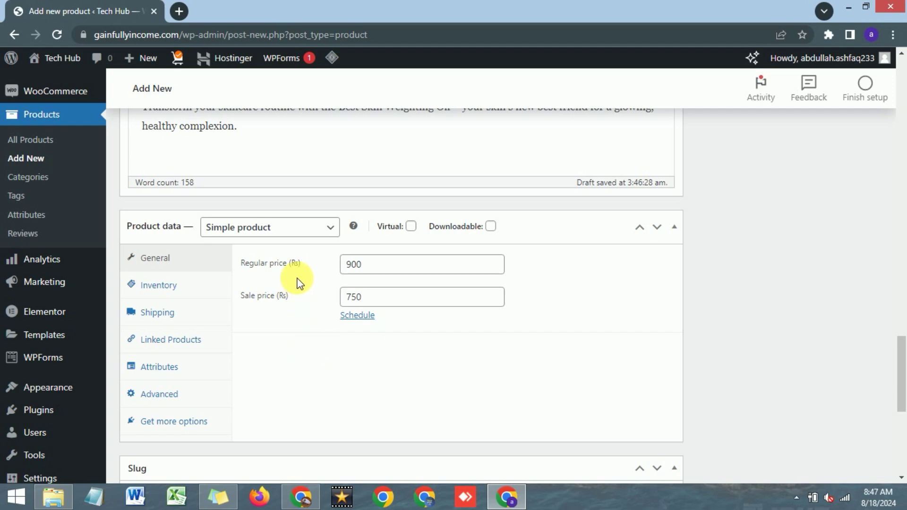
{"action": "left_click_drag", "start_coordinate": [290, 265], "coordinate": [301, 268]}
{"action": "left_click", "coordinate": [298, 263]}
{"action": "left_click", "coordinate": [302, 266]}
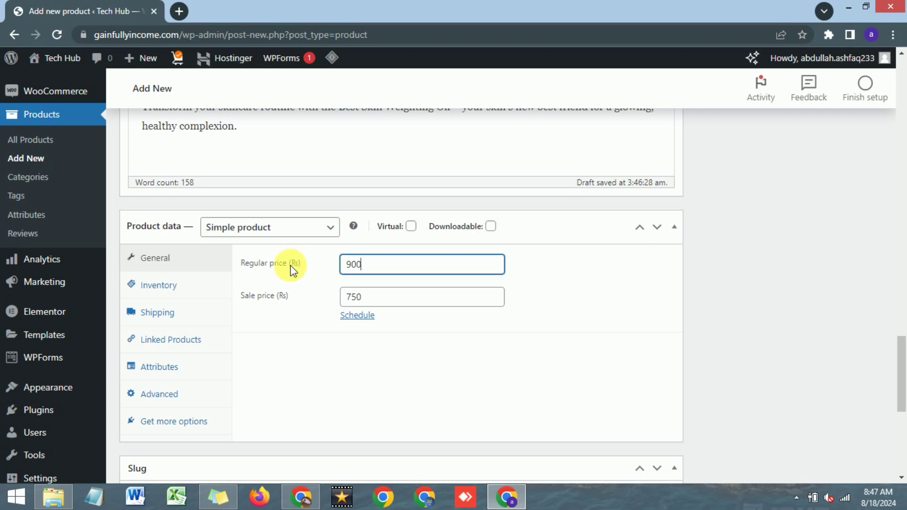
{"action": "left_click", "coordinate": [293, 265]}
{"action": "left_click", "coordinate": [299, 268]}
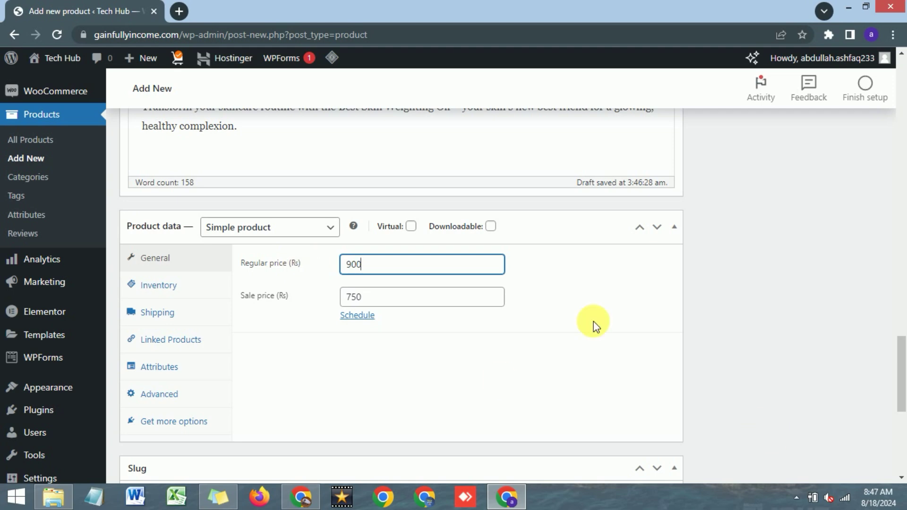
{"action": "left_click", "coordinate": [284, 281]}
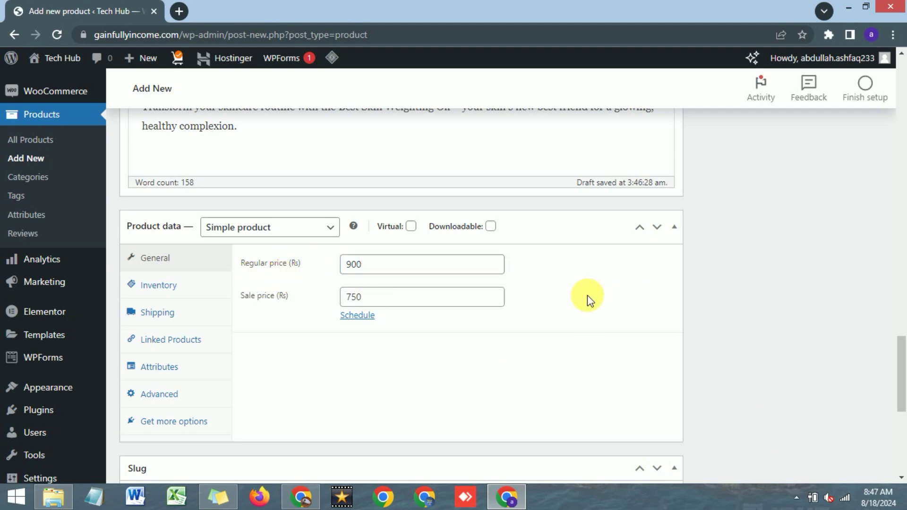
Step: Add a new product category named Skin Oil without a parent and keep it assigned to the product
{"action": "scroll", "coordinate": [612, 345], "scroll_direction": "up", "scroll_amount": 15}
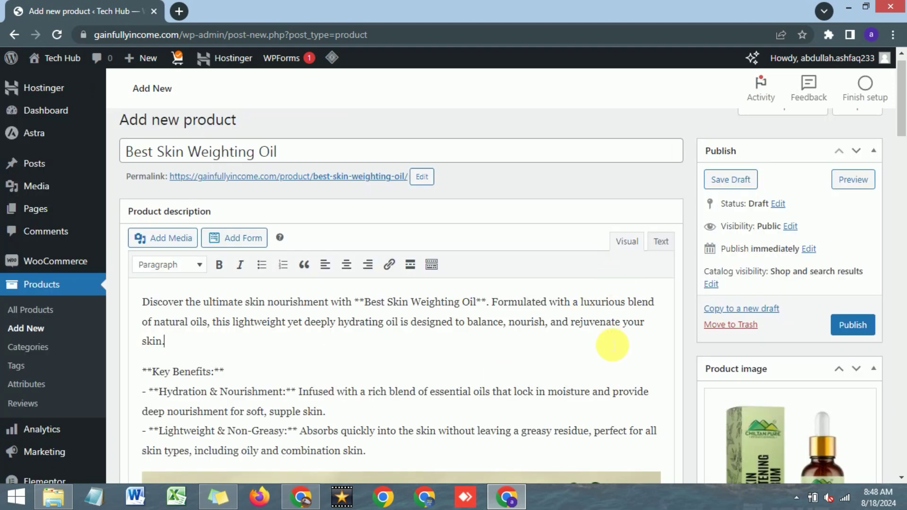
{"action": "scroll", "coordinate": [614, 349], "scroll_direction": "down", "scroll_amount": 4}
{"action": "scroll", "coordinate": [609, 348], "scroll_direction": "up", "scroll_amount": 1}
{"action": "scroll", "coordinate": [607, 349], "scroll_direction": "down", "scroll_amount": 7}
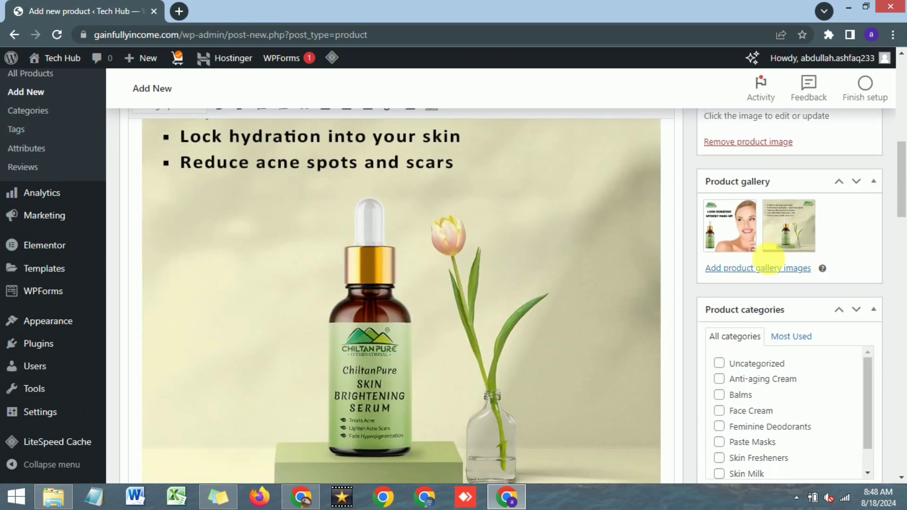
{"action": "scroll", "coordinate": [800, 239], "scroll_direction": "down", "scroll_amount": 2}
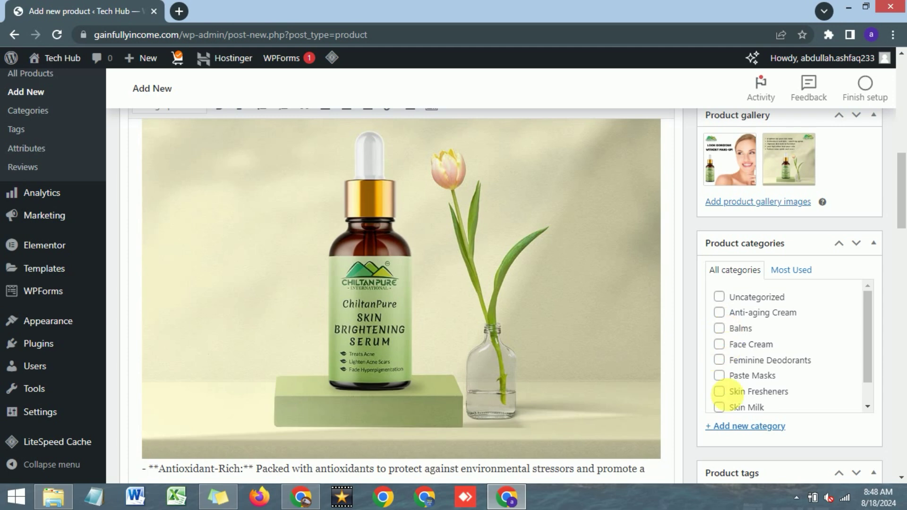
{"action": "left_click", "coordinate": [741, 431]}
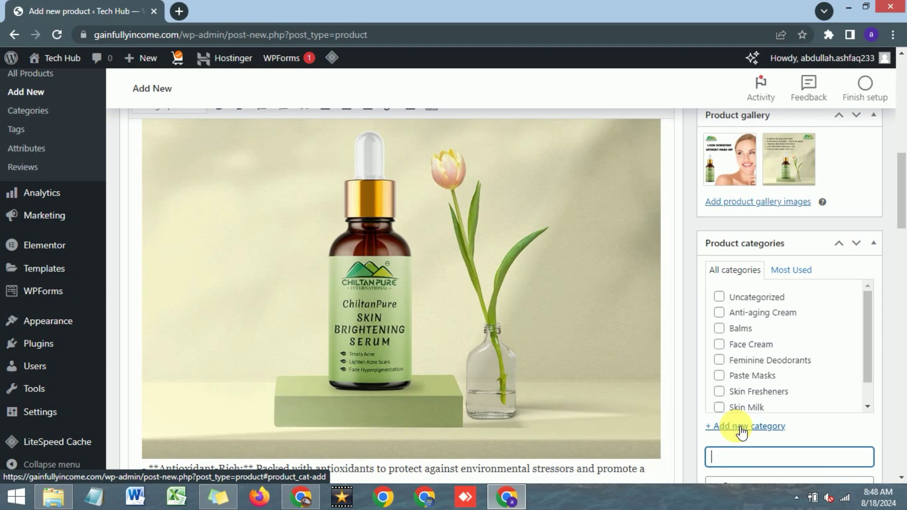
{"action": "scroll", "coordinate": [746, 378], "scroll_direction": "down", "scroll_amount": 1}
{"action": "scroll", "coordinate": [756, 399], "scroll_direction": "down", "scroll_amount": 1}
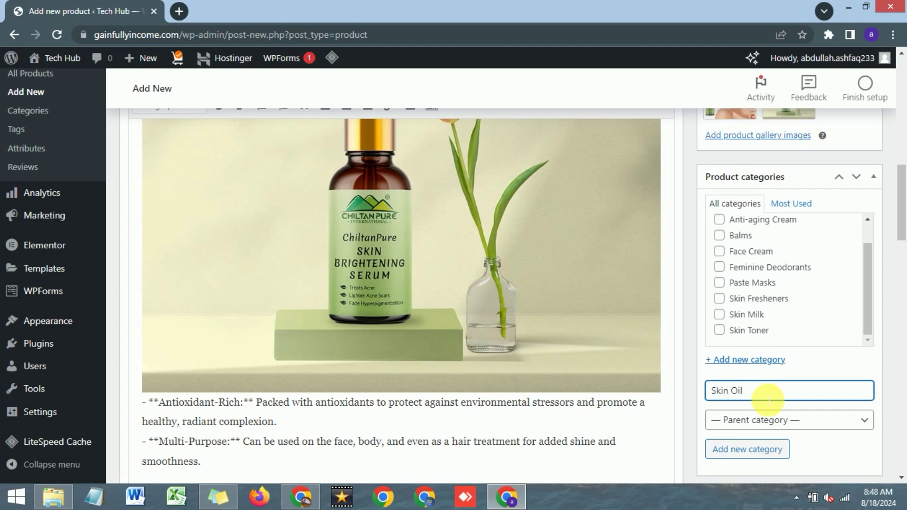
{"action": "left_click", "coordinate": [752, 449]}
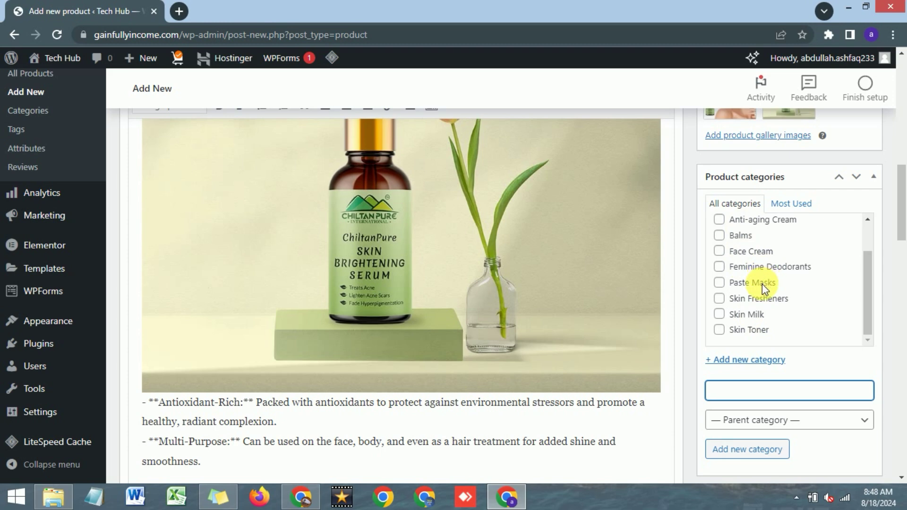
{"action": "scroll", "coordinate": [761, 285], "scroll_direction": "up", "scroll_amount": 2}
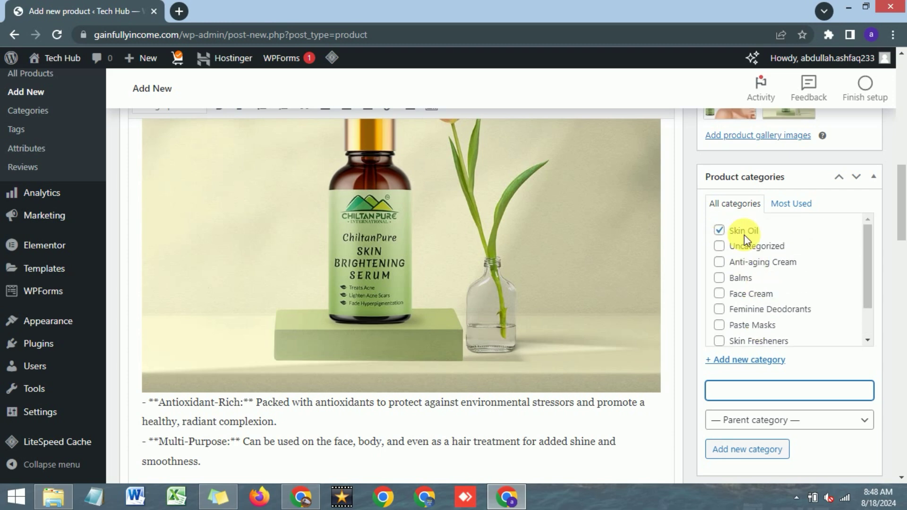
Step: Add the product tags "skin oil" and "best skin oil"
{"action": "scroll", "coordinate": [789, 329], "scroll_direction": "down", "scroll_amount": 5}
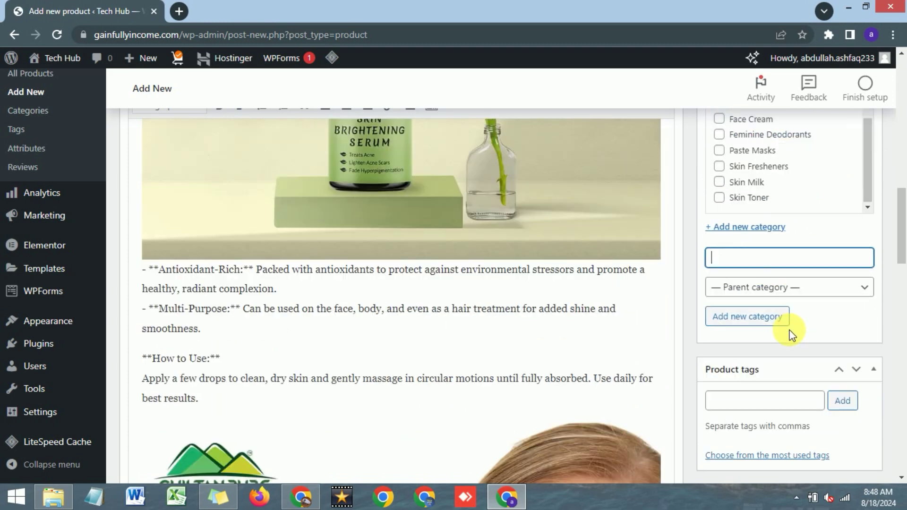
{"action": "left_click", "coordinate": [756, 409]}
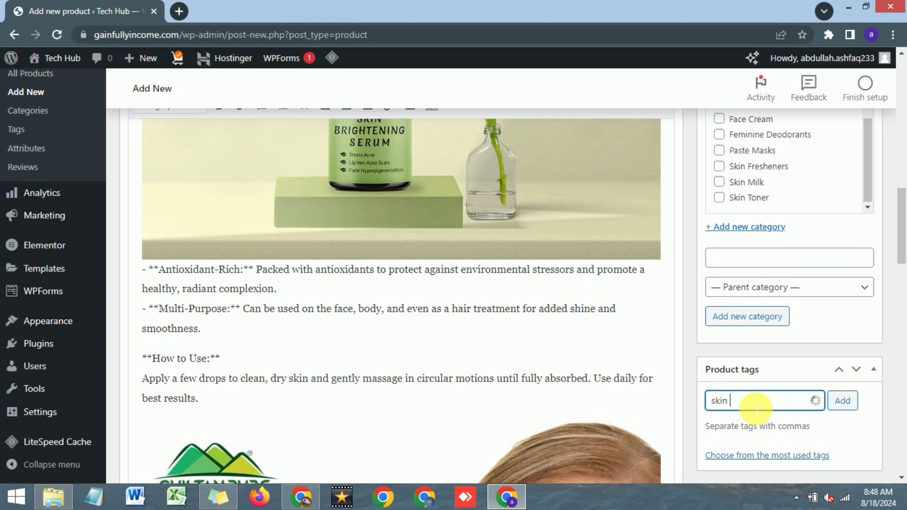
{"action": "key", "text": "Return"}
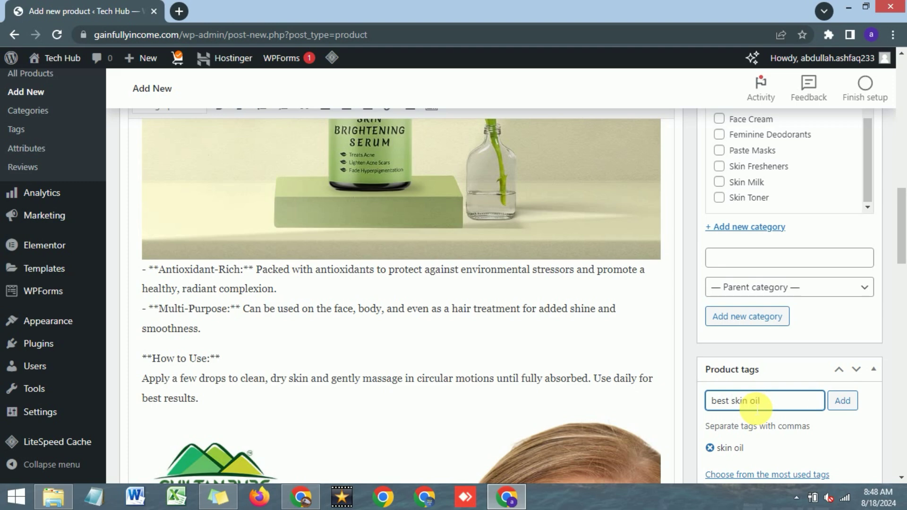
{"action": "left_click", "coordinate": [845, 403]}
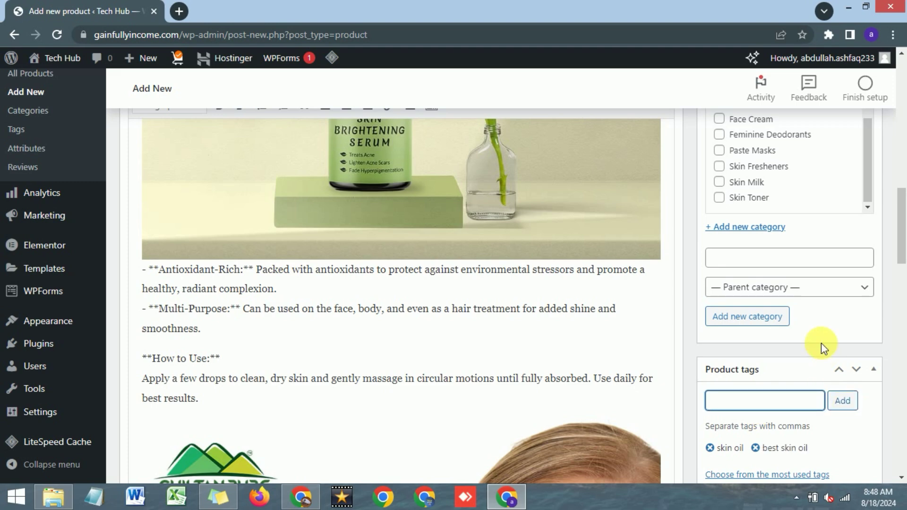
Step: Publish the Best Skin Weighting Oil product
{"action": "scroll", "coordinate": [821, 343], "scroll_direction": "up", "scroll_amount": 4}
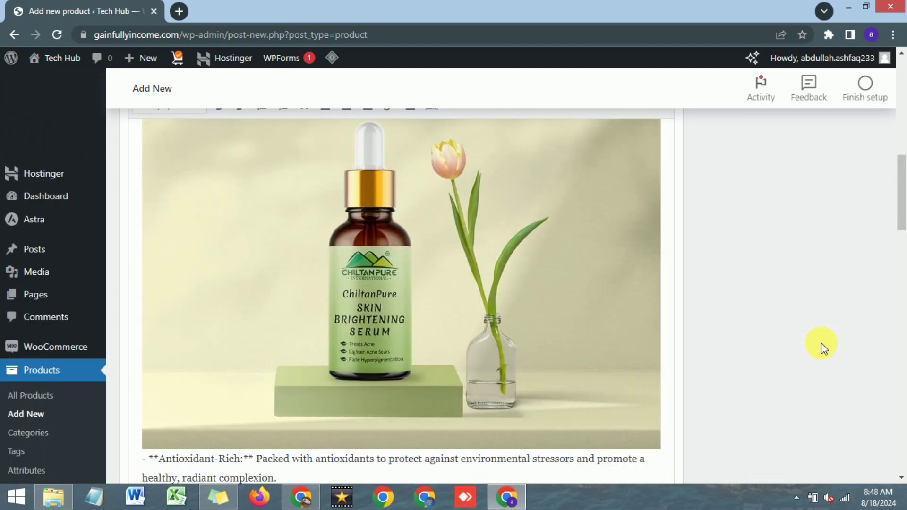
{"action": "scroll", "coordinate": [821, 342], "scroll_direction": "up", "scroll_amount": 15}
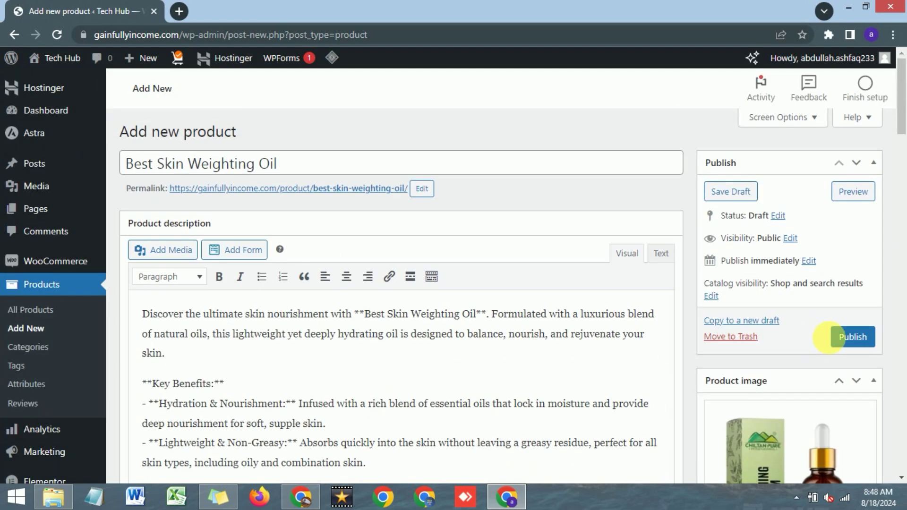
{"action": "left_click", "coordinate": [857, 342]}
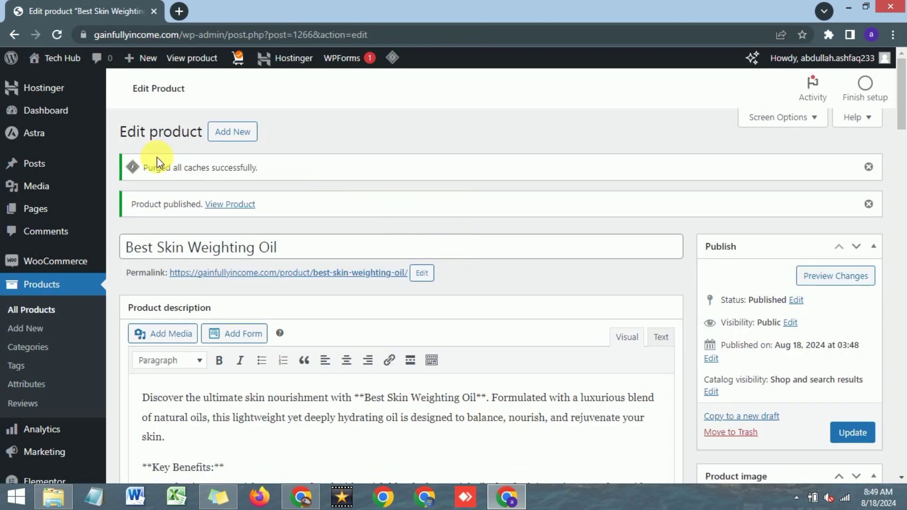
Step: Open the store in a new browser tab and look for the new product in the shop listing
{"action": "mouse_move", "coordinate": [53, 62]}
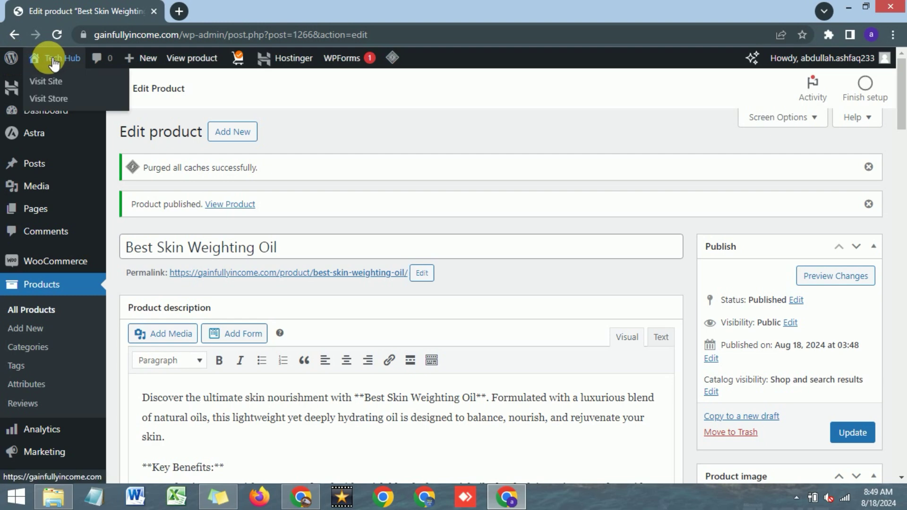
{"action": "right_click", "coordinate": [62, 101]}
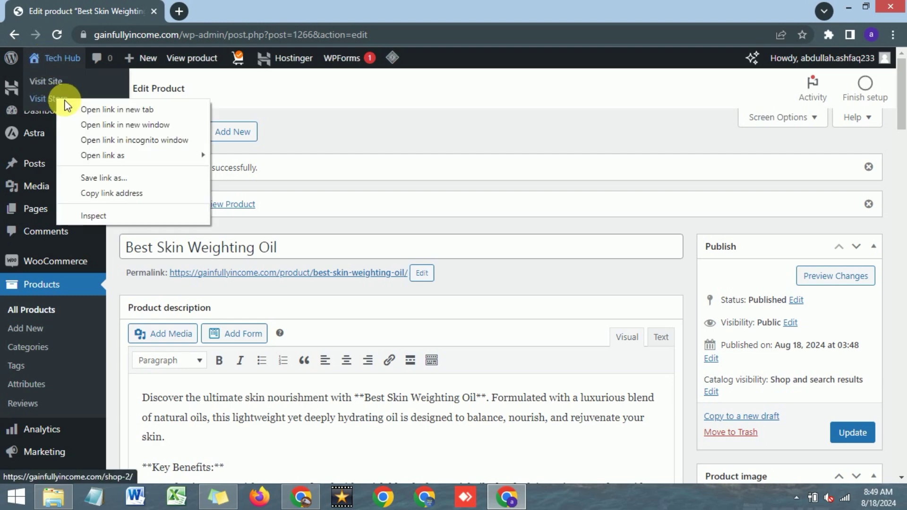
{"action": "left_click", "coordinate": [81, 104]}
{"action": "left_click", "coordinate": [306, 6]}
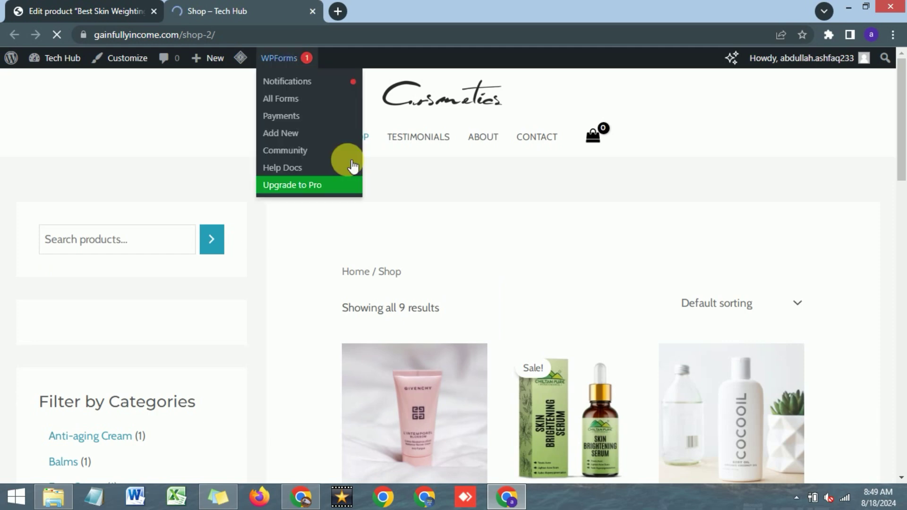
{"action": "scroll", "coordinate": [538, 251], "scroll_direction": "down", "scroll_amount": 1}
{"action": "scroll", "coordinate": [555, 189], "scroll_direction": "down", "scroll_amount": 1}
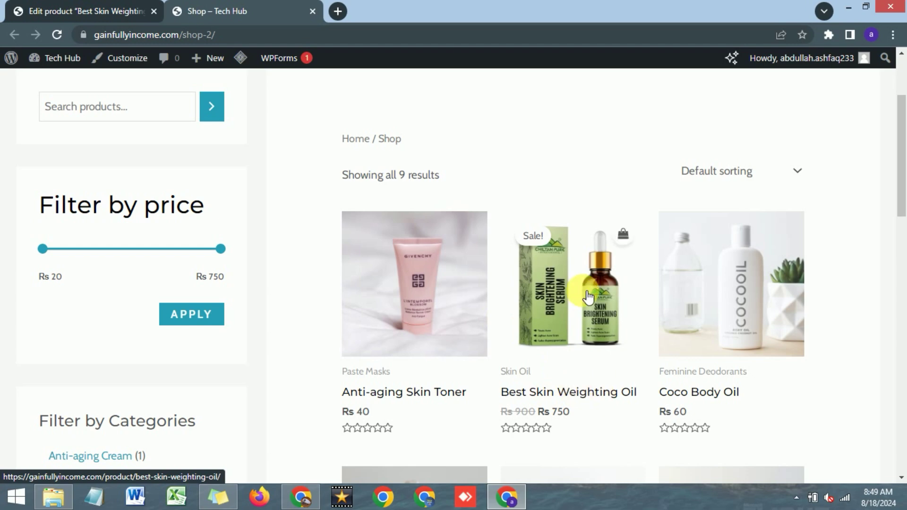
Step: Open the Best Skin Weighting Oil product page and check its title, prices, category and tags
{"action": "left_click", "coordinate": [578, 396]}
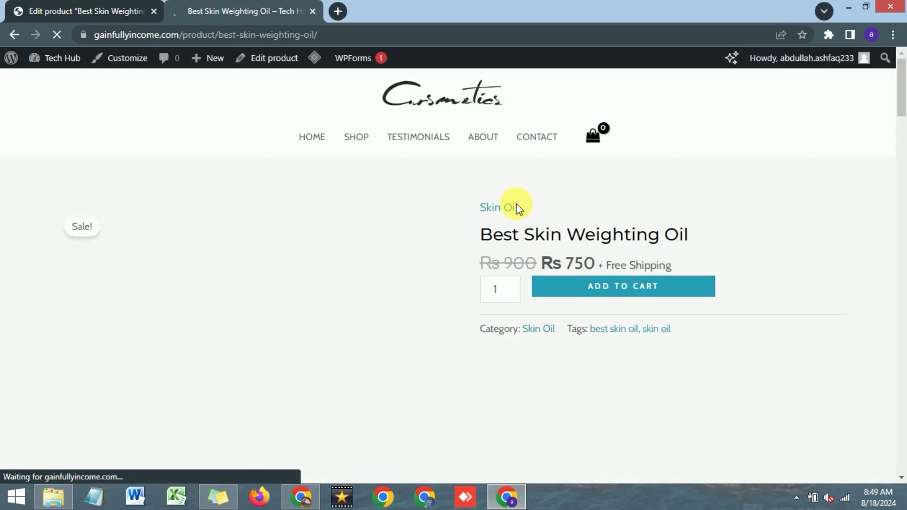
{"action": "scroll", "coordinate": [474, 182], "scroll_direction": "down", "scroll_amount": 1}
{"action": "scroll", "coordinate": [473, 181], "scroll_direction": "down", "scroll_amount": 3}
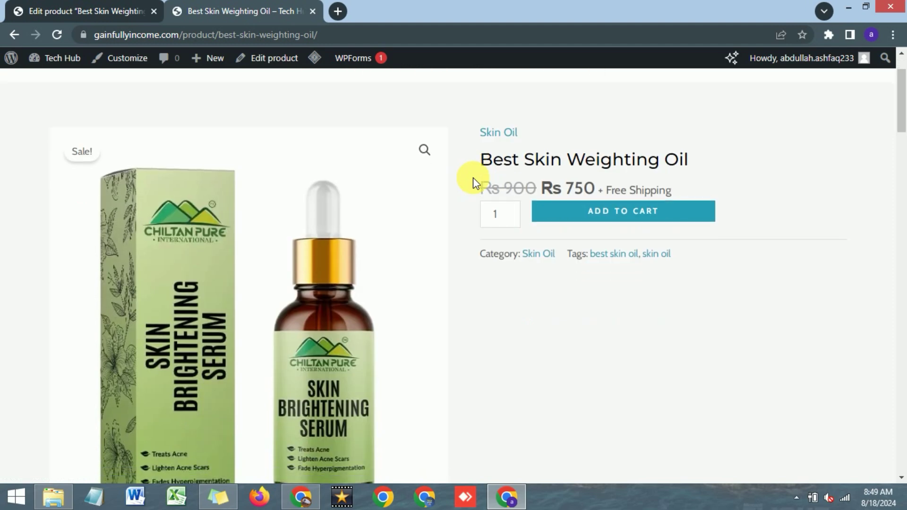
{"action": "scroll", "coordinate": [472, 182], "scroll_direction": "up", "scroll_amount": 2}
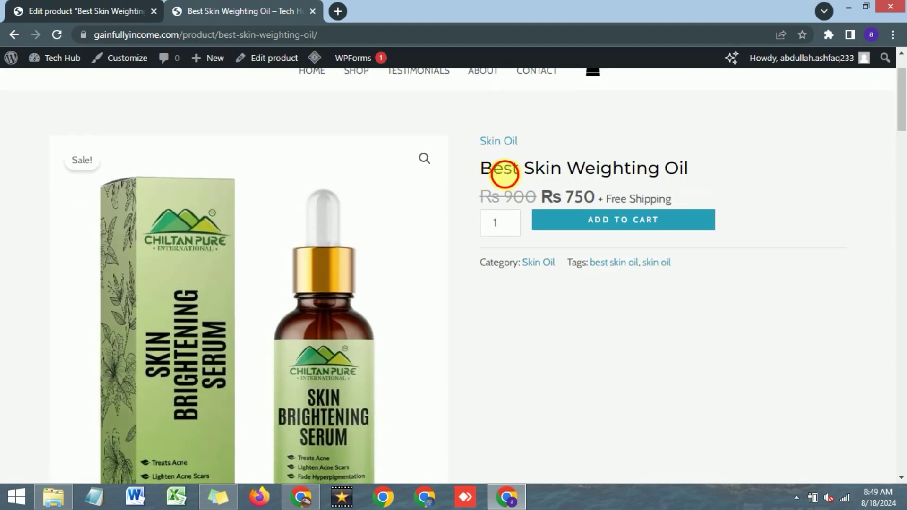
{"action": "triple_click", "coordinate": [502, 170]}
{"action": "left_click", "coordinate": [717, 161]}
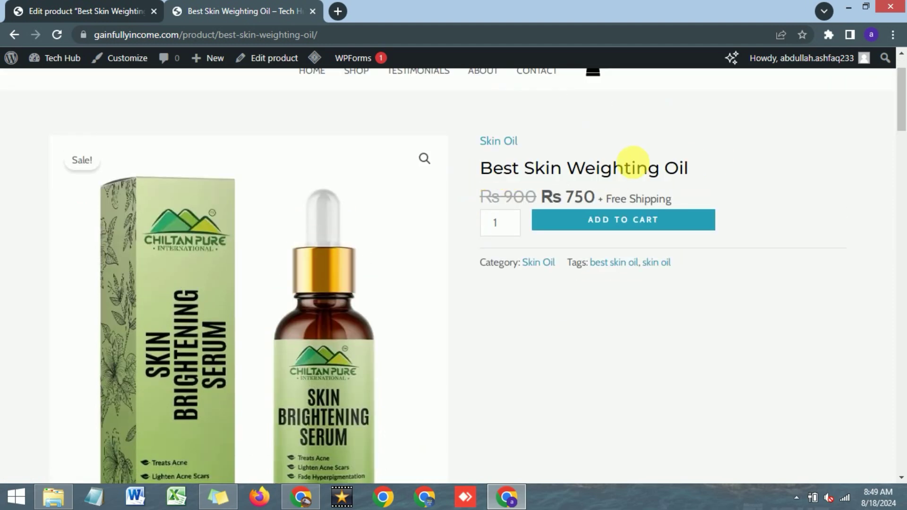
{"action": "triple_click", "coordinate": [611, 171]}
{"action": "scroll", "coordinate": [609, 172], "scroll_direction": "down", "scroll_amount": 2}
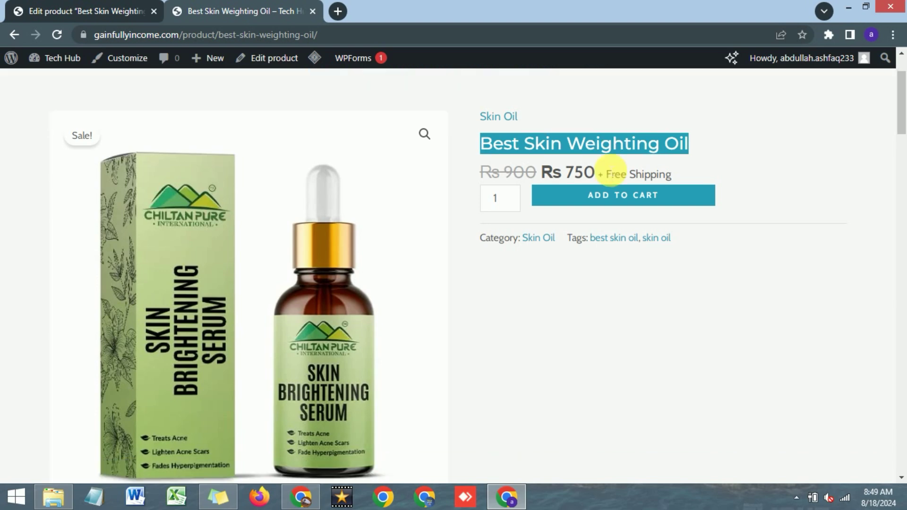
{"action": "scroll", "coordinate": [569, 166], "scroll_direction": "up", "scroll_amount": 3}
{"action": "scroll", "coordinate": [537, 295], "scroll_direction": "down", "scroll_amount": 8}
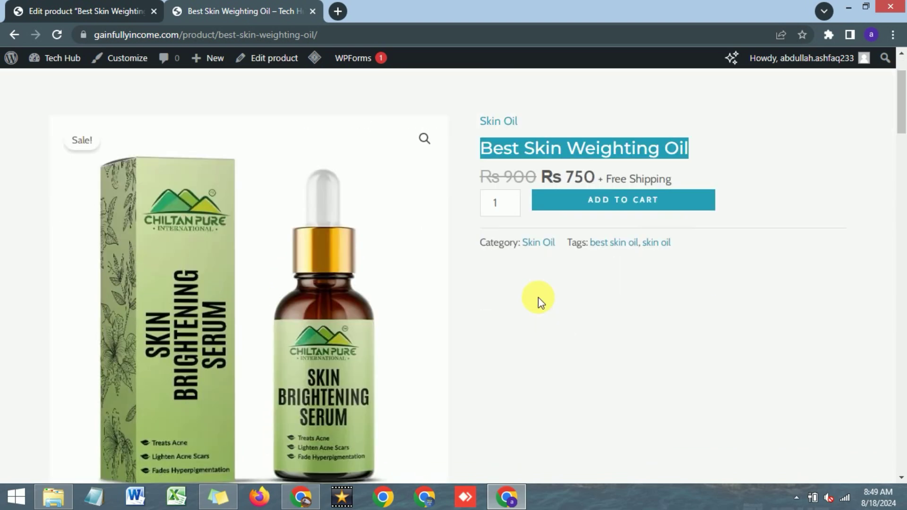
Step: View the product's gallery images and illustrated description on the live page, then return to the product editor
{"action": "scroll", "coordinate": [249, 228], "scroll_direction": "up", "scroll_amount": 3}
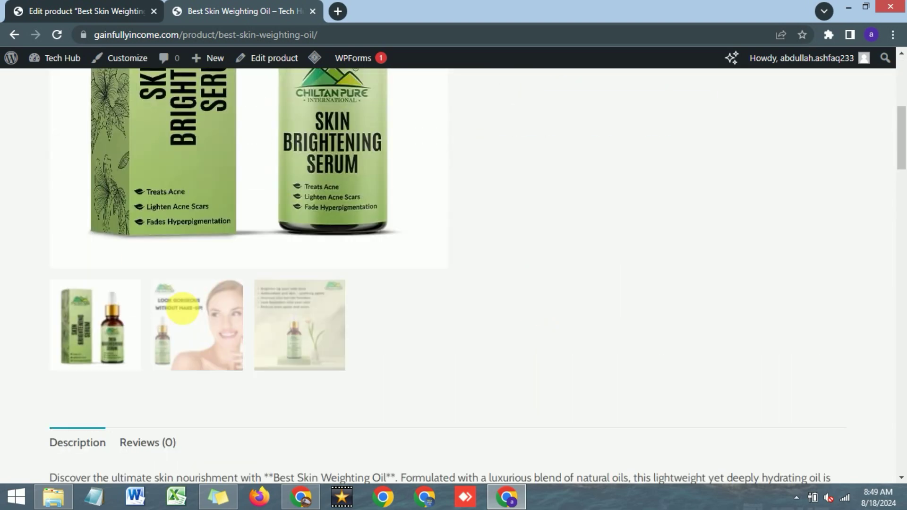
{"action": "left_click", "coordinate": [238, 321]}
{"action": "left_click", "coordinate": [301, 330]}
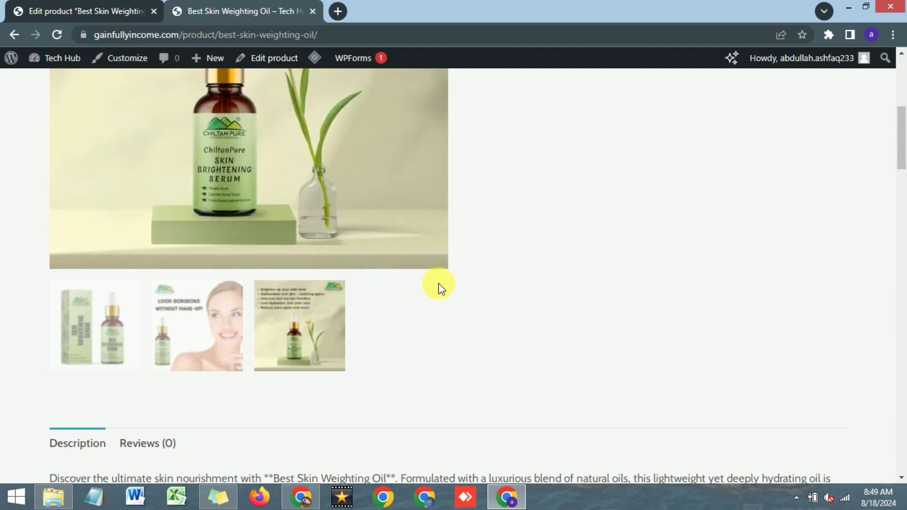
{"action": "scroll", "coordinate": [438, 283], "scroll_direction": "up", "scroll_amount": 4}
{"action": "scroll", "coordinate": [435, 282], "scroll_direction": "down", "scroll_amount": 8}
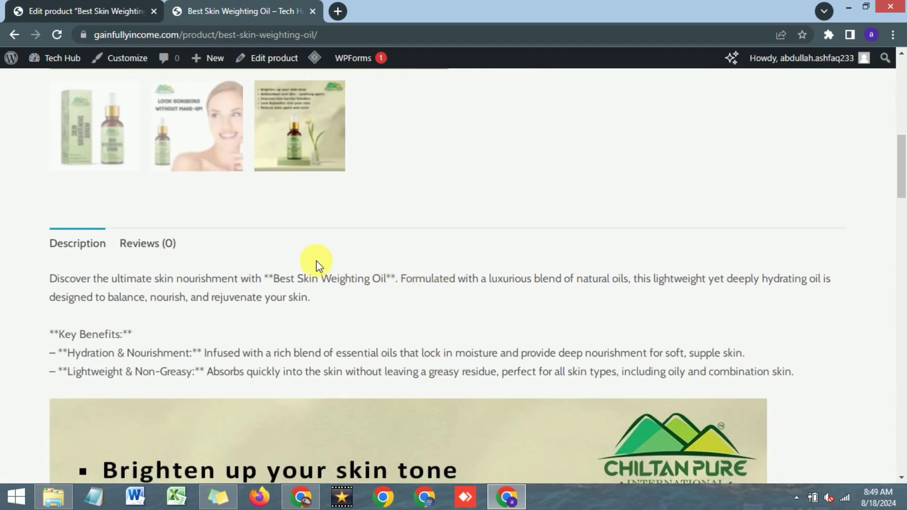
{"action": "scroll", "coordinate": [316, 262], "scroll_direction": "down", "scroll_amount": 3}
{"action": "scroll", "coordinate": [167, 213], "scroll_direction": "down", "scroll_amount": 20}
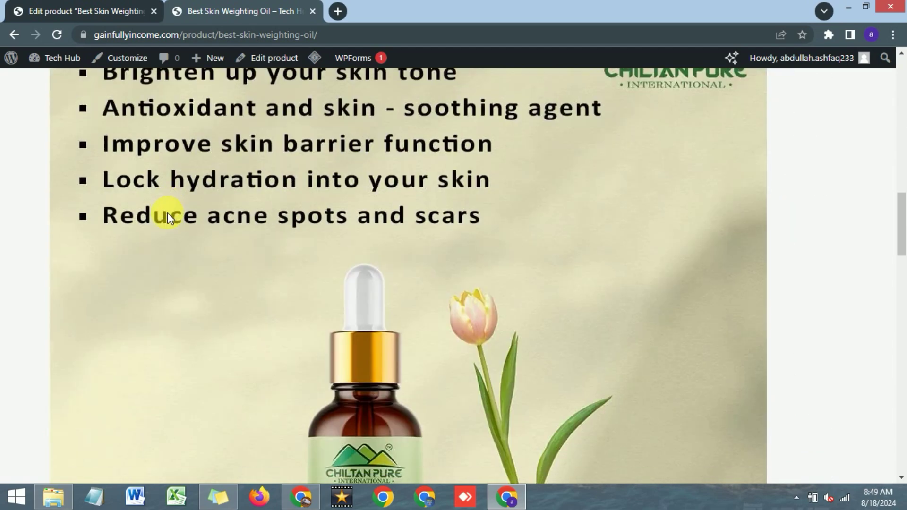
{"action": "key", "text": "ctrl+shift+Tab"}
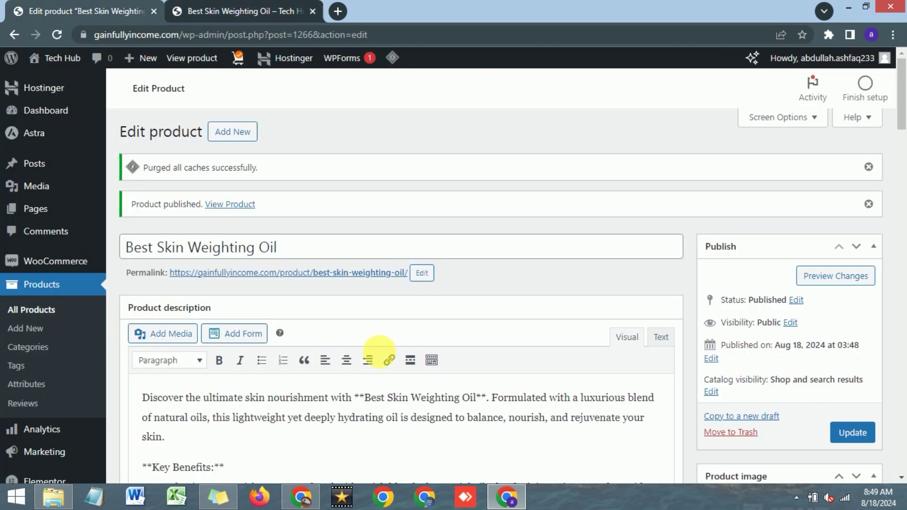
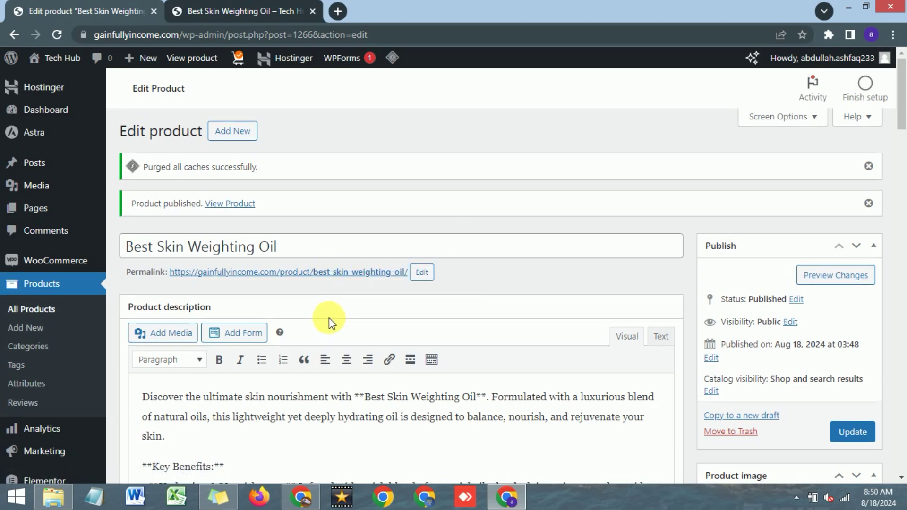
Step: Open the Best Skin Weighting Oil product from the store's shop page and add one to the cart
{"action": "scroll", "coordinate": [329, 317], "scroll_direction": "down", "scroll_amount": 3}
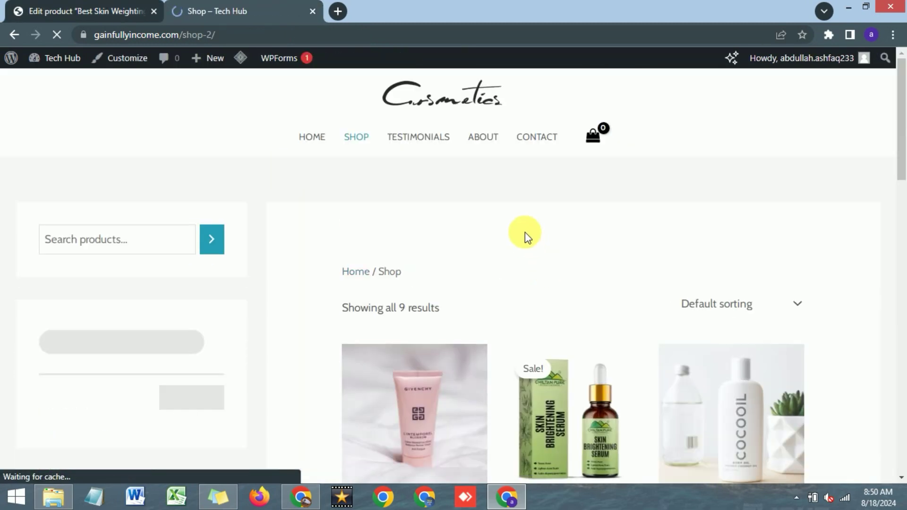
{"action": "scroll", "coordinate": [525, 231], "scroll_direction": "down", "scroll_amount": 4}
{"action": "left_click", "coordinate": [562, 335]}
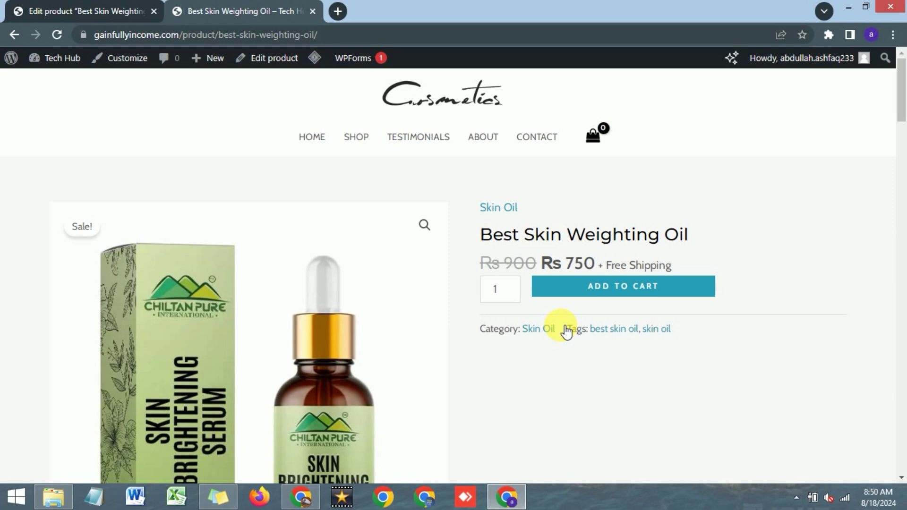
{"action": "left_click", "coordinate": [627, 296]}
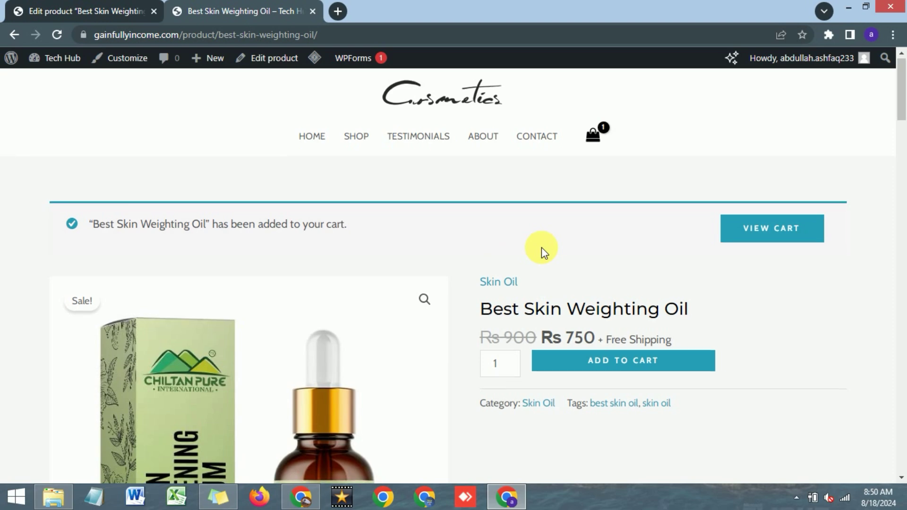
Step: Open the shopping cart containing the Best Skin Weighting Oil
{"action": "scroll", "coordinate": [542, 249], "scroll_direction": "down", "scroll_amount": 1}
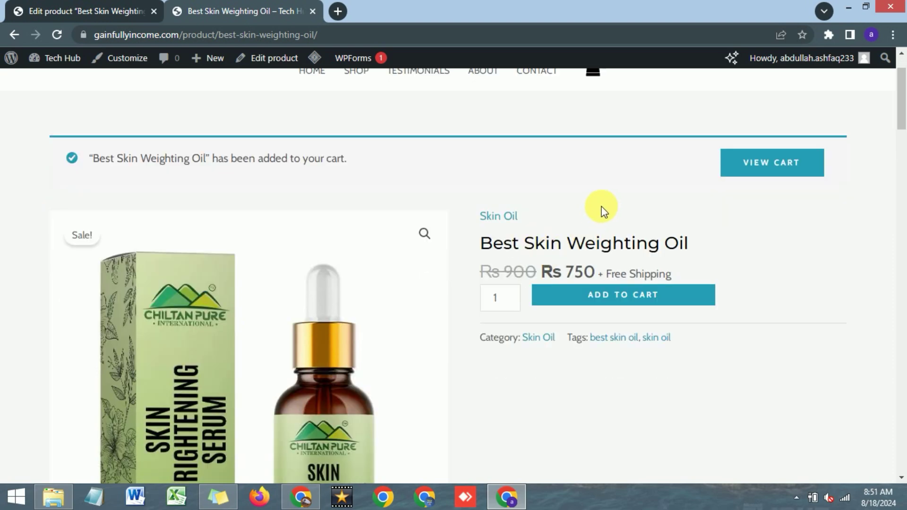
{"action": "scroll", "coordinate": [600, 210], "scroll_direction": "up", "scroll_amount": 1}
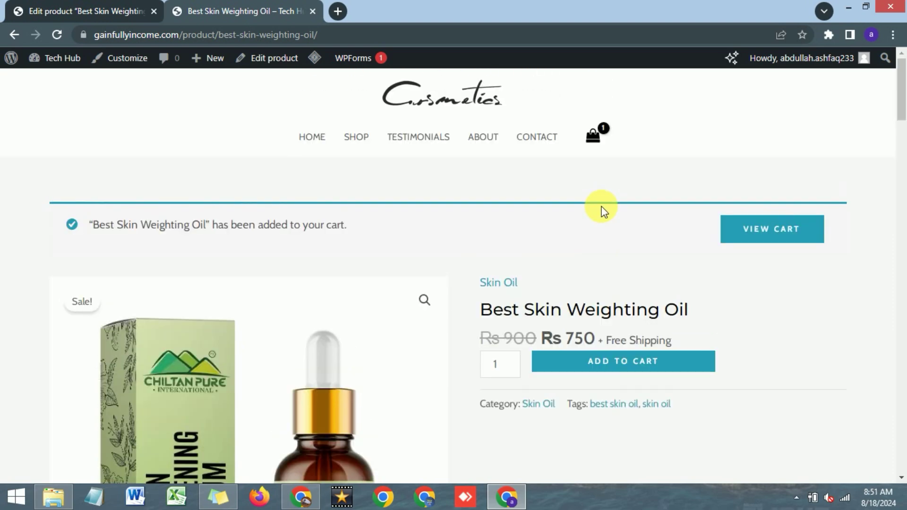
{"action": "left_click", "coordinate": [755, 231]}
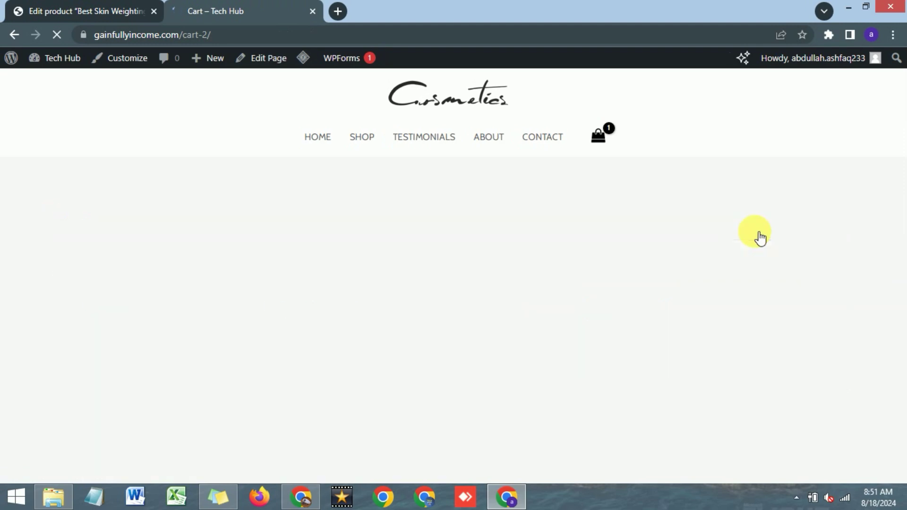
Step: Try a quantity of 2 for the Best Skin Weighting Oil in the cart
{"action": "scroll", "coordinate": [258, 205], "scroll_direction": "down", "scroll_amount": 1}
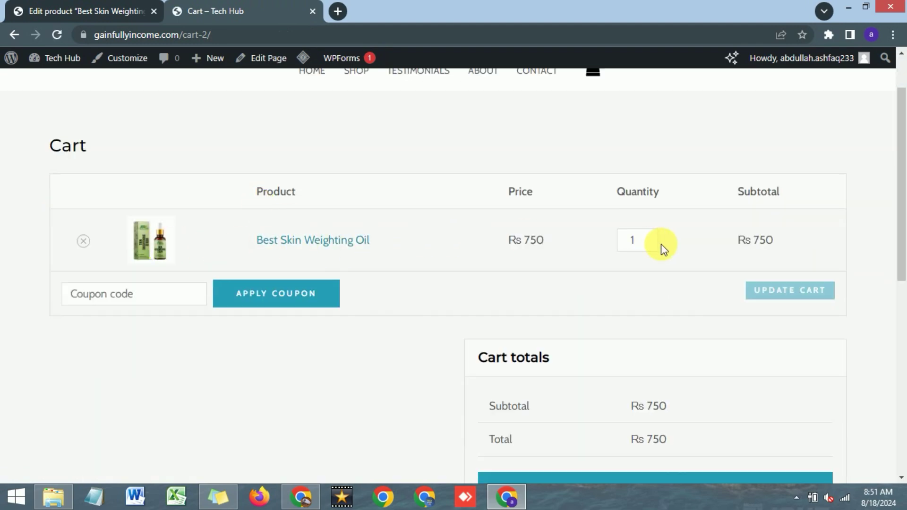
{"action": "left_click", "coordinate": [649, 237]}
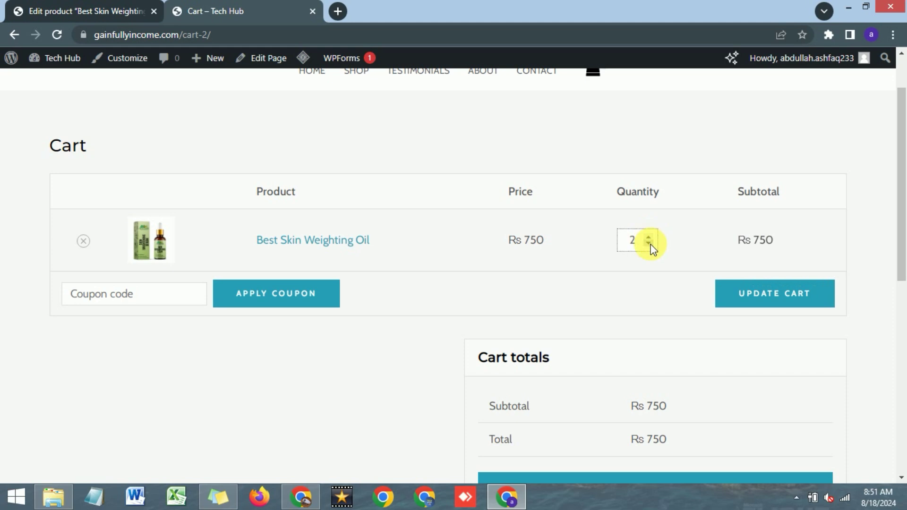
{"action": "left_click", "coordinate": [649, 244]}
Step: Proceed from the cart to checkout and look through the billing details form and order summary
{"action": "scroll", "coordinate": [441, 284], "scroll_direction": "down", "scroll_amount": 4}
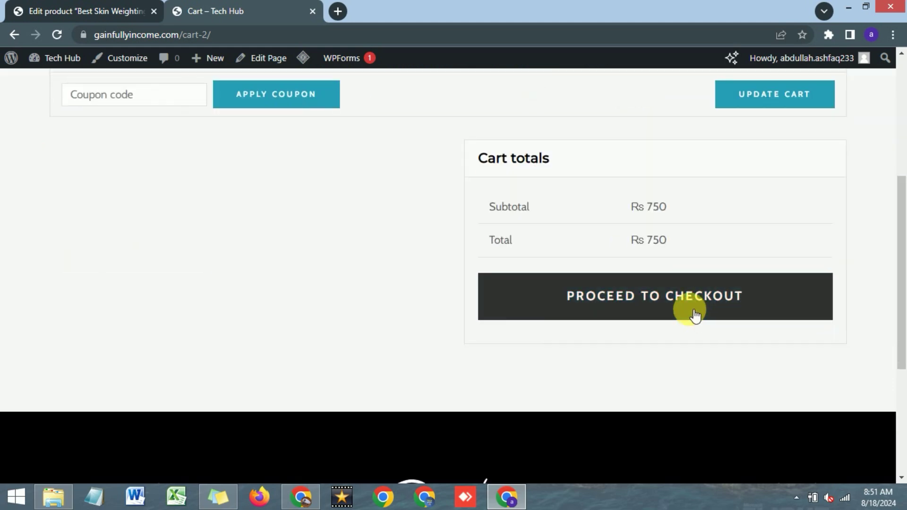
{"action": "left_click", "coordinate": [695, 315]}
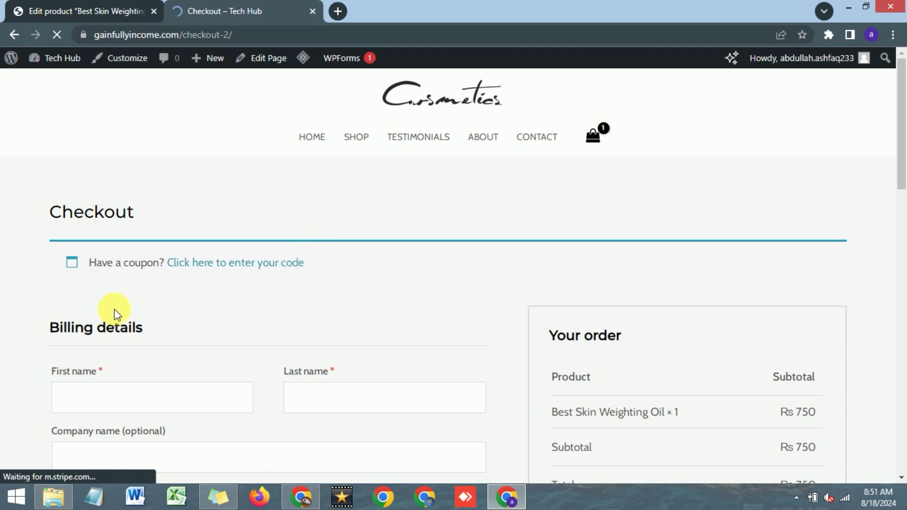
{"action": "scroll", "coordinate": [142, 284], "scroll_direction": "down", "scroll_amount": 9}
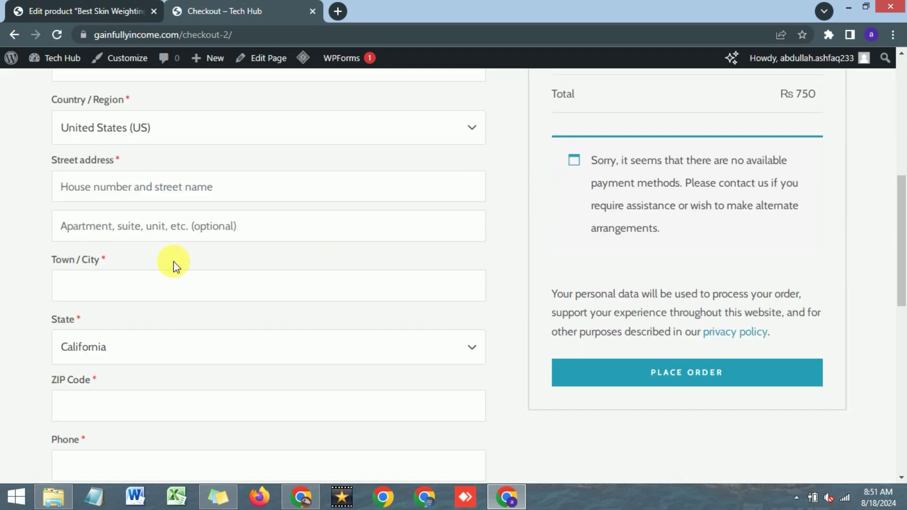
{"action": "scroll", "coordinate": [174, 261], "scroll_direction": "down", "scroll_amount": 8}
{"action": "scroll", "coordinate": [178, 265], "scroll_direction": "up", "scroll_amount": 9}
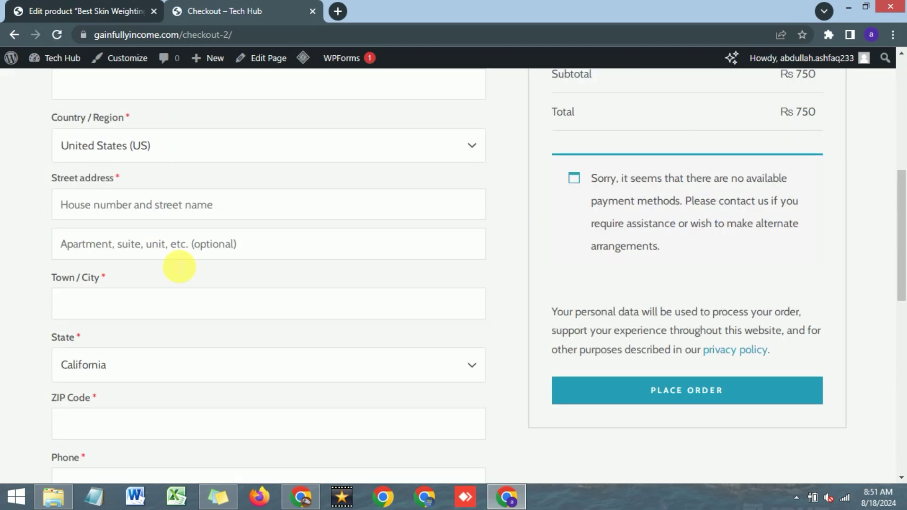
{"action": "scroll", "coordinate": [178, 266], "scroll_direction": "up", "scroll_amount": 4}
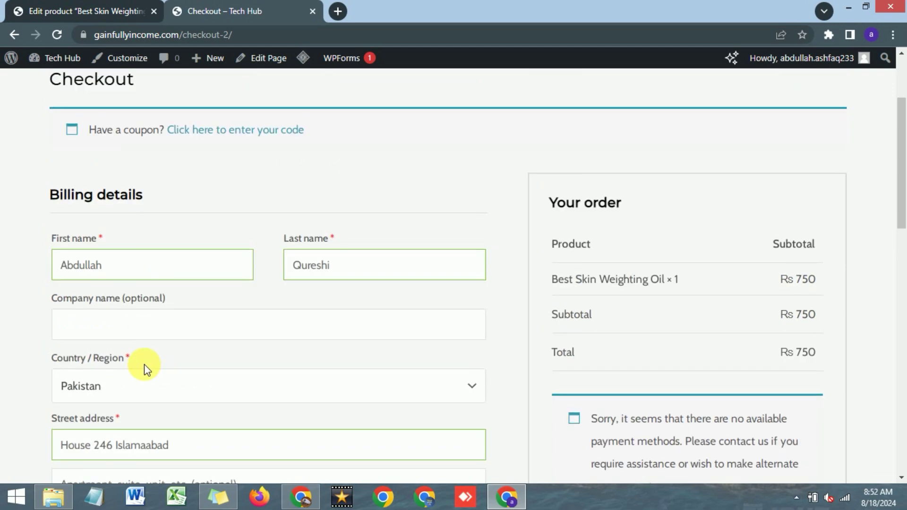
Step: Check the filled-in billing details, place the test order and decline saving the address in the browser
{"action": "scroll", "coordinate": [125, 265], "scroll_direction": "down", "scroll_amount": 1}
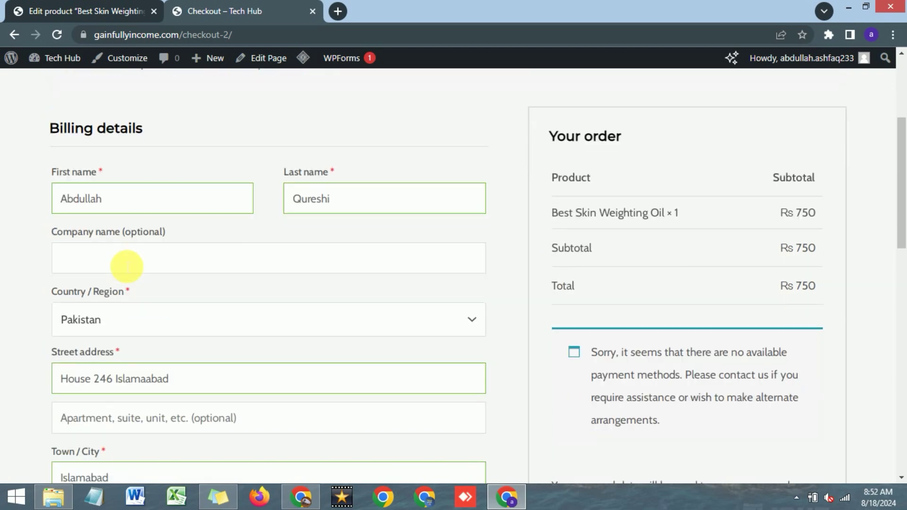
{"action": "scroll", "coordinate": [126, 266], "scroll_direction": "up", "scroll_amount": 1}
{"action": "scroll", "coordinate": [633, 307], "scroll_direction": "down", "scroll_amount": 3}
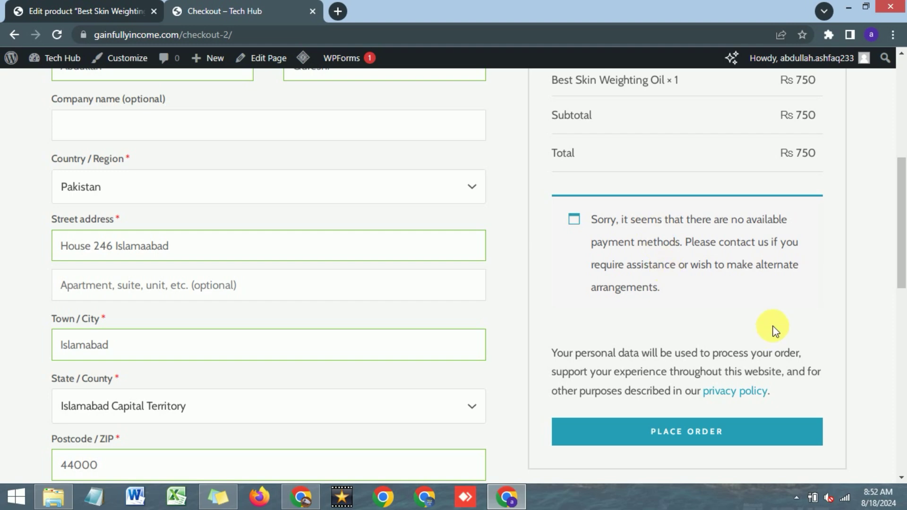
{"action": "left_click", "coordinate": [705, 435]}
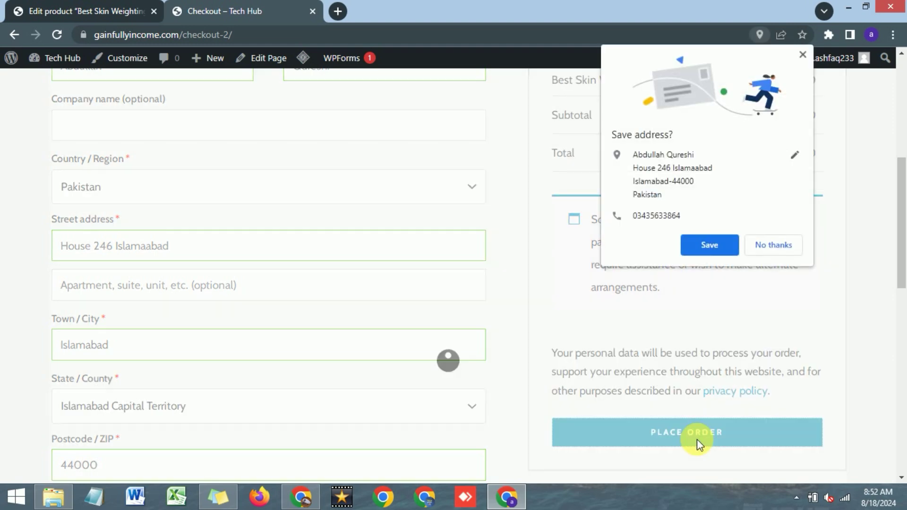
{"action": "left_click", "coordinate": [770, 250]}
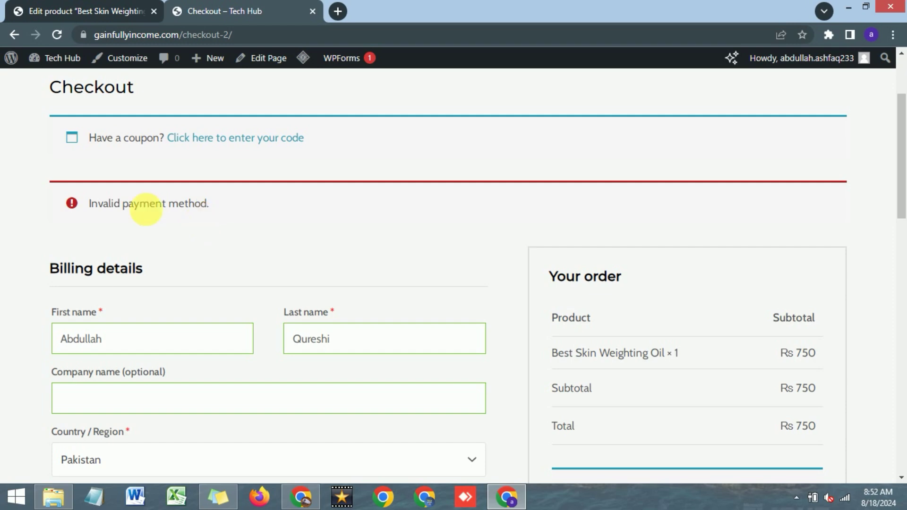
Step: Examine the error notice and the payment section of the order summary on the checkout page
{"action": "left_click_drag", "start_coordinate": [88, 203], "coordinate": [199, 206]}
{"action": "scroll", "coordinate": [601, 293], "scroll_direction": "down", "scroll_amount": 4}
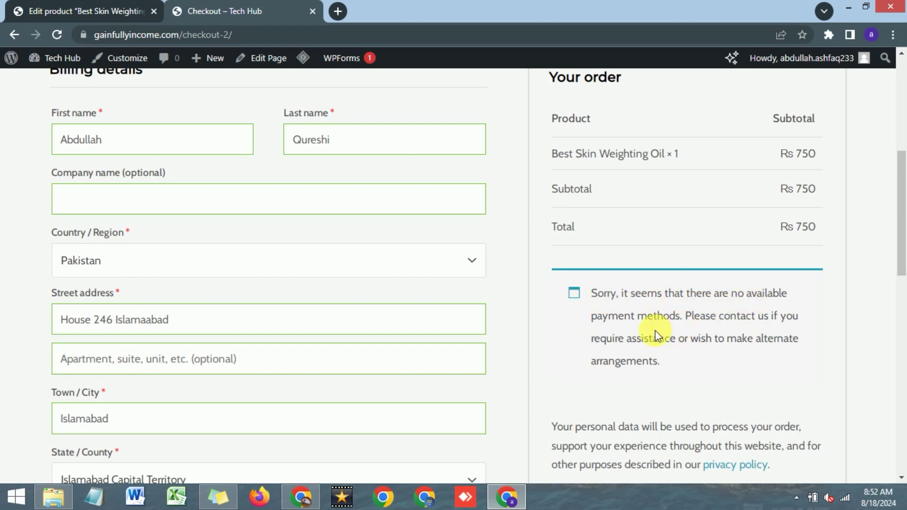
{"action": "scroll", "coordinate": [655, 333], "scroll_direction": "up", "scroll_amount": 1}
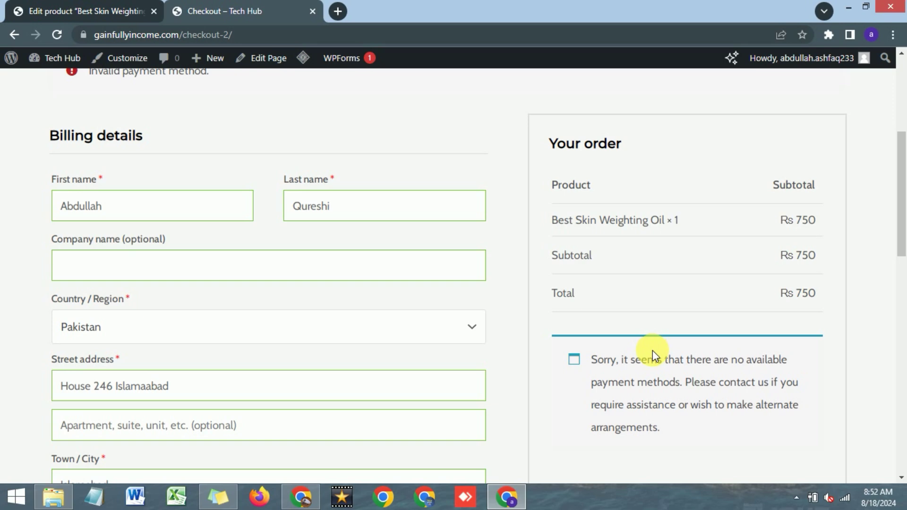
{"action": "scroll", "coordinate": [649, 352], "scroll_direction": "up", "scroll_amount": 2}
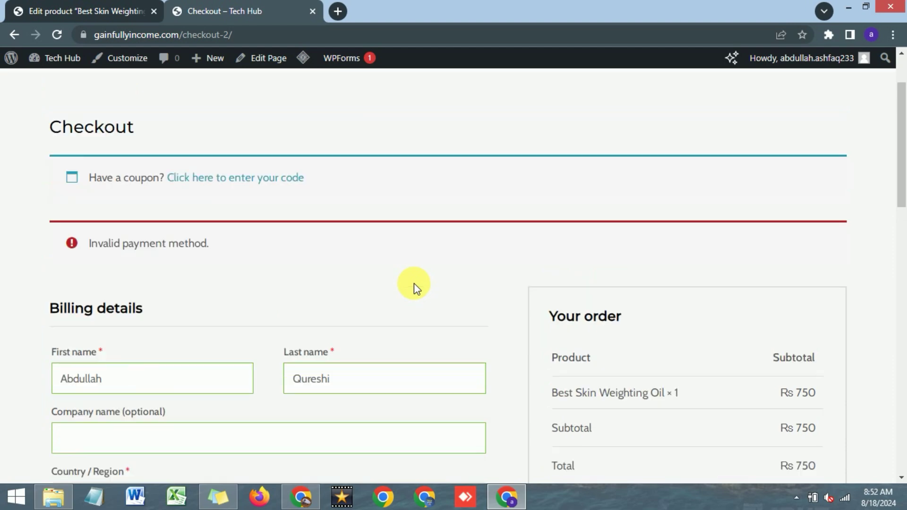
{"action": "scroll", "coordinate": [414, 282], "scroll_direction": "up", "scroll_amount": 2}
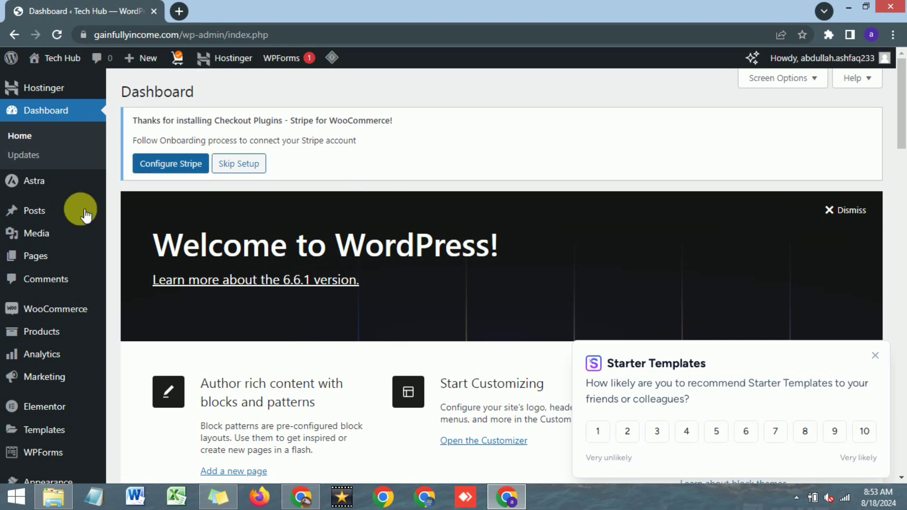
Step: Open the general WooCommerce settings at the Store Address section
{"action": "mouse_move", "coordinate": [41, 309]}
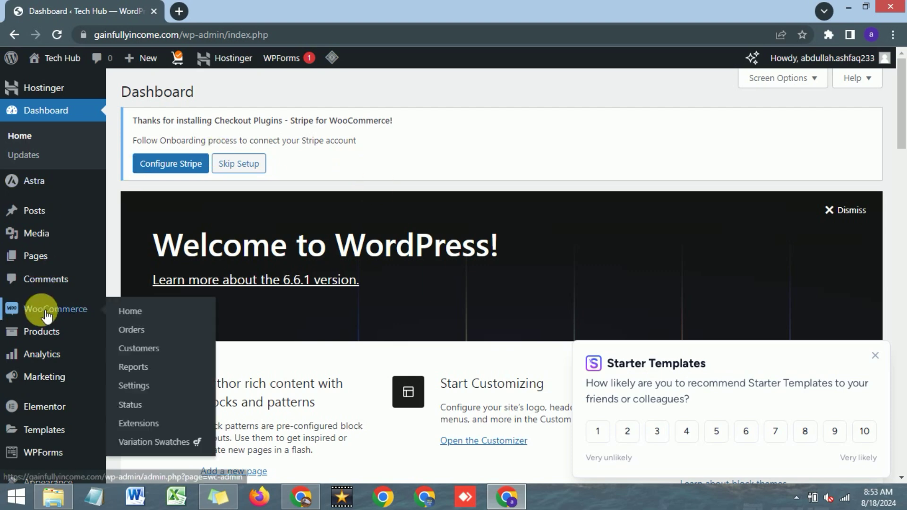
{"action": "left_click", "coordinate": [132, 395]}
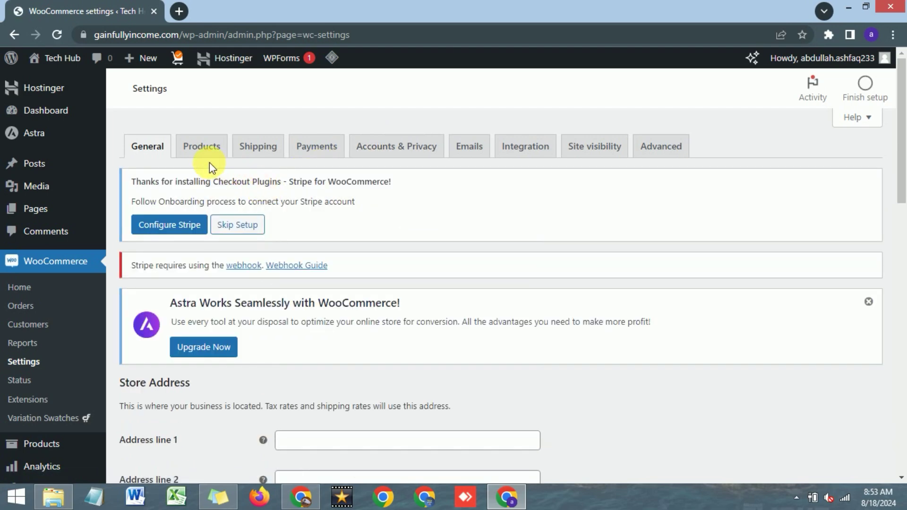
{"action": "scroll", "coordinate": [209, 162], "scroll_direction": "down", "scroll_amount": 4}
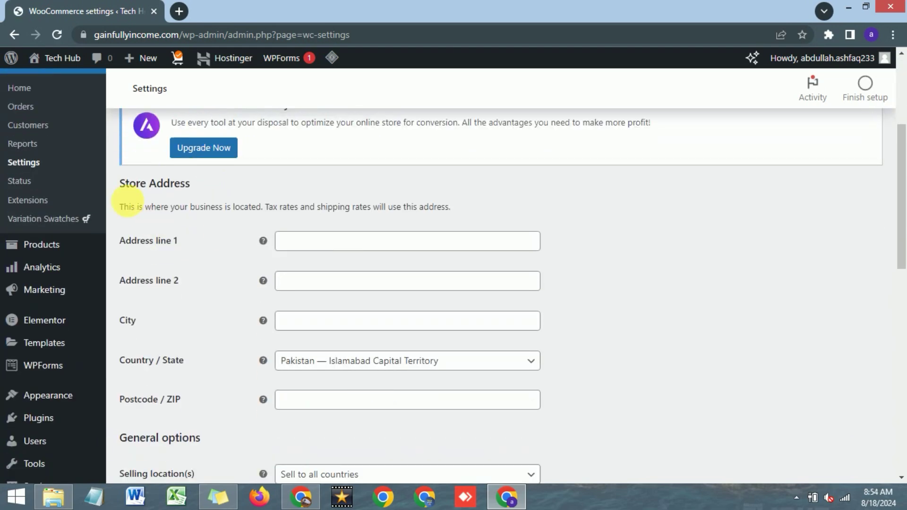
Step: Fill in the first line of the store address with the browser's suggested address
{"action": "left_click_drag", "start_coordinate": [121, 184], "coordinate": [203, 185]}
{"action": "left_click", "coordinate": [257, 187]}
{"action": "left_click", "coordinate": [316, 255]}
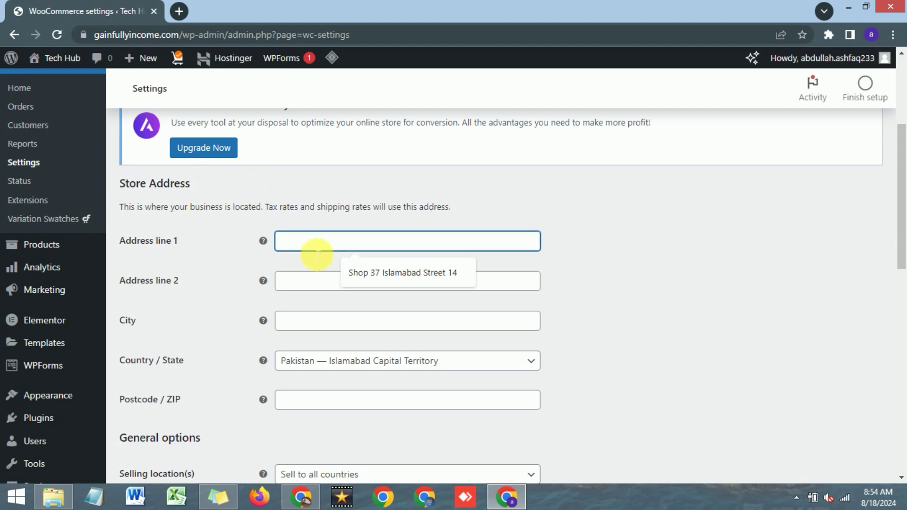
{"action": "left_click", "coordinate": [380, 274]}
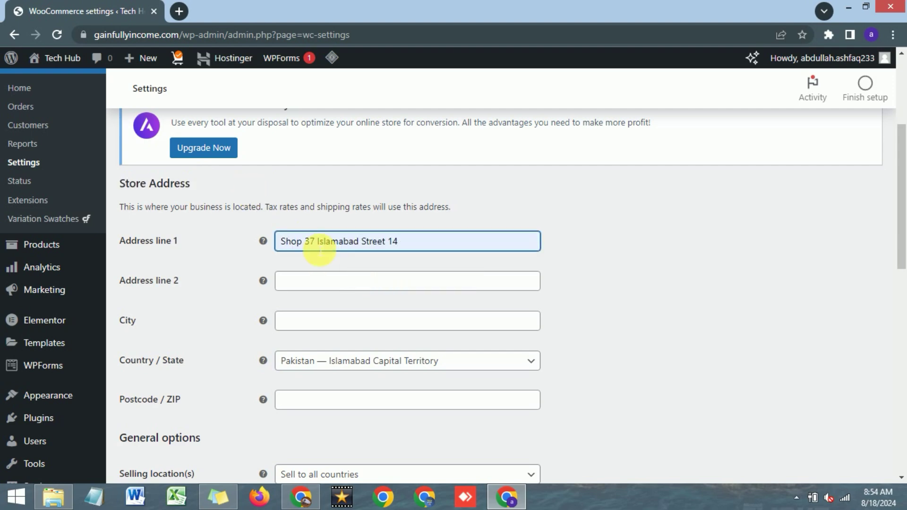
Step: Set the selling locations to specific countries only and choose Pakistan as the country
{"action": "scroll", "coordinate": [606, 233], "scroll_direction": "down", "scroll_amount": 5}
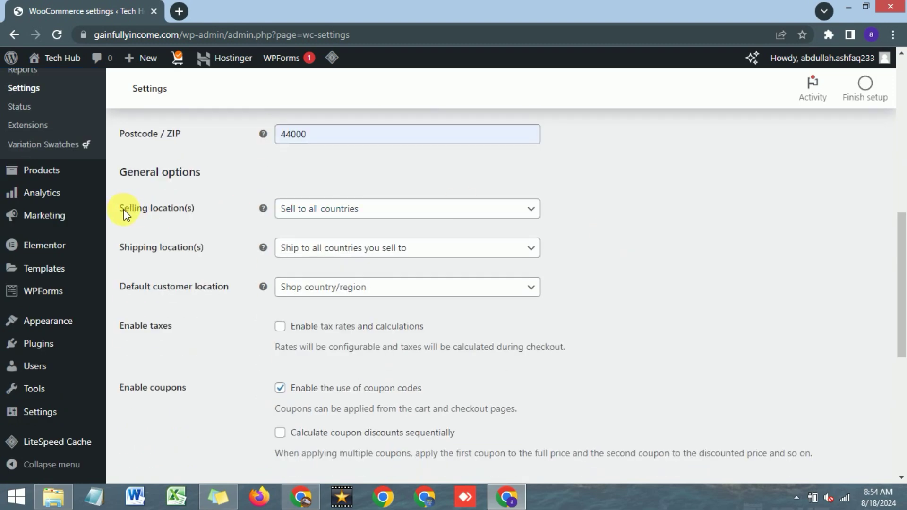
{"action": "left_click", "coordinate": [340, 215]}
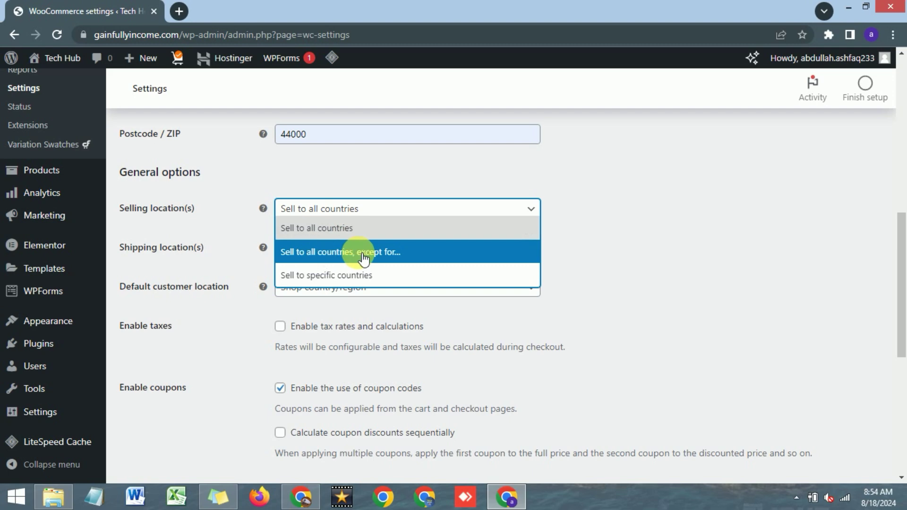
{"action": "left_click", "coordinate": [340, 279]}
{"action": "left_click", "coordinate": [337, 256]}
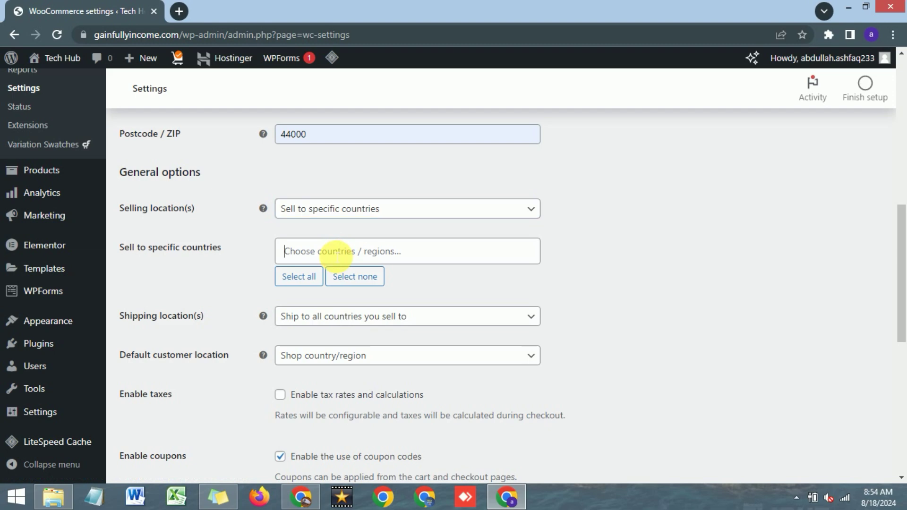
{"action": "type", "text": "pak"}
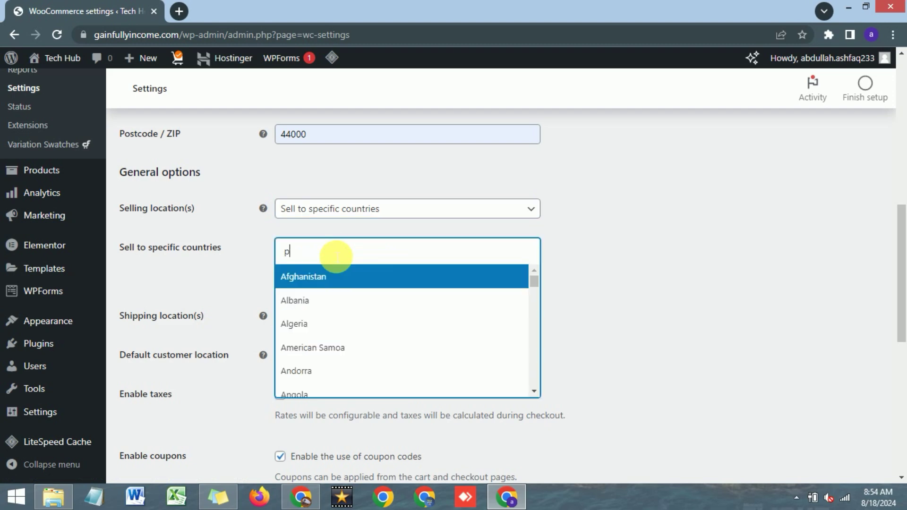
{"action": "left_click", "coordinate": [336, 287]}
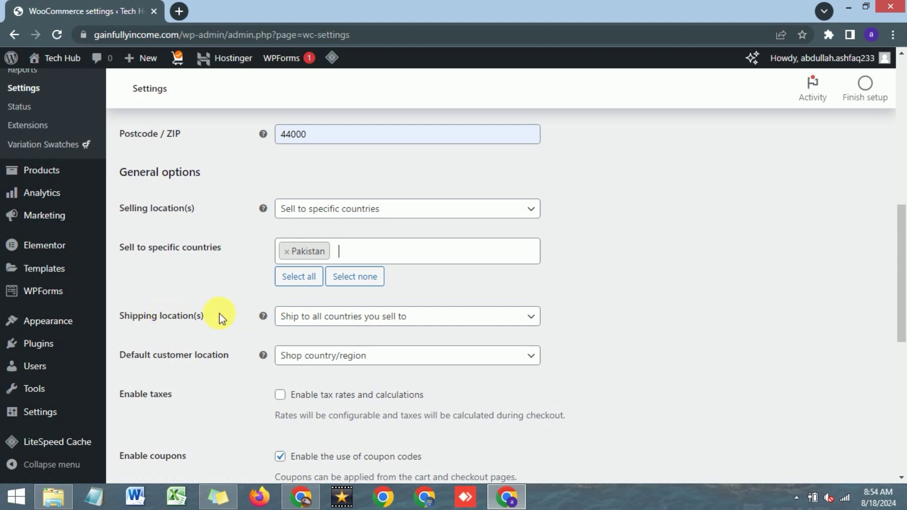
Step: Check the available shipping location choices, and review the tax, coupon and currency options
{"action": "left_click", "coordinate": [308, 318]}
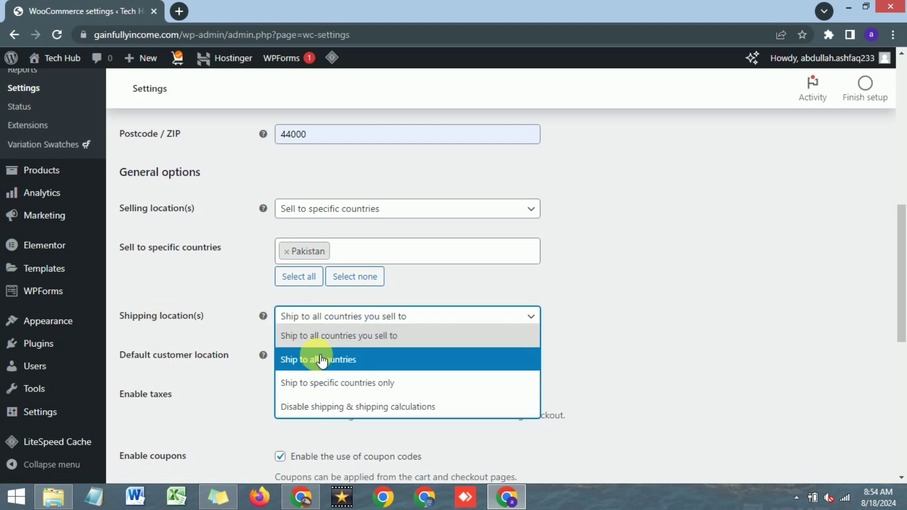
{"action": "left_click", "coordinate": [595, 307]}
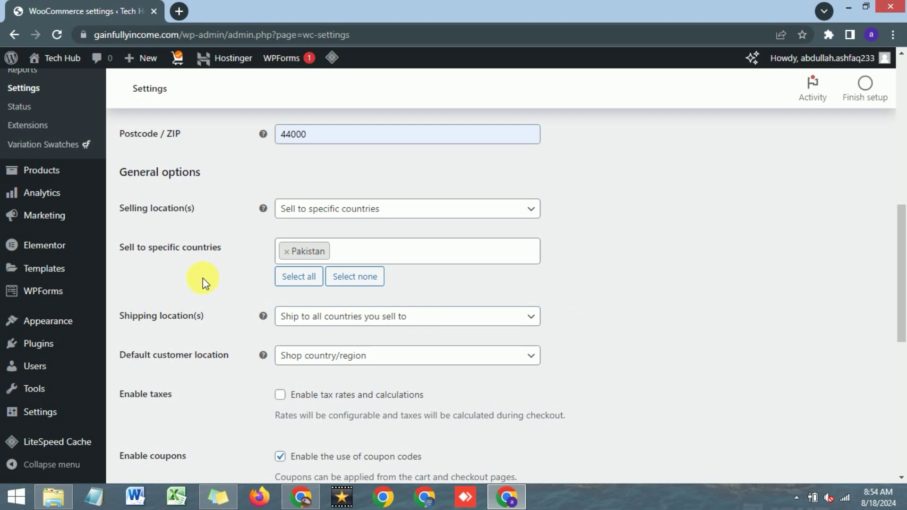
{"action": "scroll", "coordinate": [203, 278], "scroll_direction": "down", "scroll_amount": 3}
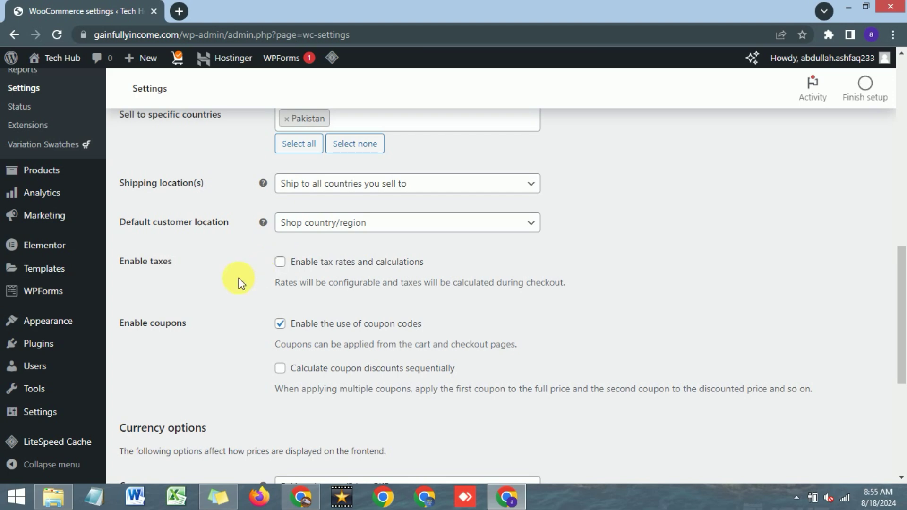
{"action": "scroll", "coordinate": [239, 279], "scroll_direction": "down", "scroll_amount": 1}
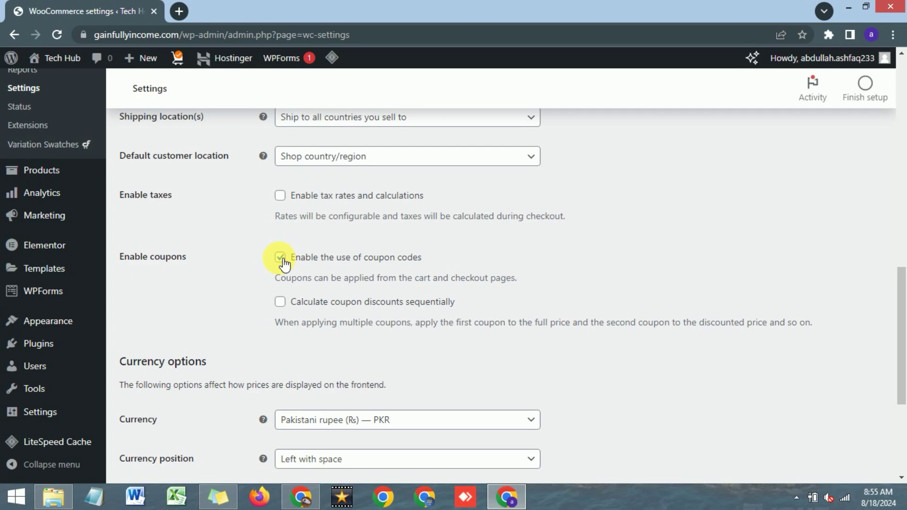
Step: Check the available currency choices, keep the Pakistani rupee, and save the general settings
{"action": "scroll", "coordinate": [248, 261], "scroll_direction": "down", "scroll_amount": 1}
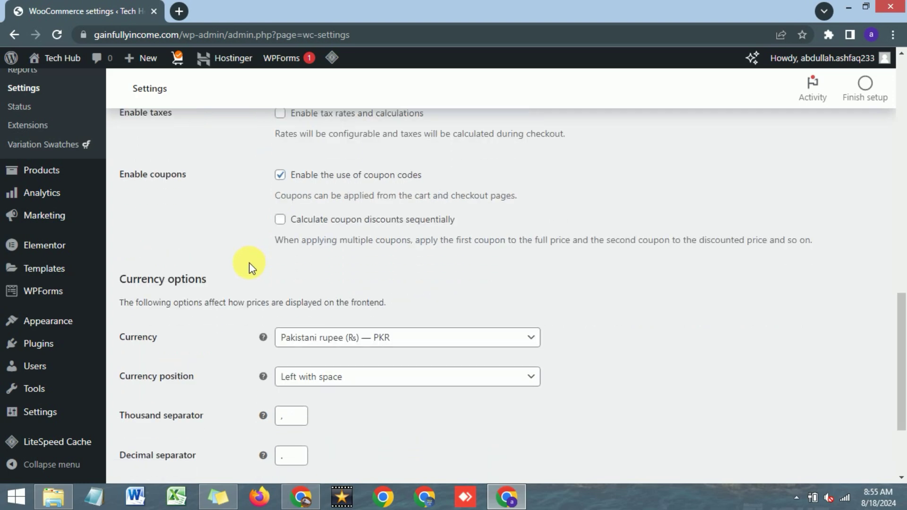
{"action": "scroll", "coordinate": [249, 268], "scroll_direction": "down", "scroll_amount": 2}
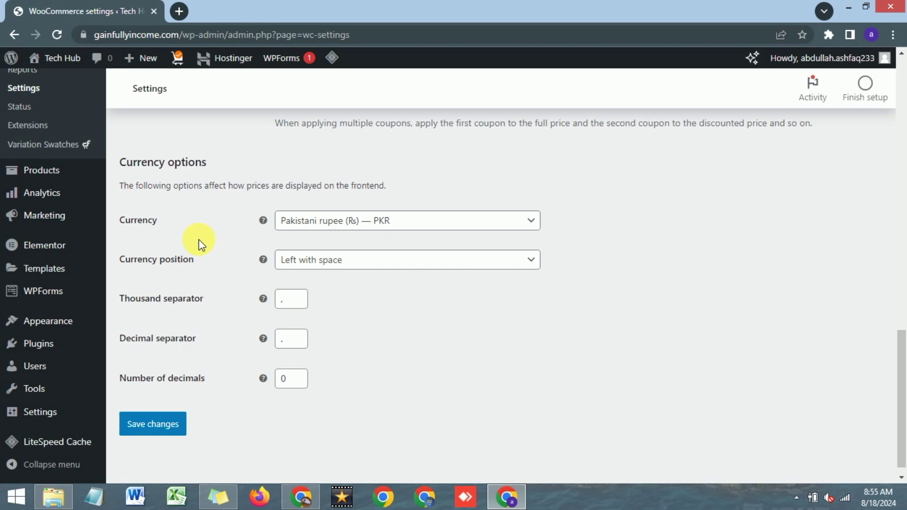
{"action": "left_click", "coordinate": [325, 226]}
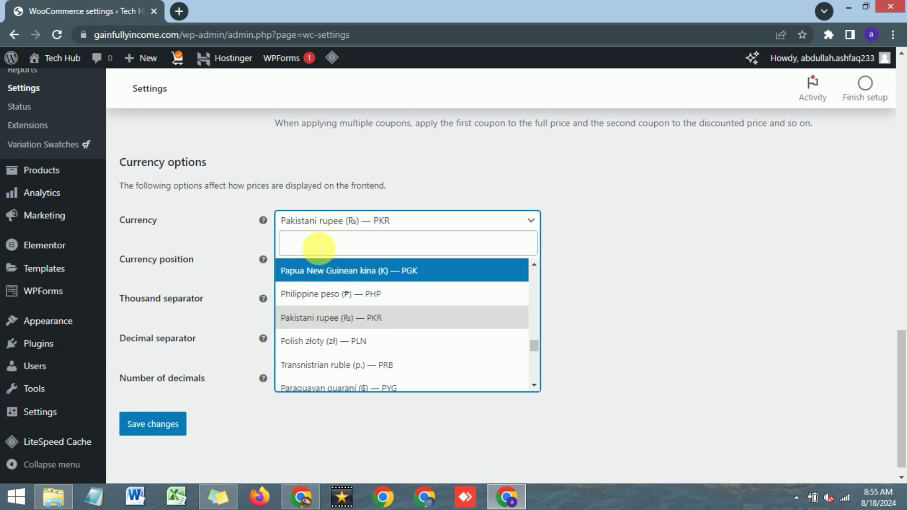
{"action": "left_click", "coordinate": [453, 185]}
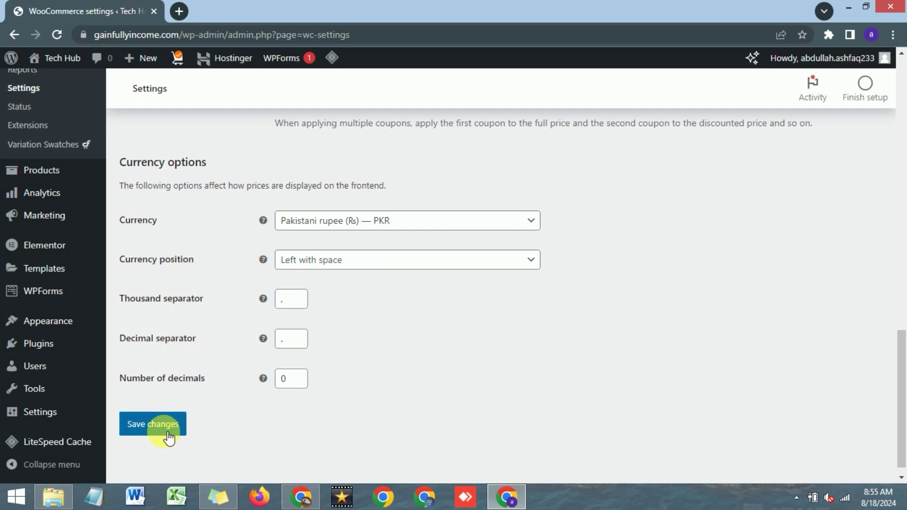
{"action": "left_click", "coordinate": [151, 420]}
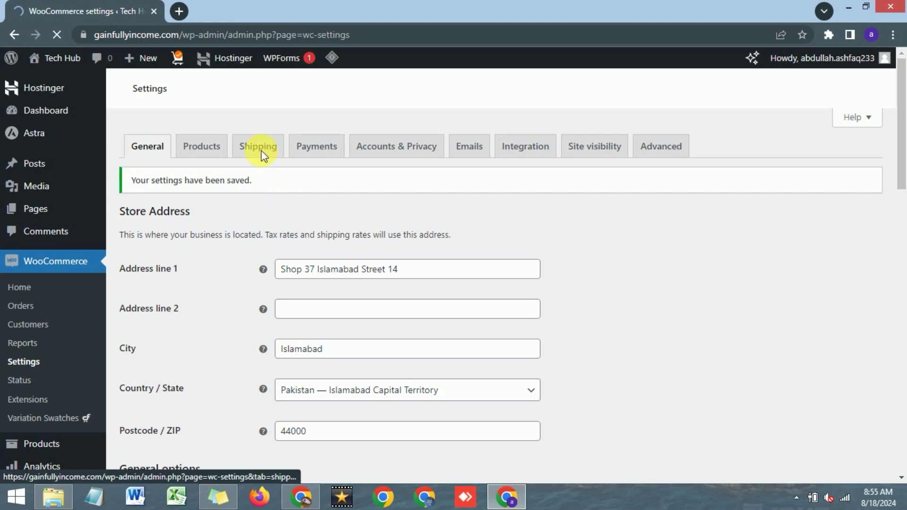
Step: Add a new shipping zone named Free Shipping in the Shipping settings
{"action": "left_click", "coordinate": [264, 153]}
{"action": "scroll", "coordinate": [330, 237], "scroll_direction": "down", "scroll_amount": 5}
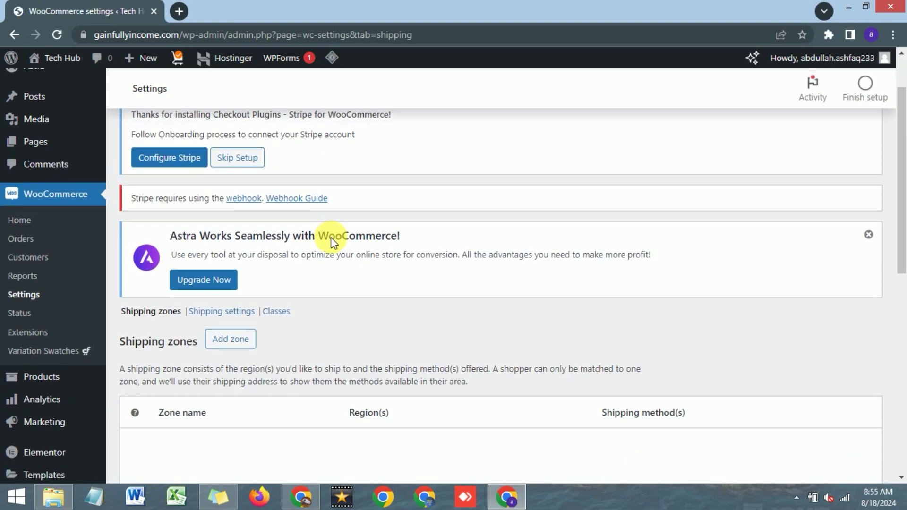
{"action": "scroll", "coordinate": [335, 241], "scroll_direction": "down", "scroll_amount": 6}
{"action": "scroll", "coordinate": [354, 243], "scroll_direction": "up", "scroll_amount": 5}
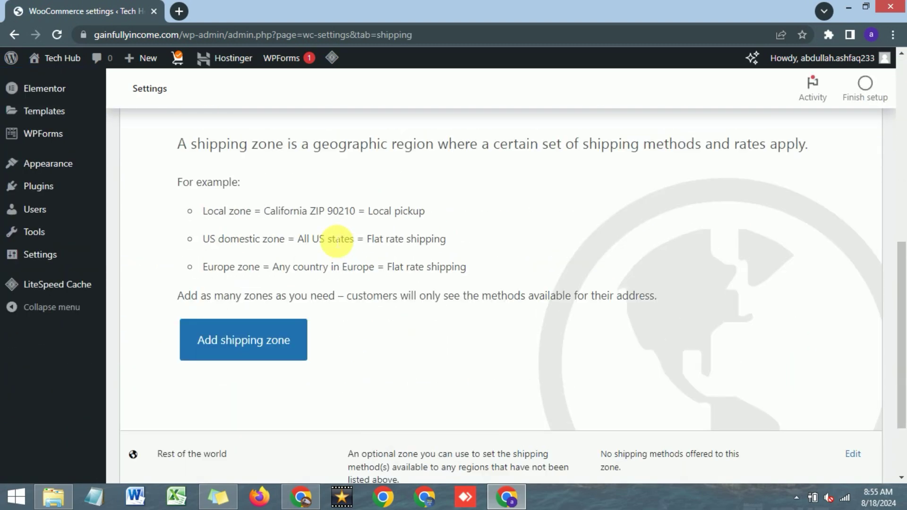
{"action": "scroll", "coordinate": [333, 241], "scroll_direction": "down", "scroll_amount": 4}
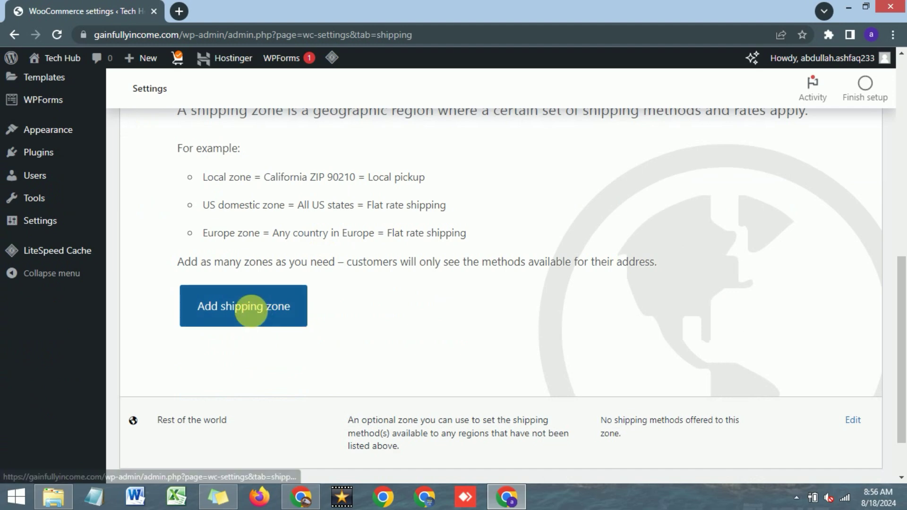
{"action": "left_click", "coordinate": [258, 316]}
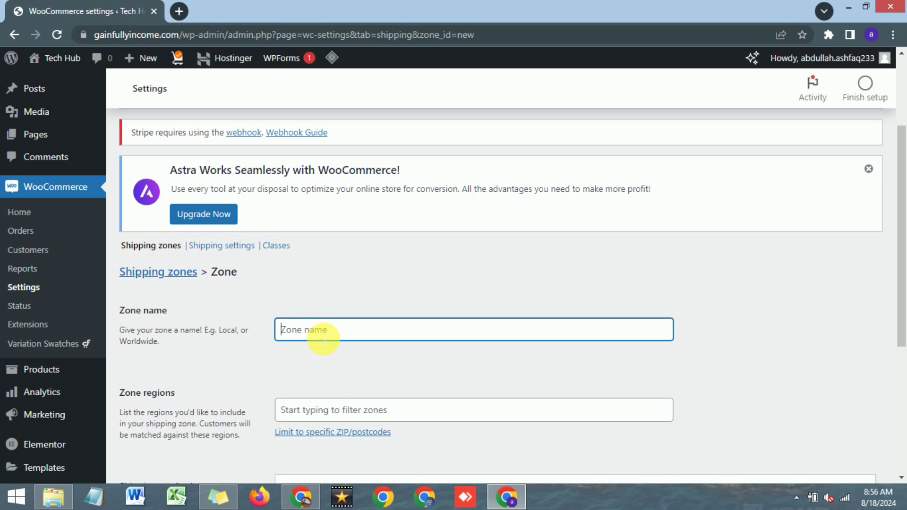
{"action": "type", "text": "Free Shi"}
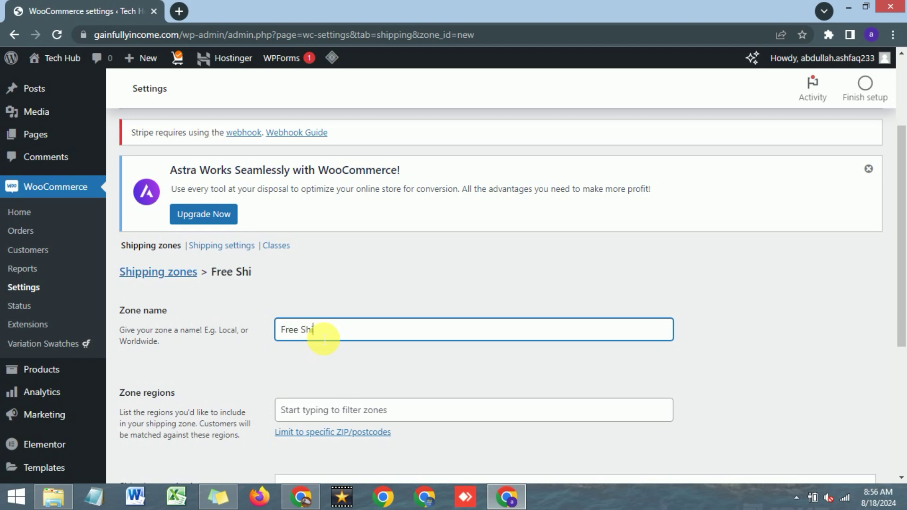
{"action": "type", "text": "pping"}
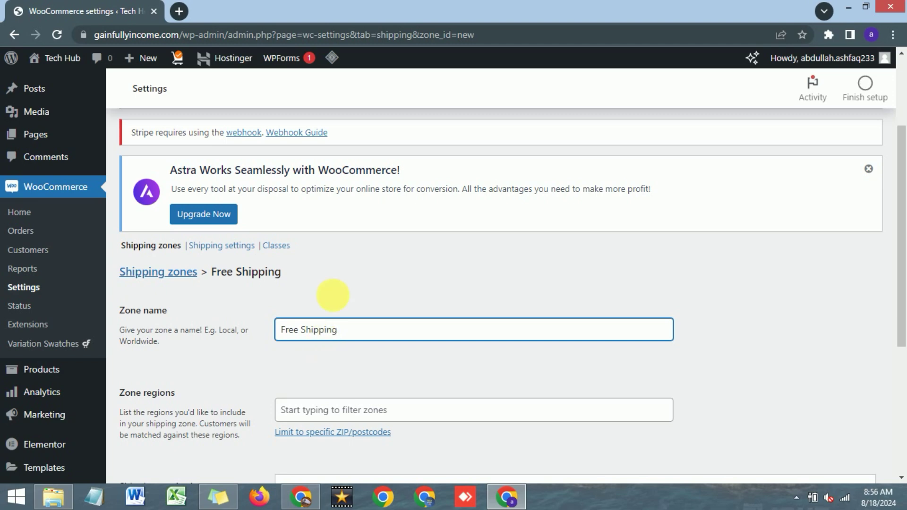
Step: Add Asia and Pakistan to the zone regions of the Free Shipping zone
{"action": "scroll", "coordinate": [365, 287], "scroll_direction": "down", "scroll_amount": 2}
{"action": "scroll", "coordinate": [364, 284], "scroll_direction": "down", "scroll_amount": 3}
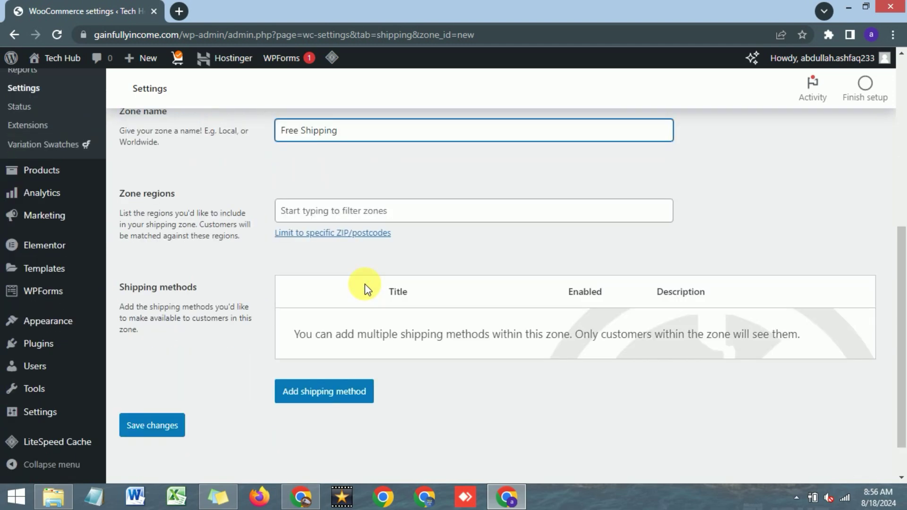
{"action": "left_click", "coordinate": [372, 211]}
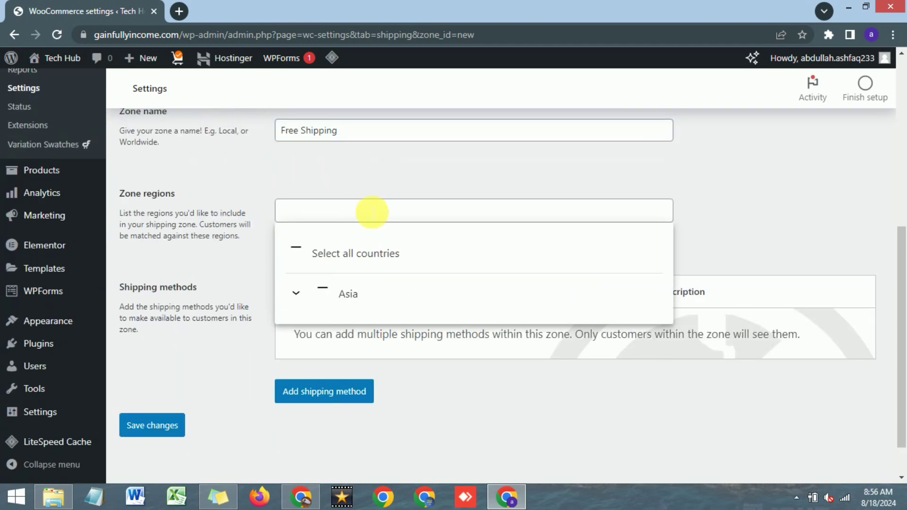
{"action": "left_click", "coordinate": [371, 176]}
{"action": "scroll", "coordinate": [368, 212], "scroll_direction": "up", "scroll_amount": 2}
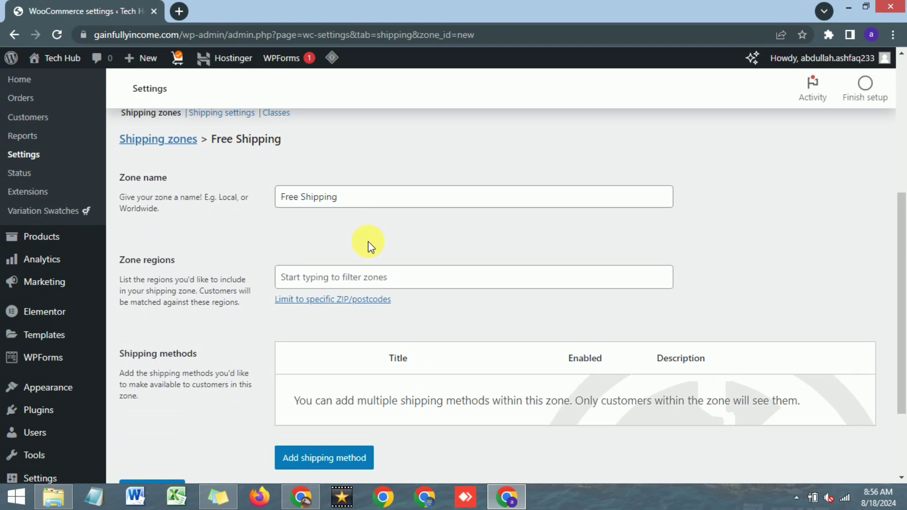
{"action": "left_click", "coordinate": [346, 279]}
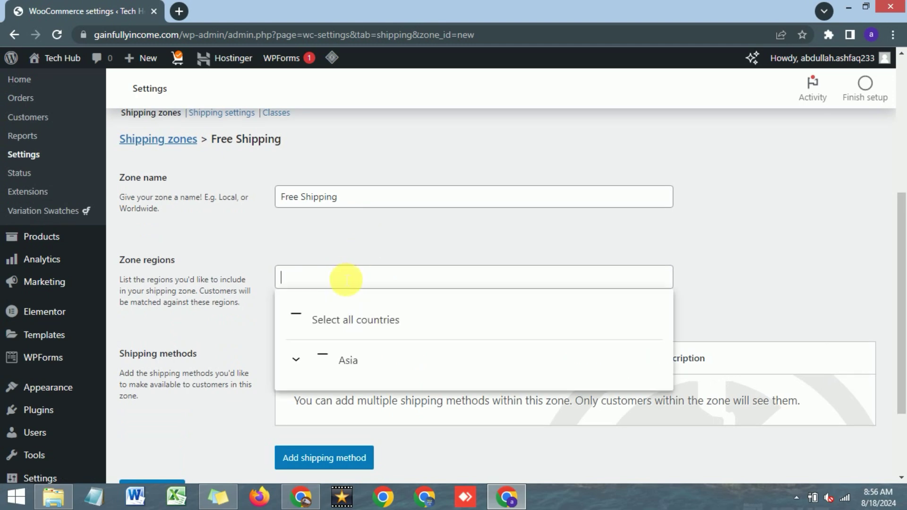
{"action": "left_click", "coordinate": [348, 360]}
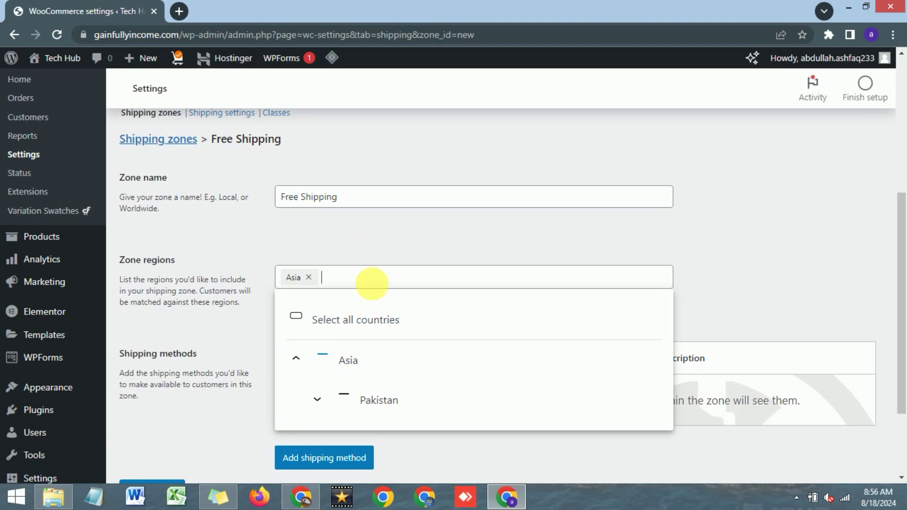
{"action": "left_click", "coordinate": [373, 402]}
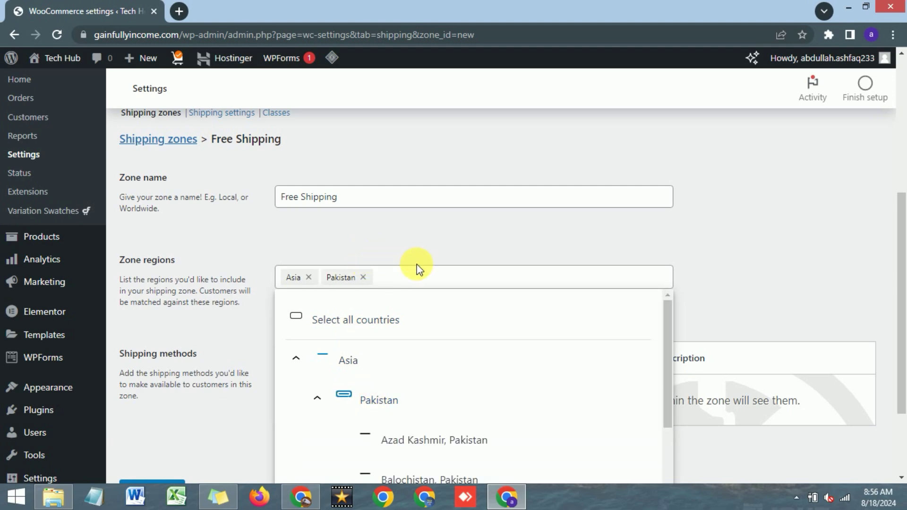
Step: Add Islamabad Capital Territory, Pakistan to the zone regions and save the shipping zone
{"action": "scroll", "coordinate": [432, 359], "scroll_direction": "down", "scroll_amount": 2}
{"action": "scroll", "coordinate": [421, 380], "scroll_direction": "down", "scroll_amount": 3}
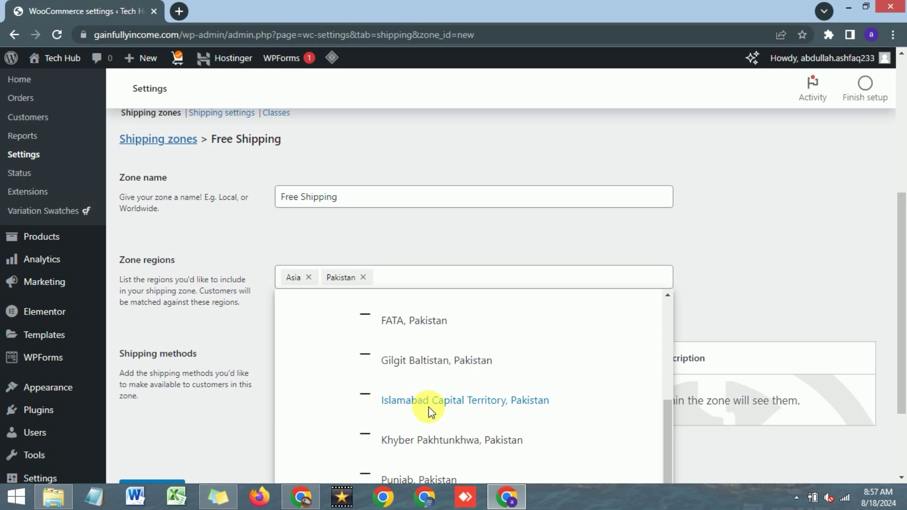
{"action": "left_click", "coordinate": [429, 401]}
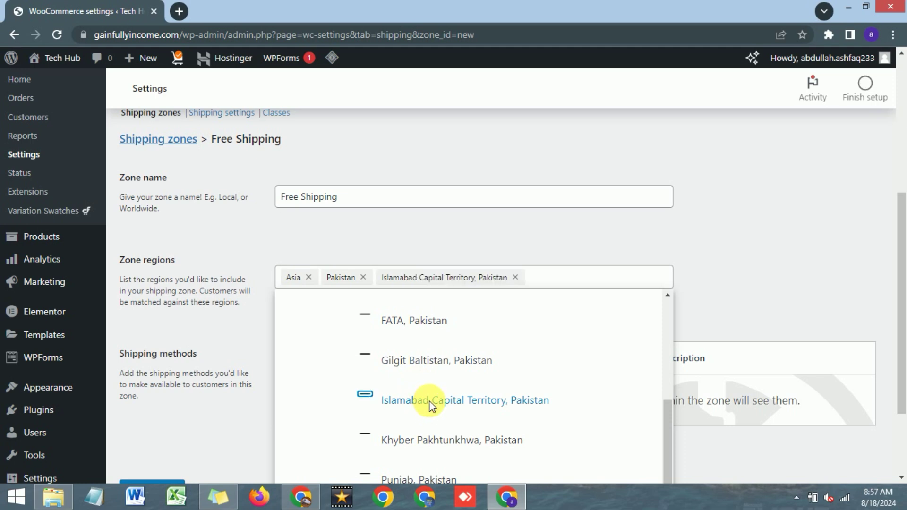
{"action": "left_click", "coordinate": [380, 243]}
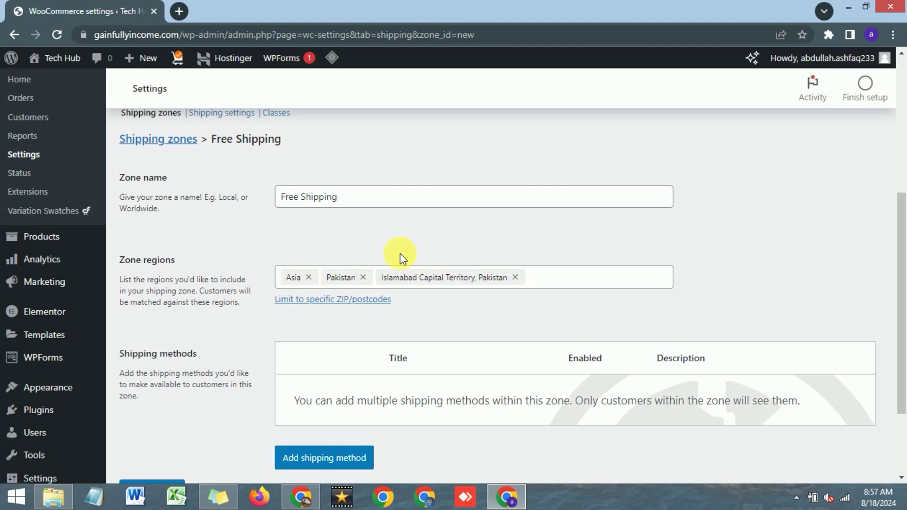
{"action": "scroll", "coordinate": [400, 258], "scroll_direction": "down", "scroll_amount": 3}
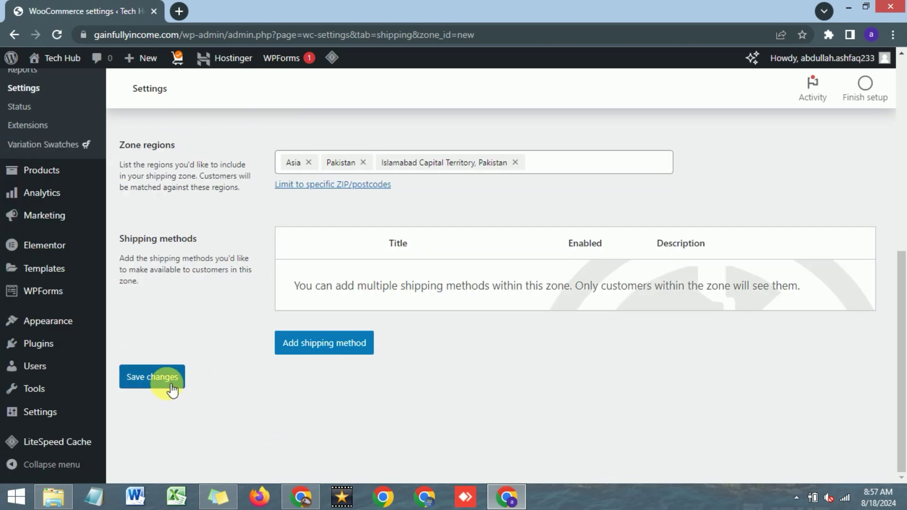
{"action": "left_click", "coordinate": [167, 380]}
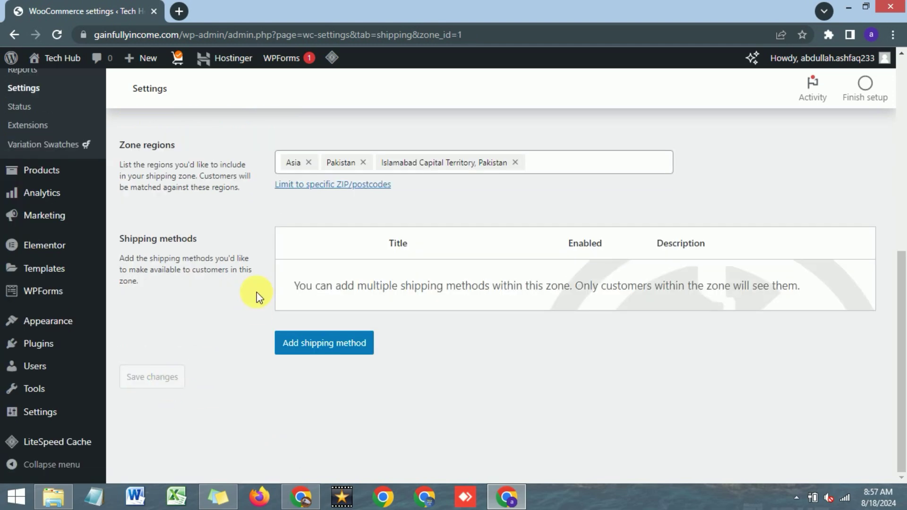
Step: Enable Direct bank transfer among the payment methods in the Payments settings
{"action": "scroll", "coordinate": [257, 293], "scroll_direction": "up", "scroll_amount": 7}
{"action": "scroll", "coordinate": [259, 298], "scroll_direction": "up", "scroll_amount": 1}
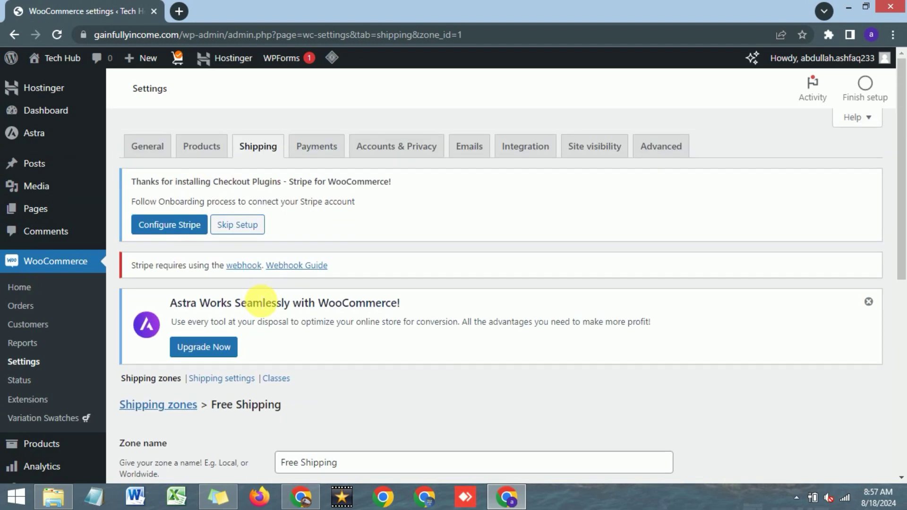
{"action": "left_click", "coordinate": [329, 151]}
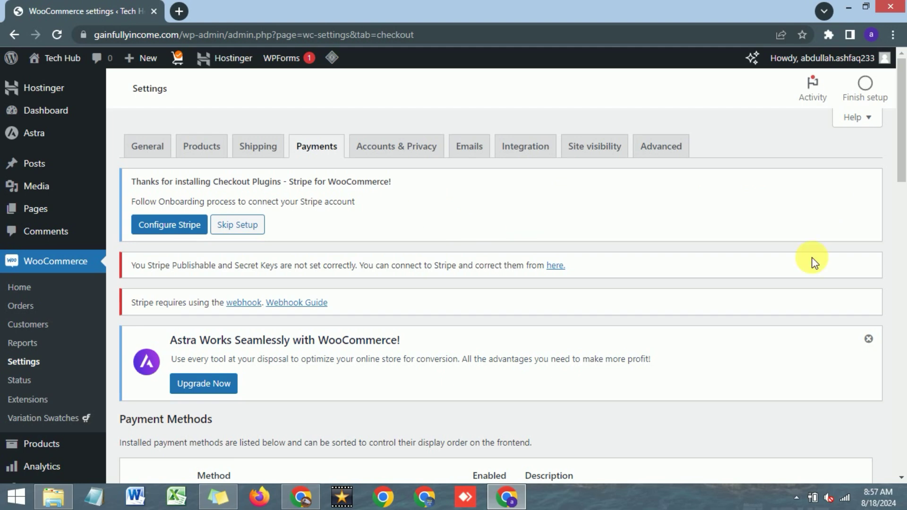
{"action": "scroll", "coordinate": [569, 245], "scroll_direction": "down", "scroll_amount": 4}
{"action": "scroll", "coordinate": [569, 243], "scroll_direction": "down", "scroll_amount": 1}
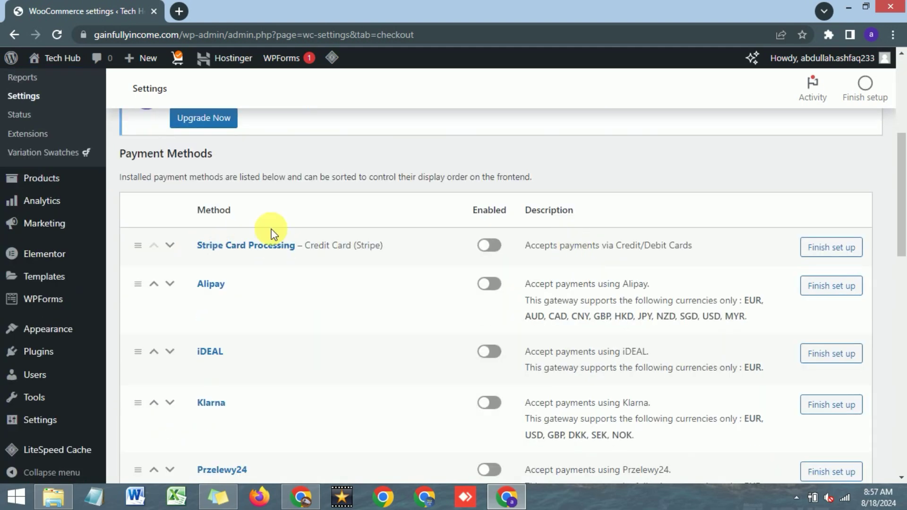
{"action": "scroll", "coordinate": [203, 252], "scroll_direction": "down", "scroll_amount": 1}
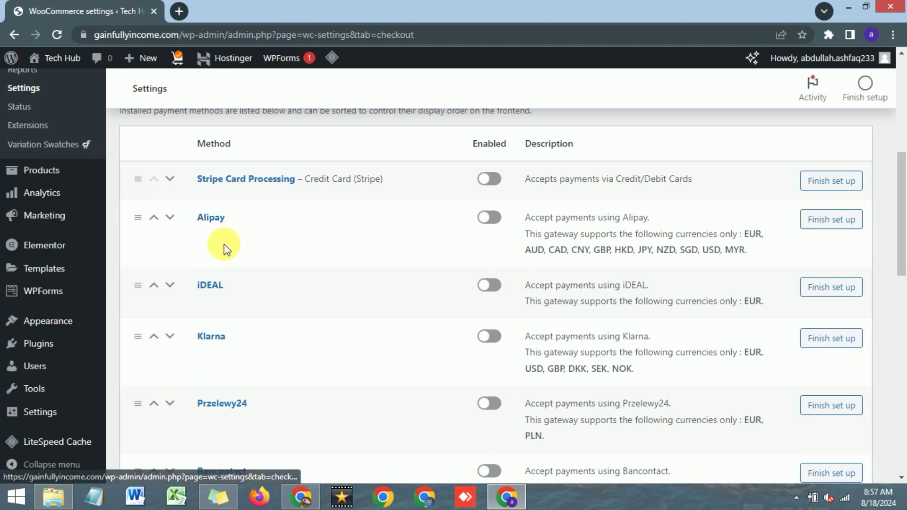
{"action": "scroll", "coordinate": [203, 311], "scroll_direction": "down", "scroll_amount": 2}
{"action": "scroll", "coordinate": [207, 284], "scroll_direction": "down", "scroll_amount": 1}
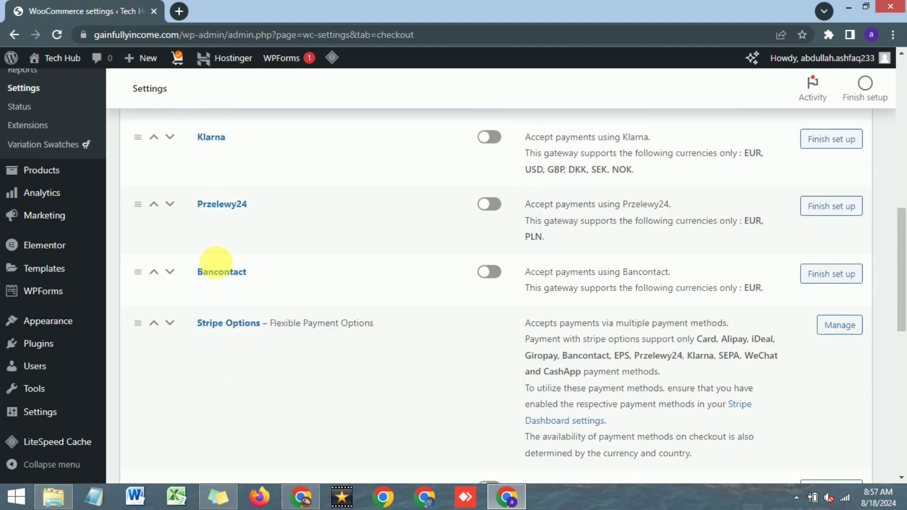
{"action": "scroll", "coordinate": [231, 253], "scroll_direction": "down", "scroll_amount": 3}
{"action": "scroll", "coordinate": [232, 249], "scroll_direction": "down", "scroll_amount": 3}
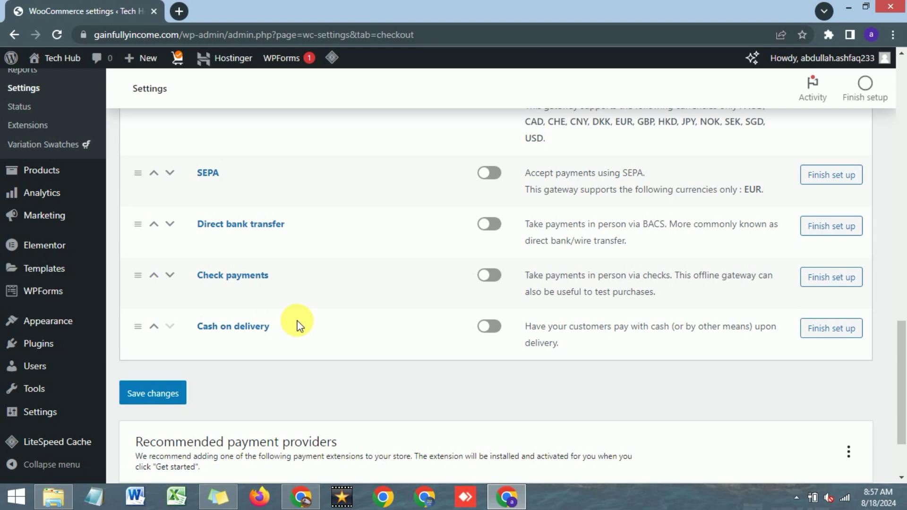
{"action": "left_click", "coordinate": [491, 225]}
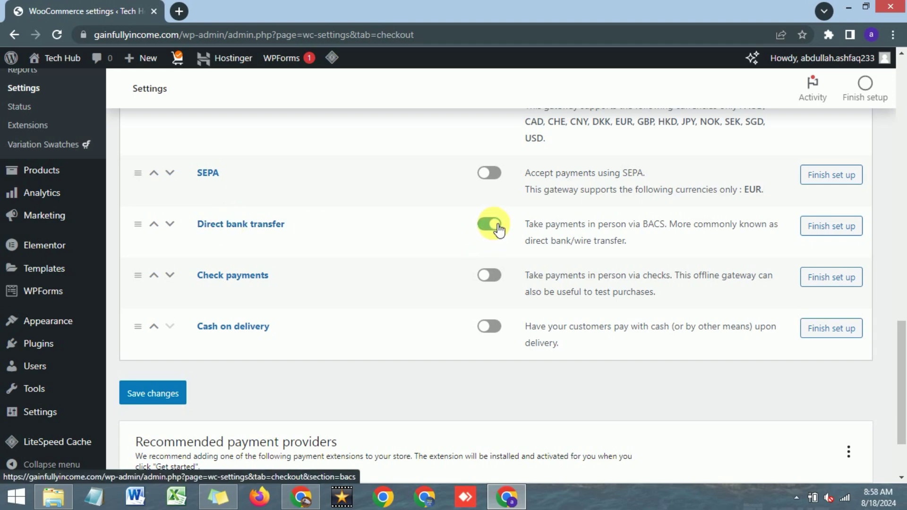
Step: Open the Direct bank transfer setup and review its title, description, instructions and account details fields
{"action": "left_click", "coordinate": [829, 231]}
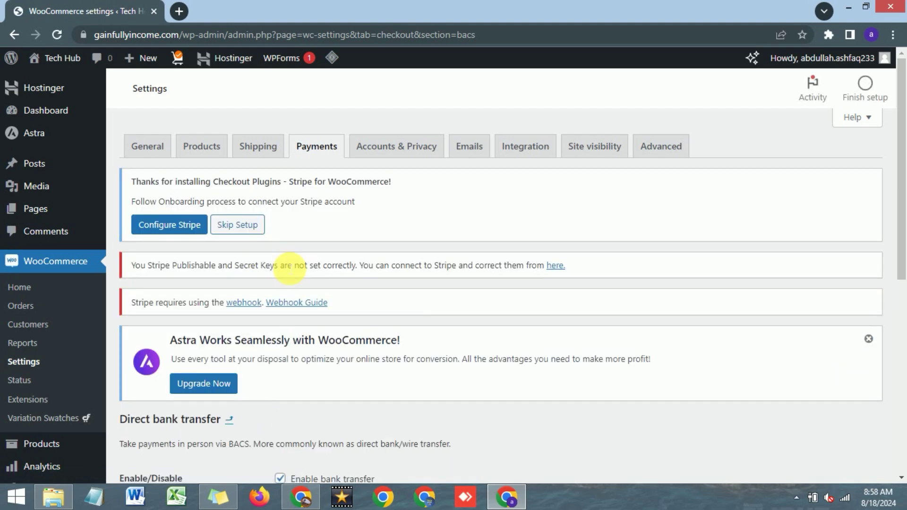
{"action": "scroll", "coordinate": [289, 267], "scroll_direction": "down", "scroll_amount": 5}
{"action": "left_click", "coordinate": [359, 253]}
{"action": "scroll", "coordinate": [290, 257], "scroll_direction": "down", "scroll_amount": 1}
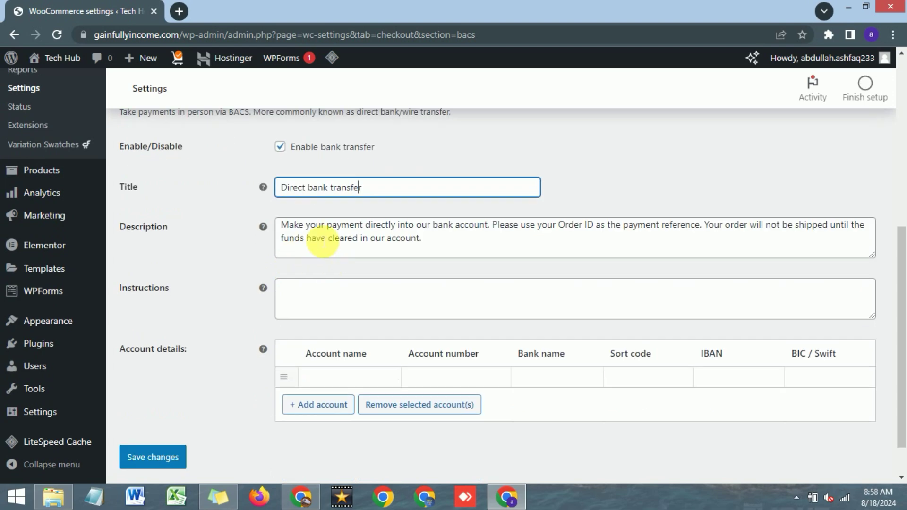
{"action": "left_click", "coordinate": [316, 239]}
{"action": "left_click", "coordinate": [360, 303]}
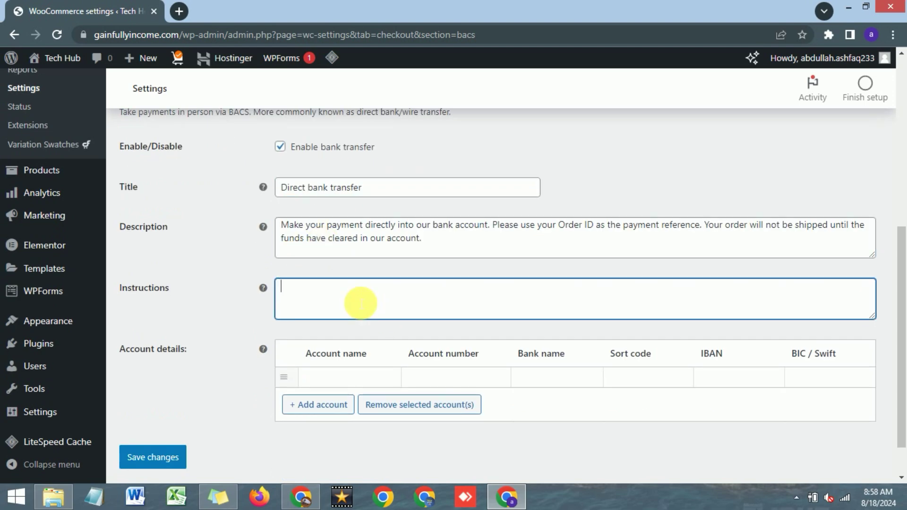
{"action": "scroll", "coordinate": [360, 302], "scroll_direction": "down", "scroll_amount": 1}
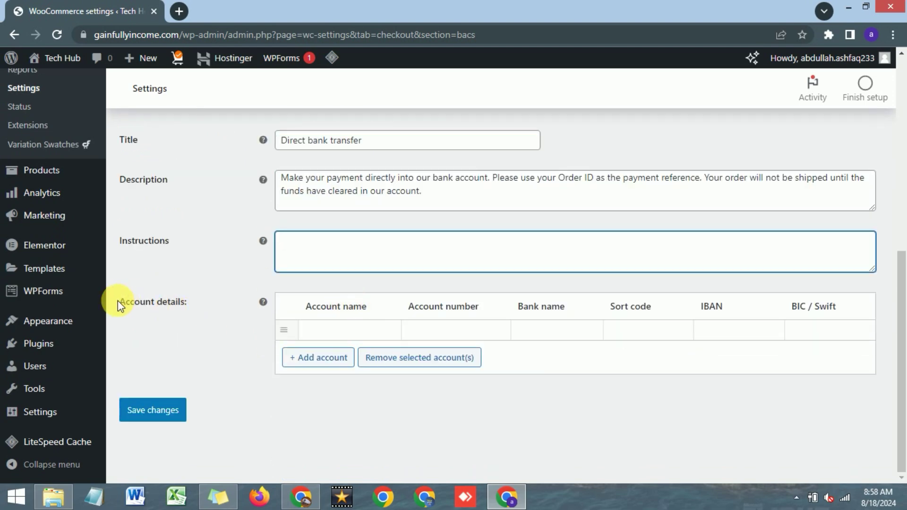
{"action": "left_click_drag", "start_coordinate": [117, 301], "coordinate": [210, 300]}
{"action": "left_click", "coordinate": [211, 302]}
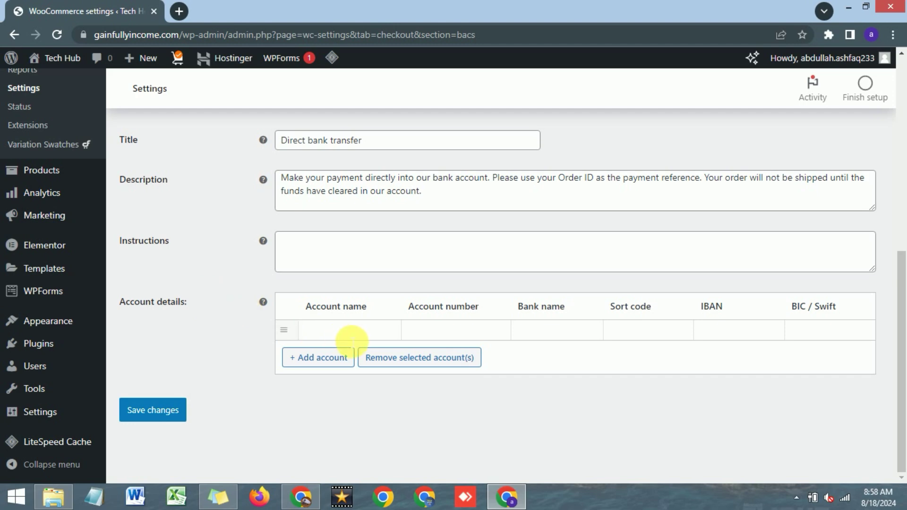
Step: Enter Tech Hub as the account name and fill in the account number in the bank account details
{"action": "left_click", "coordinate": [356, 336]}
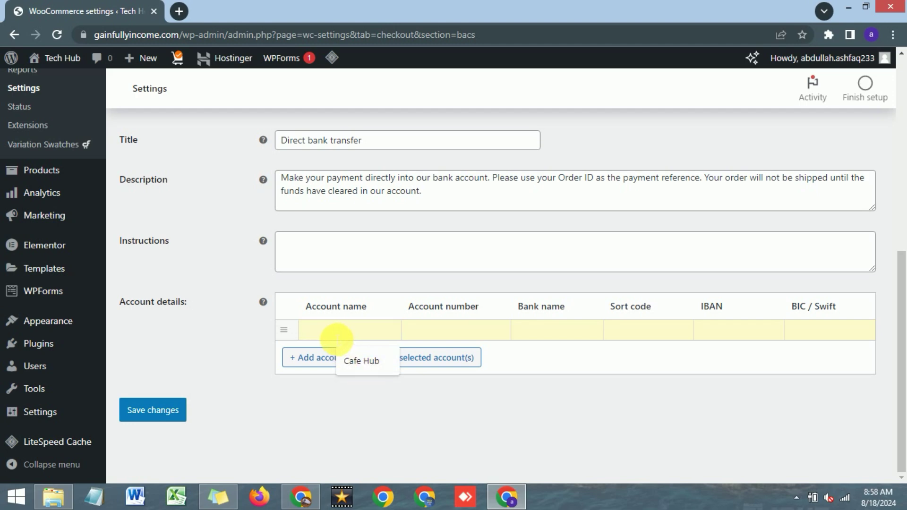
{"action": "type", "text": "Tech "}
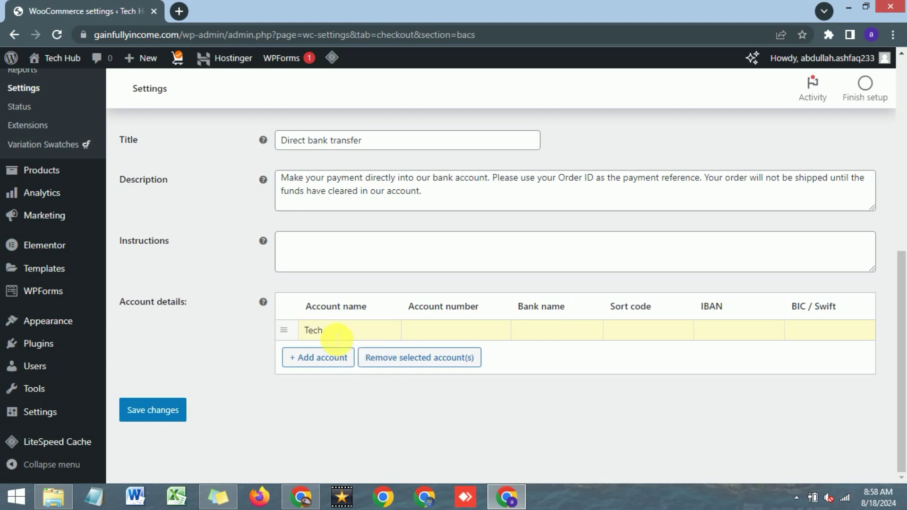
{"action": "type", "text": "Hub"}
{"action": "left_click", "coordinate": [464, 334]}
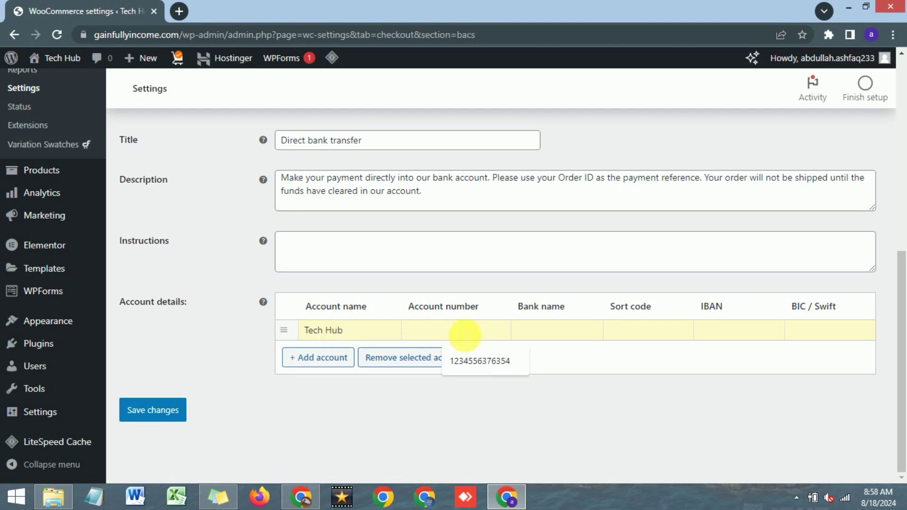
{"action": "left_click", "coordinate": [470, 360]}
{"action": "left_click", "coordinate": [425, 333]}
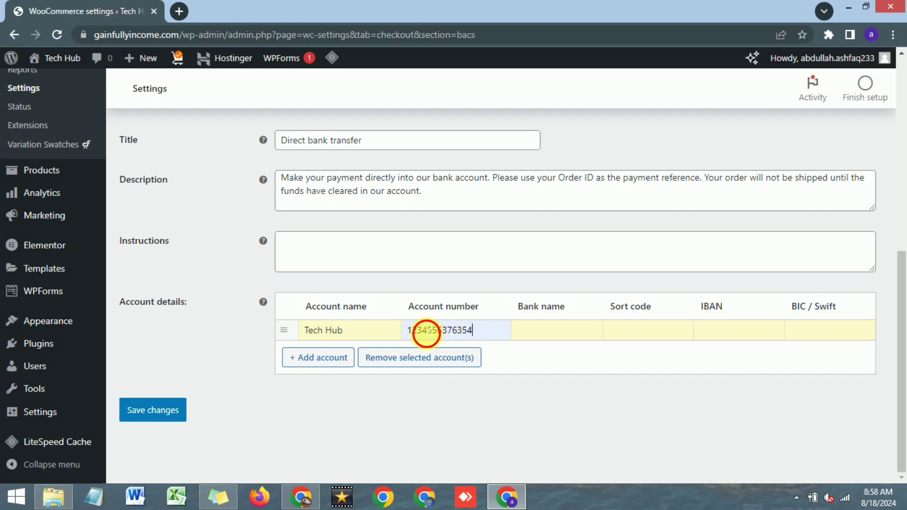
{"action": "left_click", "coordinate": [484, 337]}
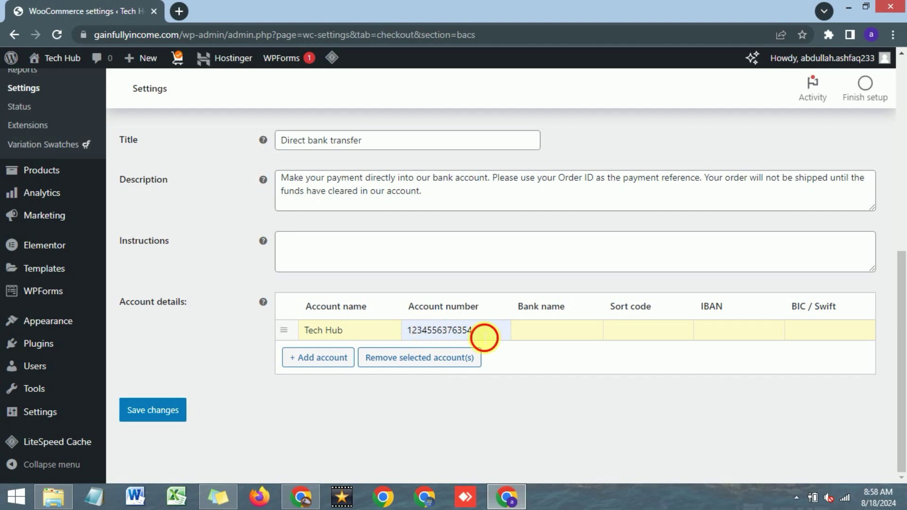
Step: Set the bank name to Allied Bank, fill in the sort code and IBAN, and save the bank transfer settings
{"action": "left_click", "coordinate": [557, 332]}
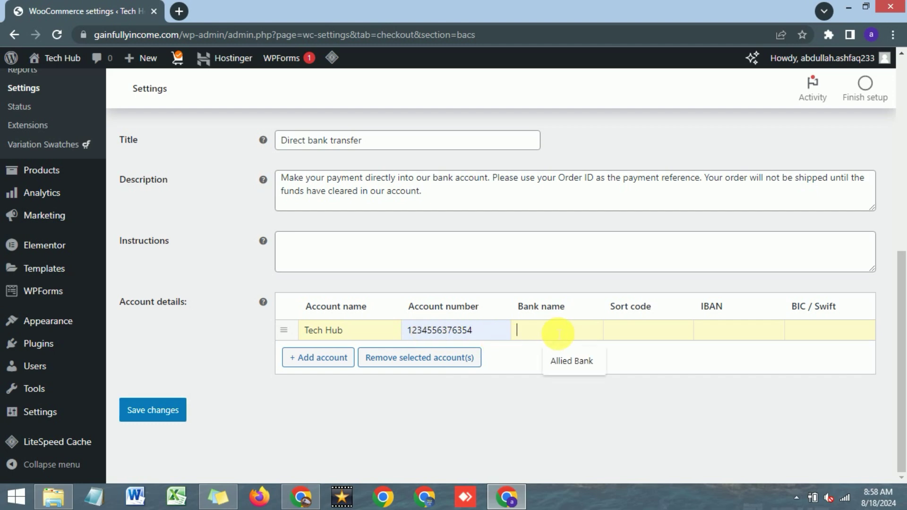
{"action": "left_click", "coordinate": [558, 361]}
{"action": "left_click", "coordinate": [632, 333]}
{"action": "left_click", "coordinate": [654, 371]}
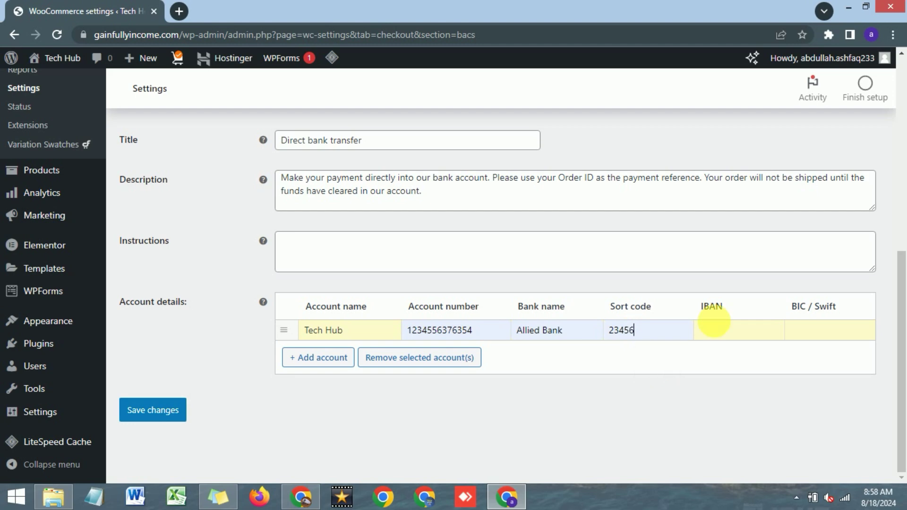
{"action": "left_click", "coordinate": [723, 333]}
{"action": "left_click", "coordinate": [746, 362]}
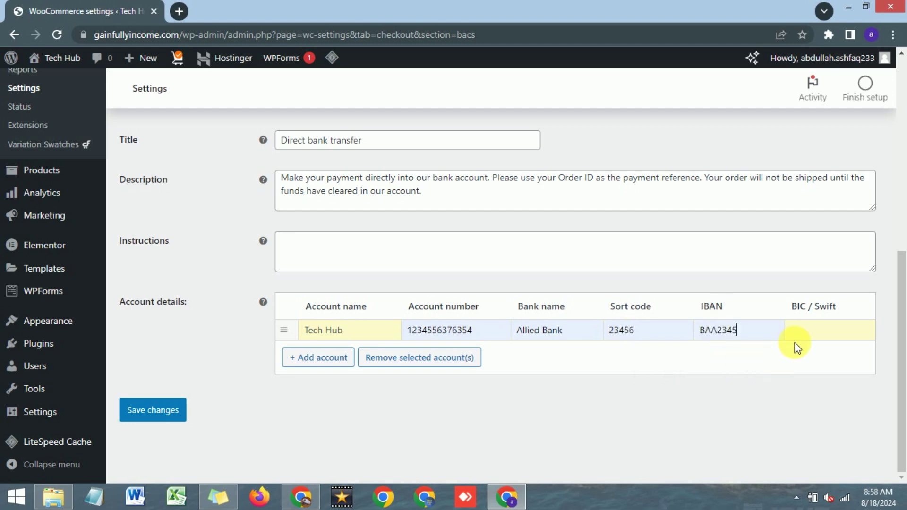
{"action": "left_click", "coordinate": [835, 332]}
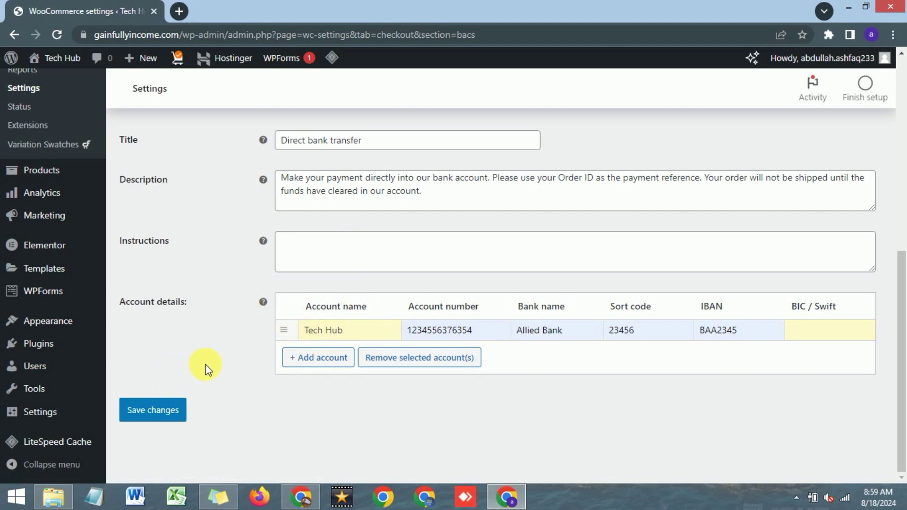
{"action": "left_click", "coordinate": [163, 414]}
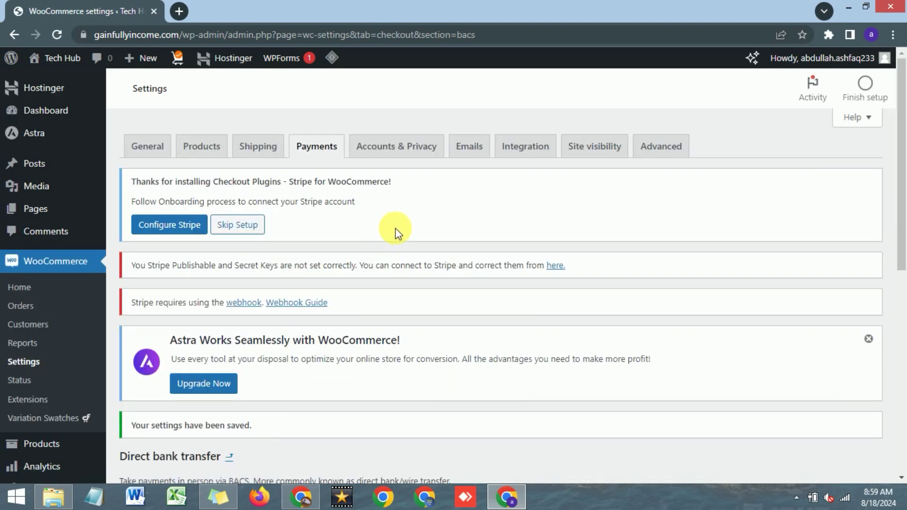
Step: Return to the payment methods list and enable Cash on delivery
{"action": "scroll", "coordinate": [397, 233], "scroll_direction": "down", "scroll_amount": 5}
{"action": "scroll", "coordinate": [400, 231], "scroll_direction": "up", "scroll_amount": 5}
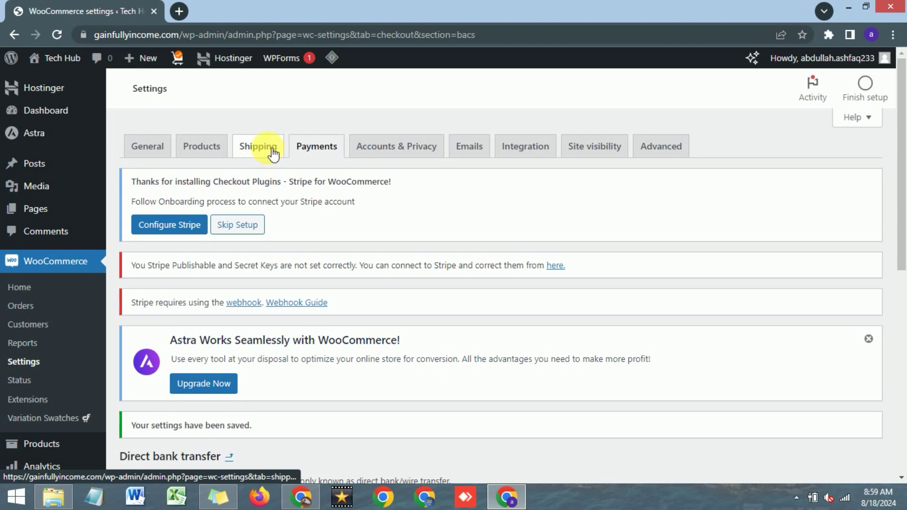
{"action": "left_click", "coordinate": [309, 146]}
{"action": "scroll", "coordinate": [489, 310], "scroll_direction": "down", "scroll_amount": 10}
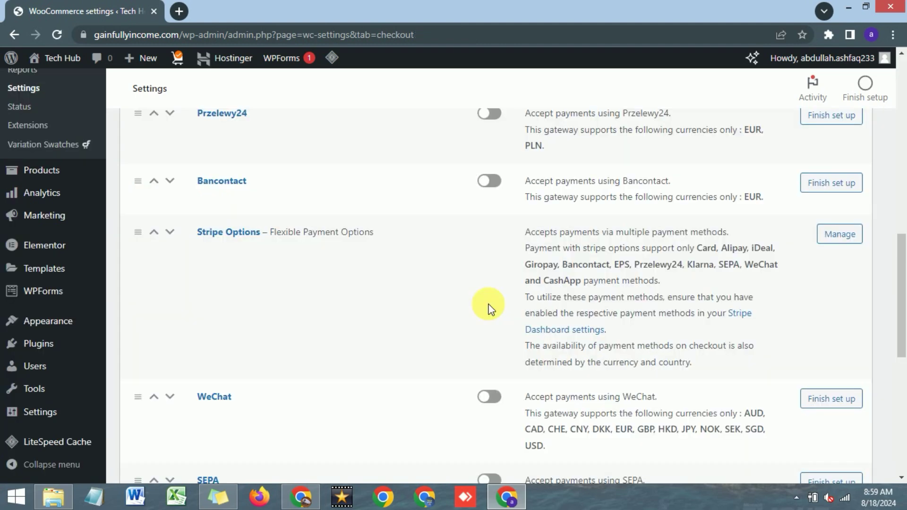
{"action": "scroll", "coordinate": [529, 288], "scroll_direction": "down", "scroll_amount": 7}
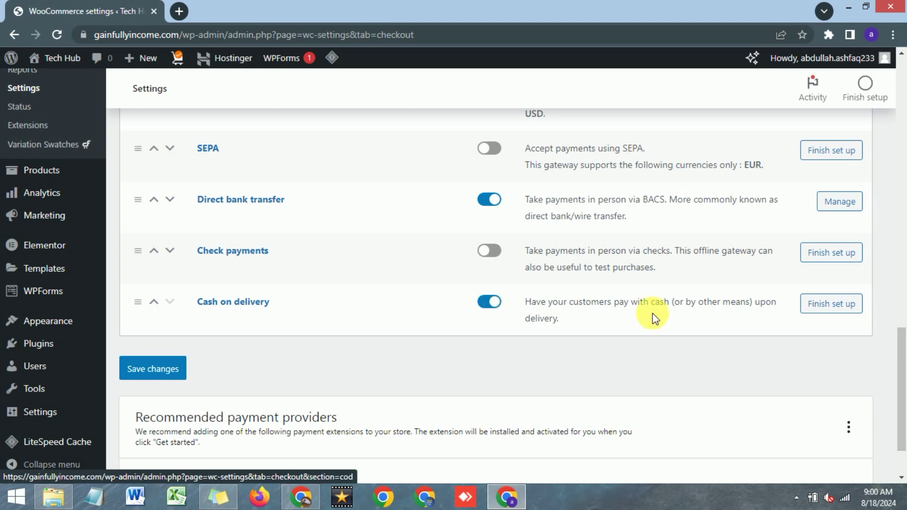
Step: Open the Cash on delivery setup, check its shipping method options without selecting any, and save the settings
{"action": "left_click", "coordinate": [833, 305]}
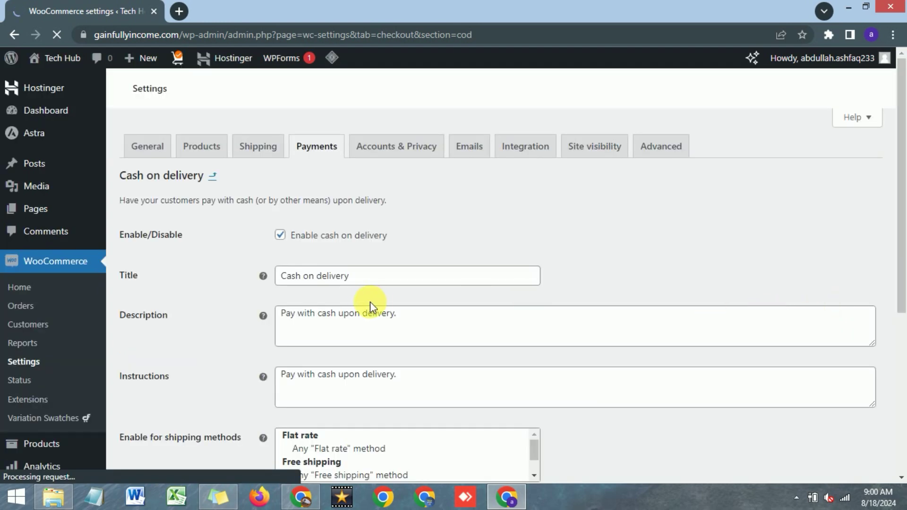
{"action": "scroll", "coordinate": [366, 296], "scroll_direction": "down", "scroll_amount": 3}
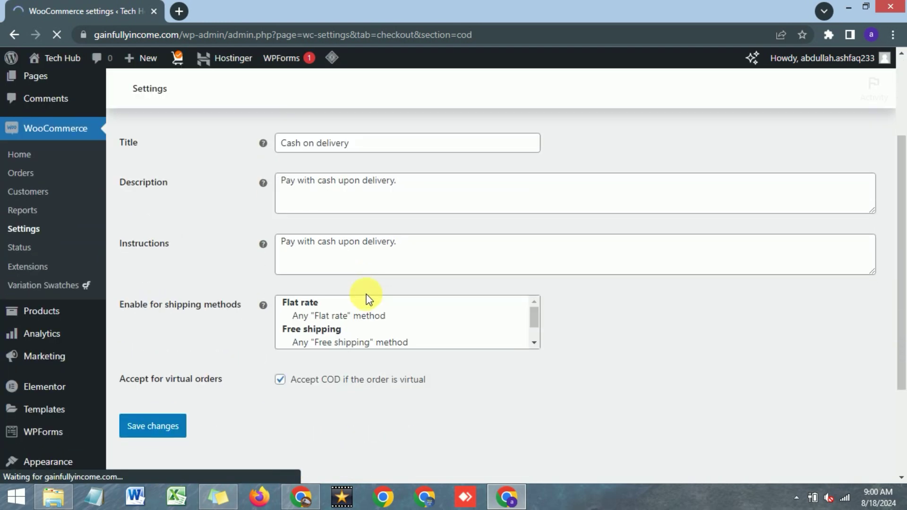
{"action": "scroll", "coordinate": [367, 295], "scroll_direction": "down", "scroll_amount": 4}
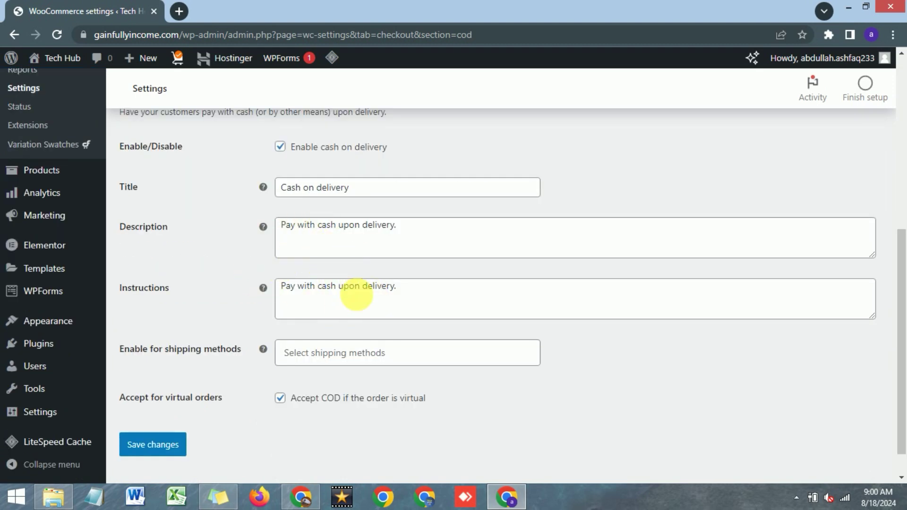
{"action": "left_click", "coordinate": [304, 356]}
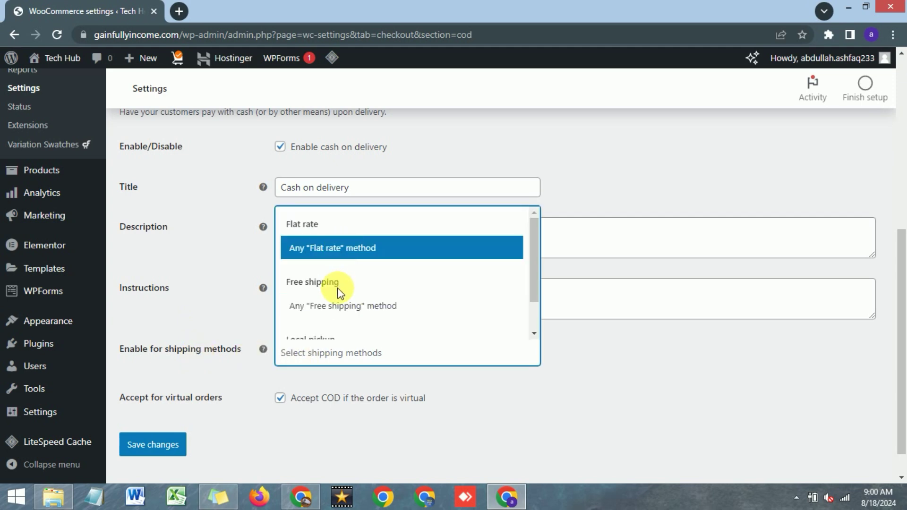
{"action": "scroll", "coordinate": [346, 307], "scroll_direction": "down", "scroll_amount": 1}
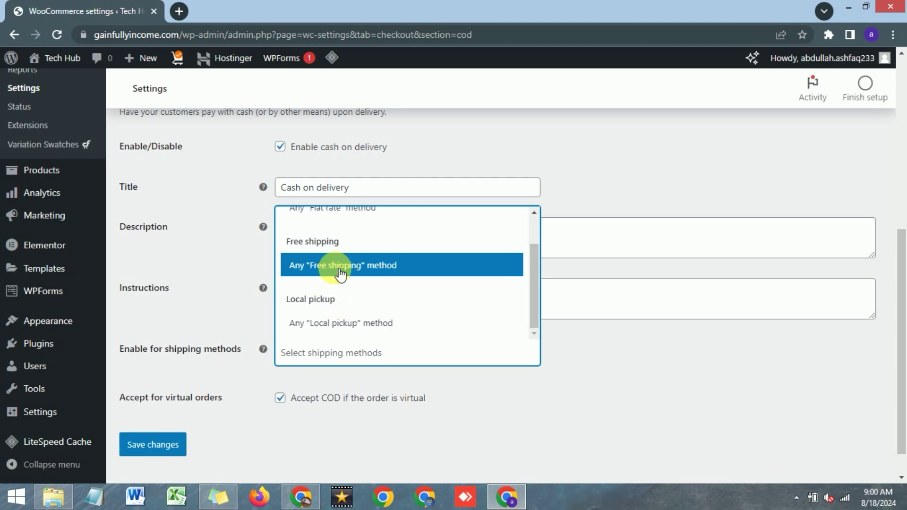
{"action": "left_click", "coordinate": [210, 266]}
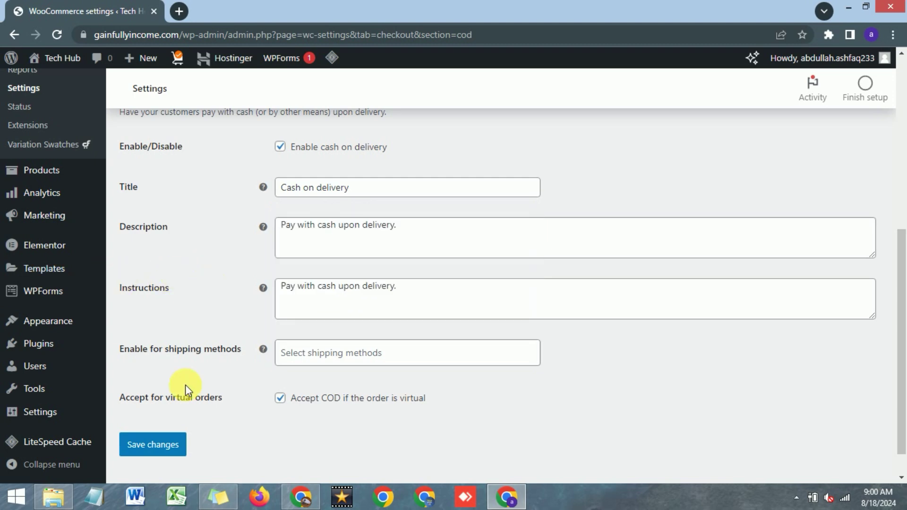
{"action": "left_click", "coordinate": [143, 447]}
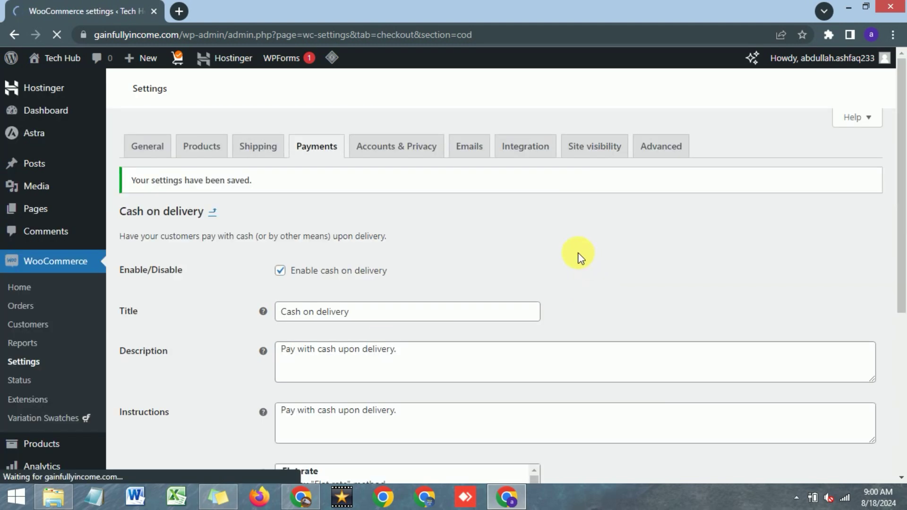
Step: Look over the saved Cash on delivery settings and return to the payment methods list
{"action": "scroll", "coordinate": [577, 255], "scroll_direction": "down", "scroll_amount": 6}
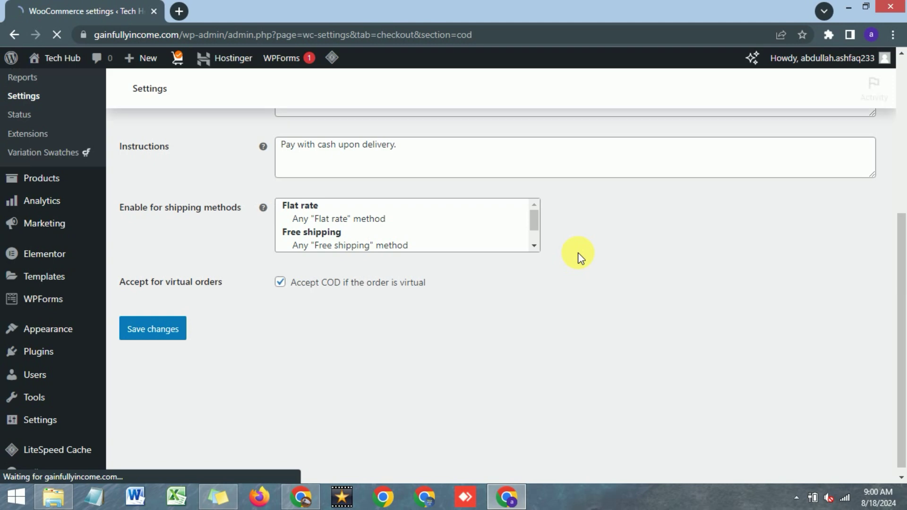
{"action": "scroll", "coordinate": [581, 259], "scroll_direction": "up", "scroll_amount": 6}
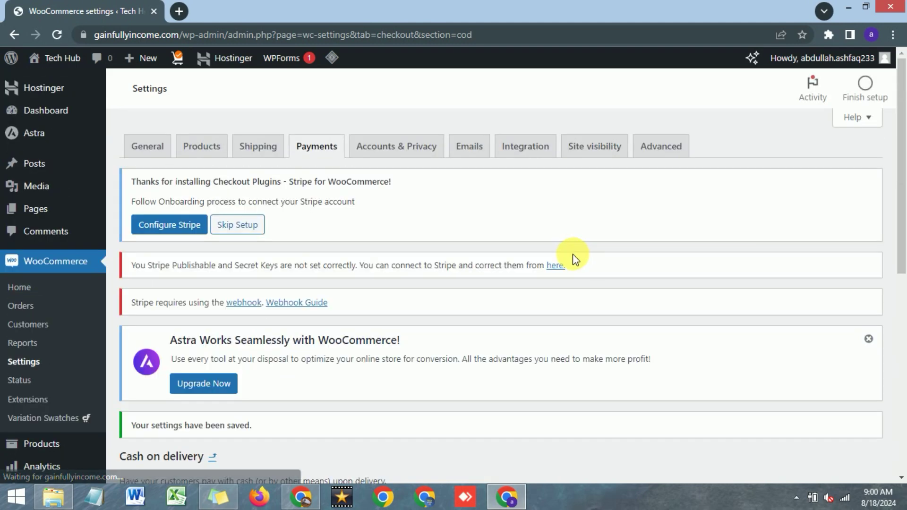
{"action": "left_click", "coordinate": [325, 150]}
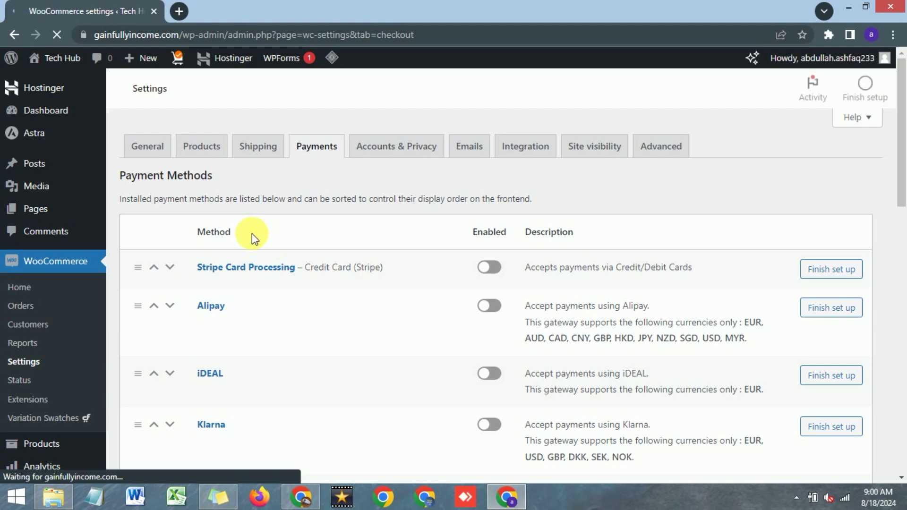
{"action": "scroll", "coordinate": [415, 212], "scroll_direction": "down", "scroll_amount": 3}
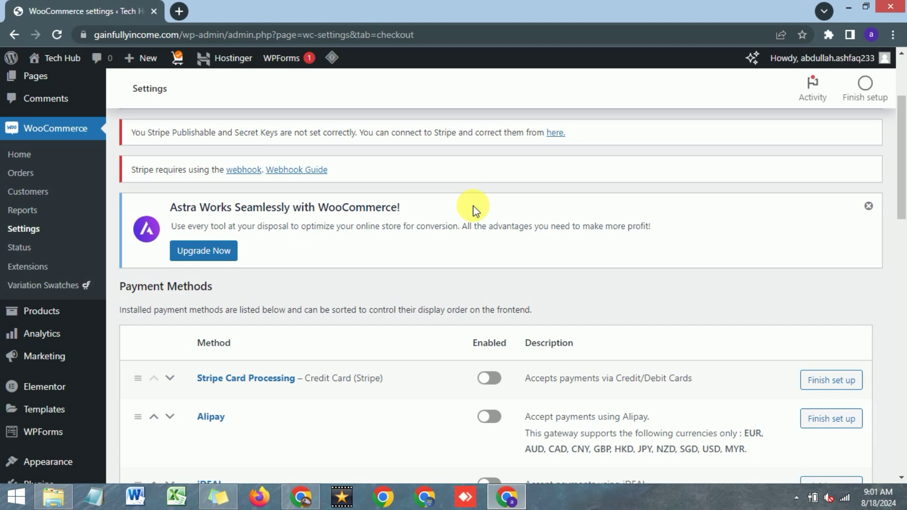
{"action": "scroll", "coordinate": [472, 210], "scroll_direction": "up", "scroll_amount": 3}
Step: Open the Tech Hub store's shop page in a new browser tab and view its products
{"action": "mouse_move", "coordinate": [47, 92]}
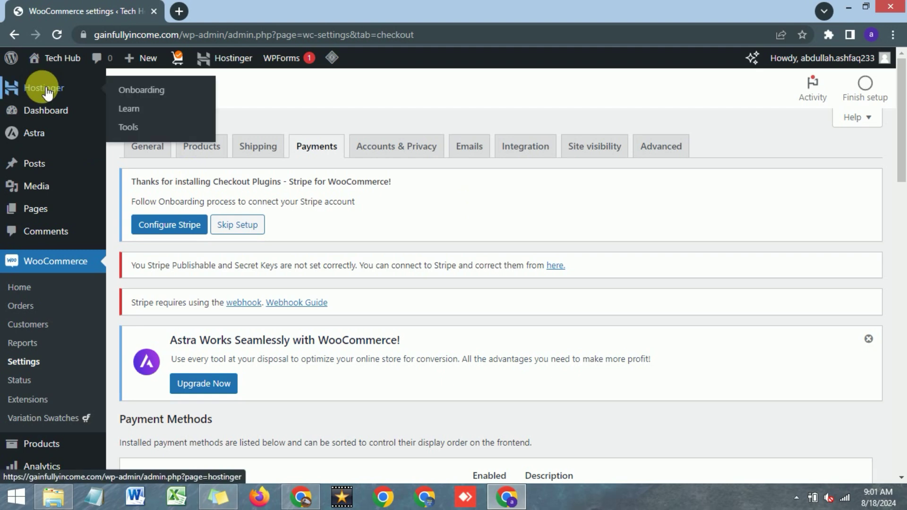
{"action": "mouse_move", "coordinate": [47, 58]}
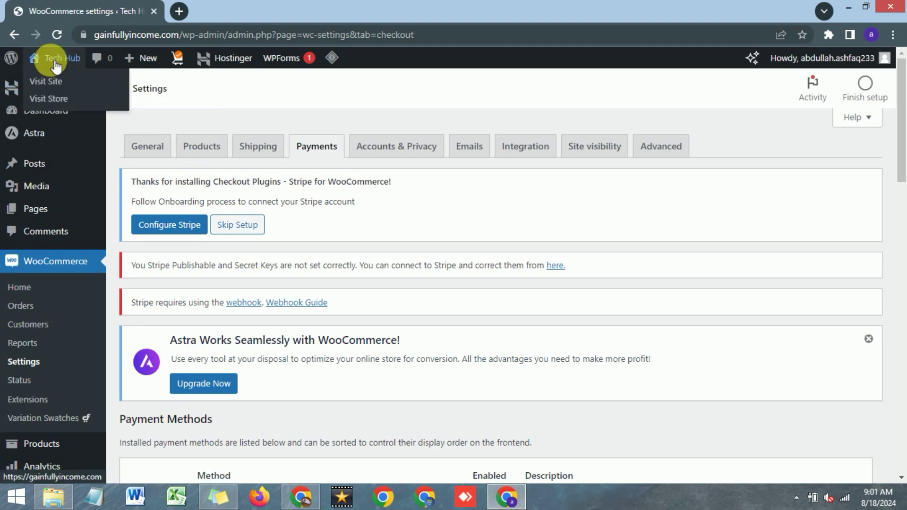
{"action": "right_click", "coordinate": [57, 104]}
{"action": "left_click", "coordinate": [89, 112]}
{"action": "scroll", "coordinate": [569, 233], "scroll_direction": "down", "scroll_amount": 4}
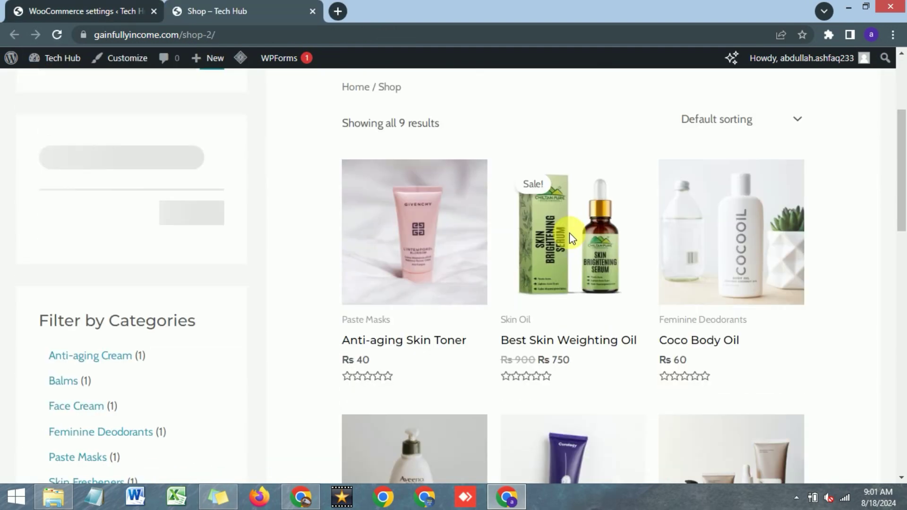
Step: Add one Best Skin Weighting Oil to the cart from its product page and view the cart
{"action": "left_click", "coordinate": [587, 327]}
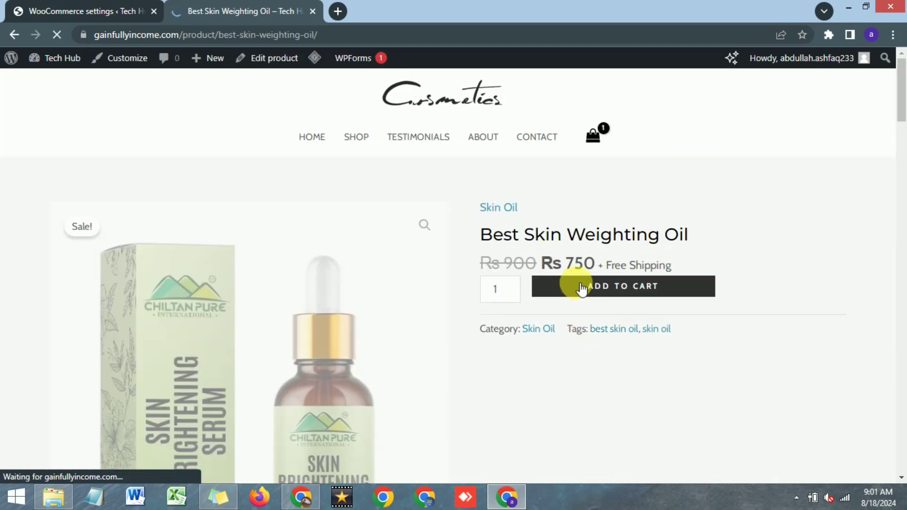
{"action": "left_click", "coordinate": [581, 285]}
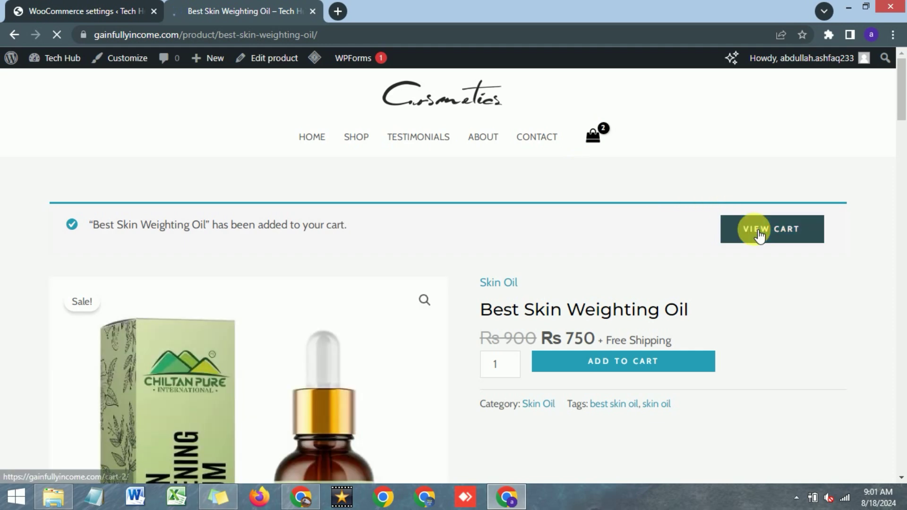
{"action": "left_click", "coordinate": [757, 229]}
{"action": "scroll", "coordinate": [507, 219], "scroll_direction": "down", "scroll_amount": 3}
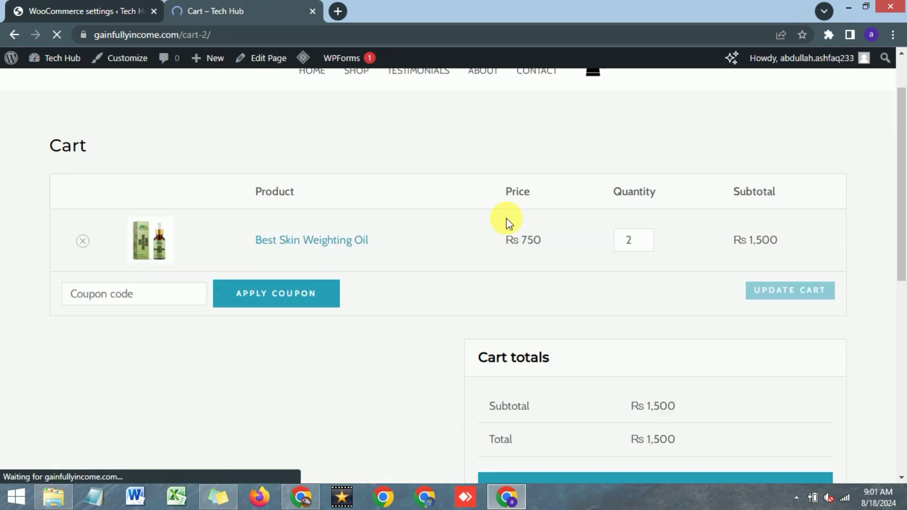
Step: Proceed from the cart to checkout and review the prefilled billing details and available payment methods
{"action": "scroll", "coordinate": [590, 227], "scroll_direction": "down", "scroll_amount": 2}
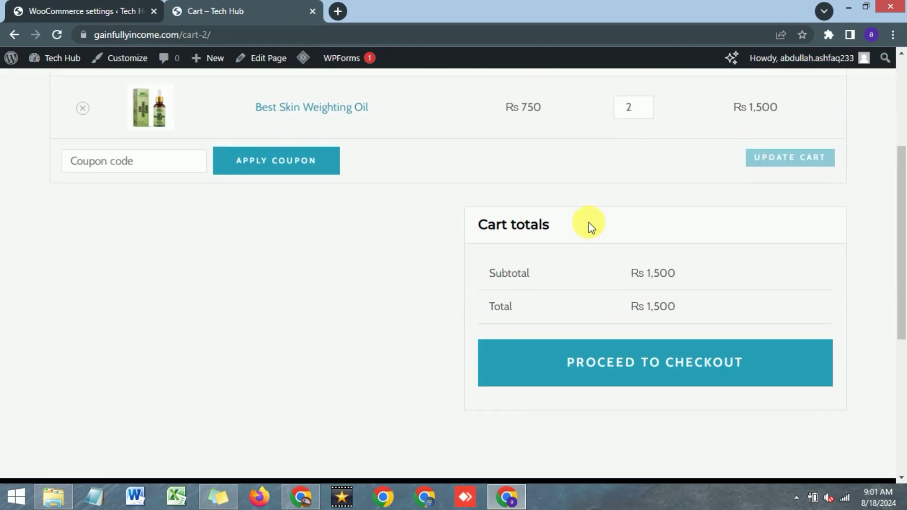
{"action": "left_click", "coordinate": [613, 372]}
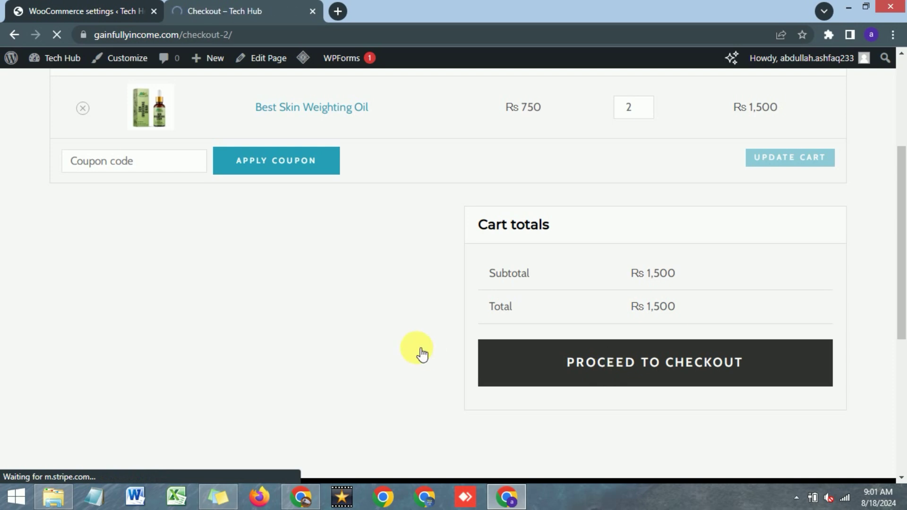
{"action": "scroll", "coordinate": [320, 301], "scroll_direction": "down", "scroll_amount": 3}
{"action": "scroll", "coordinate": [320, 299], "scroll_direction": "down", "scroll_amount": 2}
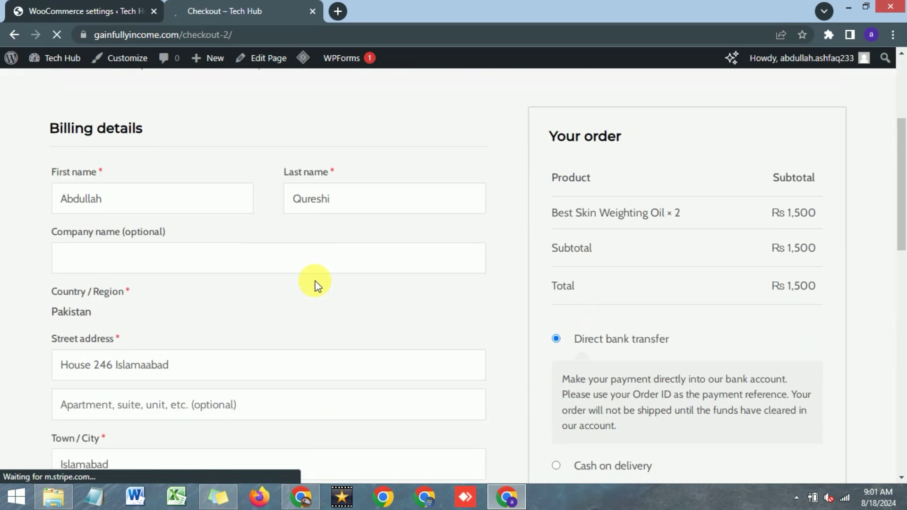
{"action": "scroll", "coordinate": [232, 199], "scroll_direction": "down", "scroll_amount": 3}
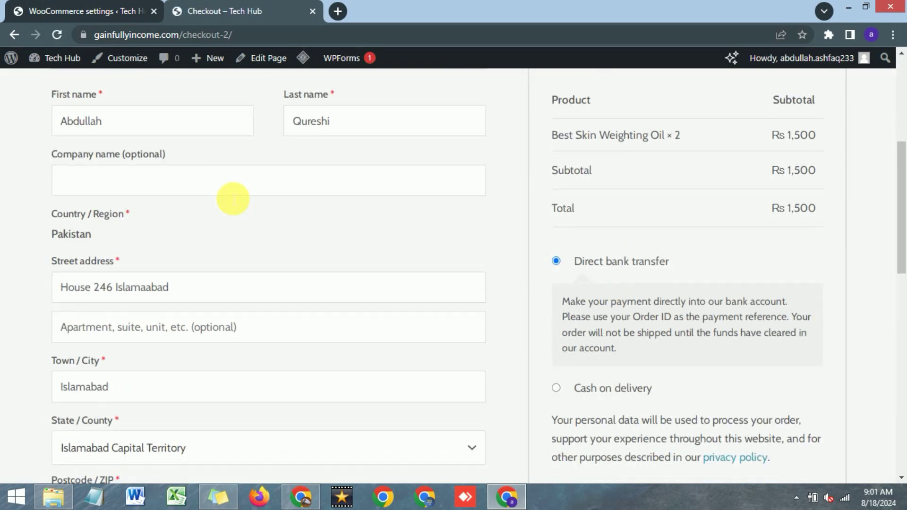
{"action": "scroll", "coordinate": [609, 255], "scroll_direction": "up", "scroll_amount": 4}
{"action": "scroll", "coordinate": [608, 255], "scroll_direction": "down", "scroll_amount": 3}
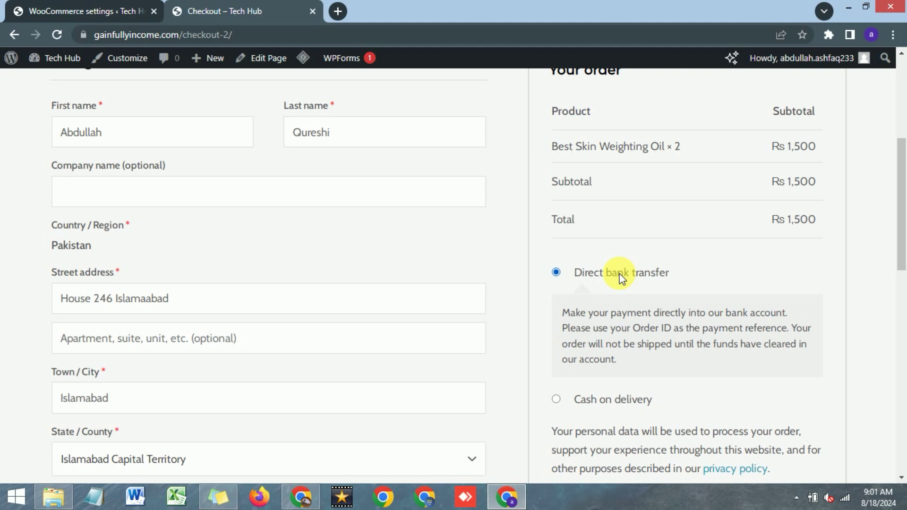
Step: Choose Cash on delivery as the payment method and place the order
{"action": "left_click", "coordinate": [557, 400]}
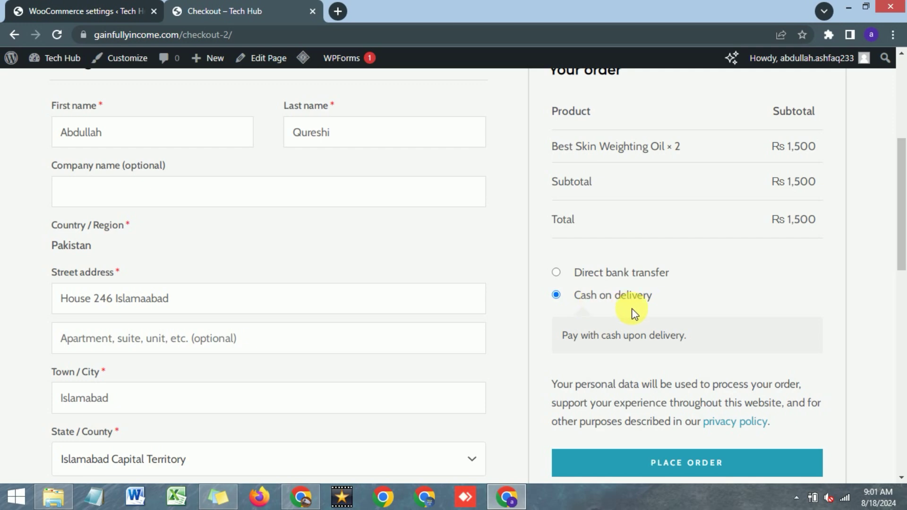
{"action": "scroll", "coordinate": [630, 306], "scroll_direction": "down", "scroll_amount": 1}
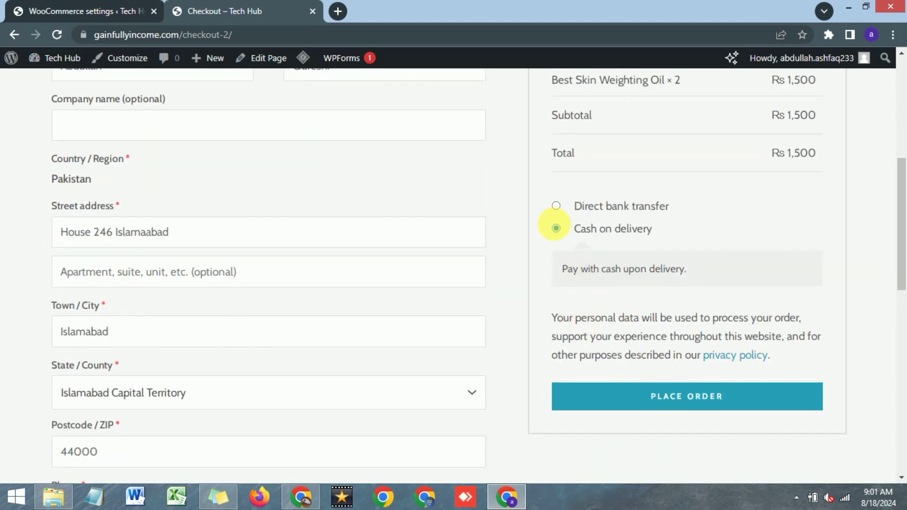
{"action": "left_click", "coordinate": [680, 400]}
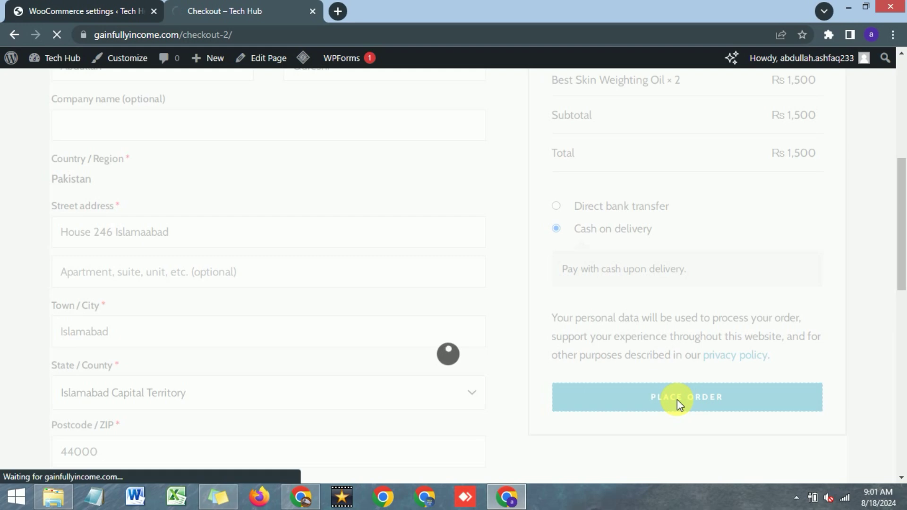
Step: Review the order details and billing address on the order confirmation page
{"action": "scroll", "coordinate": [614, 253], "scroll_direction": "down", "scroll_amount": 2}
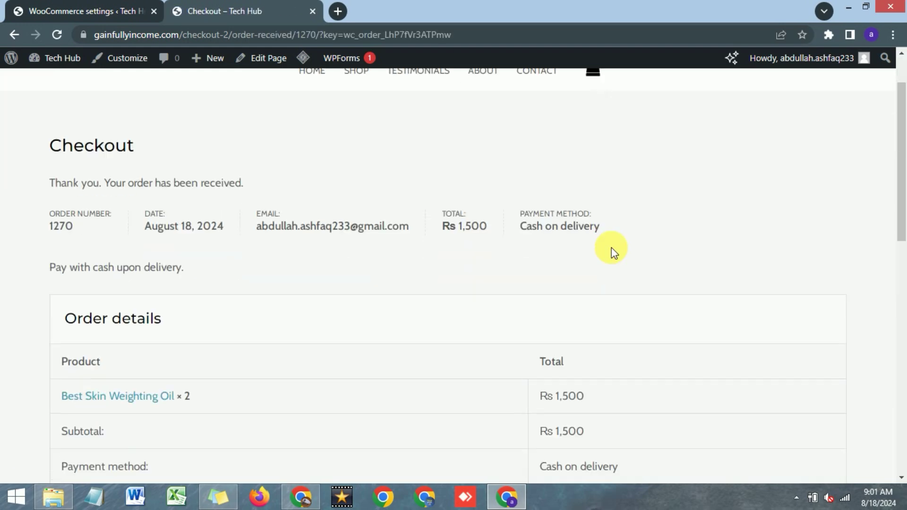
{"action": "scroll", "coordinate": [613, 252], "scroll_direction": "down", "scroll_amount": 7}
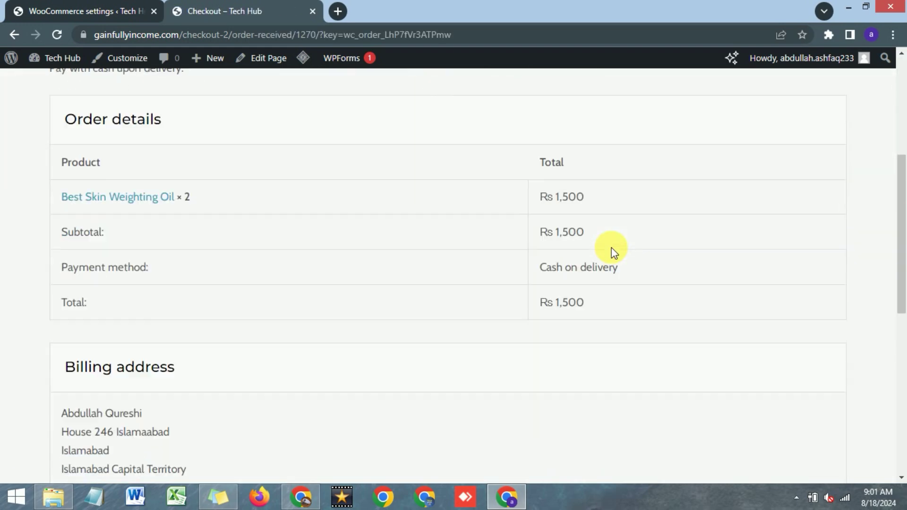
{"action": "scroll", "coordinate": [613, 251], "scroll_direction": "up", "scroll_amount": 4}
{"action": "scroll", "coordinate": [611, 247], "scroll_direction": "up", "scroll_amount": 5}
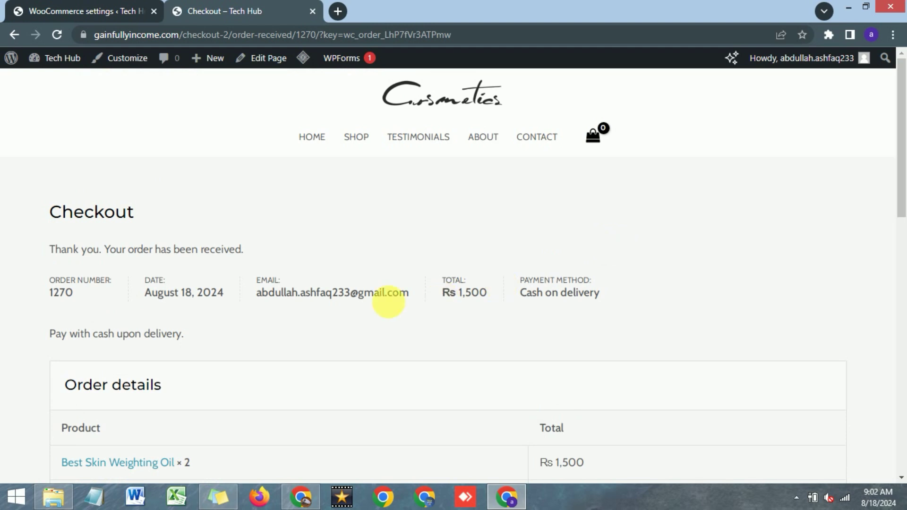
Step: Open the store's new order notification in Gmail in a new tab and examine its product, payment method and billing address
{"action": "left_click", "coordinate": [339, 12]}
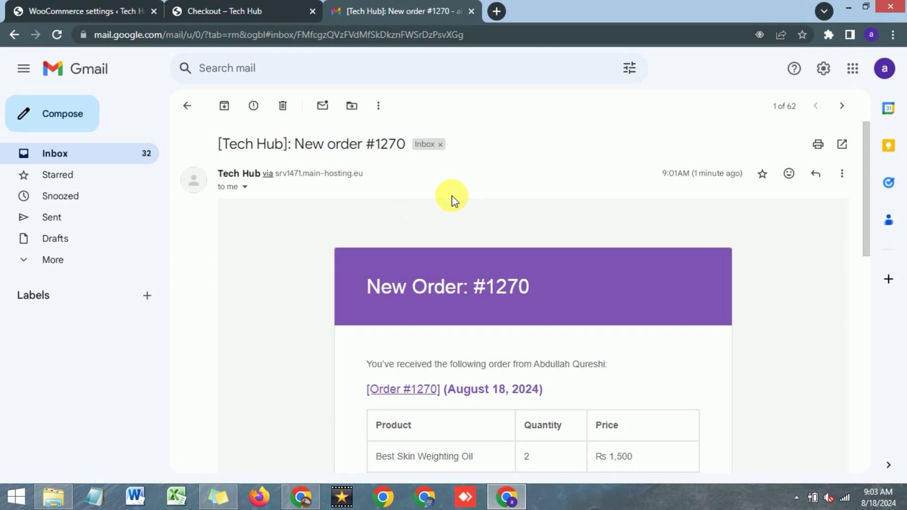
{"action": "scroll", "coordinate": [452, 199], "scroll_direction": "down", "scroll_amount": 1}
{"action": "scroll", "coordinate": [452, 198], "scroll_direction": "up", "scroll_amount": 1}
{"action": "scroll", "coordinate": [405, 177], "scroll_direction": "down", "scroll_amount": 3}
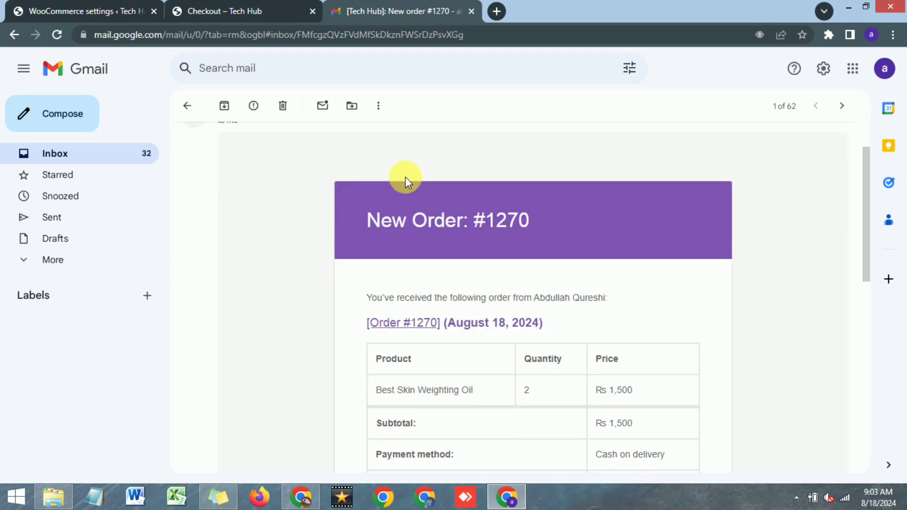
{"action": "scroll", "coordinate": [405, 177], "scroll_direction": "down", "scroll_amount": 1}
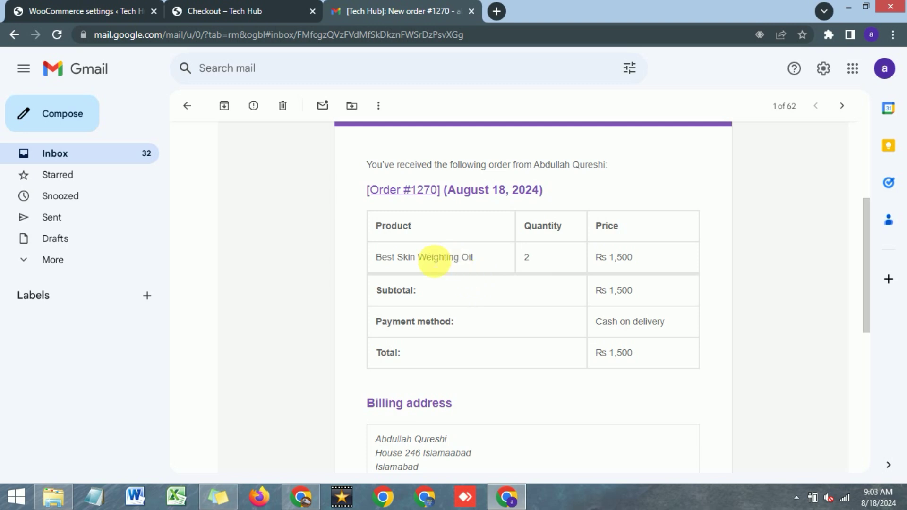
{"action": "left_click_drag", "start_coordinate": [382, 257], "coordinate": [474, 258]}
{"action": "left_click", "coordinate": [532, 259]}
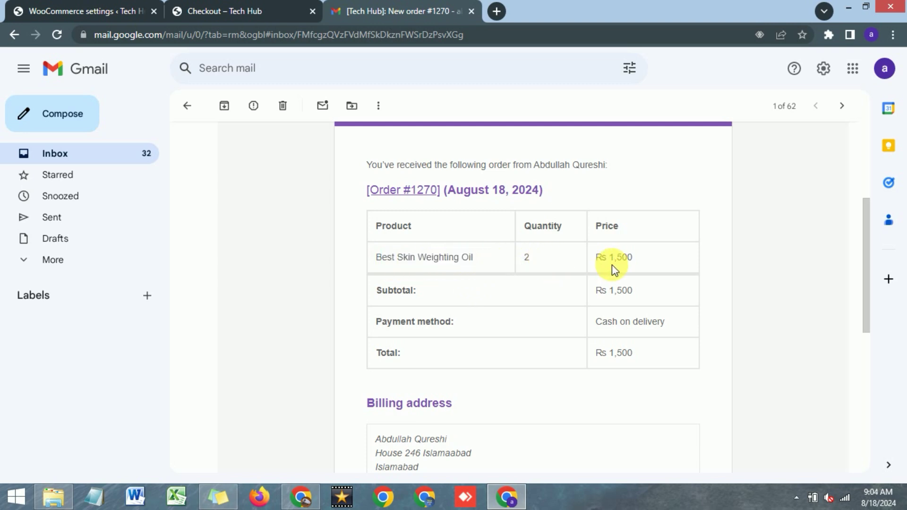
{"action": "scroll", "coordinate": [612, 265], "scroll_direction": "down", "scroll_amount": 3}
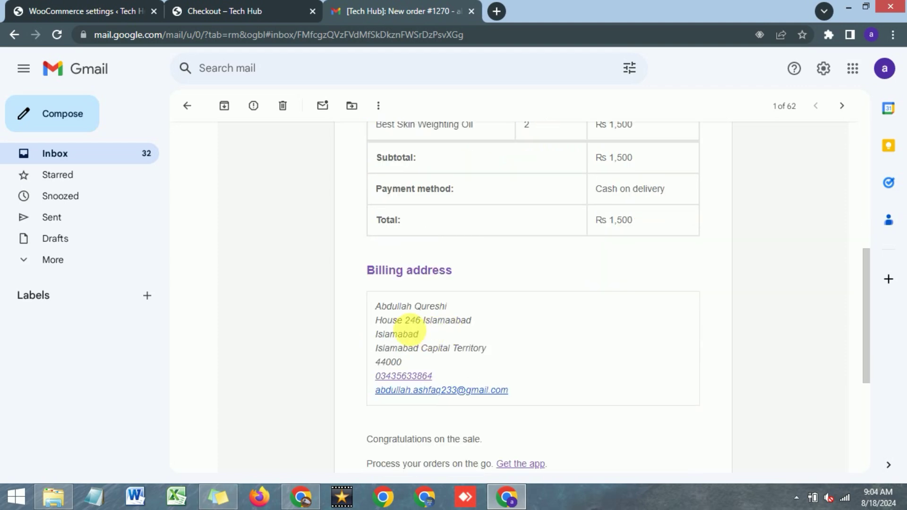
{"action": "left_click_drag", "start_coordinate": [376, 307], "coordinate": [467, 337]}
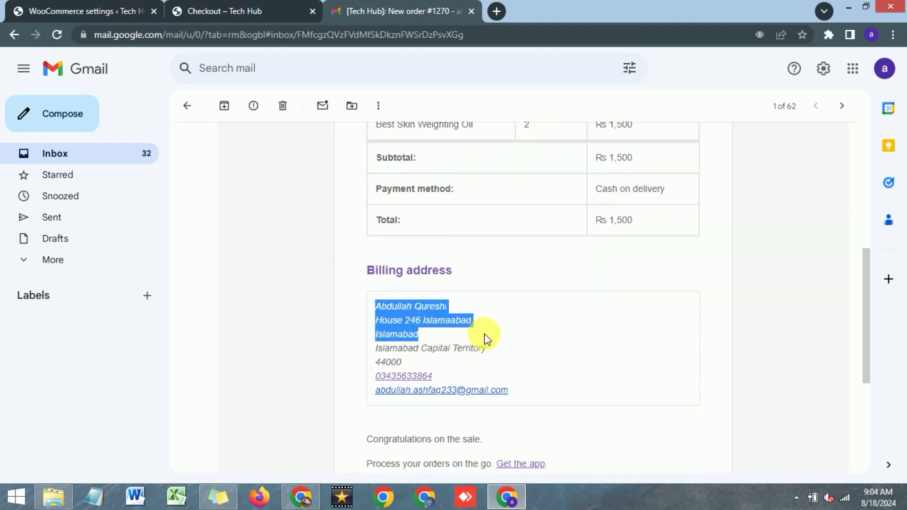
{"action": "scroll", "coordinate": [556, 316], "scroll_direction": "down", "scroll_amount": 1}
{"action": "scroll", "coordinate": [556, 314], "scroll_direction": "up", "scroll_amount": 5}
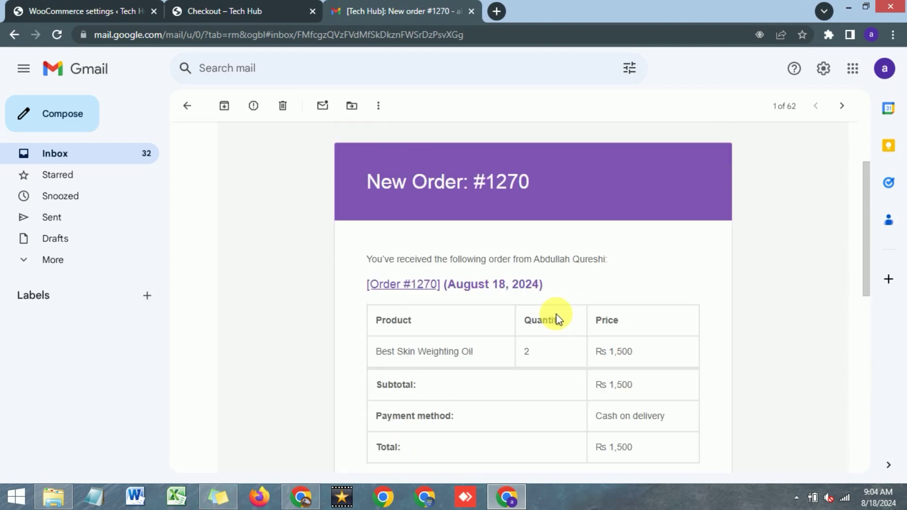
Step: Return to the store tab, open its Shop page and close the Gmail tab
{"action": "left_click", "coordinate": [233, 7]}
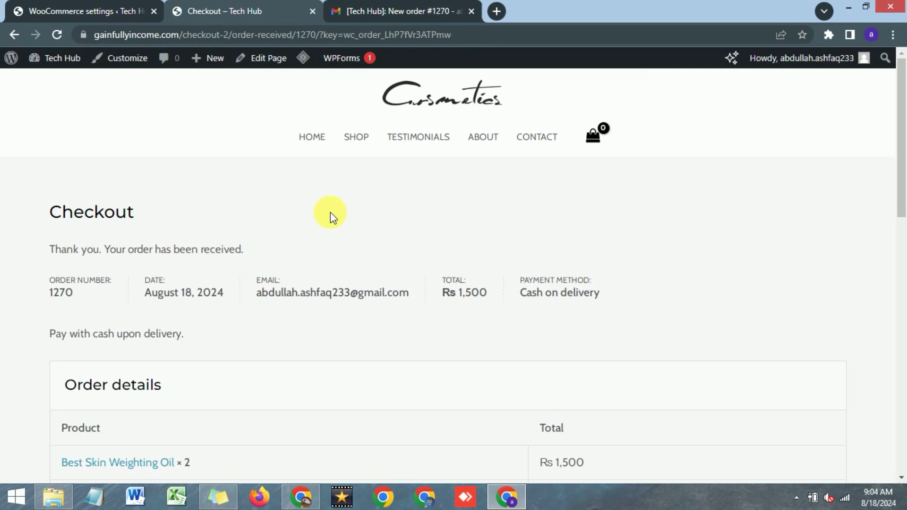
{"action": "left_click", "coordinate": [364, 138]}
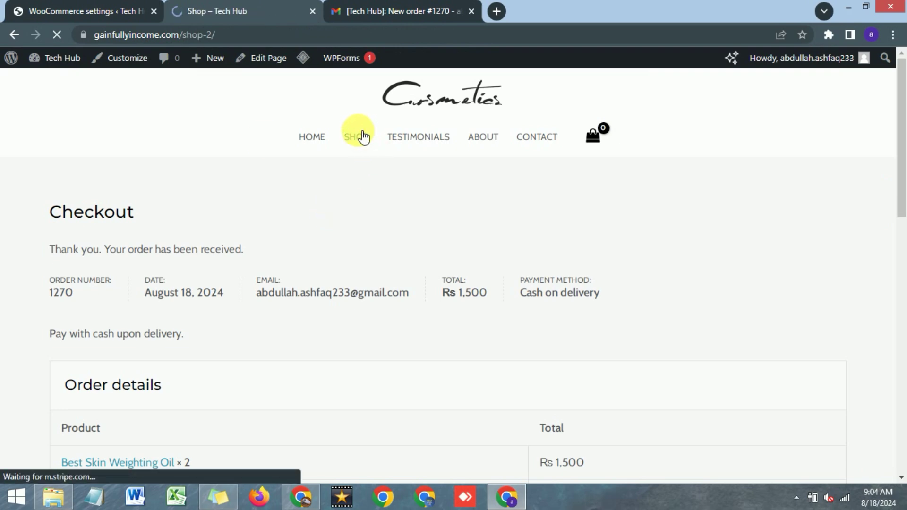
{"action": "left_click", "coordinate": [472, 11]}
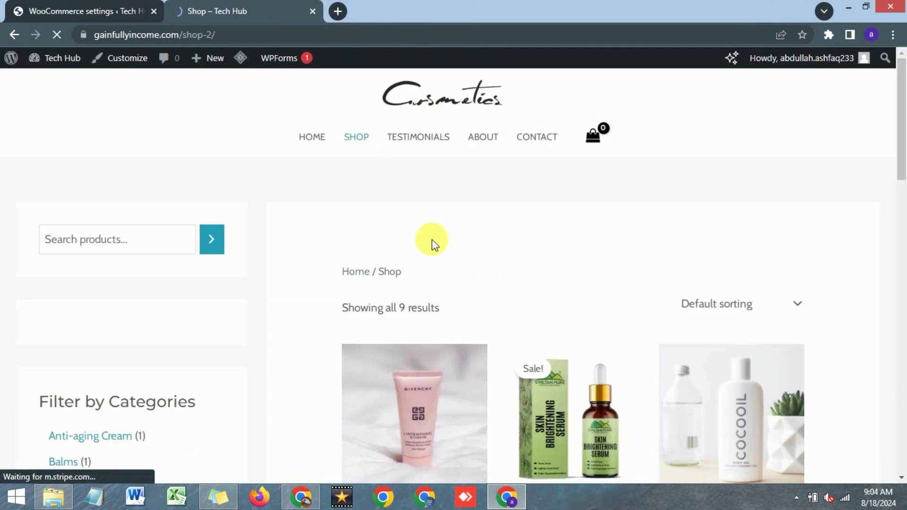
Step: Add one Best Skin Weighting Oil to the cart from its product page and open the cart
{"action": "scroll", "coordinate": [458, 250], "scroll_direction": "down", "scroll_amount": 3}
{"action": "scroll", "coordinate": [462, 271], "scroll_direction": "down", "scroll_amount": 1}
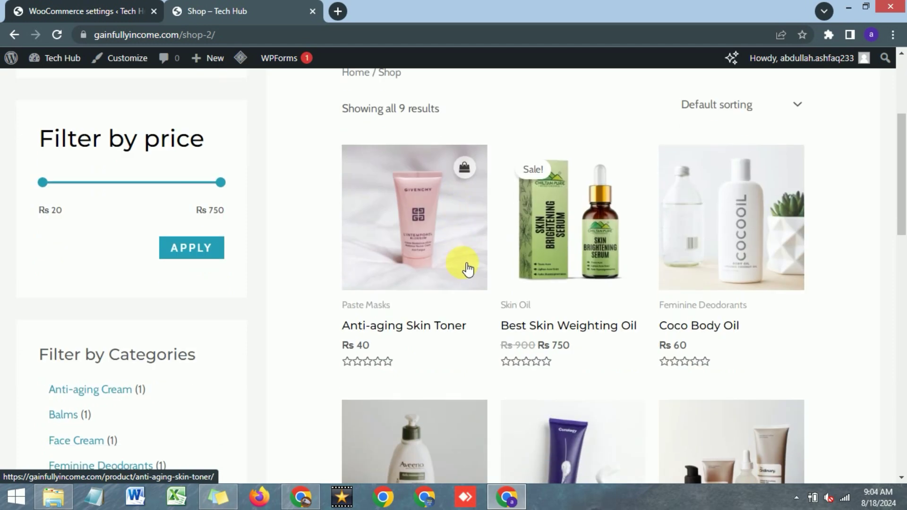
{"action": "left_click", "coordinate": [576, 331]}
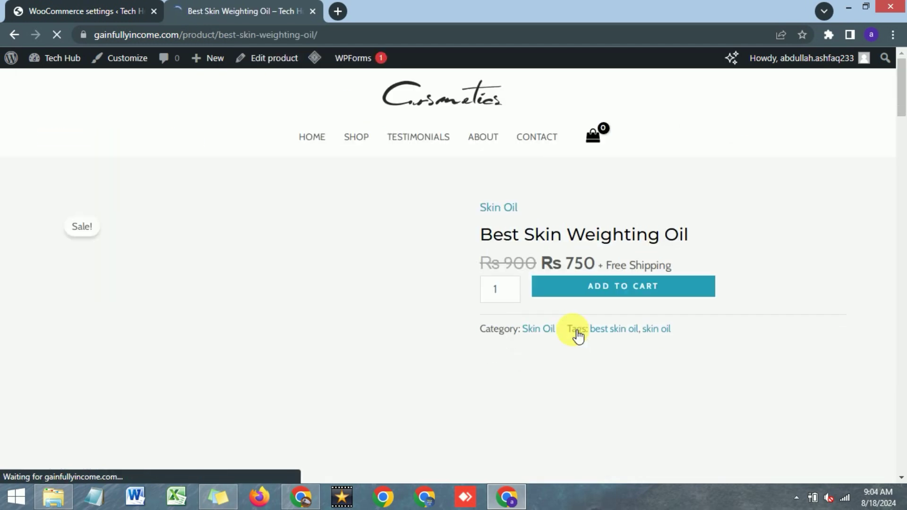
{"action": "left_click", "coordinate": [603, 293]}
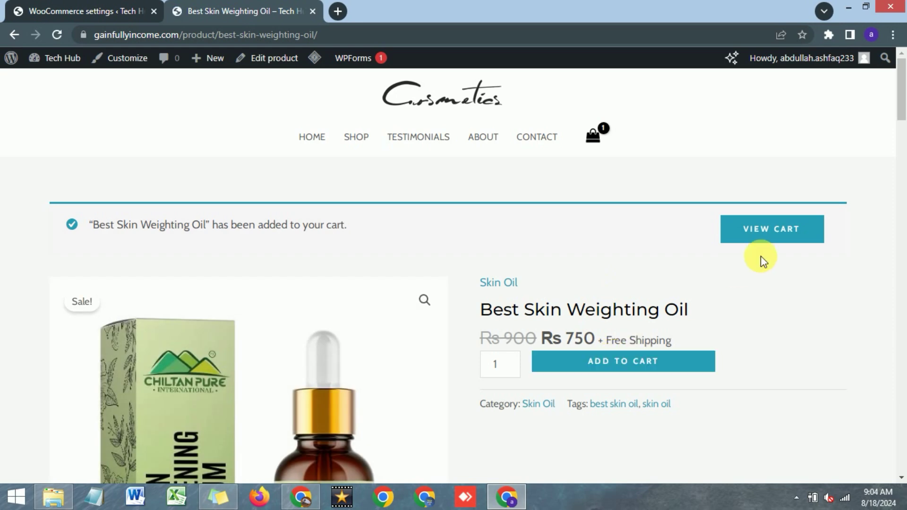
{"action": "left_click", "coordinate": [772, 231]}
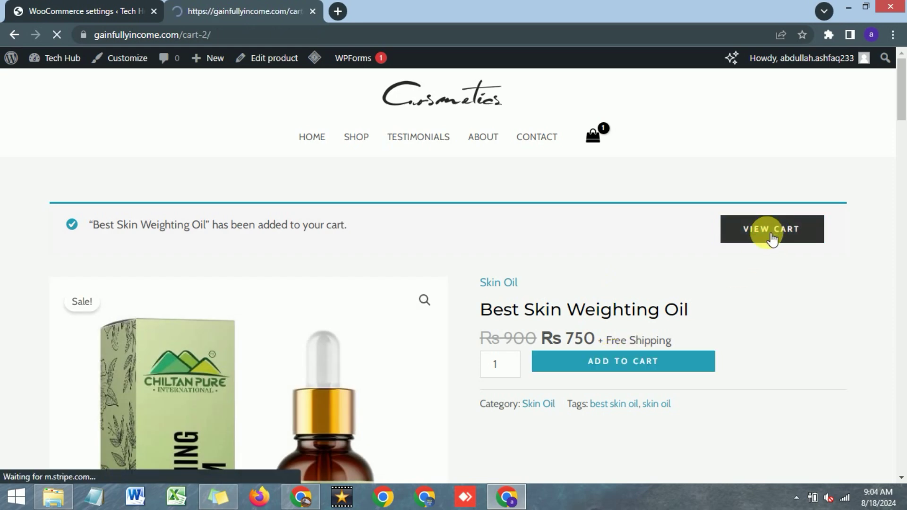
Step: Proceed to checkout with the single Best Skin Weighting Oil and show the billing and payment sections
{"action": "scroll", "coordinate": [346, 283], "scroll_direction": "down", "scroll_amount": 3}
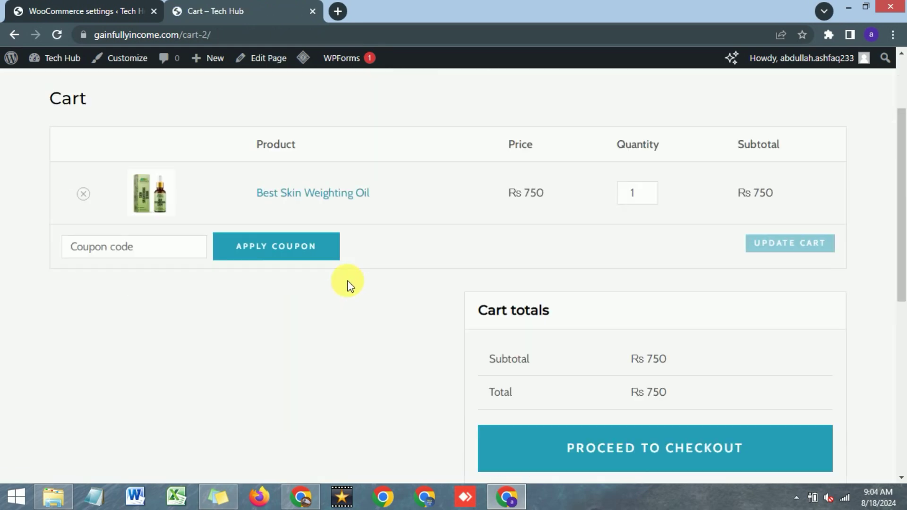
{"action": "left_click", "coordinate": [647, 439]}
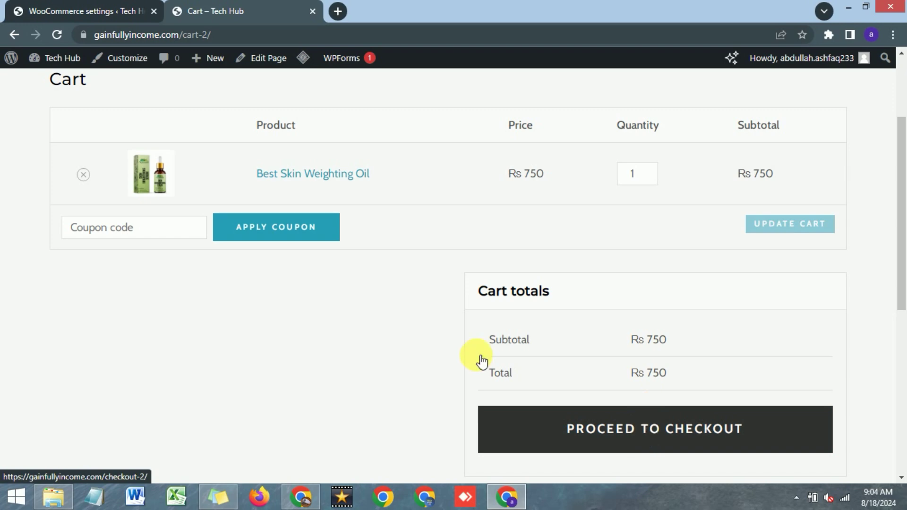
{"action": "scroll", "coordinate": [336, 314], "scroll_direction": "down", "scroll_amount": 2}
{"action": "scroll", "coordinate": [335, 313], "scroll_direction": "down", "scroll_amount": 2}
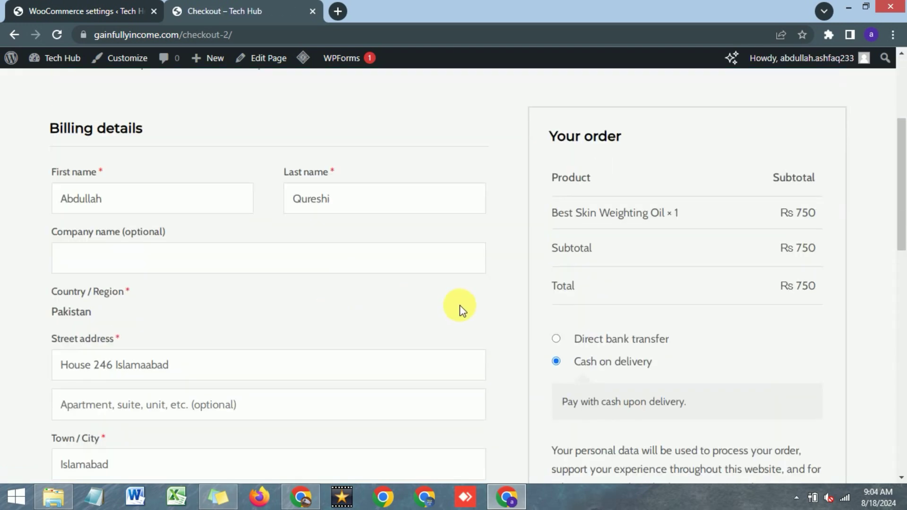
Step: Compare the two payment methods, select Direct bank transfer and place the order
{"action": "left_click", "coordinate": [556, 339]}
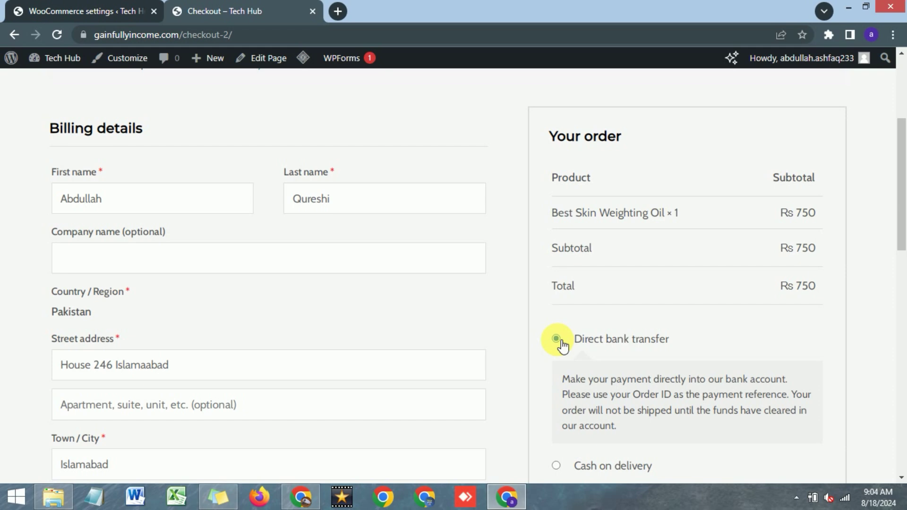
{"action": "left_click", "coordinate": [556, 465]}
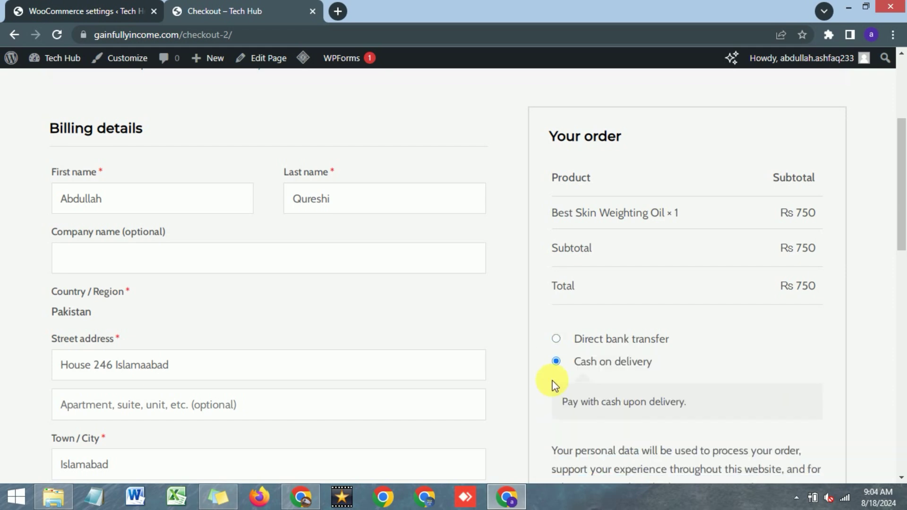
{"action": "left_click", "coordinate": [557, 339]}
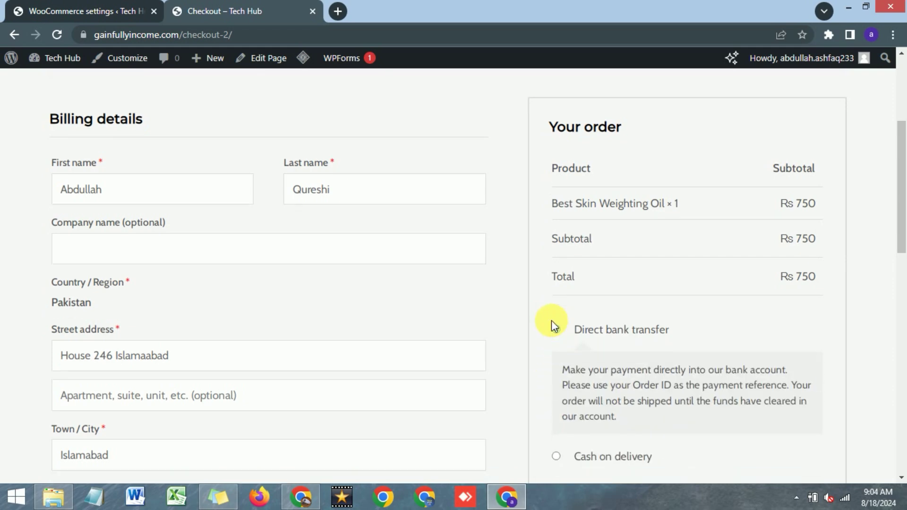
{"action": "scroll", "coordinate": [551, 320], "scroll_direction": "down", "scroll_amount": 4}
{"action": "left_click", "coordinate": [627, 375]}
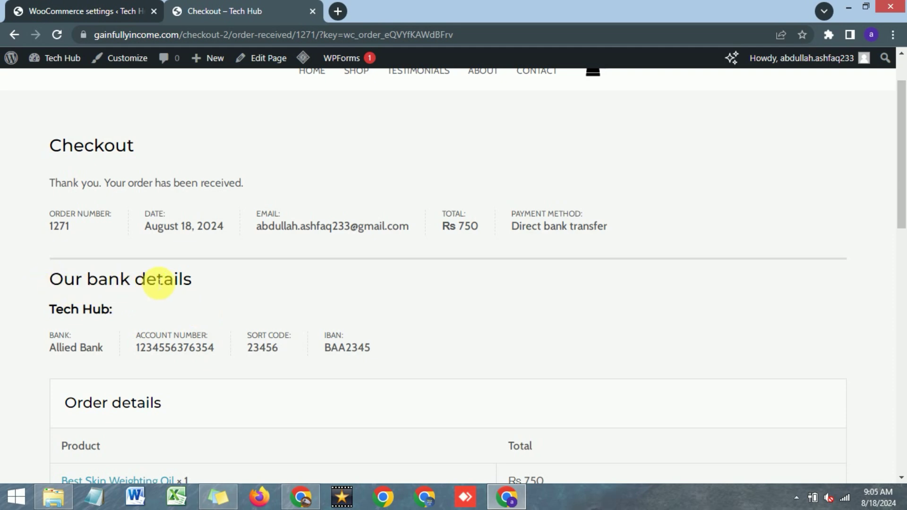
Step: Examine the store's bank details on the order confirmation page, including account name, bank, account number, sort code and IBAN
{"action": "left_click_drag", "start_coordinate": [52, 311], "coordinate": [110, 307]}
{"action": "left_click_drag", "start_coordinate": [51, 309], "coordinate": [114, 312]}
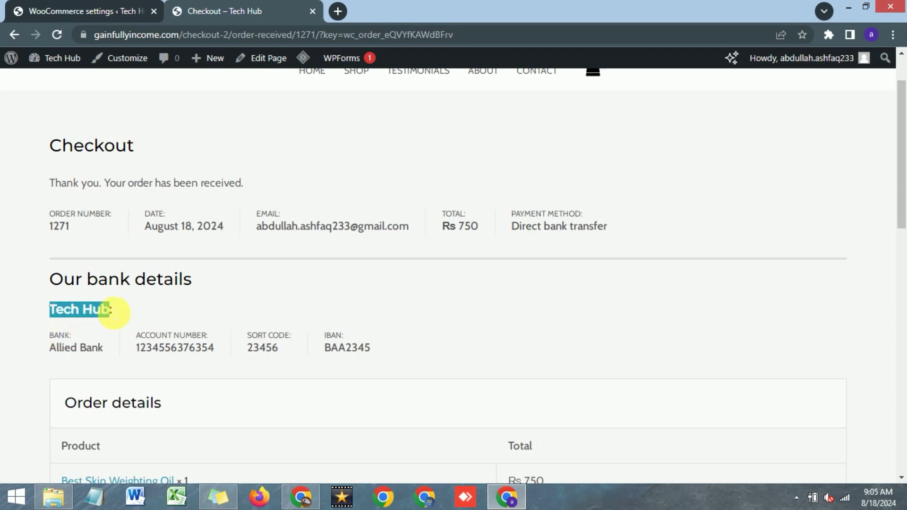
{"action": "left_click_drag", "start_coordinate": [56, 347], "coordinate": [70, 347]}
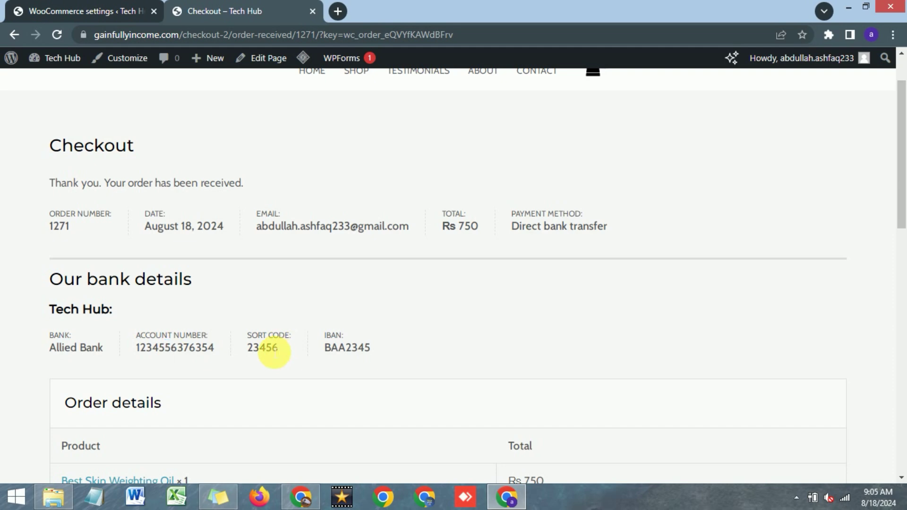
{"action": "scroll", "coordinate": [340, 318], "scroll_direction": "up", "scroll_amount": 2}
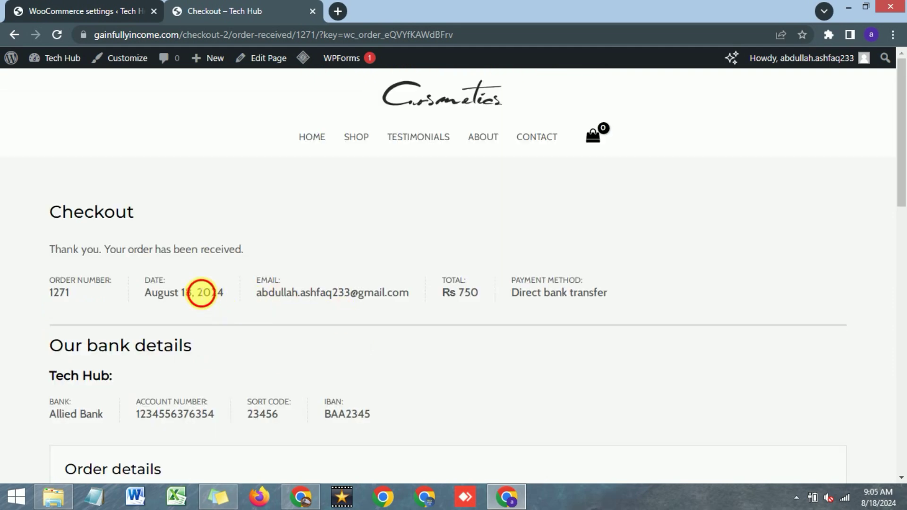
Step: Switch to Gmail and examine the store's new order notification e-mail, including the ordered product, payment method and billing address
{"action": "left_click_drag", "start_coordinate": [199, 293], "coordinate": [336, 240]}
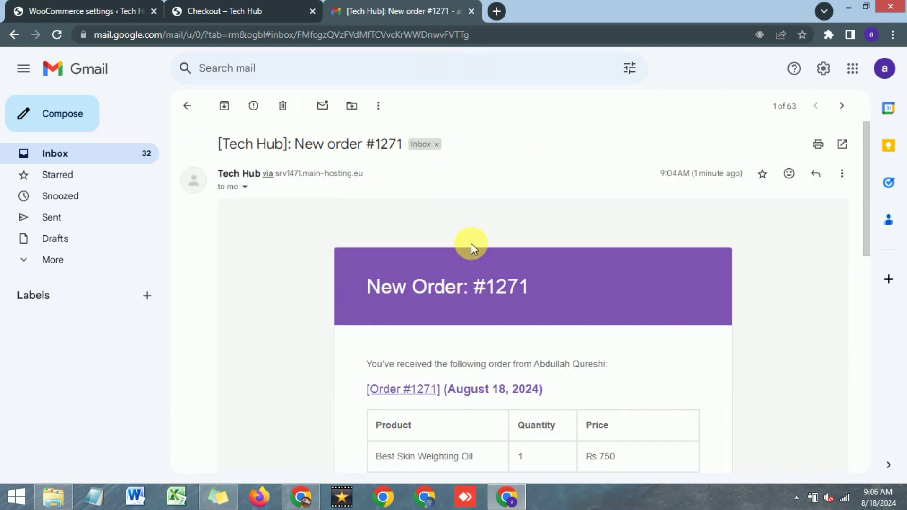
{"action": "scroll", "coordinate": [498, 211], "scroll_direction": "down", "scroll_amount": 3}
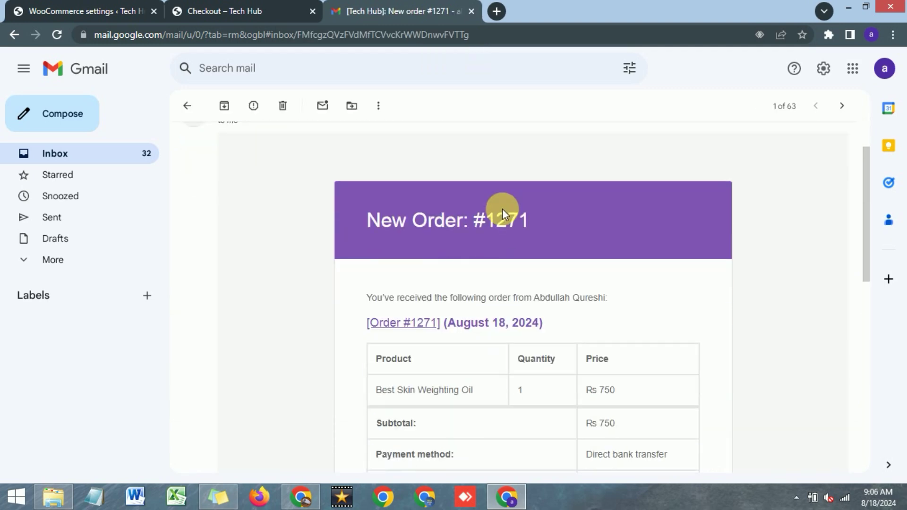
{"action": "scroll", "coordinate": [504, 212], "scroll_direction": "down", "scroll_amount": 3}
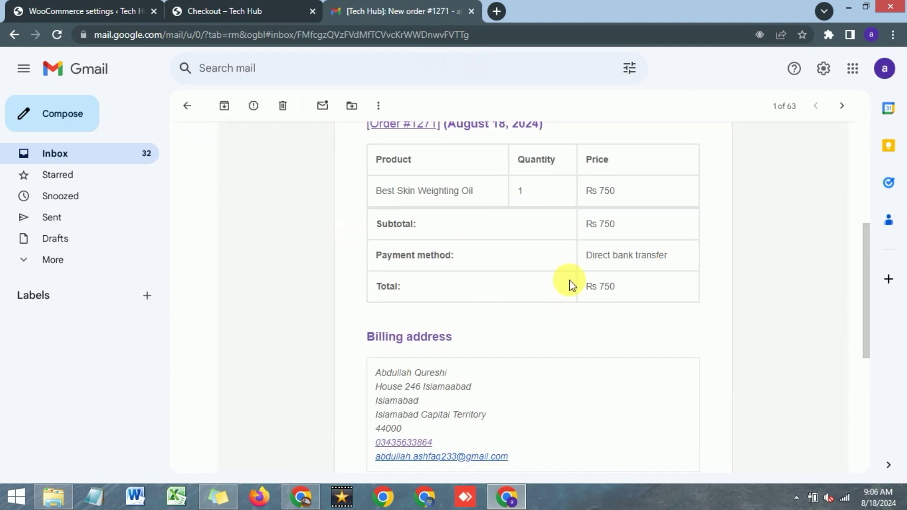
{"action": "left_click_drag", "start_coordinate": [586, 255], "coordinate": [668, 257]}
{"action": "scroll", "coordinate": [557, 266], "scroll_direction": "down", "scroll_amount": 2}
{"action": "scroll", "coordinate": [557, 265], "scroll_direction": "up", "scroll_amount": 3}
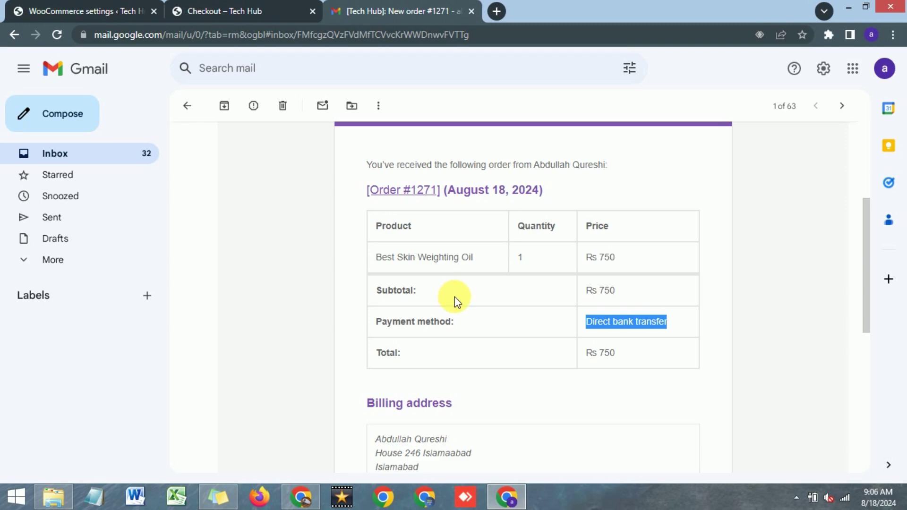
Step: Open the Shop page of the storefront from the order confirmation page and close the Gmail tab
{"action": "left_click", "coordinate": [227, 6]}
{"action": "left_click", "coordinate": [369, 140]}
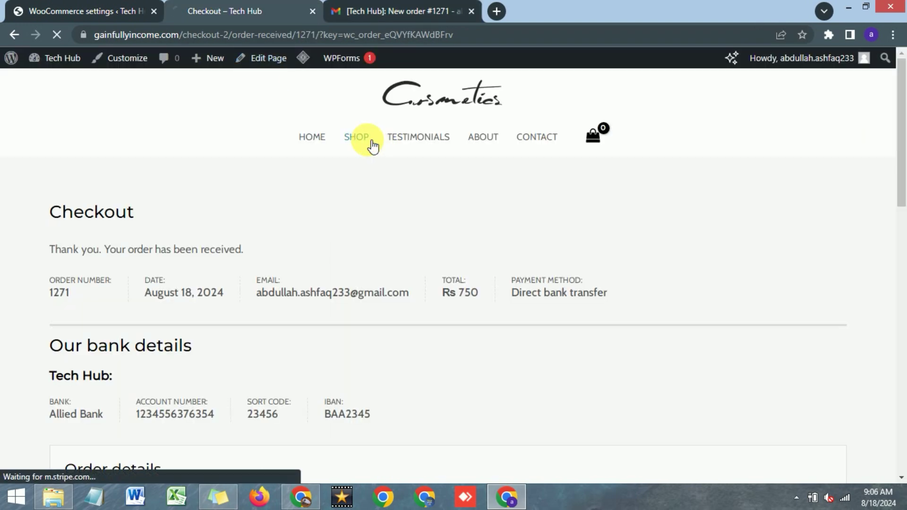
{"action": "left_click", "coordinate": [471, 11]}
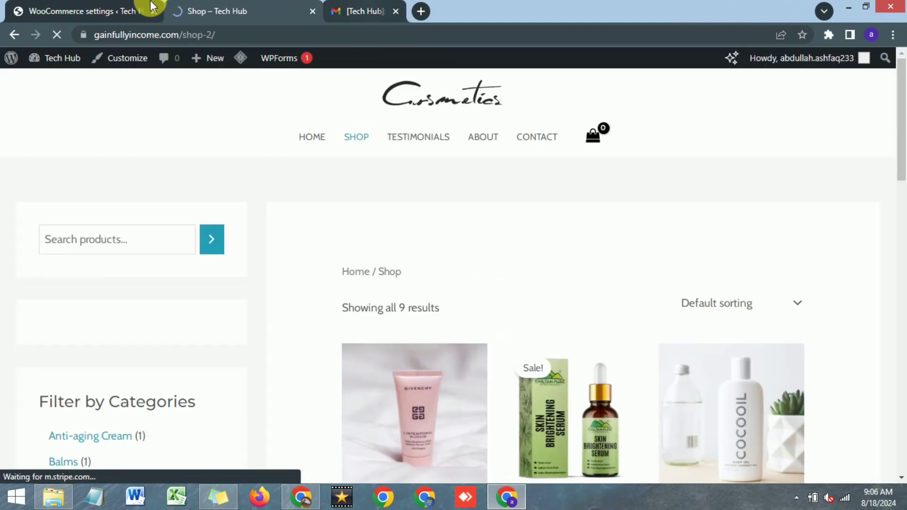
Step: Return to the WooCommerce settings tab and open the WordPress page for adding a new plugin
{"action": "left_click", "coordinate": [69, 7]}
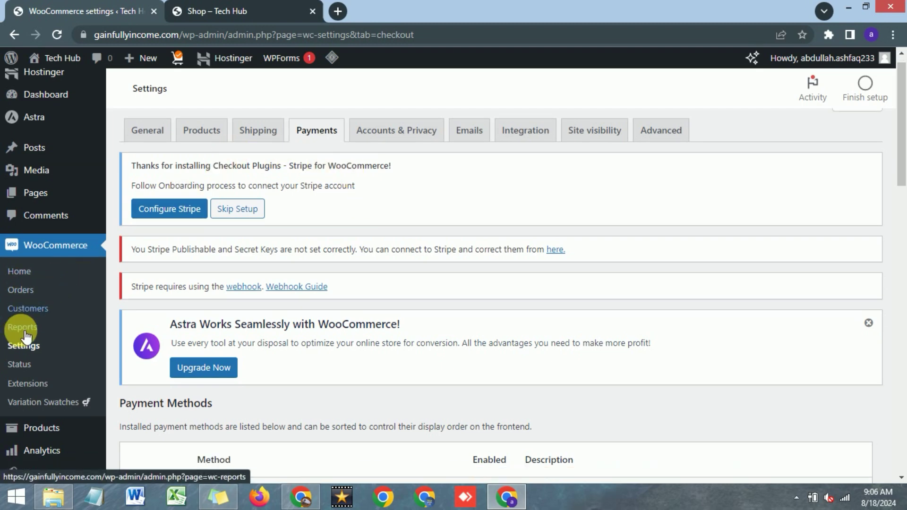
{"action": "scroll", "coordinate": [21, 335], "scroll_direction": "down", "scroll_amount": 3}
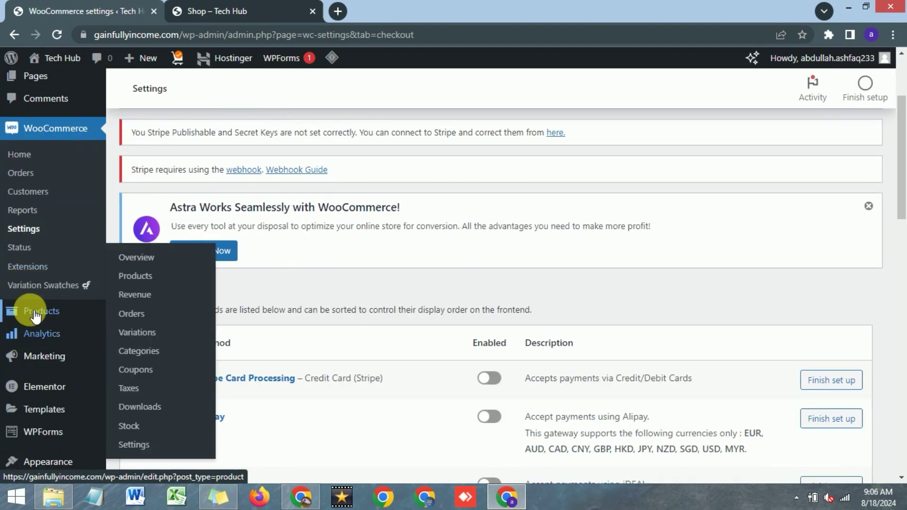
{"action": "scroll", "coordinate": [40, 274], "scroll_direction": "down", "scroll_amount": 1}
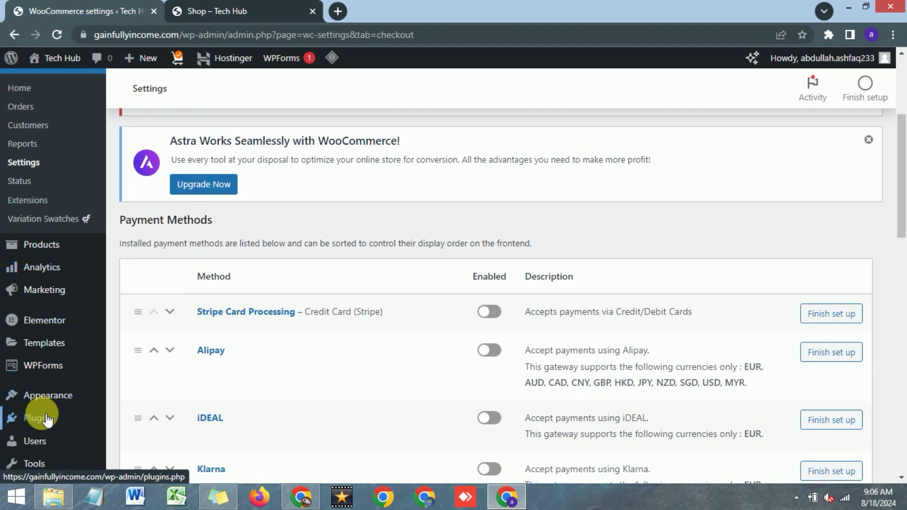
{"action": "mouse_move", "coordinate": [38, 417]}
{"action": "left_click", "coordinate": [137, 427]}
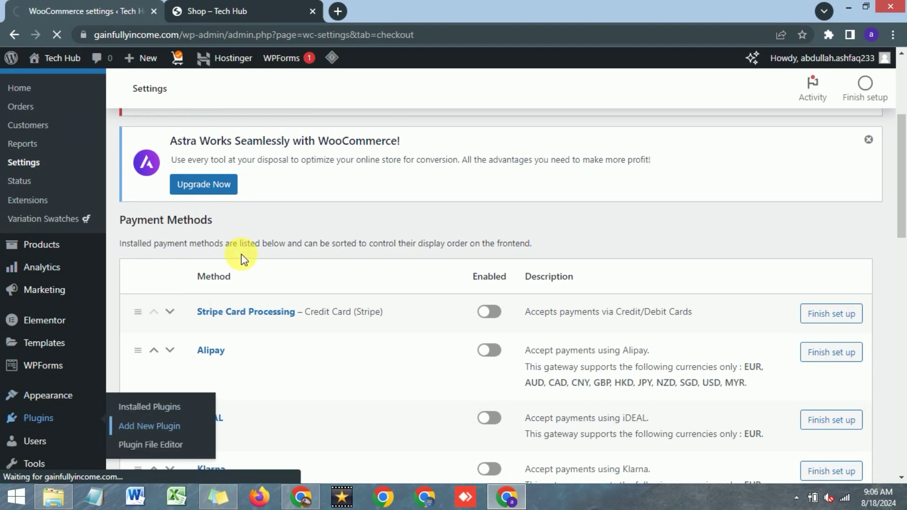
{"action": "scroll", "coordinate": [255, 217], "scroll_direction": "down", "scroll_amount": 2}
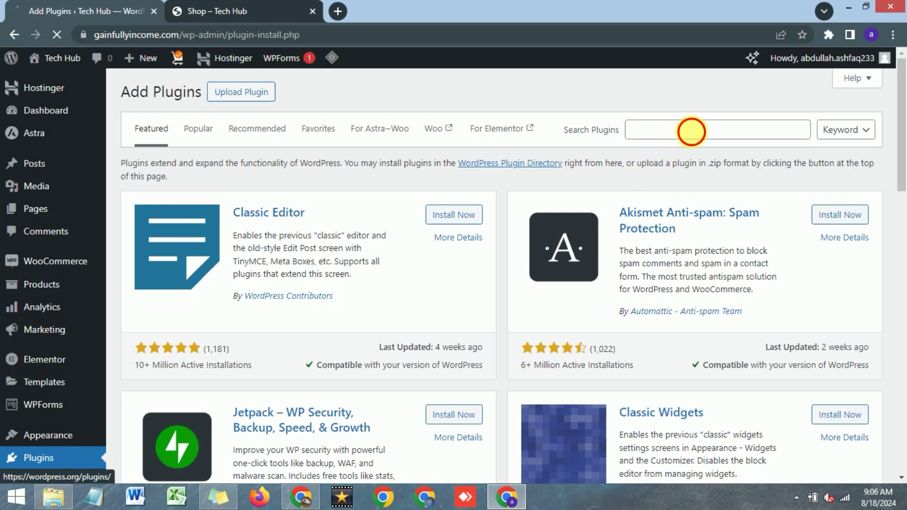
Step: Search the plugin directory for paypal, then install and activate Payment Plugins for PayPal WooCommerce
{"action": "left_click", "coordinate": [691, 131]}
{"action": "type", "text": "paypal"}
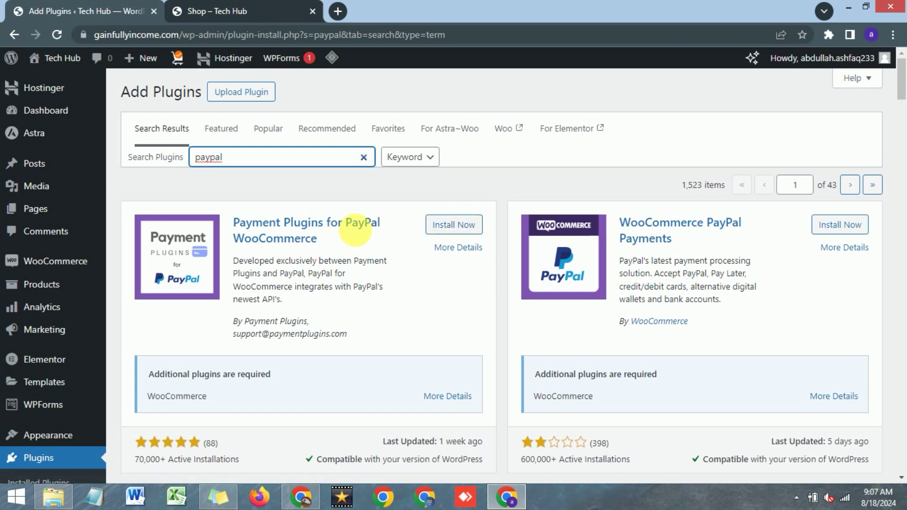
{"action": "left_click", "coordinate": [470, 230]}
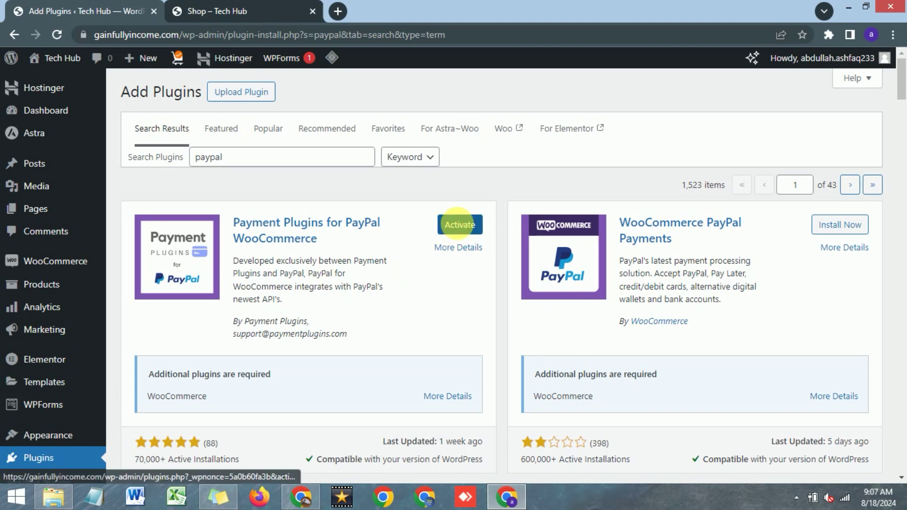
{"action": "left_click", "coordinate": [458, 225]}
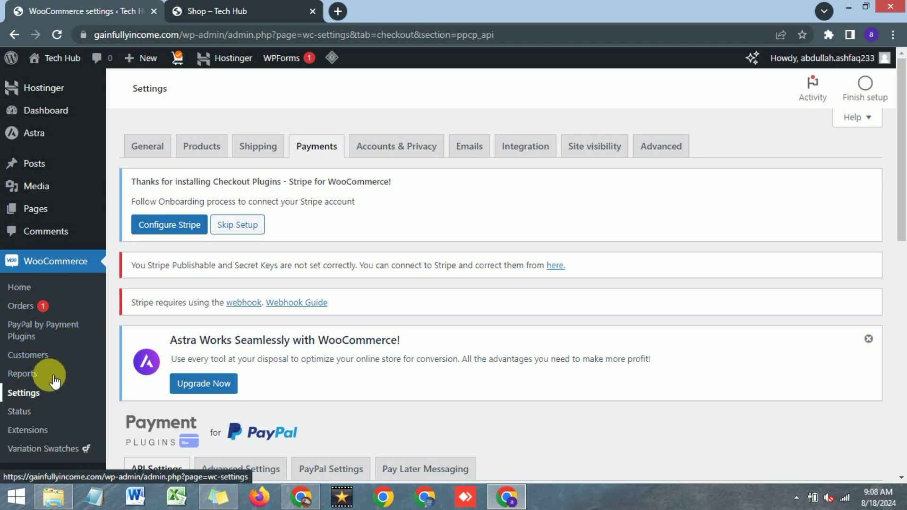
Step: Review the PayPal plugin's API settings and launch the PayPal account connection for the production environment
{"action": "scroll", "coordinate": [300, 231], "scroll_direction": "down", "scroll_amount": 1}
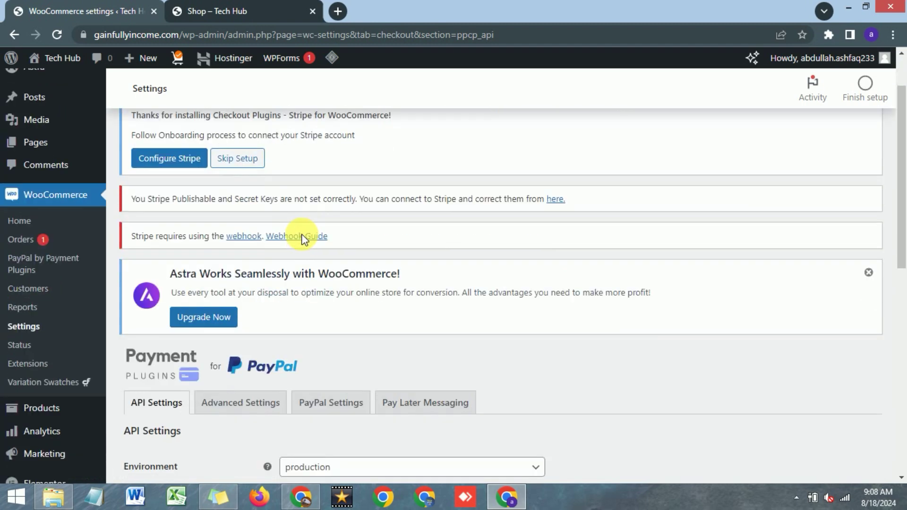
{"action": "scroll", "coordinate": [307, 239], "scroll_direction": "down", "scroll_amount": 2}
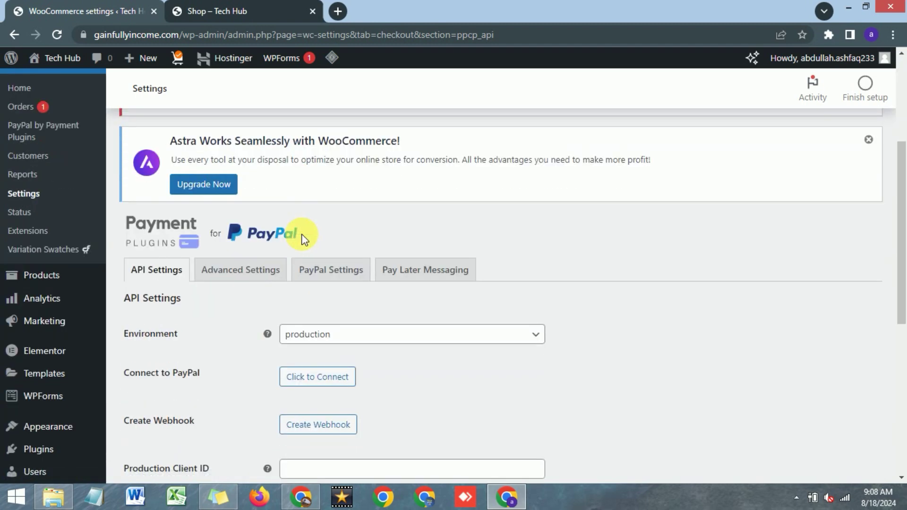
{"action": "scroll", "coordinate": [313, 254], "scroll_direction": "down", "scroll_amount": 1}
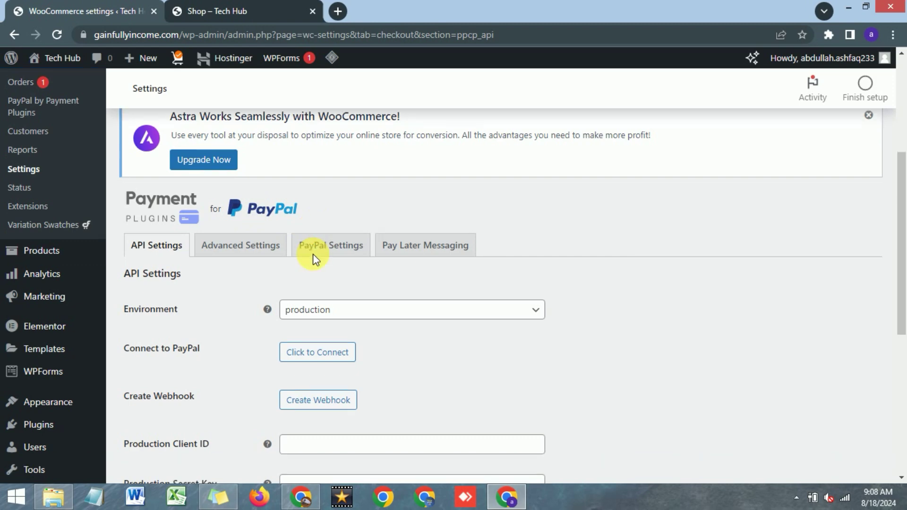
{"action": "scroll", "coordinate": [251, 259], "scroll_direction": "down", "scroll_amount": 1}
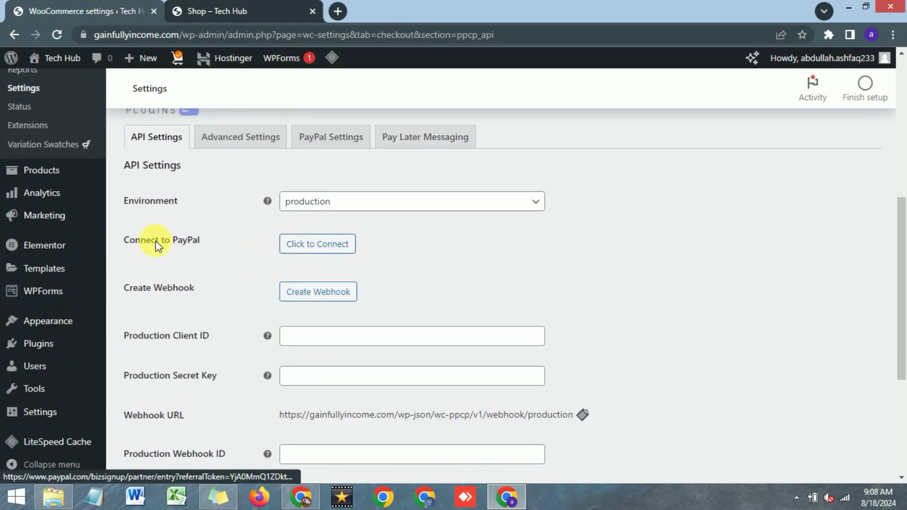
{"action": "left_click", "coordinate": [317, 244]}
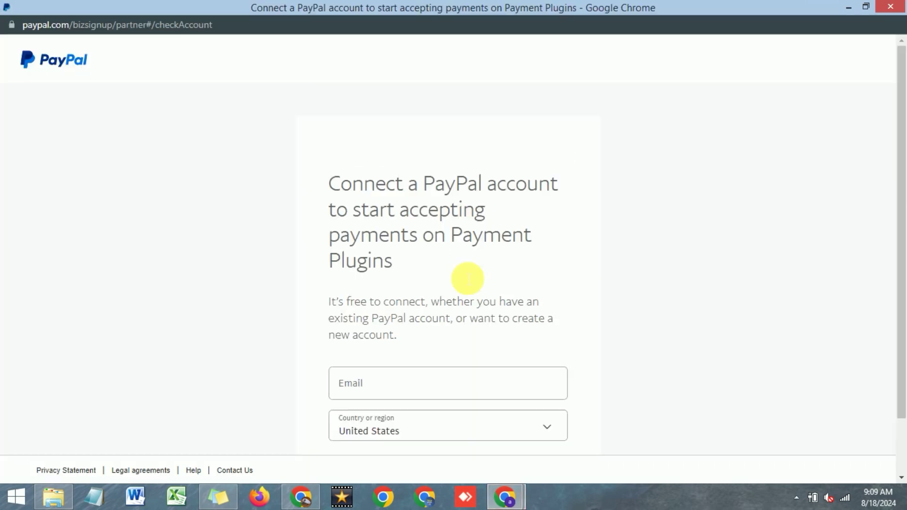
Step: Examine the email and country fields of the PayPal account connection form, and close its window without connecting
{"action": "scroll", "coordinate": [401, 259], "scroll_direction": "down", "scroll_amount": 2}
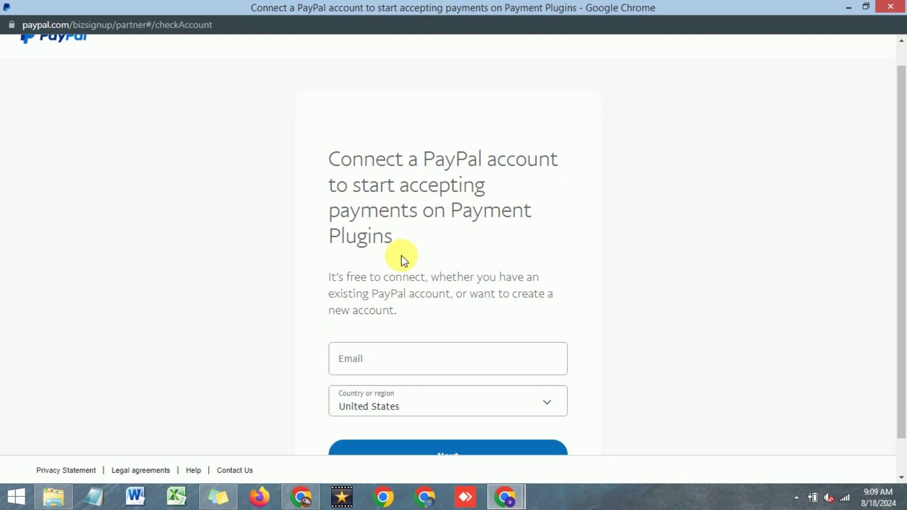
{"action": "left_click", "coordinate": [402, 324]}
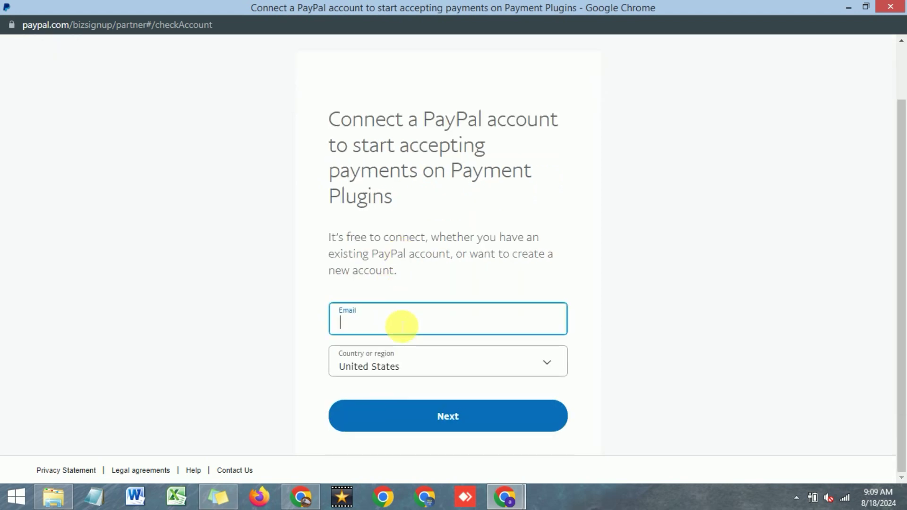
{"action": "left_click", "coordinate": [441, 362]}
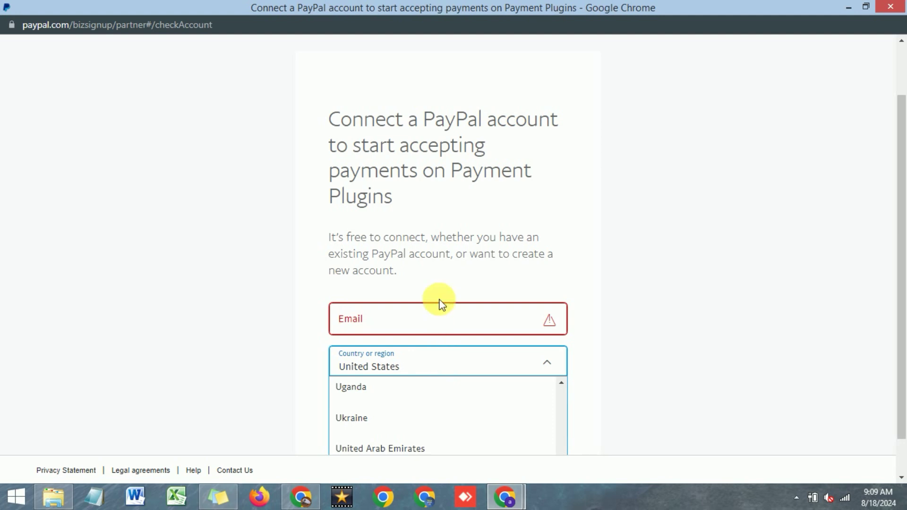
{"action": "left_click", "coordinate": [442, 282]}
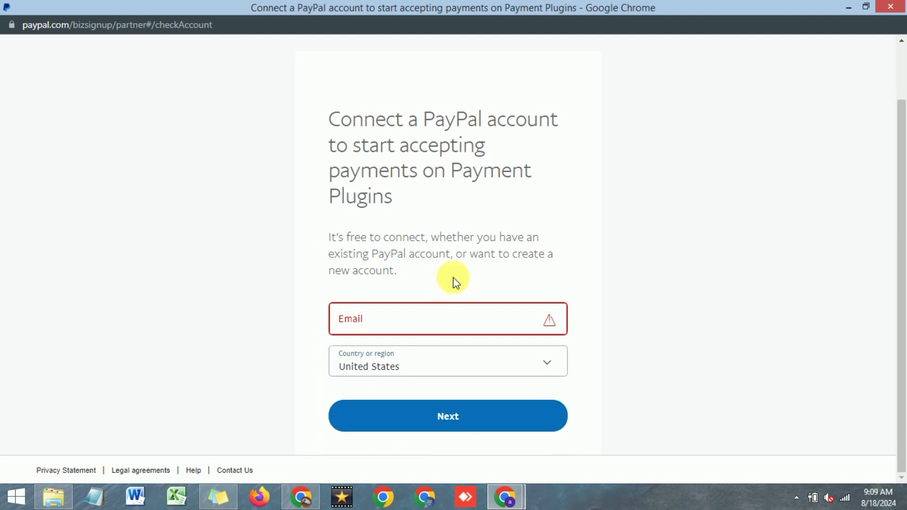
{"action": "left_click", "coordinate": [437, 322]}
{"action": "left_click", "coordinate": [451, 234]}
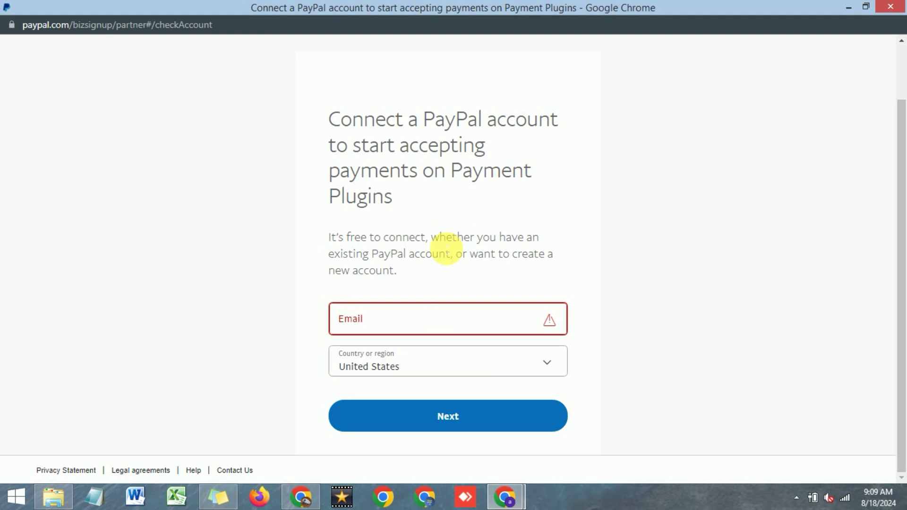
{"action": "scroll", "coordinate": [453, 241], "scroll_direction": "up", "scroll_amount": 2}
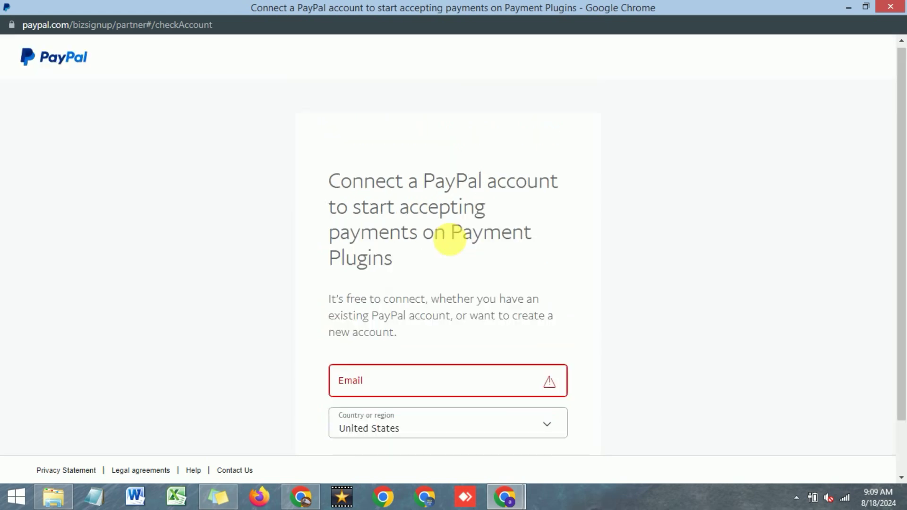
{"action": "scroll", "coordinate": [458, 245], "scroll_direction": "down", "scroll_amount": 2}
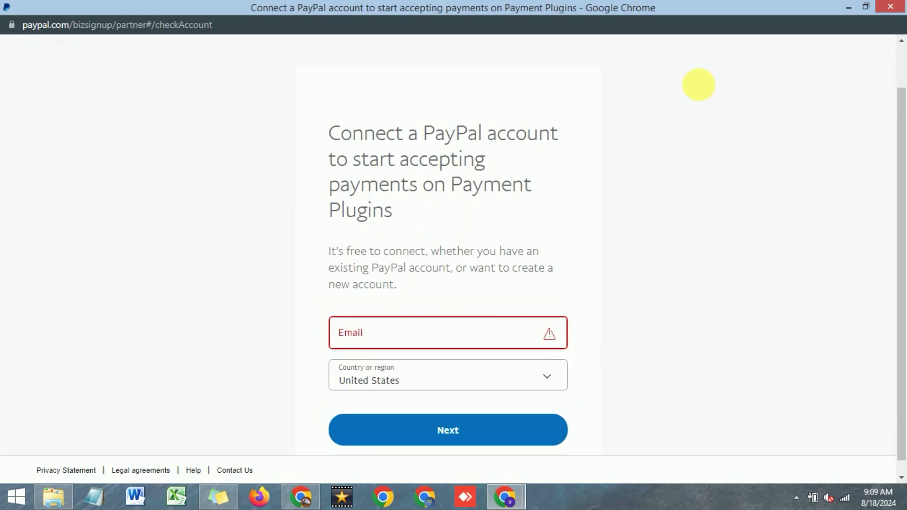
{"action": "left_click", "coordinate": [894, 5]}
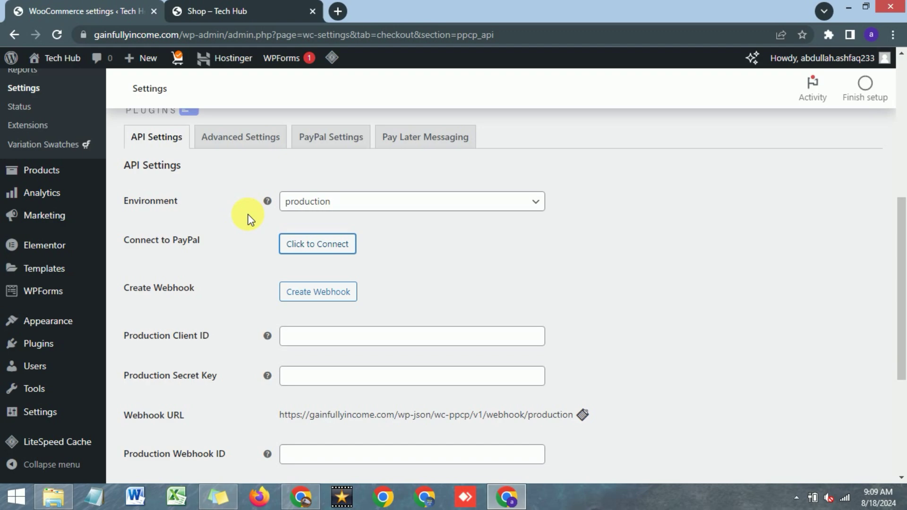
Step: Return to the WooCommerce payment methods list and switch on PayPal Gateway By Payment Plugins
{"action": "key", "text": "alt+Left"}
{"action": "scroll", "coordinate": [353, 312], "scroll_direction": "down", "scroll_amount": 10}
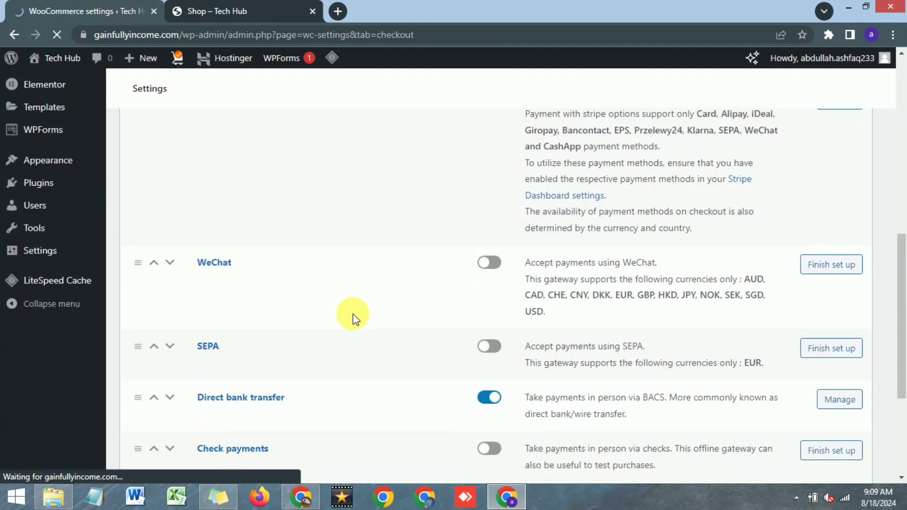
{"action": "scroll", "coordinate": [352, 316], "scroll_direction": "down", "scroll_amount": 4}
{"action": "scroll", "coordinate": [314, 354], "scroll_direction": "up", "scroll_amount": 5}
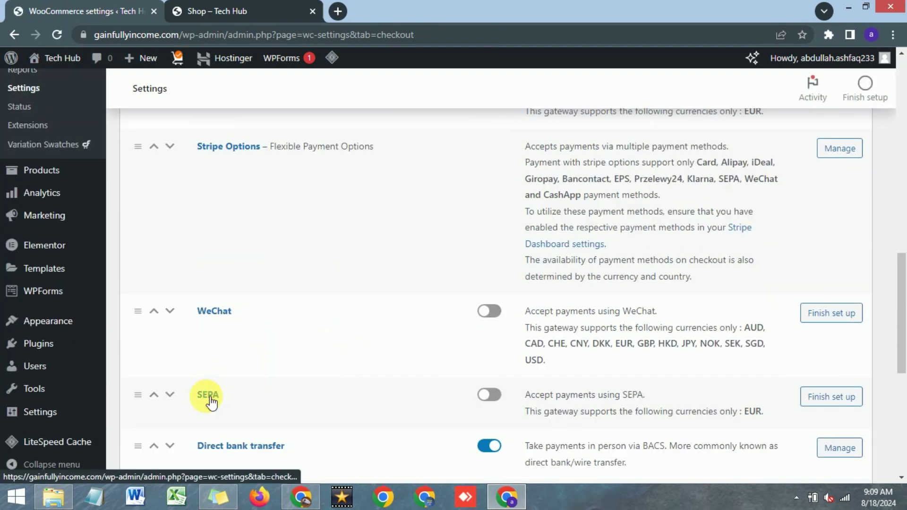
{"action": "scroll", "coordinate": [211, 402], "scroll_direction": "down", "scroll_amount": 4}
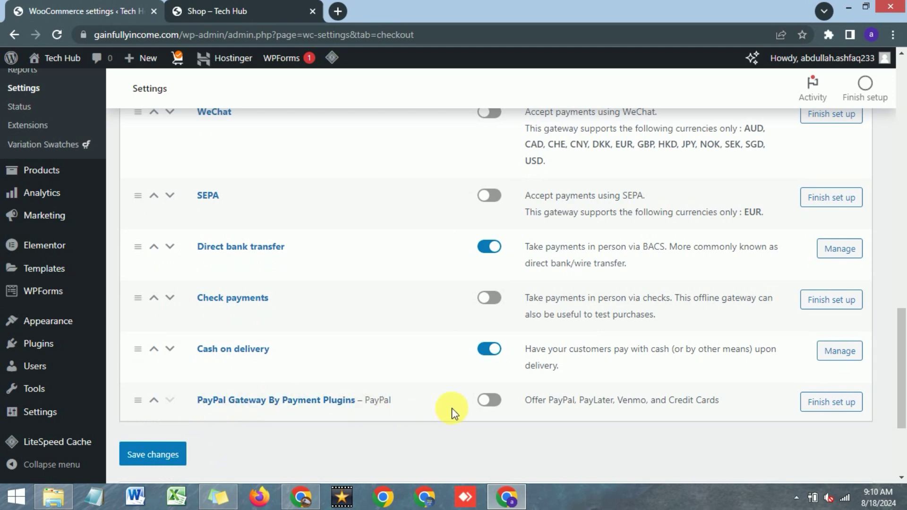
{"action": "left_click", "coordinate": [493, 401]}
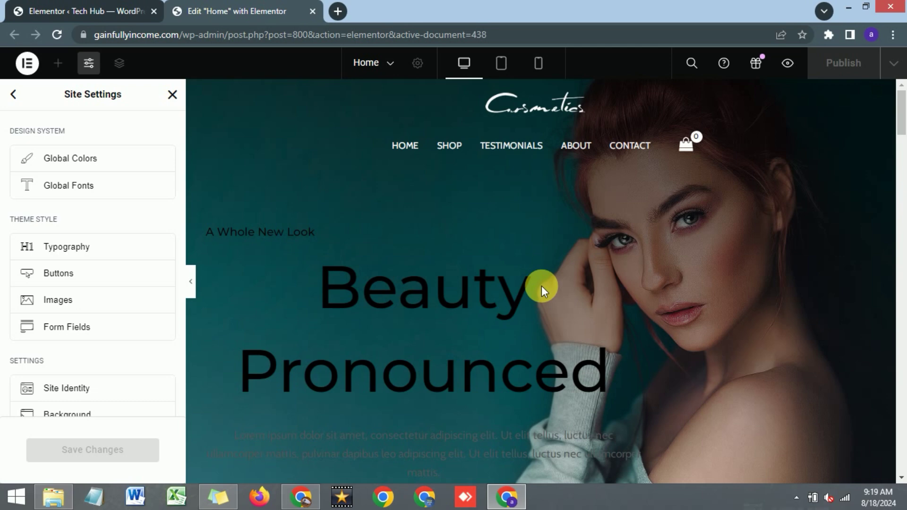
Step: Close Site Settings in the Elementor editor of the Home page and return to the top of the page
{"action": "left_click", "coordinate": [172, 94]}
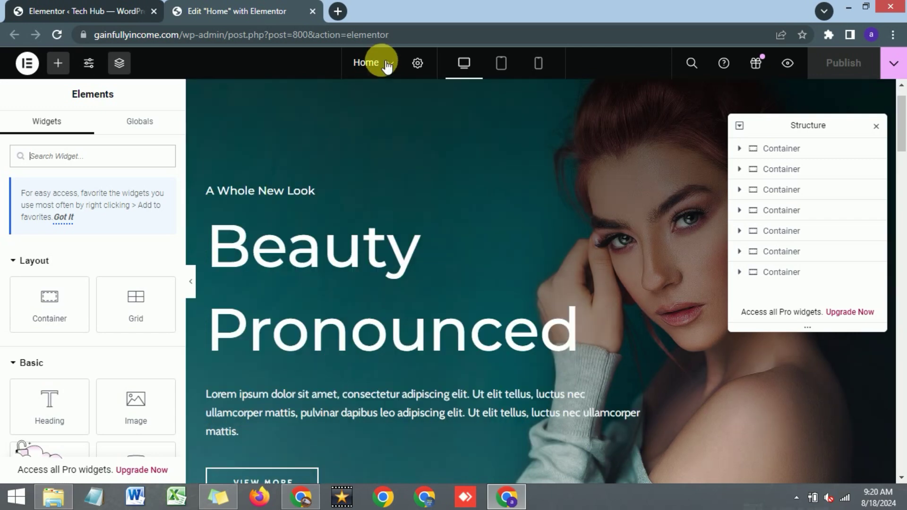
{"action": "left_click", "coordinate": [378, 62]}
{"action": "left_click", "coordinate": [901, 157]}
{"action": "left_click_drag", "start_coordinate": [900, 158], "coordinate": [894, 65]}
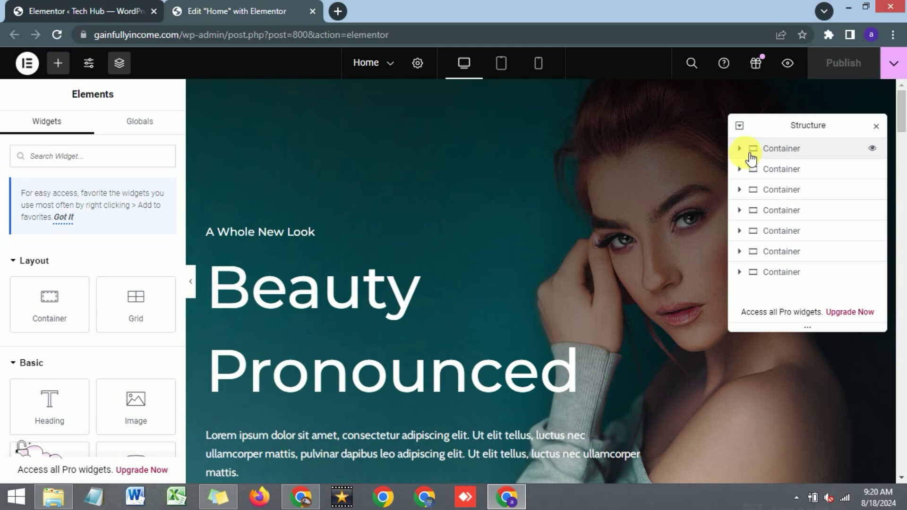
Step: Expand all containers in the page Structure and open the "A Whole New Look" heading for editing
{"action": "left_click", "coordinate": [739, 126]}
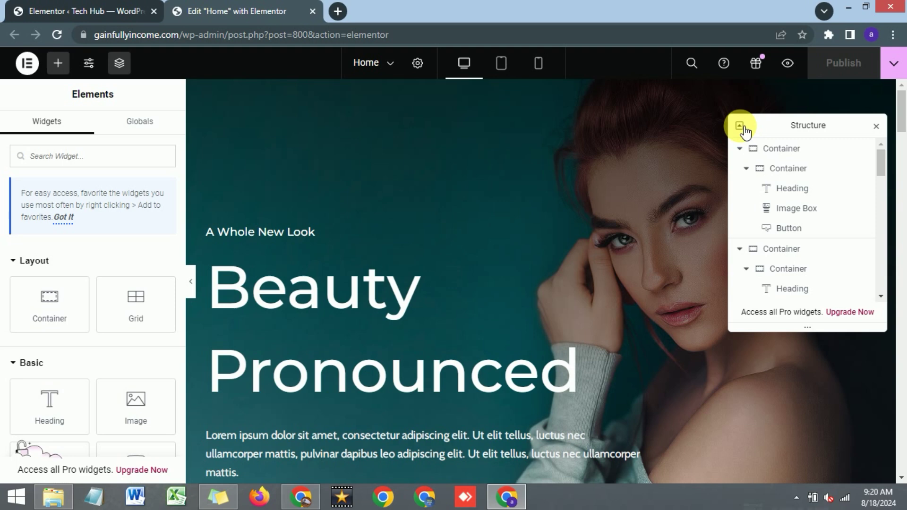
{"action": "left_click", "coordinate": [799, 189]}
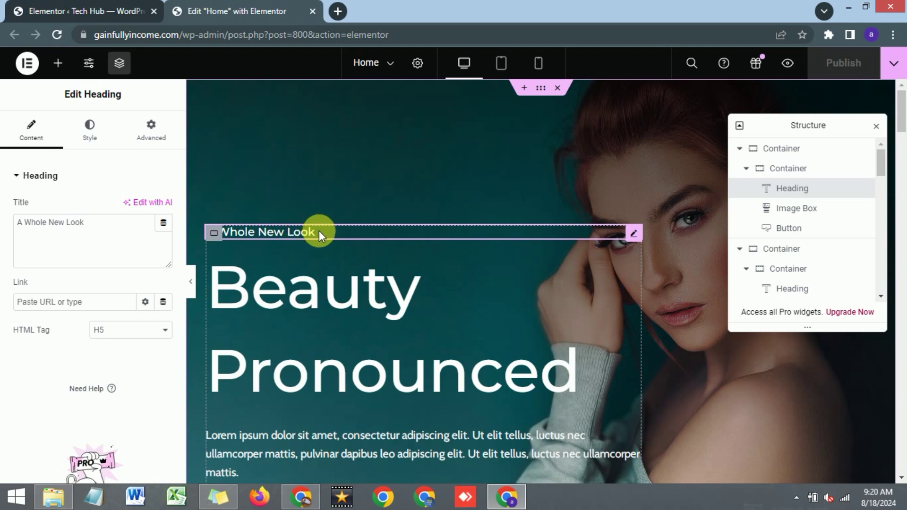
Step: Examine the content settings of the "Beauty Pronounced" image box and the "View More" button in the hero section
{"action": "left_click", "coordinate": [792, 213]}
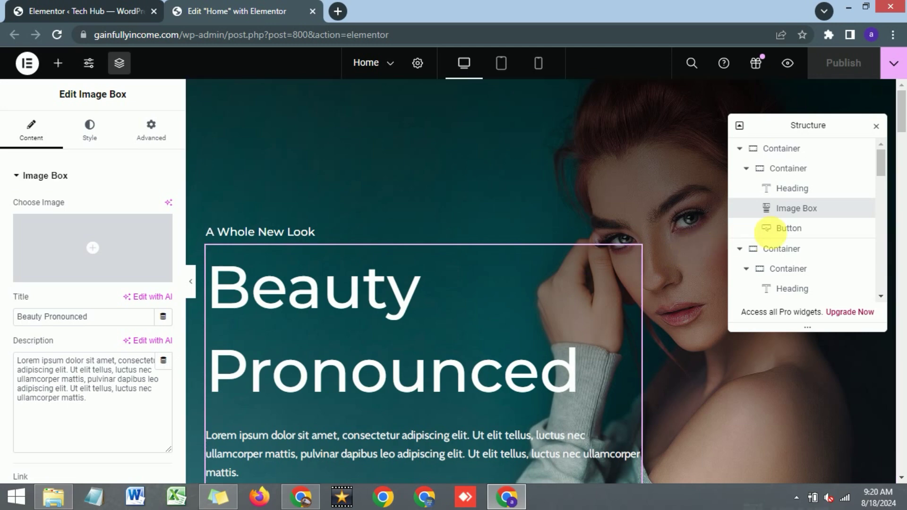
{"action": "left_click", "coordinate": [786, 232]}
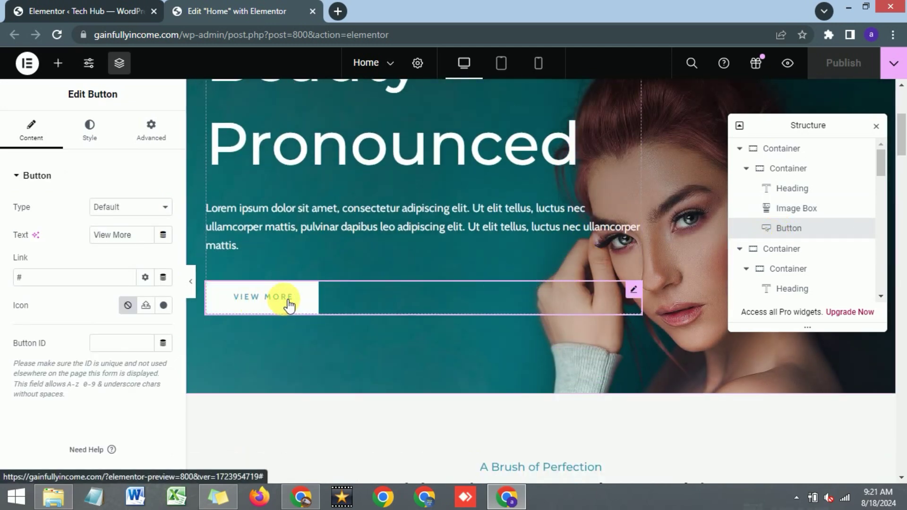
{"action": "scroll", "coordinate": [383, 244], "scroll_direction": "up", "scroll_amount": 2}
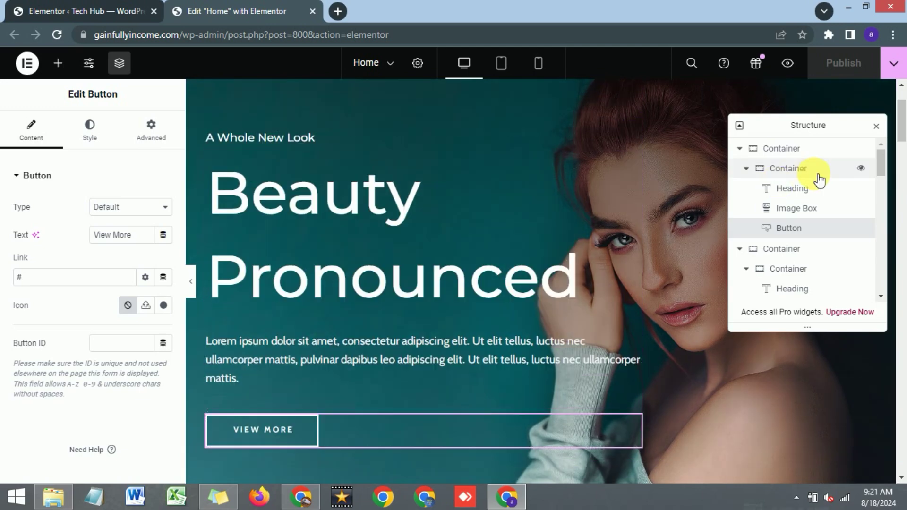
{"action": "scroll", "coordinate": [365, 169], "scroll_direction": "up", "scroll_amount": 2}
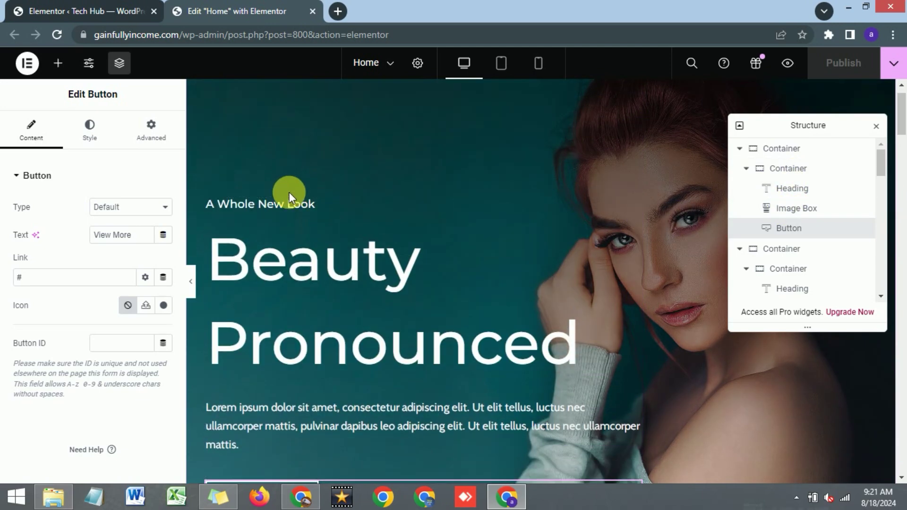
Step: Replace the hero section's "A Whole New Look" heading text with "Beauty Shop"
{"action": "left_click", "coordinate": [290, 212]}
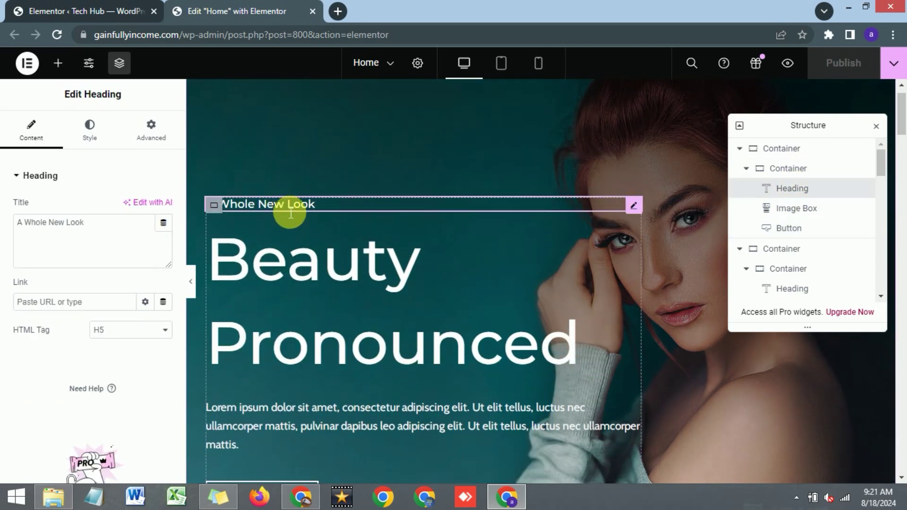
{"action": "left_click", "coordinate": [92, 231]}
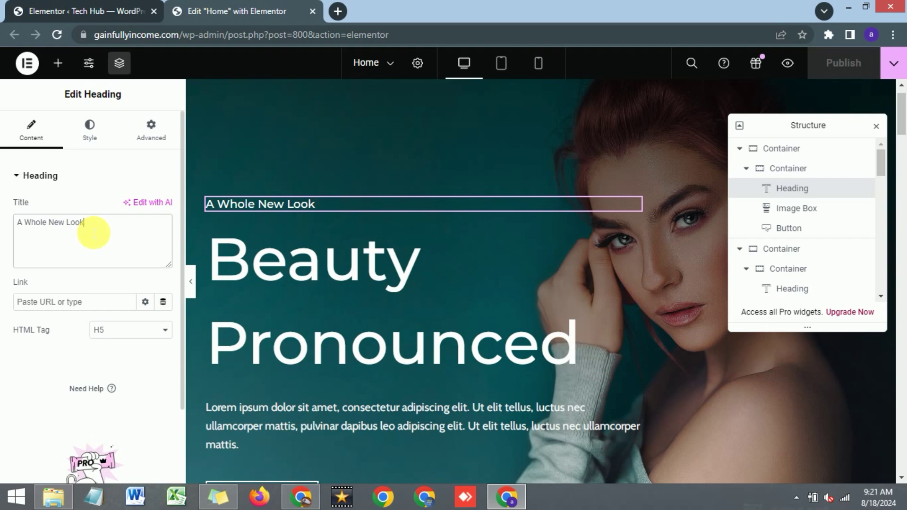
{"action": "key", "text": "ctrl+a"}
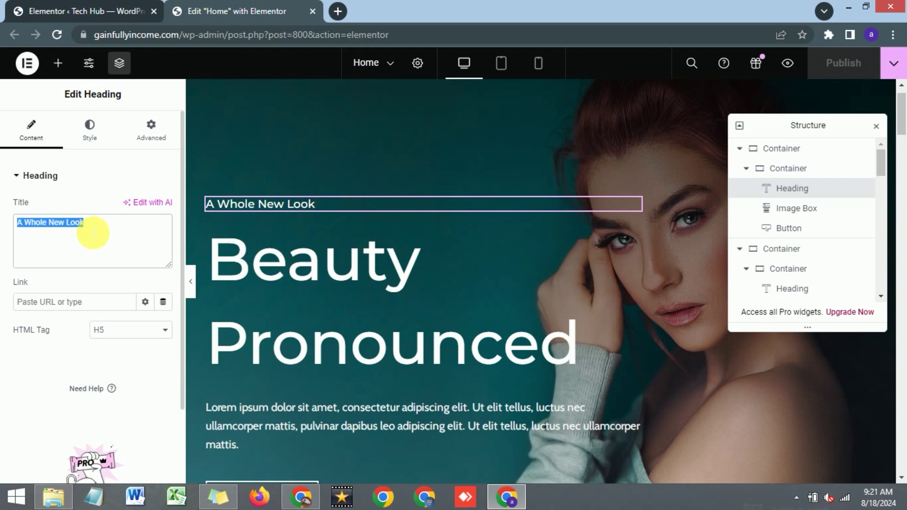
{"action": "type", "text": "Beauty Shop"}
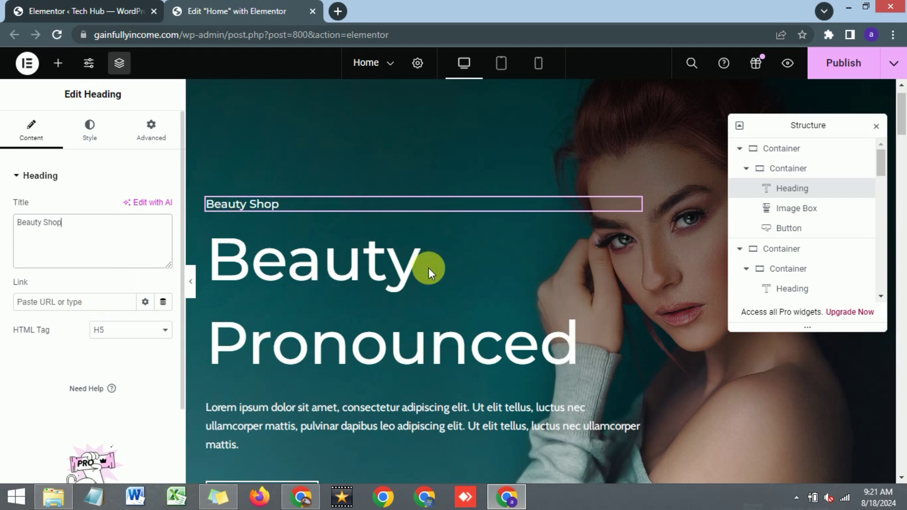
Step: Examine the title and description text of the "Beauty Pronounced" image box without changing them
{"action": "scroll", "coordinate": [389, 268], "scroll_direction": "down", "scroll_amount": 1}
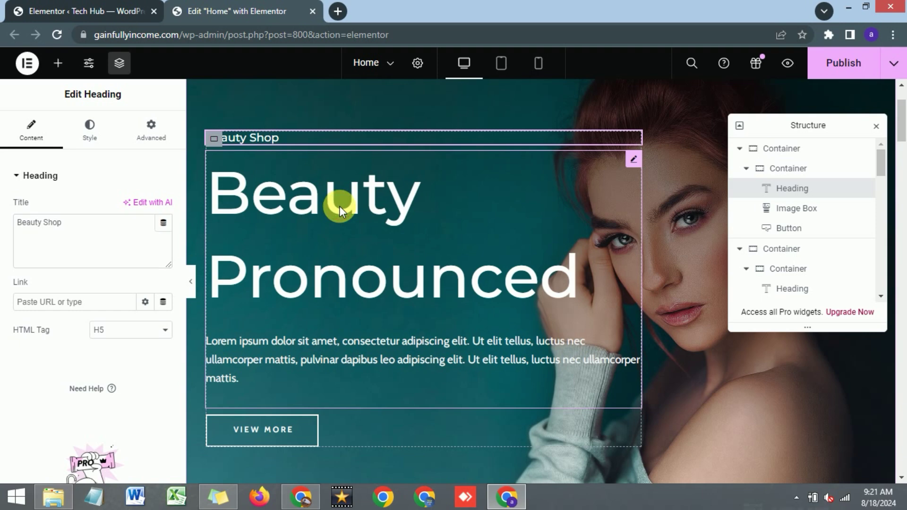
{"action": "left_click", "coordinate": [339, 205]}
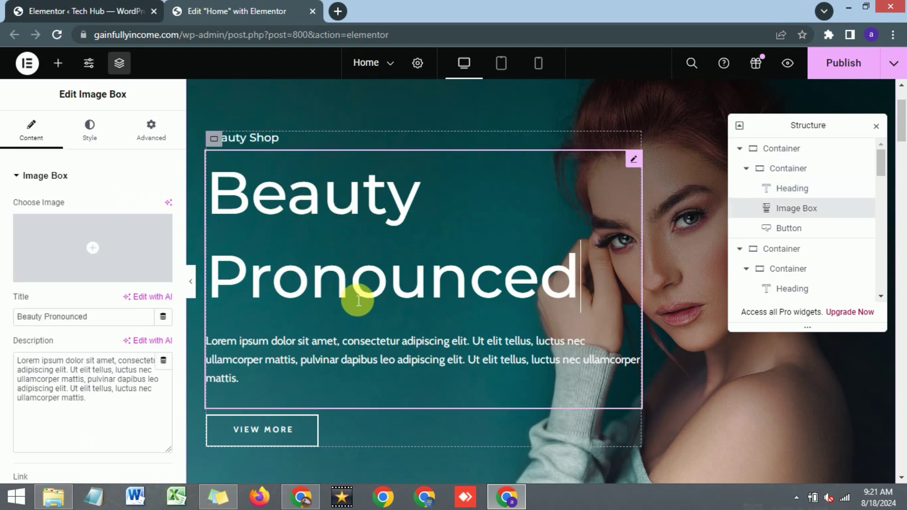
{"action": "left_click", "coordinate": [87, 317]}
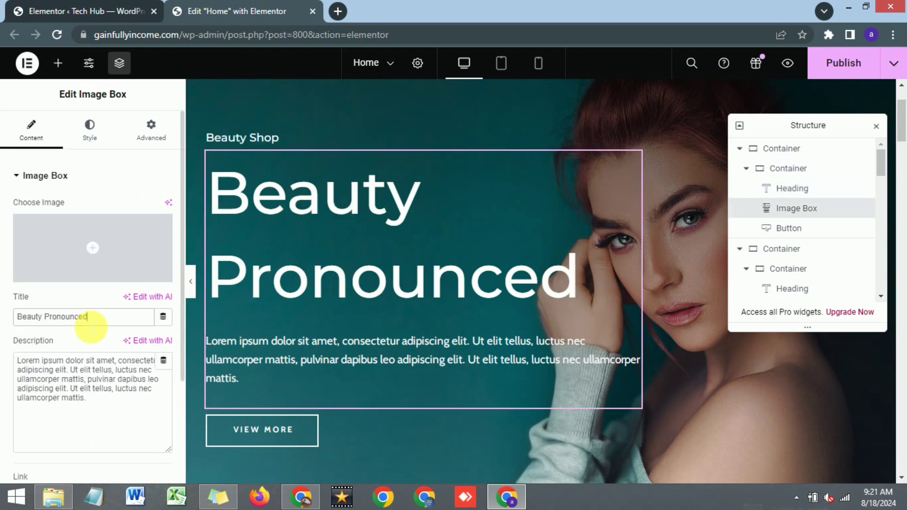
{"action": "left_click", "coordinate": [91, 377]}
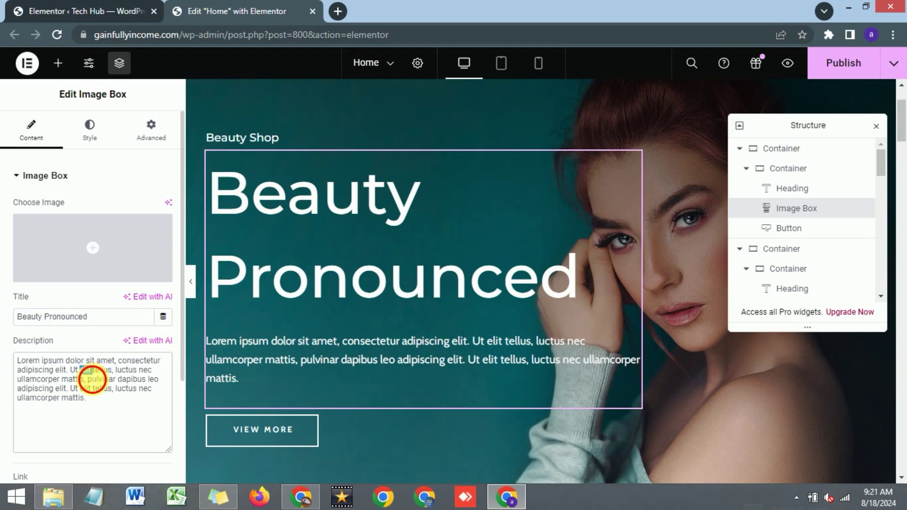
{"action": "key", "text": "ctrl+a"}
{"action": "left_click", "coordinate": [318, 340]}
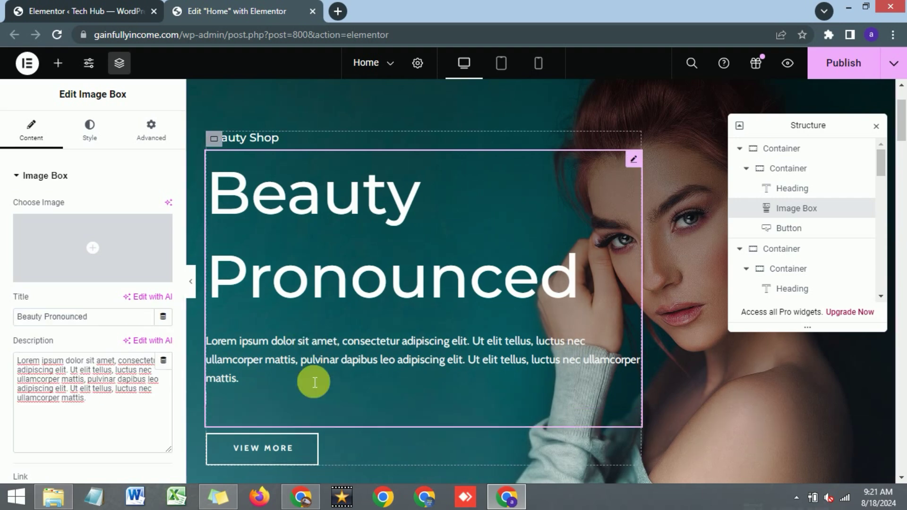
Step: Try the center and right positions for the "View More" button's style, and set its position to left
{"action": "left_click", "coordinate": [785, 231]}
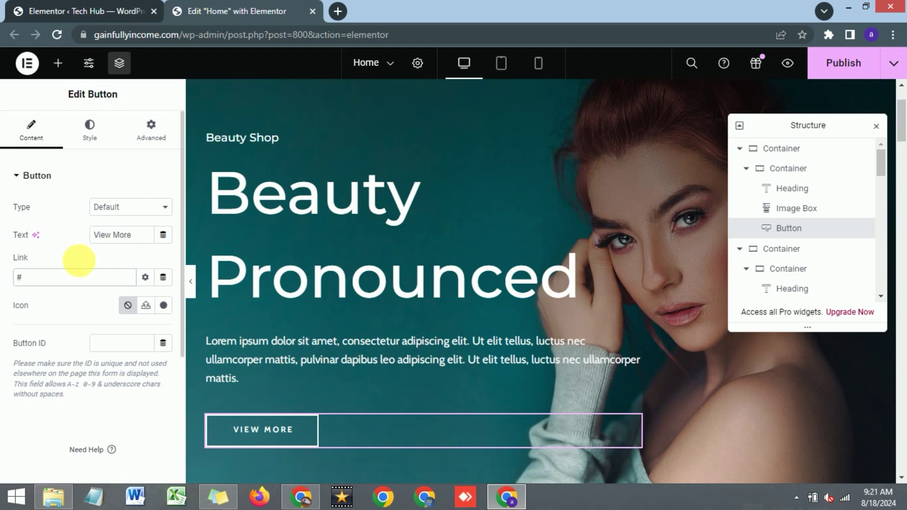
{"action": "left_click", "coordinate": [94, 137]}
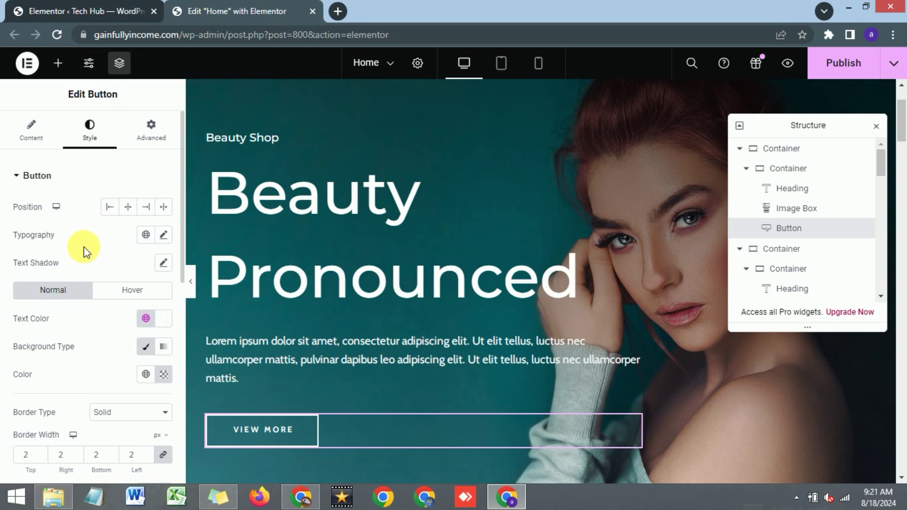
{"action": "left_click", "coordinate": [130, 209]}
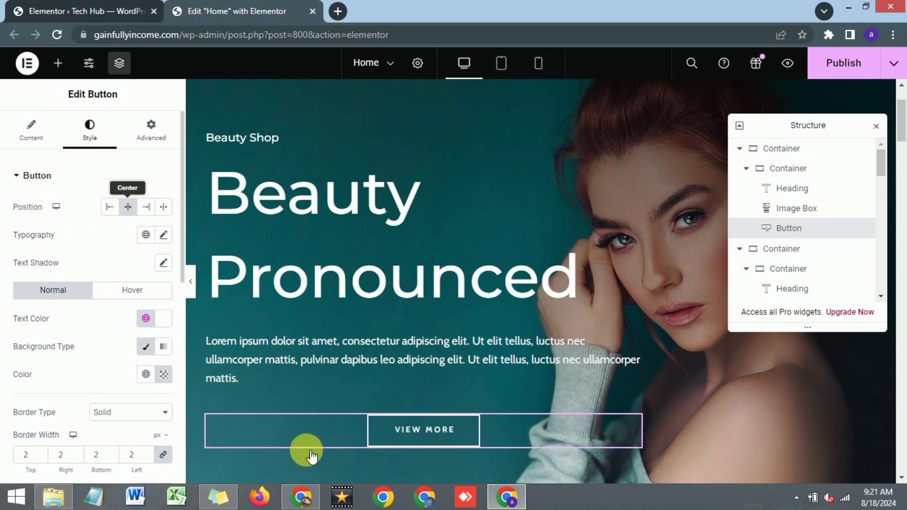
{"action": "left_click", "coordinate": [150, 210]}
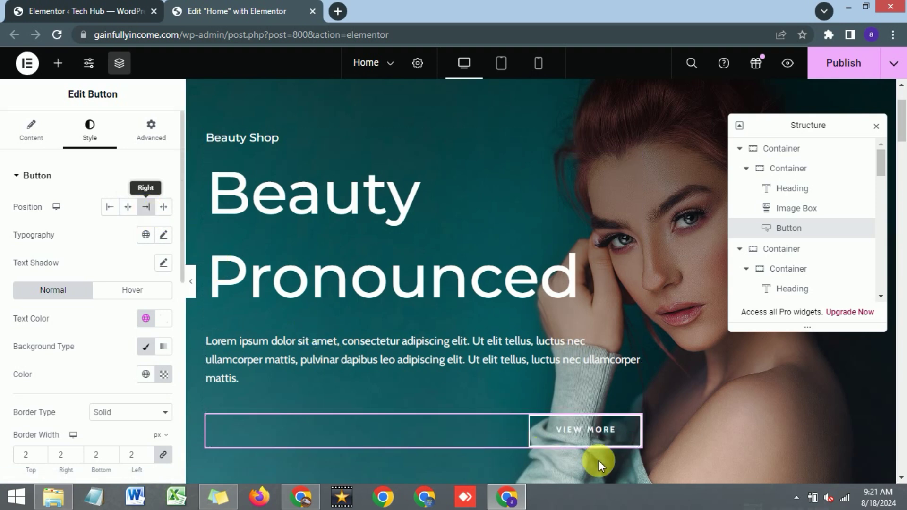
{"action": "left_click", "coordinate": [108, 209]}
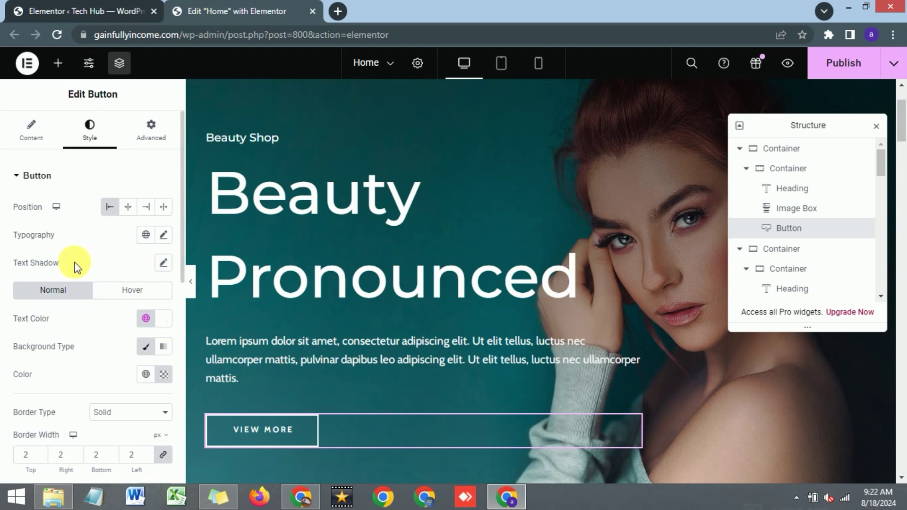
Step: Give the "View More" button a gradient background and a green text color
{"action": "scroll", "coordinate": [136, 263], "scroll_direction": "down", "scroll_amount": 1}
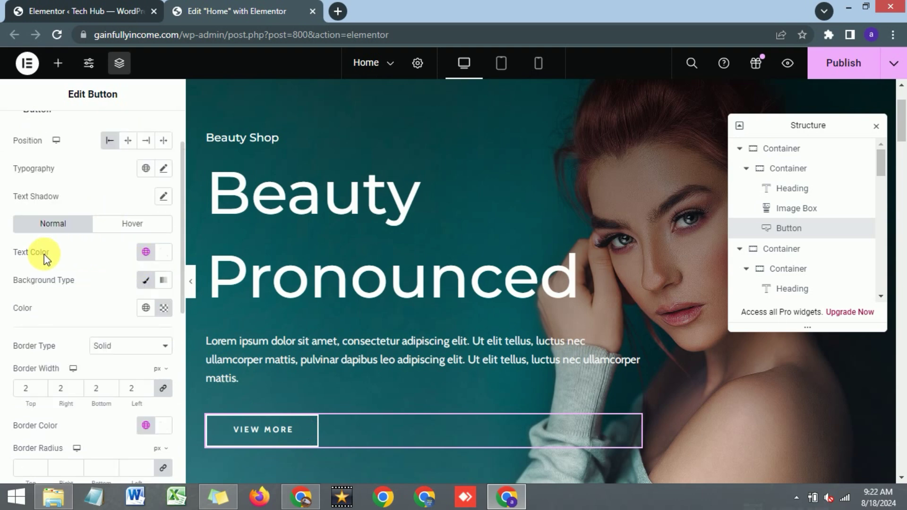
{"action": "left_click", "coordinate": [163, 280]}
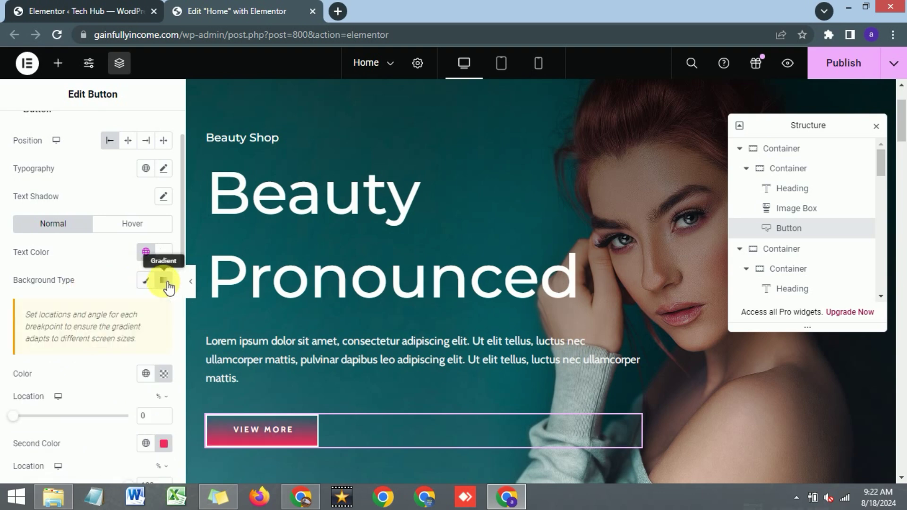
{"action": "left_click", "coordinate": [169, 253]}
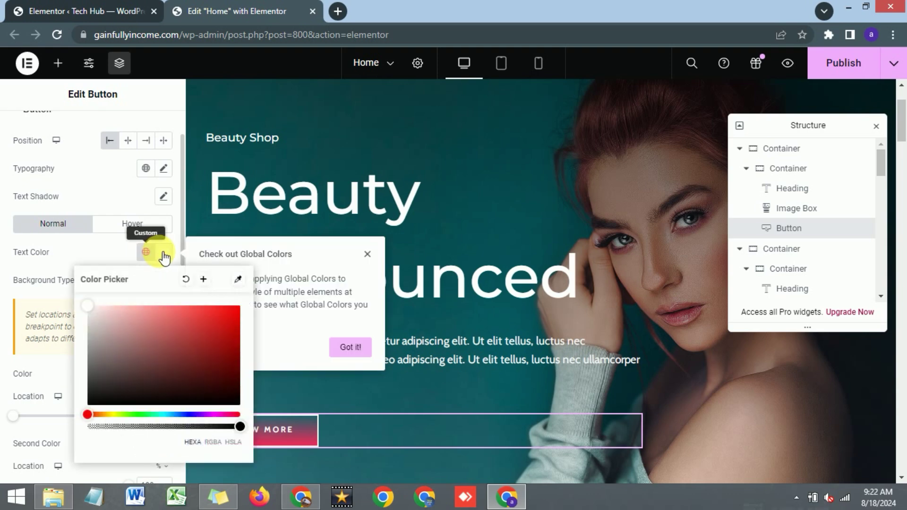
{"action": "left_click", "coordinate": [149, 422]}
{"action": "left_click", "coordinate": [363, 191]}
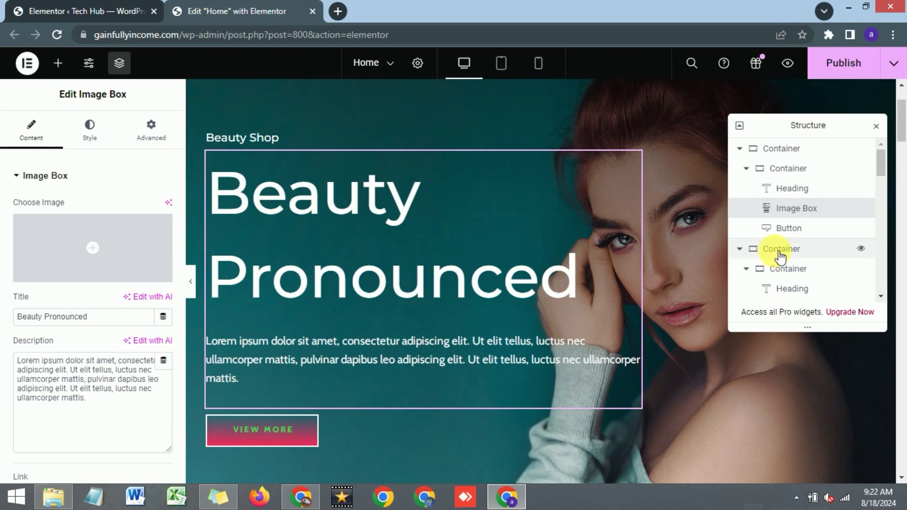
Step: Open the "A Brush of Perfection" heading in the second container and examine its title text
{"action": "left_click", "coordinate": [740, 250]}
{"action": "left_click", "coordinate": [741, 251]}
{"action": "scroll", "coordinate": [758, 256], "scroll_direction": "down", "scroll_amount": 2}
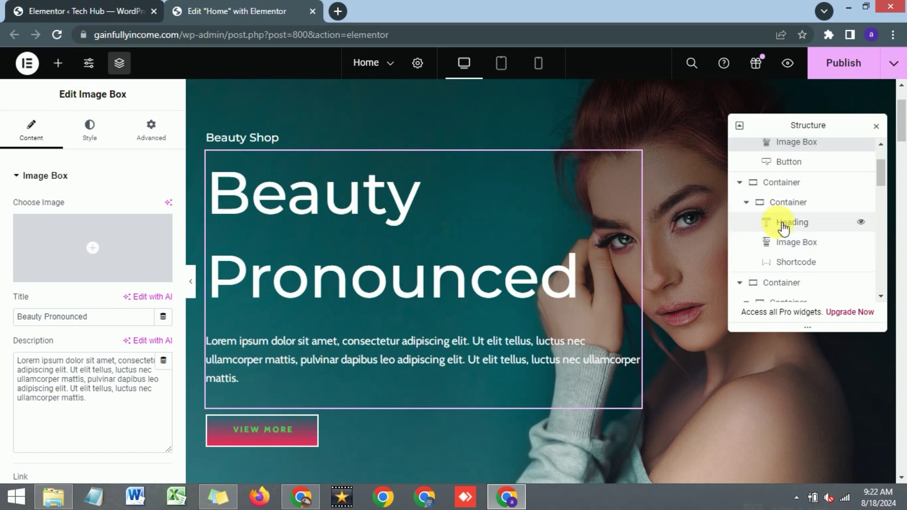
{"action": "left_click", "coordinate": [788, 230]}
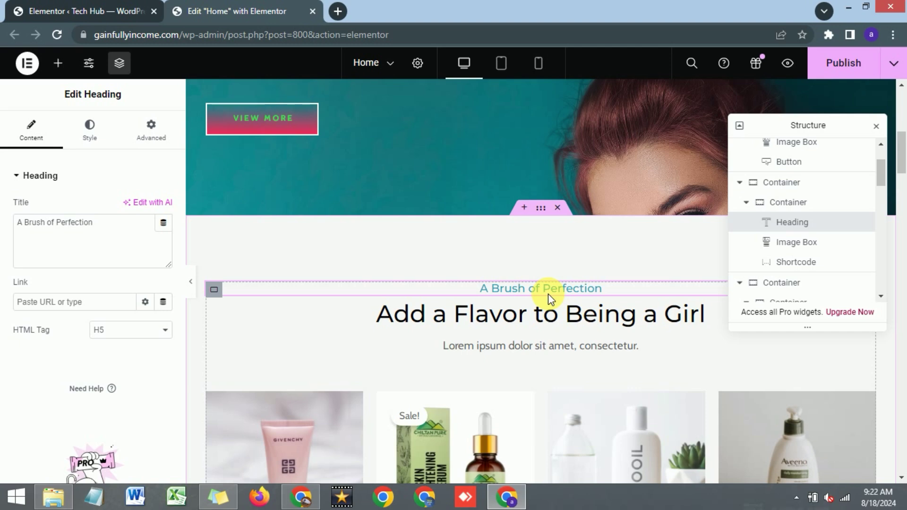
{"action": "scroll", "coordinate": [548, 294], "scroll_direction": "down", "scroll_amount": 1}
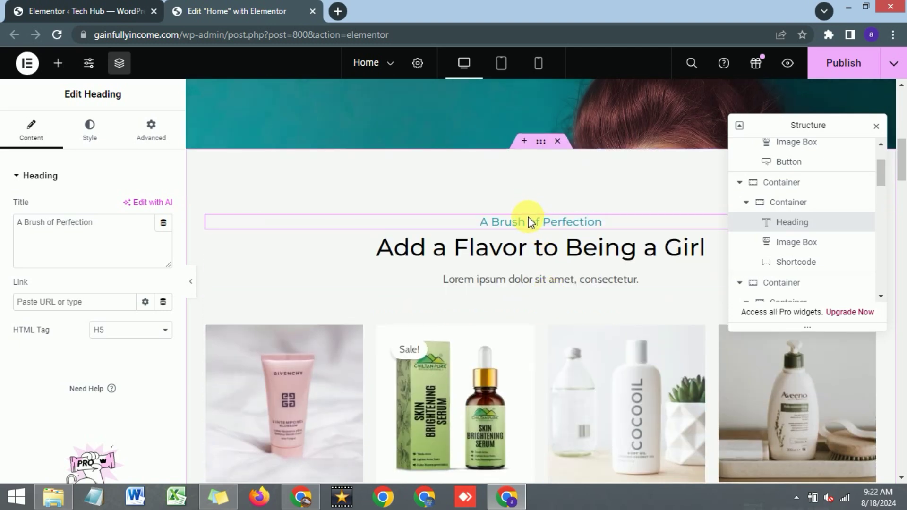
{"action": "left_click", "coordinate": [115, 228]}
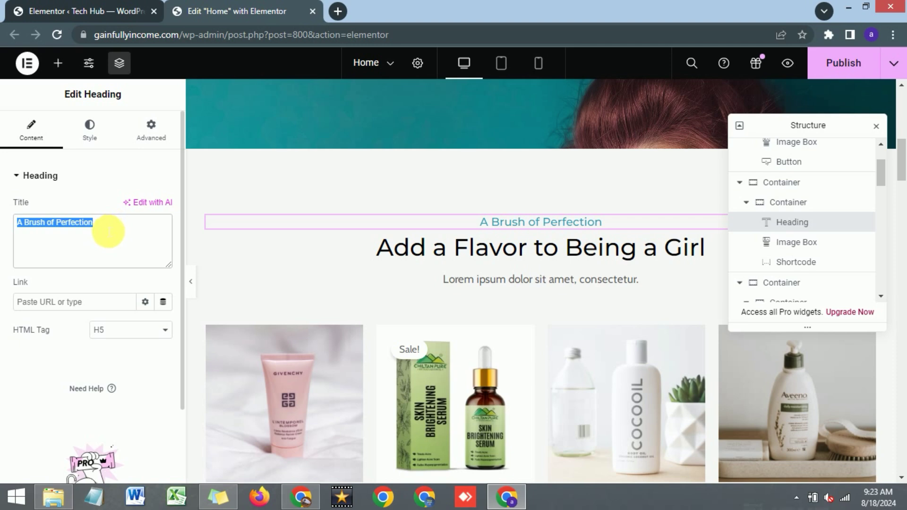
{"action": "left_click", "coordinate": [108, 232]}
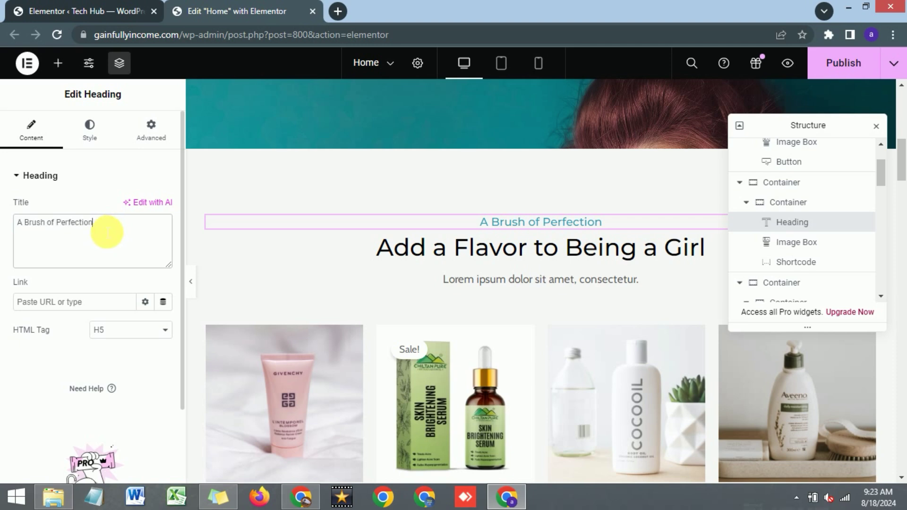
Step: Inspect the "Add a Flavor to Being a Girl" image box and the Shortcode widget that supplies the product grid
{"action": "left_click", "coordinate": [785, 246]}
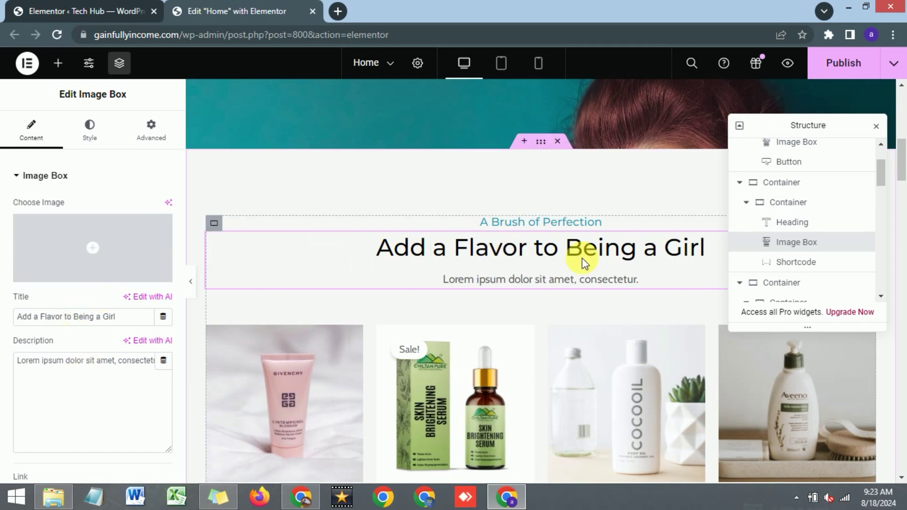
{"action": "left_click", "coordinate": [789, 265]}
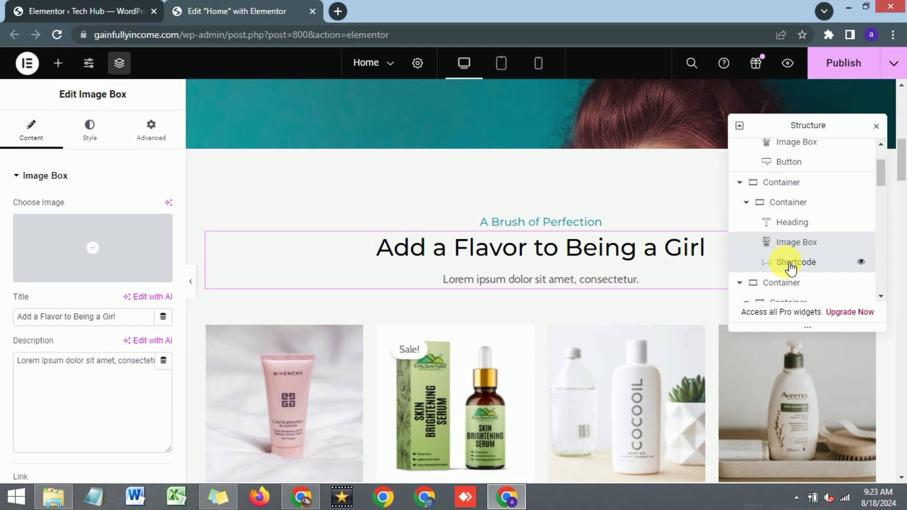
{"action": "scroll", "coordinate": [376, 304], "scroll_direction": "down", "scroll_amount": 3}
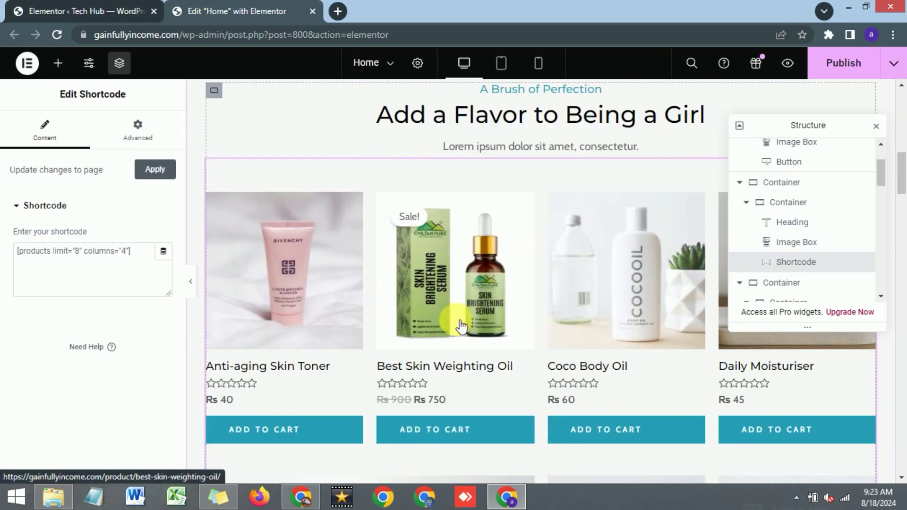
{"action": "scroll", "coordinate": [460, 325], "scroll_direction": "down", "scroll_amount": 7}
{"action": "scroll", "coordinate": [383, 284], "scroll_direction": "up", "scroll_amount": 6}
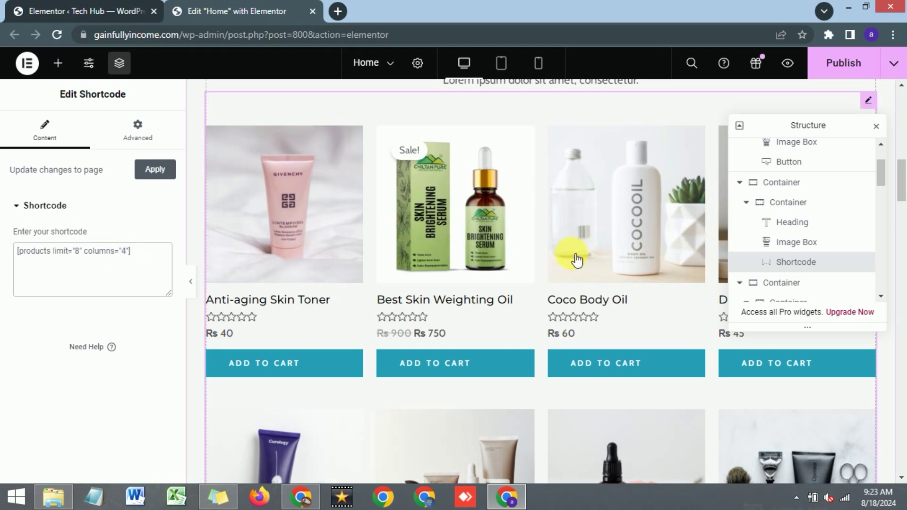
Step: Close the page Structure and compare the products shortcode with both rows of the product grid
{"action": "left_click", "coordinate": [876, 126]}
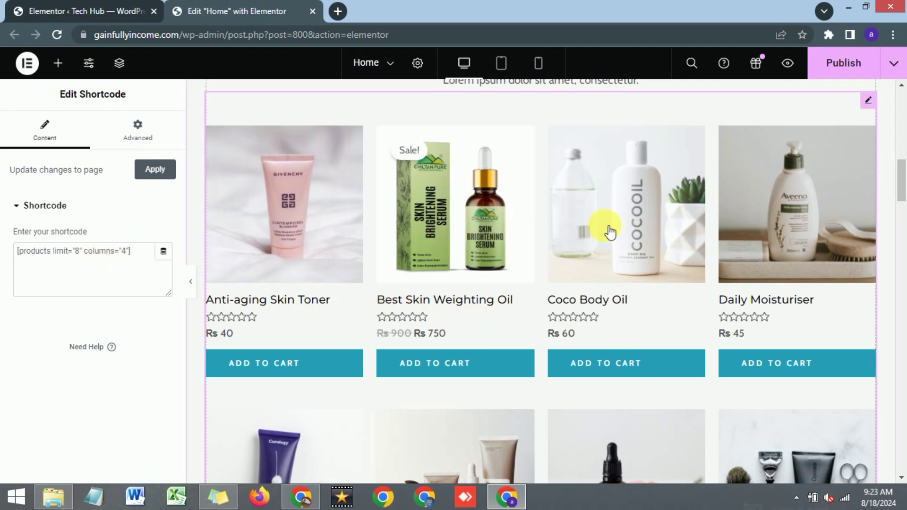
{"action": "left_click", "coordinate": [66, 259]}
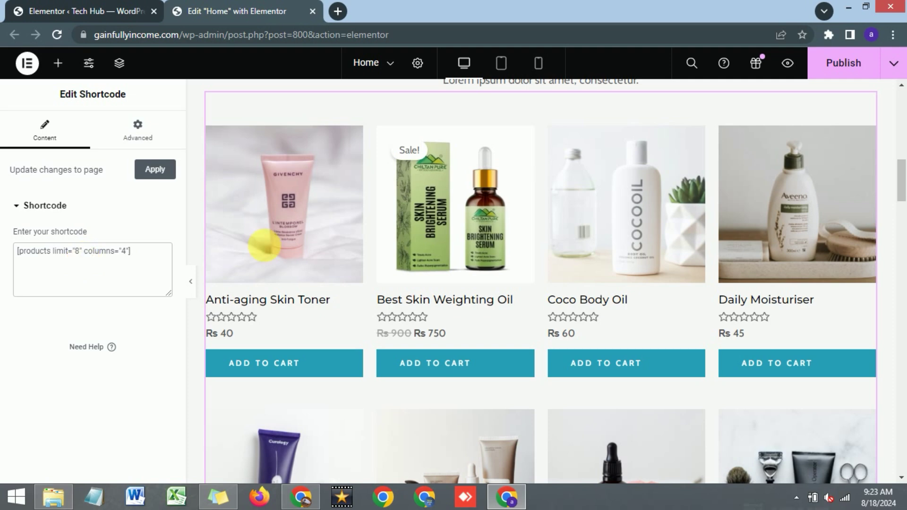
{"action": "scroll", "coordinate": [373, 210], "scroll_direction": "down", "scroll_amount": 3}
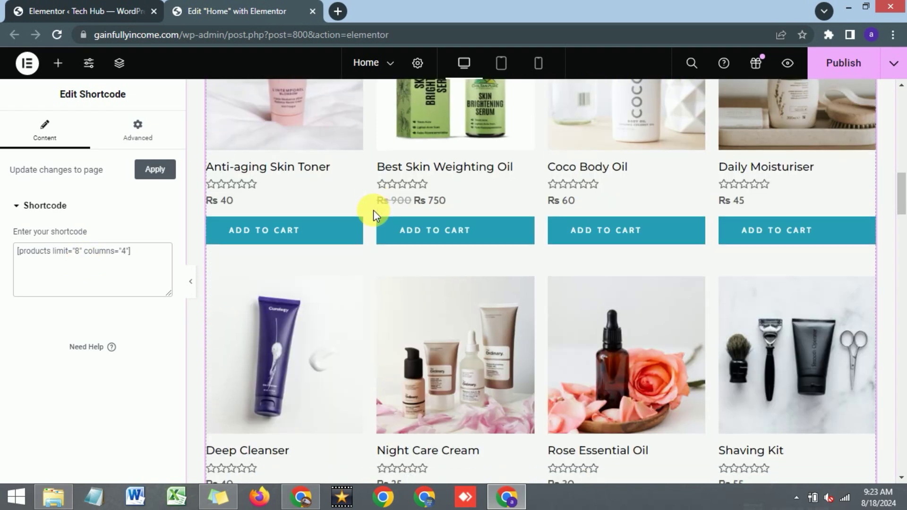
{"action": "scroll", "coordinate": [373, 210], "scroll_direction": "down", "scroll_amount": 2}
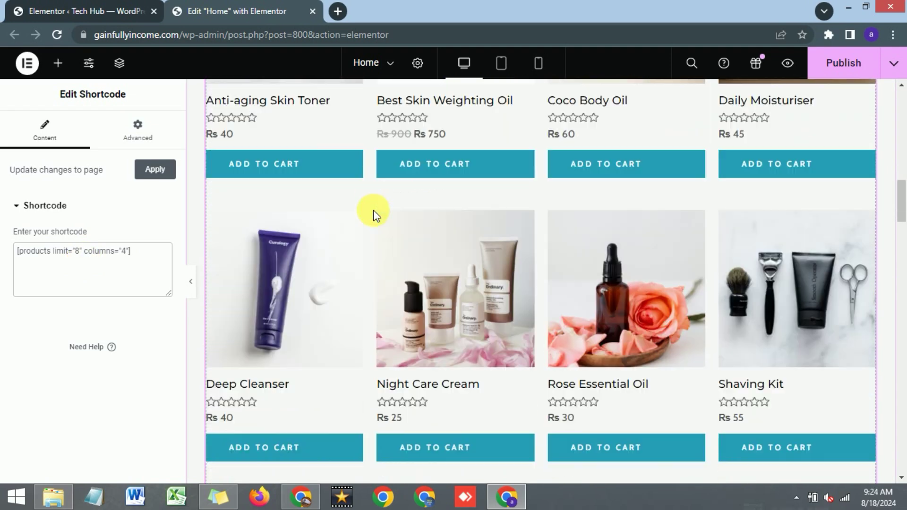
Step: Check both product rows against the shortcode's limit of 8 and 4 columns, and apply the shortcode to the page
{"action": "scroll", "coordinate": [373, 213], "scroll_direction": "up", "scroll_amount": 2}
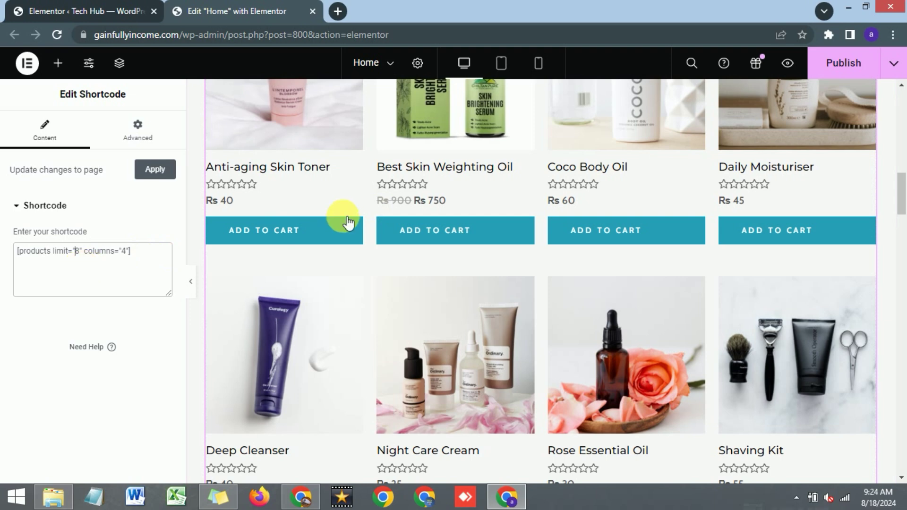
{"action": "scroll", "coordinate": [408, 237], "scroll_direction": "down", "scroll_amount": 6}
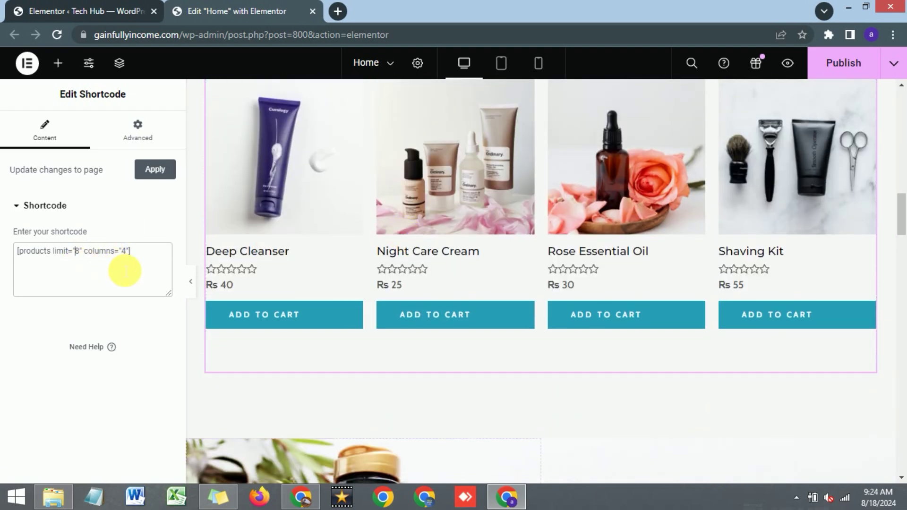
{"action": "left_click", "coordinate": [78, 258]}
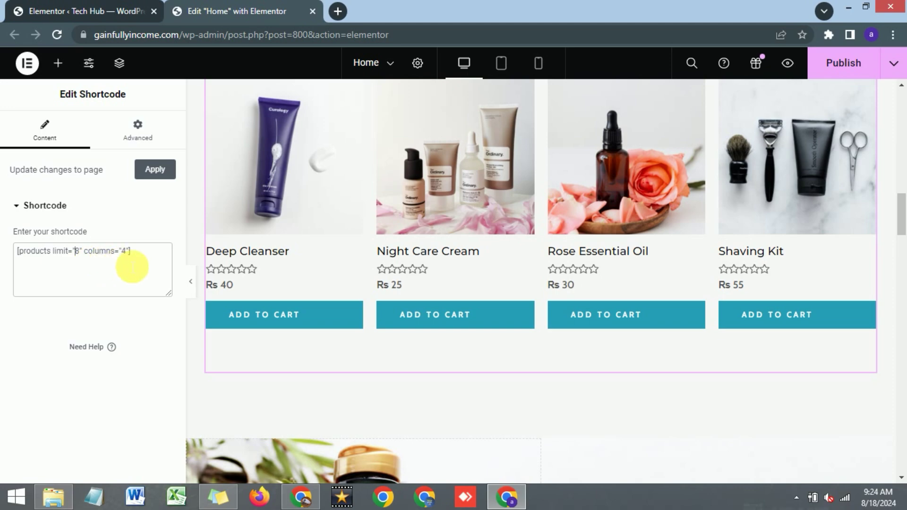
{"action": "left_click", "coordinate": [154, 169]}
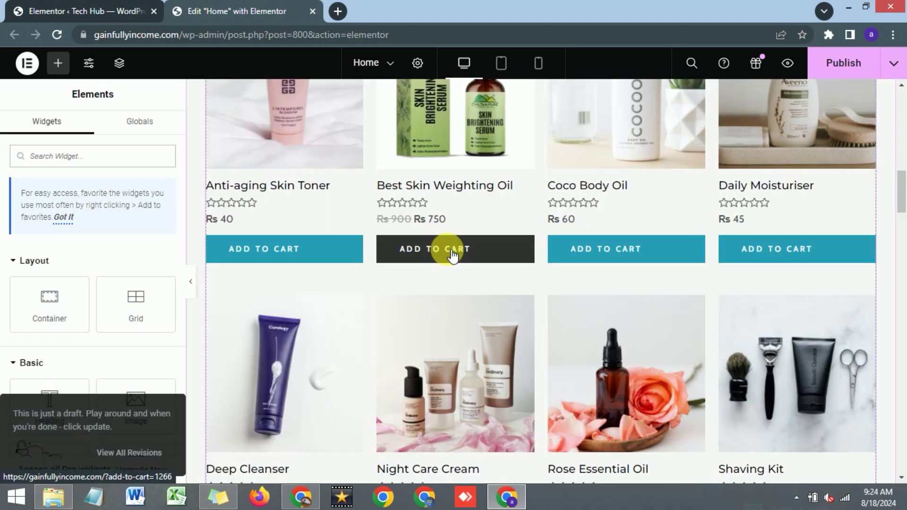
Step: Examine the Home page sections below the product grid, from "A Whole New Look" through the testimonial to "Latest Products"
{"action": "scroll", "coordinate": [446, 252], "scroll_direction": "down", "scroll_amount": 3}
{"action": "scroll", "coordinate": [452, 255], "scroll_direction": "down", "scroll_amount": 7}
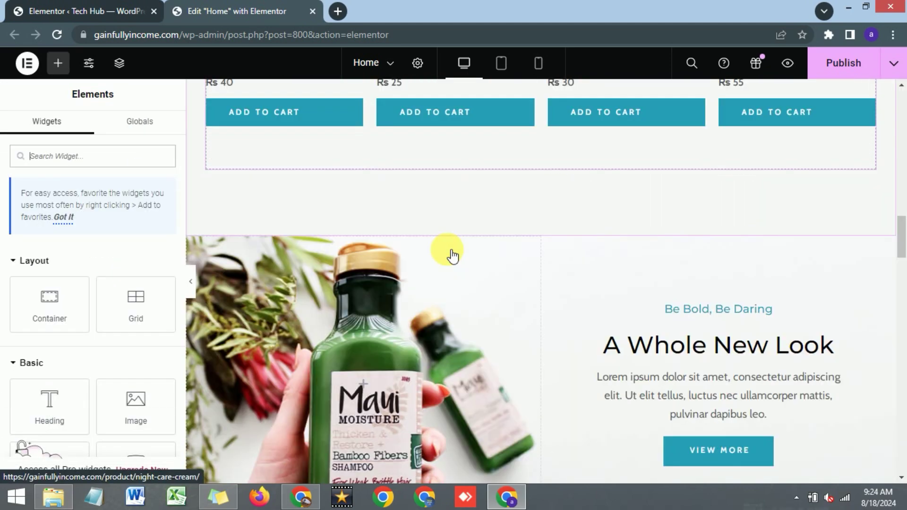
{"action": "scroll", "coordinate": [448, 252], "scroll_direction": "down", "scroll_amount": 3}
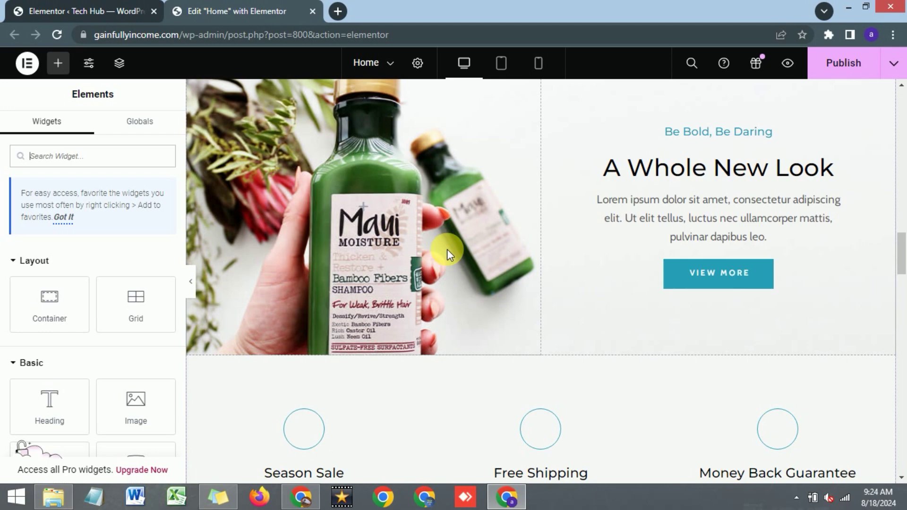
{"action": "scroll", "coordinate": [553, 258], "scroll_direction": "up", "scroll_amount": 7}
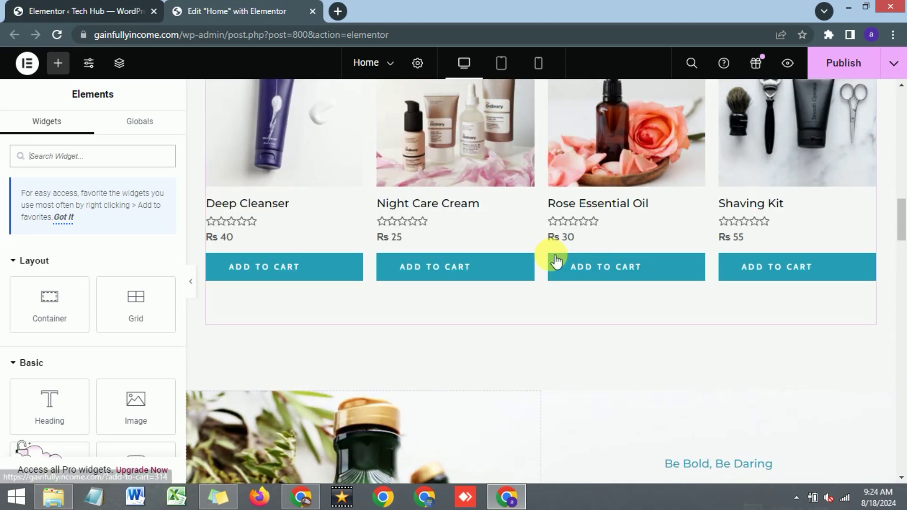
{"action": "scroll", "coordinate": [556, 260], "scroll_direction": "down", "scroll_amount": 10}
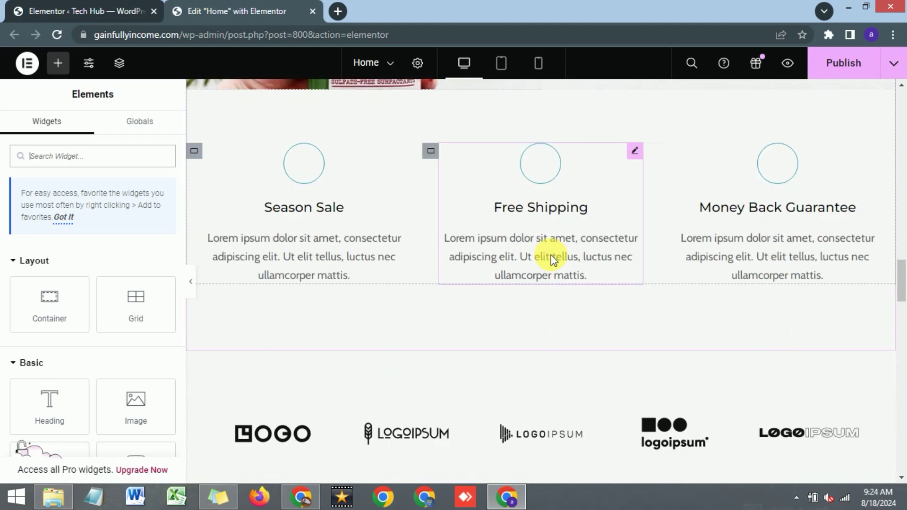
{"action": "scroll", "coordinate": [553, 259], "scroll_direction": "down", "scroll_amount": 14}
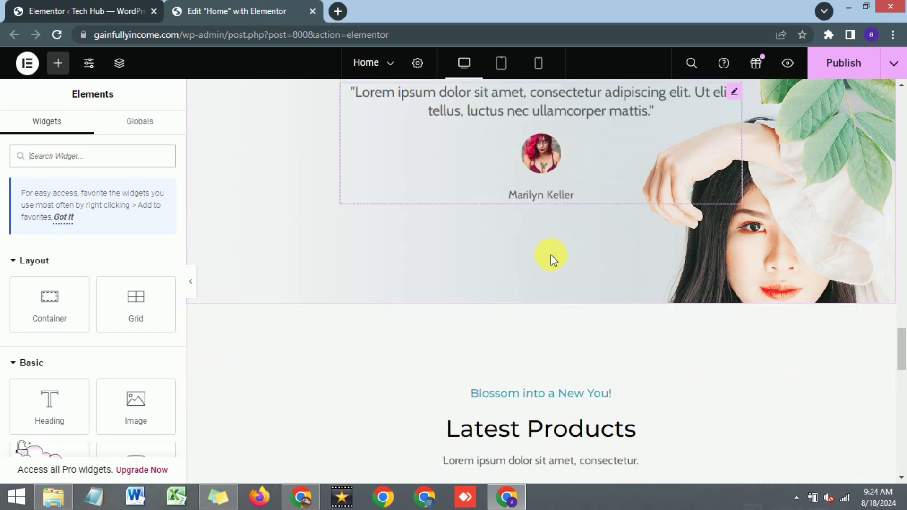
{"action": "scroll", "coordinate": [551, 255], "scroll_direction": "down", "scroll_amount": 5}
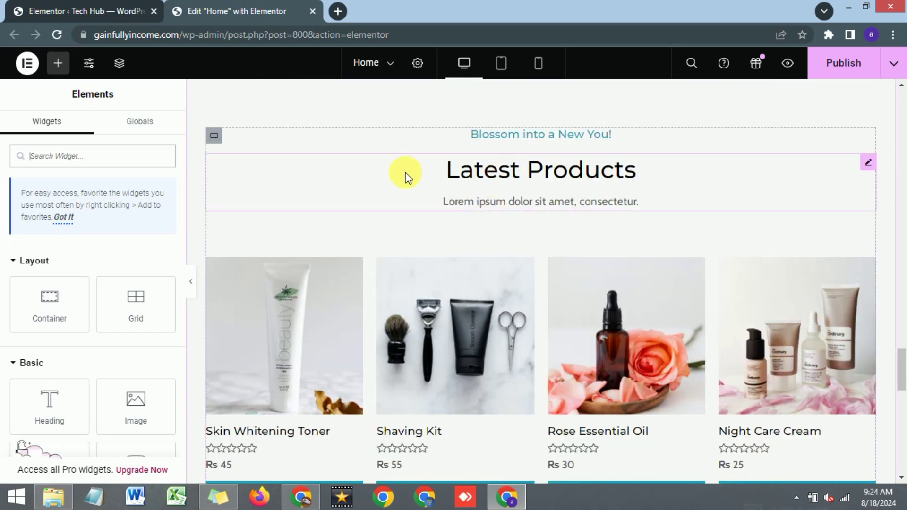
Step: Open the "Latest Products" image box and examine the rest of the page, including the sign-up section and footer
{"action": "left_click", "coordinate": [307, 186]}
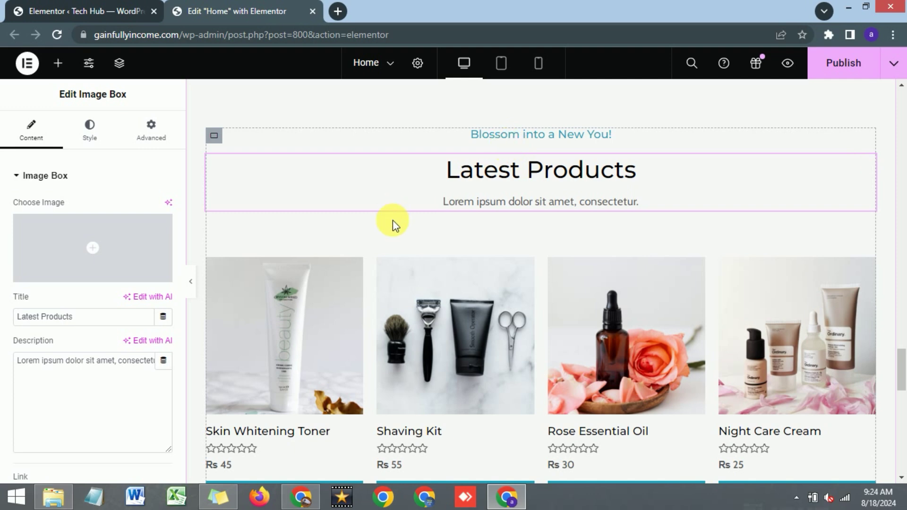
{"action": "scroll", "coordinate": [366, 311], "scroll_direction": "down", "scroll_amount": 3}
{"action": "scroll", "coordinate": [366, 311], "scroll_direction": "down", "scroll_amount": 8}
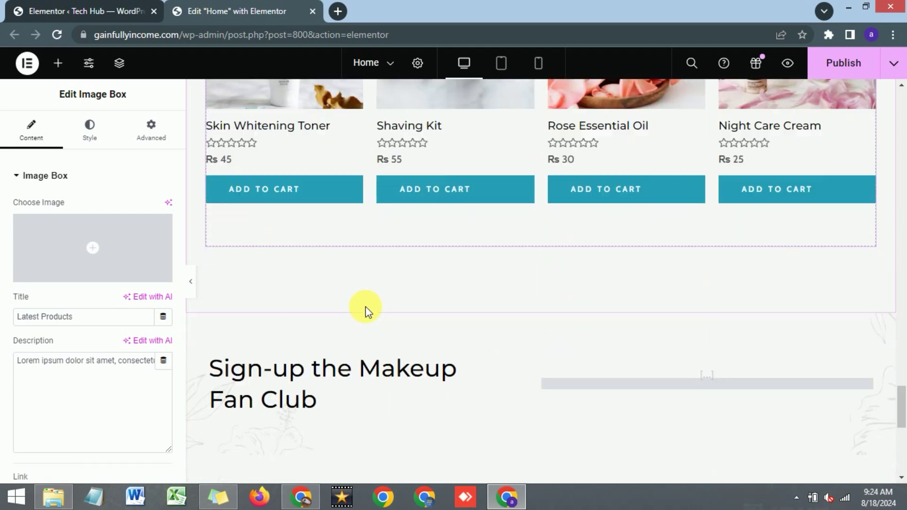
{"action": "scroll", "coordinate": [367, 305], "scroll_direction": "down", "scroll_amount": 3}
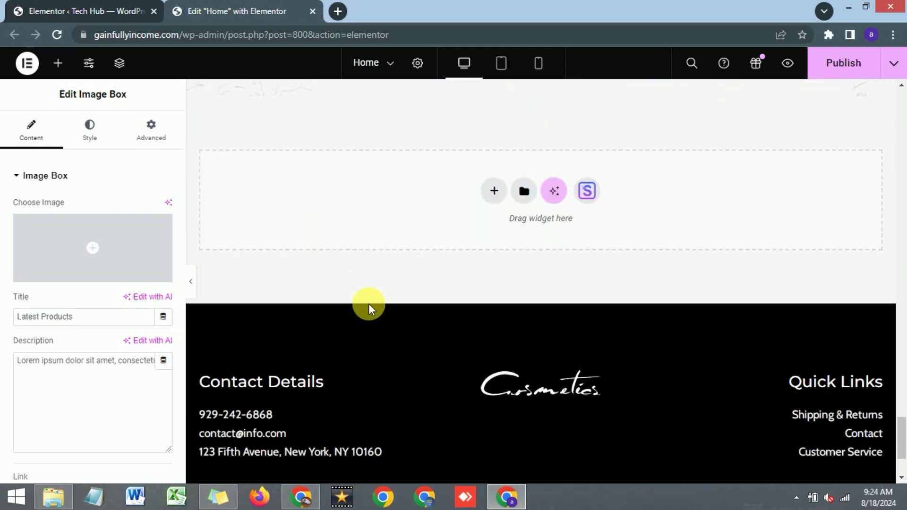
{"action": "scroll", "coordinate": [368, 302], "scroll_direction": "up", "scroll_amount": 3}
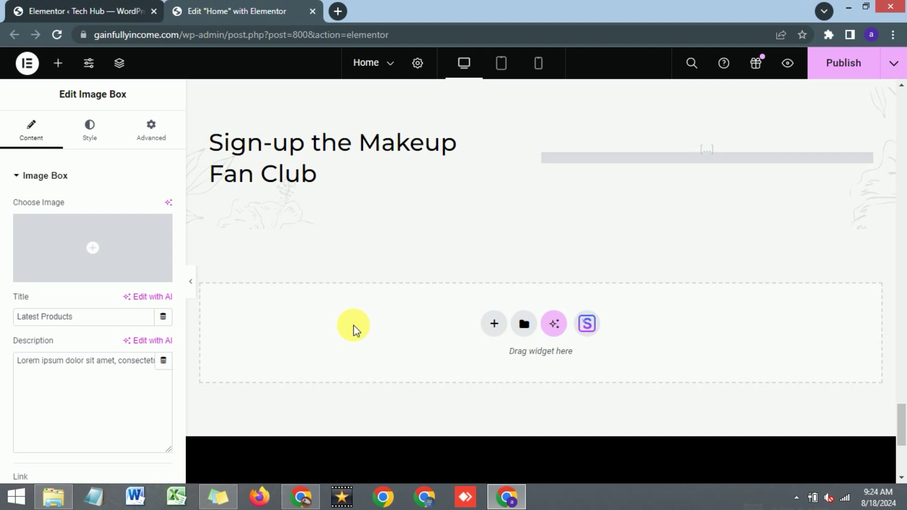
{"action": "scroll", "coordinate": [435, 311], "scroll_direction": "down", "scroll_amount": 5}
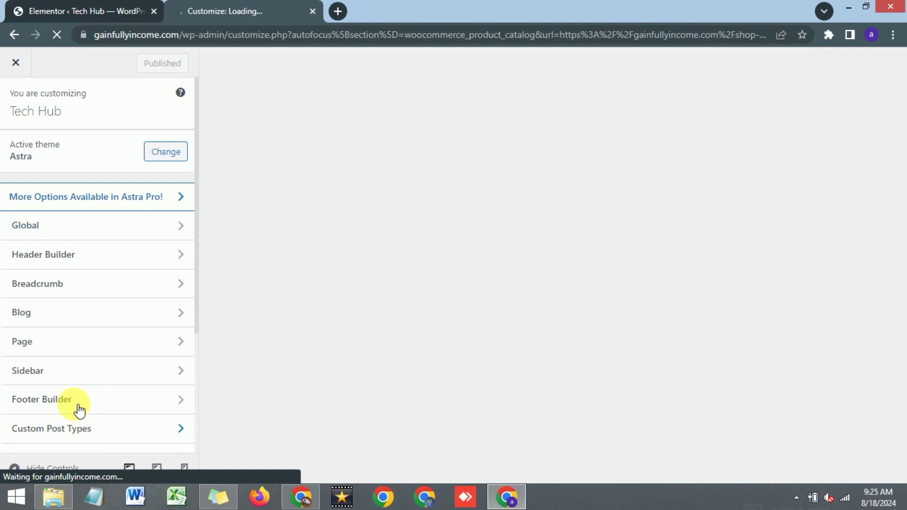
Step: Open the Footer Builder in the Customizer and open the Contact menu behind the footer's Contact Details for editing
{"action": "left_click", "coordinate": [182, 404]}
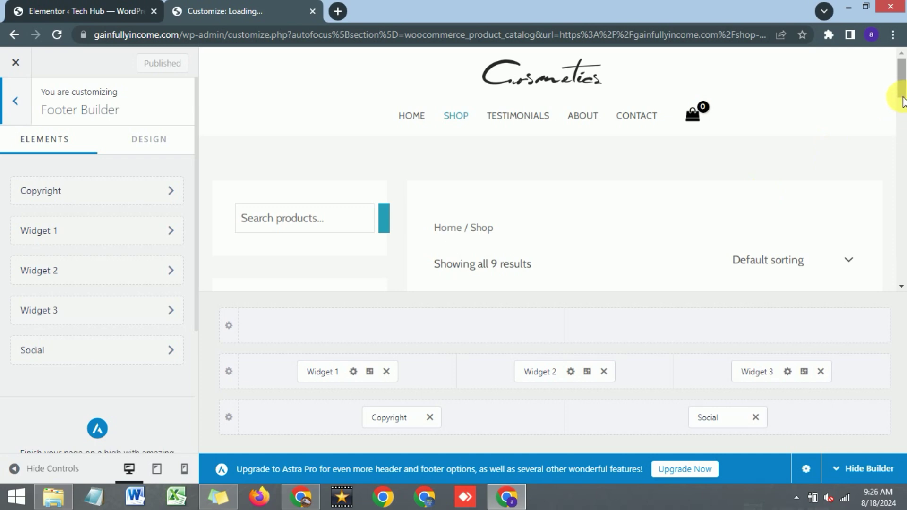
{"action": "scroll", "coordinate": [902, 98], "scroll_direction": "down", "scroll_amount": 1}
{"action": "scroll", "coordinate": [901, 198], "scroll_direction": "down", "scroll_amount": 8}
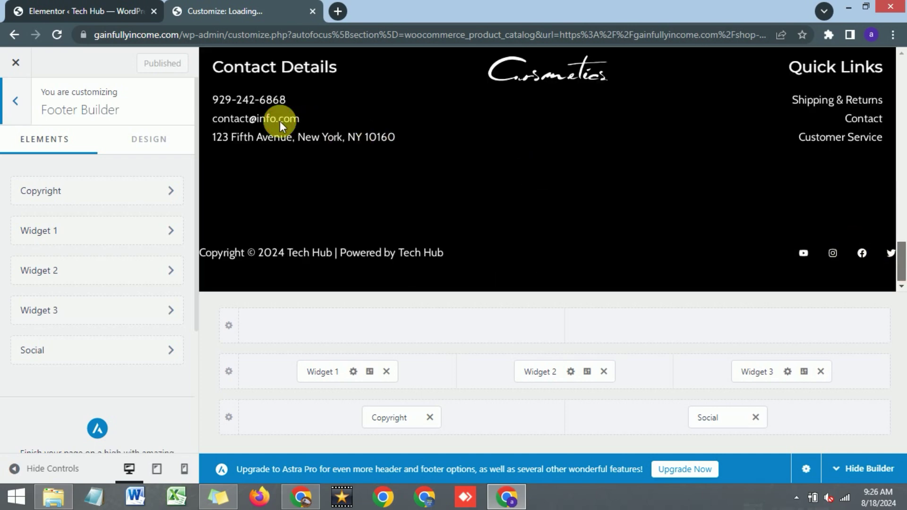
{"action": "scroll", "coordinate": [335, 112], "scroll_direction": "up", "scroll_amount": 1}
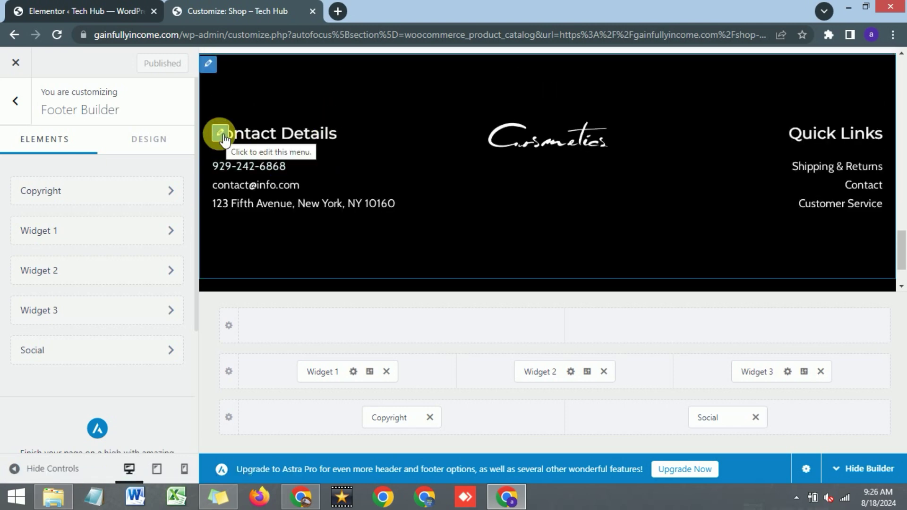
{"action": "left_click", "coordinate": [220, 134]}
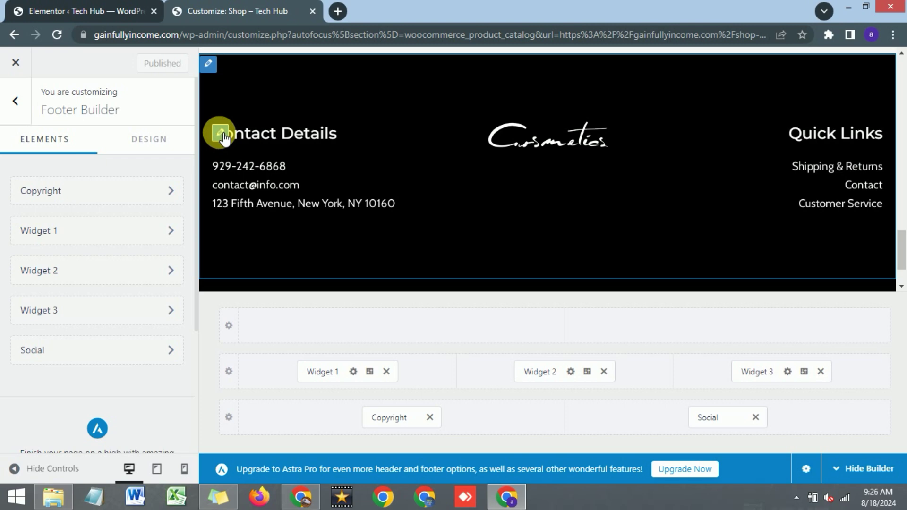
{"action": "left_click", "coordinate": [219, 132]}
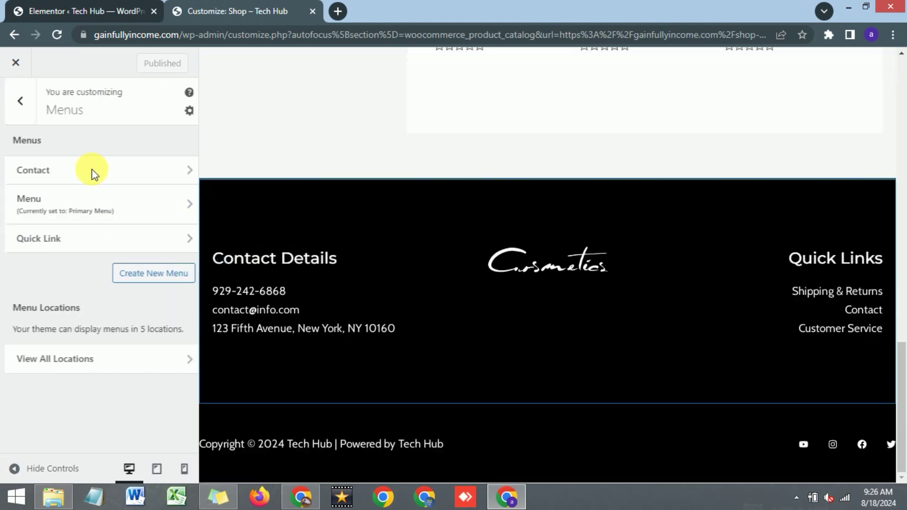
{"action": "left_click", "coordinate": [258, 265], "text": "shift"}
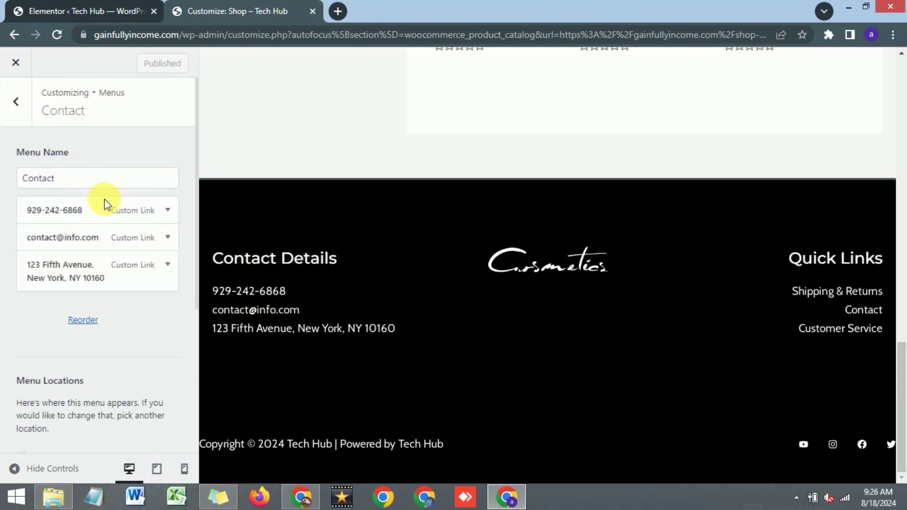
Step: Replace the navigation label of the Contact menu's phone item with the store's phone number
{"action": "left_click", "coordinate": [169, 211]}
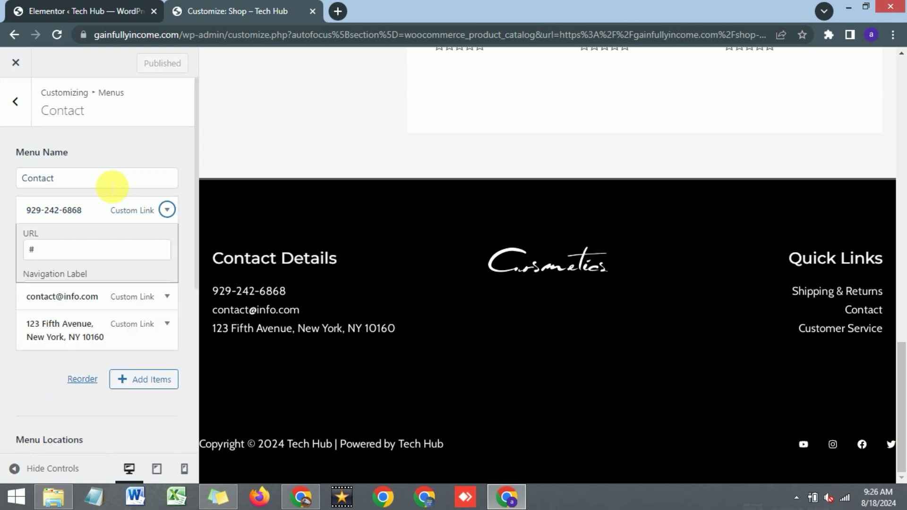
{"action": "left_click", "coordinate": [167, 210]}
{"action": "triple_click", "coordinate": [111, 297]}
{"action": "key", "text": "ctrl+v"}
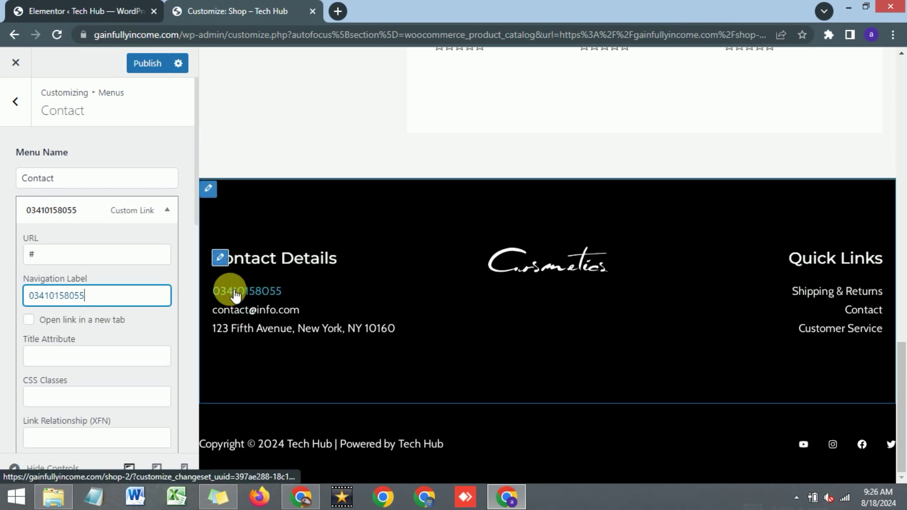
{"action": "left_click", "coordinate": [174, 212]}
Step: Inspect the navigation label of the Contact menu's e-mail item and publish the footer menu changes
{"action": "left_click", "coordinate": [53, 234]}
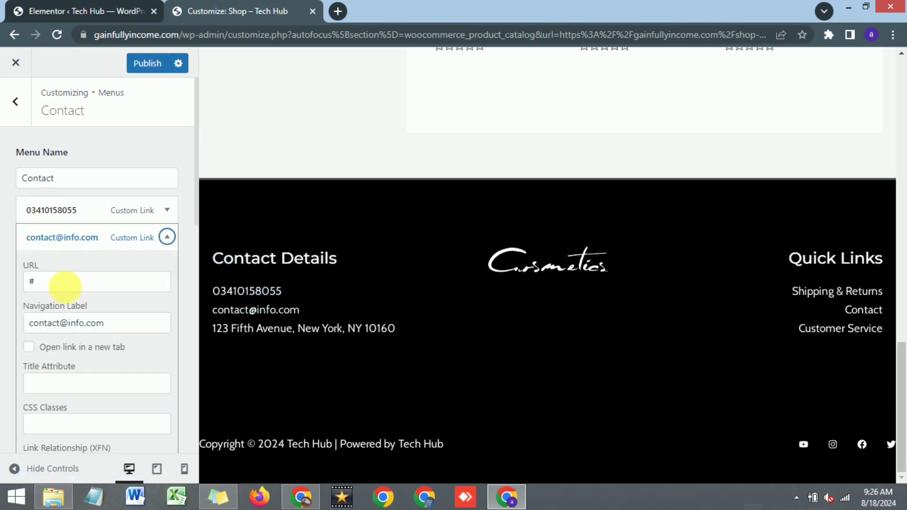
{"action": "left_click", "coordinate": [90, 328]}
{"action": "key", "text": "ctrl+a"}
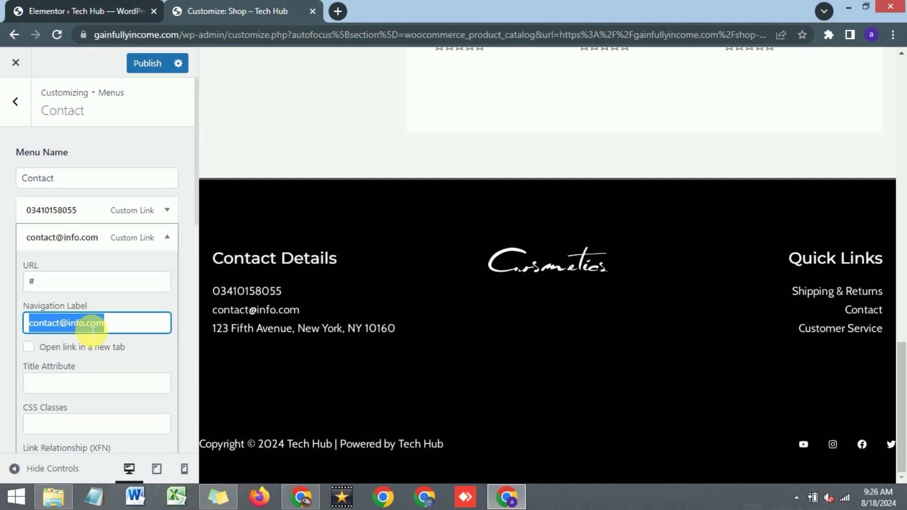
{"action": "left_click", "coordinate": [169, 238]}
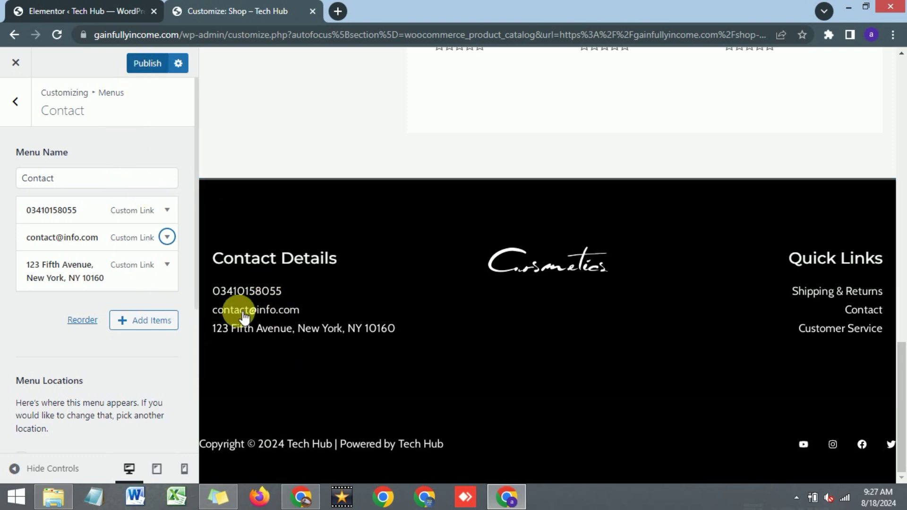
{"action": "key", "text": "ctrl+s"}
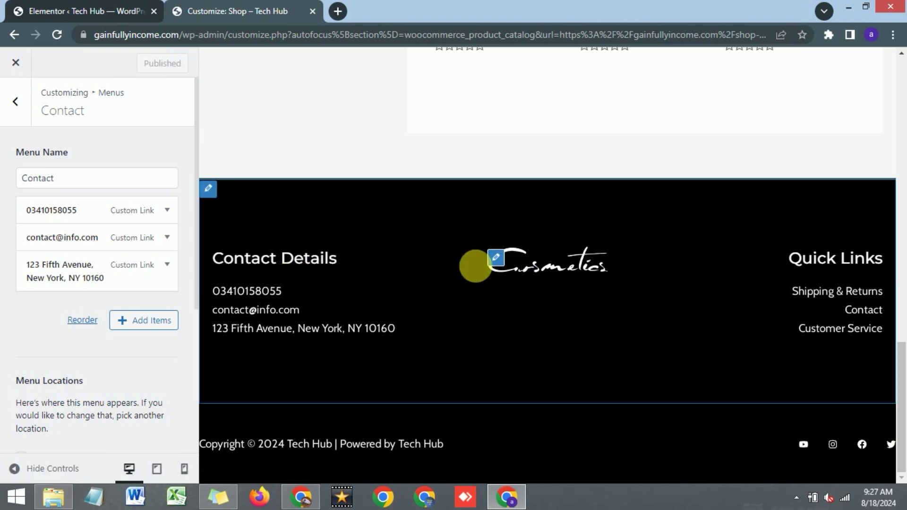
Step: Review the Shop page preview up to its header, and examine the live page's navigation, filters and product listing
{"action": "scroll", "coordinate": [297, 304], "scroll_direction": "up", "scroll_amount": 10}
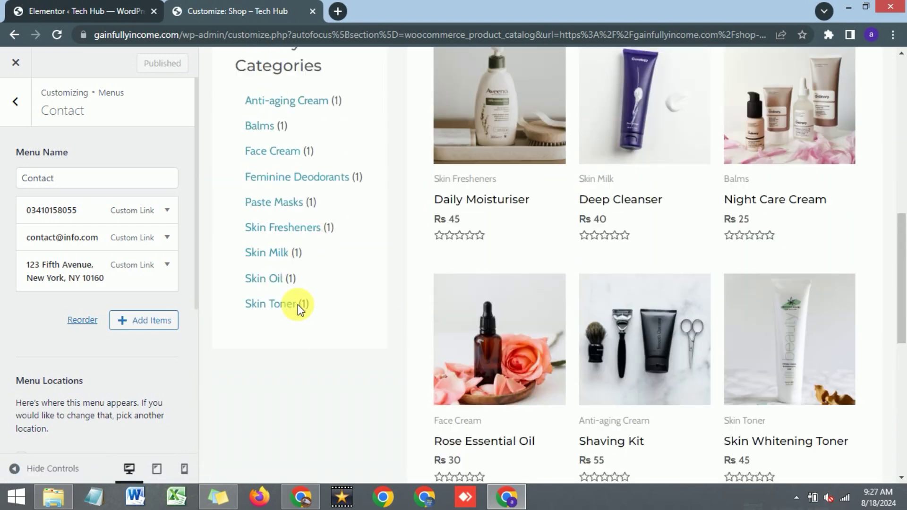
{"action": "scroll", "coordinate": [298, 304], "scroll_direction": "up", "scroll_amount": 5}
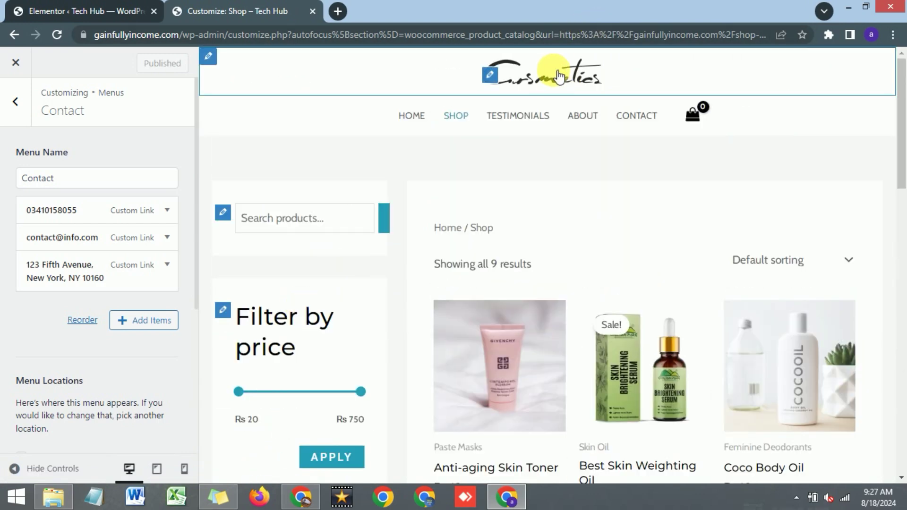
{"action": "left_click", "coordinate": [277, 132]}
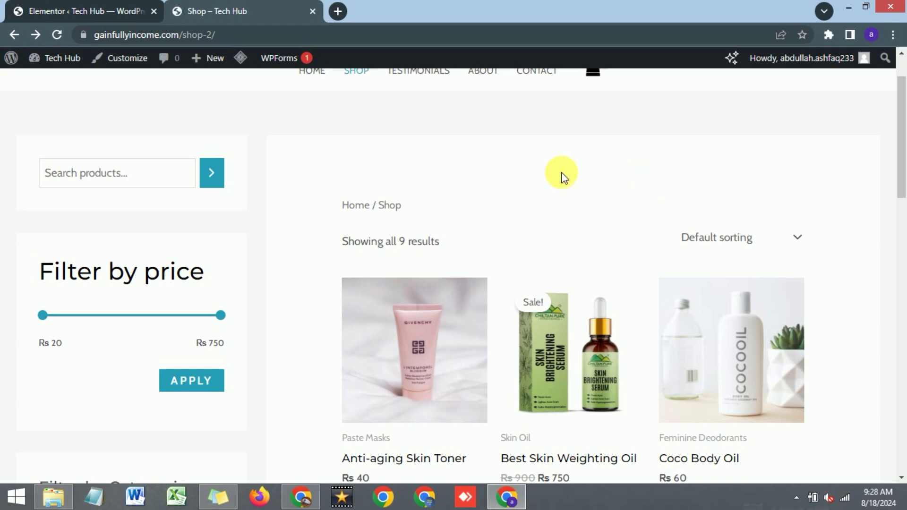
{"action": "scroll", "coordinate": [474, 199], "scroll_direction": "up", "scroll_amount": 2}
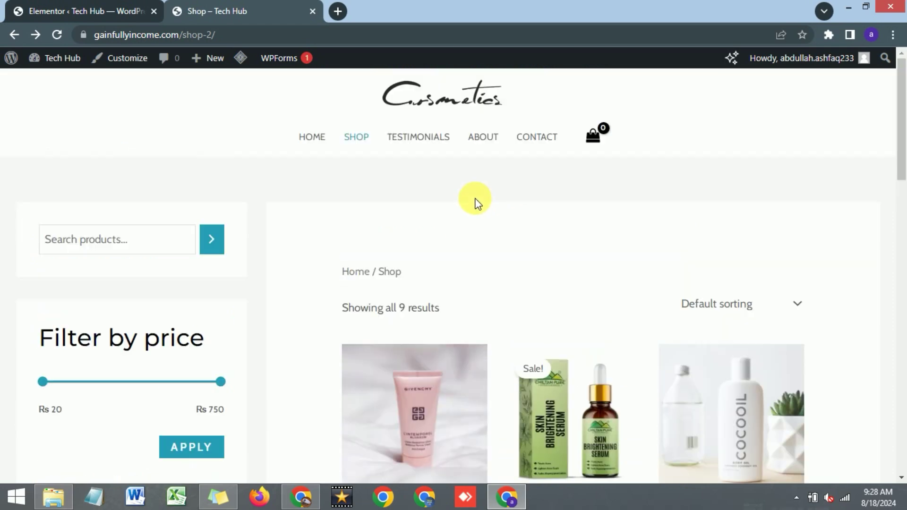
{"action": "scroll", "coordinate": [475, 201], "scroll_direction": "down", "scroll_amount": 2}
{"action": "scroll", "coordinate": [475, 200], "scroll_direction": "down", "scroll_amount": 1}
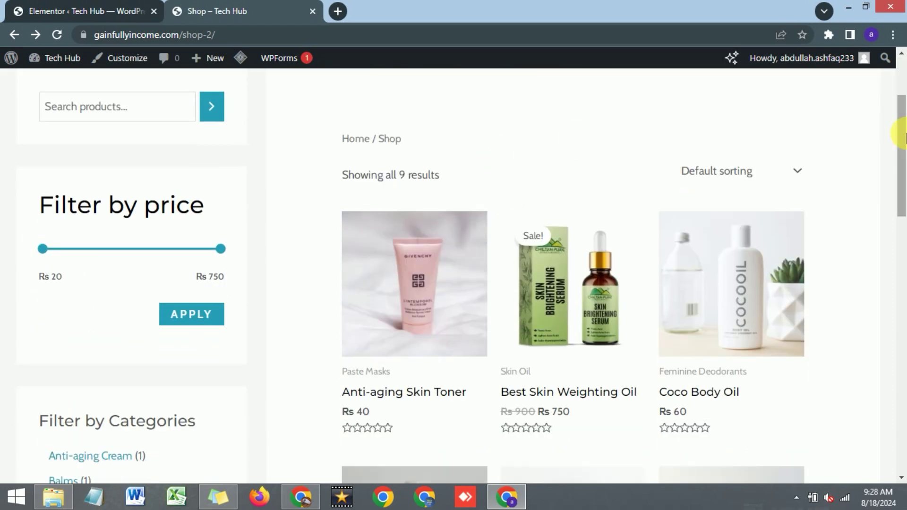
{"action": "left_click_drag", "start_coordinate": [903, 141], "coordinate": [780, 214]}
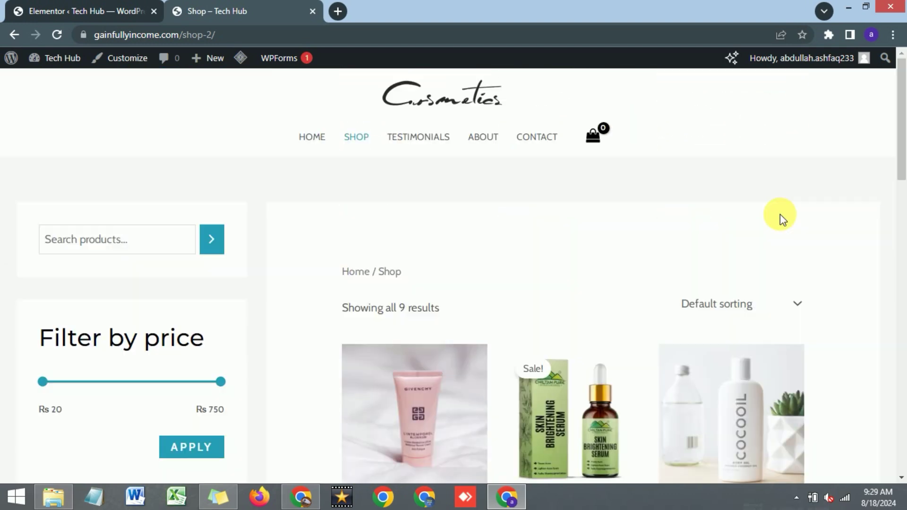